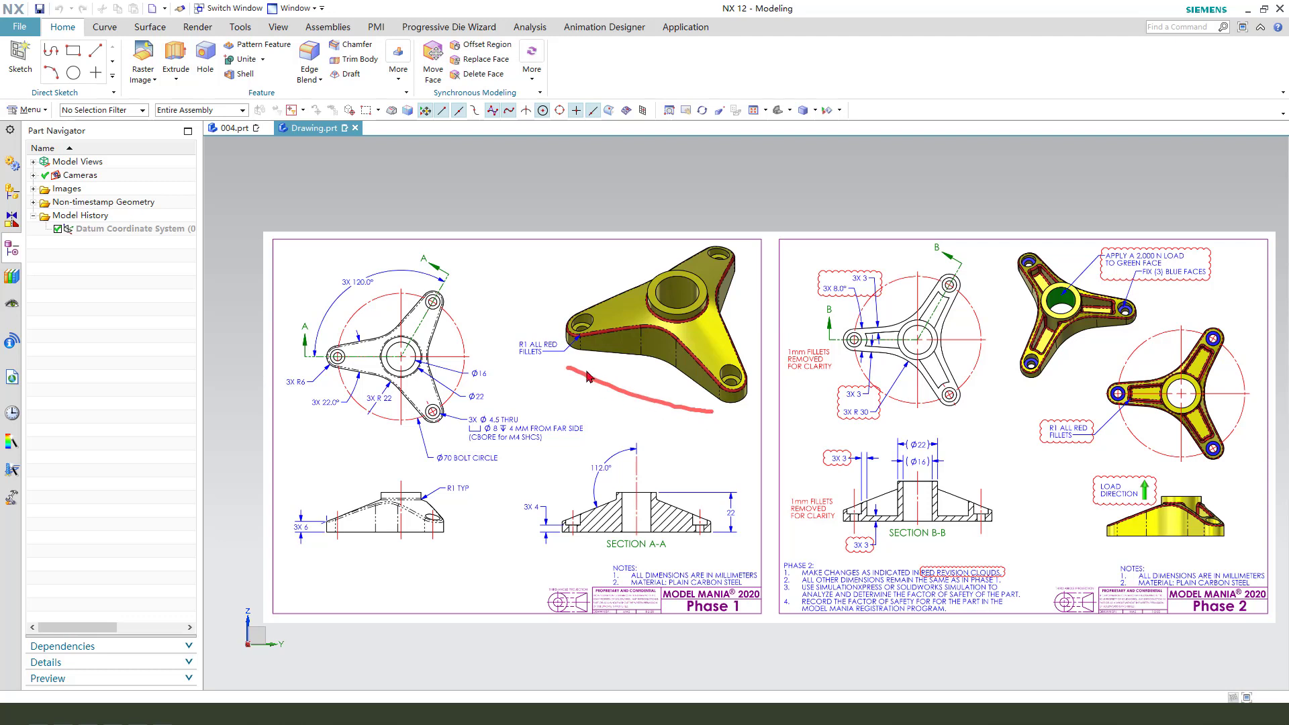
Step: Examine the Model Mania 2020 Phase 1 and Phase 2 drawings, focusing on the three-armed part's views, fillets and arm dimensions
{"action": "mouse_move", "coordinate": [557, 298]}
{"action": "left_mouse_down"}
{"action": "mouse_move", "coordinate": [713, 251]}
{"action": "mouse_move", "coordinate": [663, 394]}
{"action": "left_mouse_up"}
{"action": "left_click_drag", "start_coordinate": [1025, 404], "coordinate": [1107, 402]}
{"action": "left_click_drag", "start_coordinate": [1114, 347], "coordinate": [1079, 383]}
{"action": "left_click_drag", "start_coordinate": [1067, 355], "coordinate": [1073, 378]}
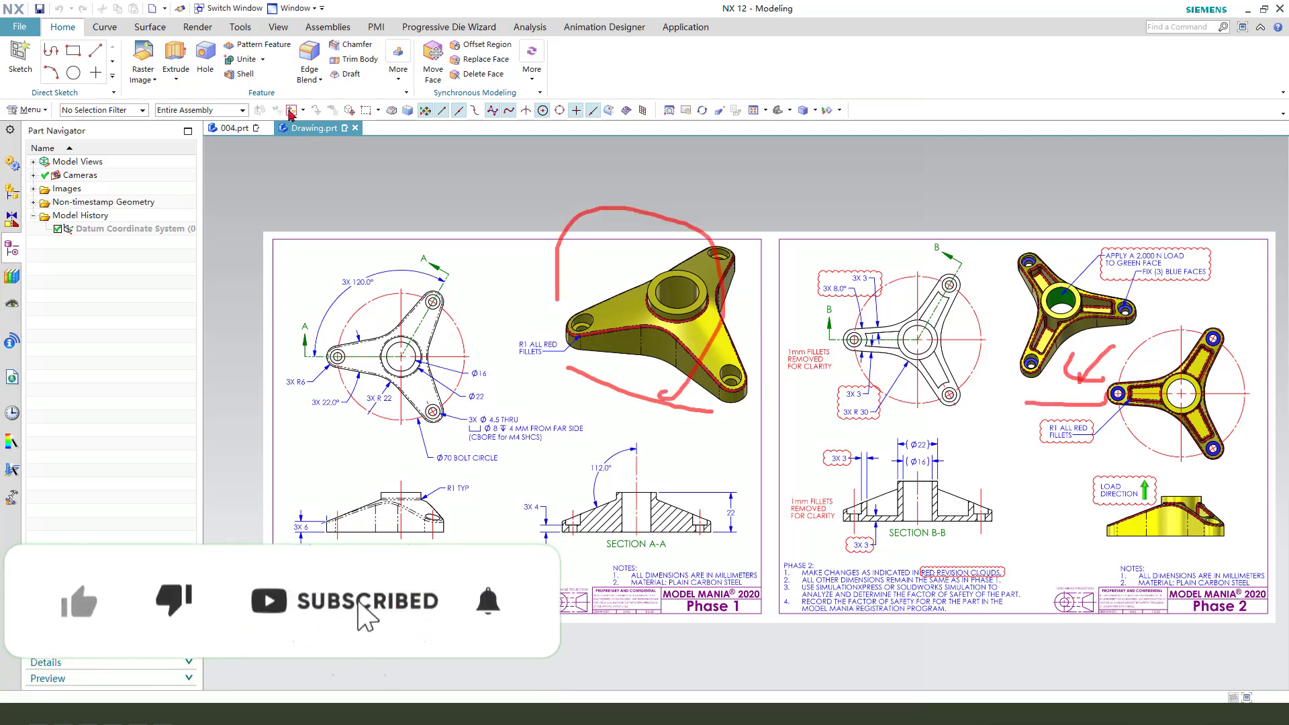
{"action": "key", "text": "Escape"}
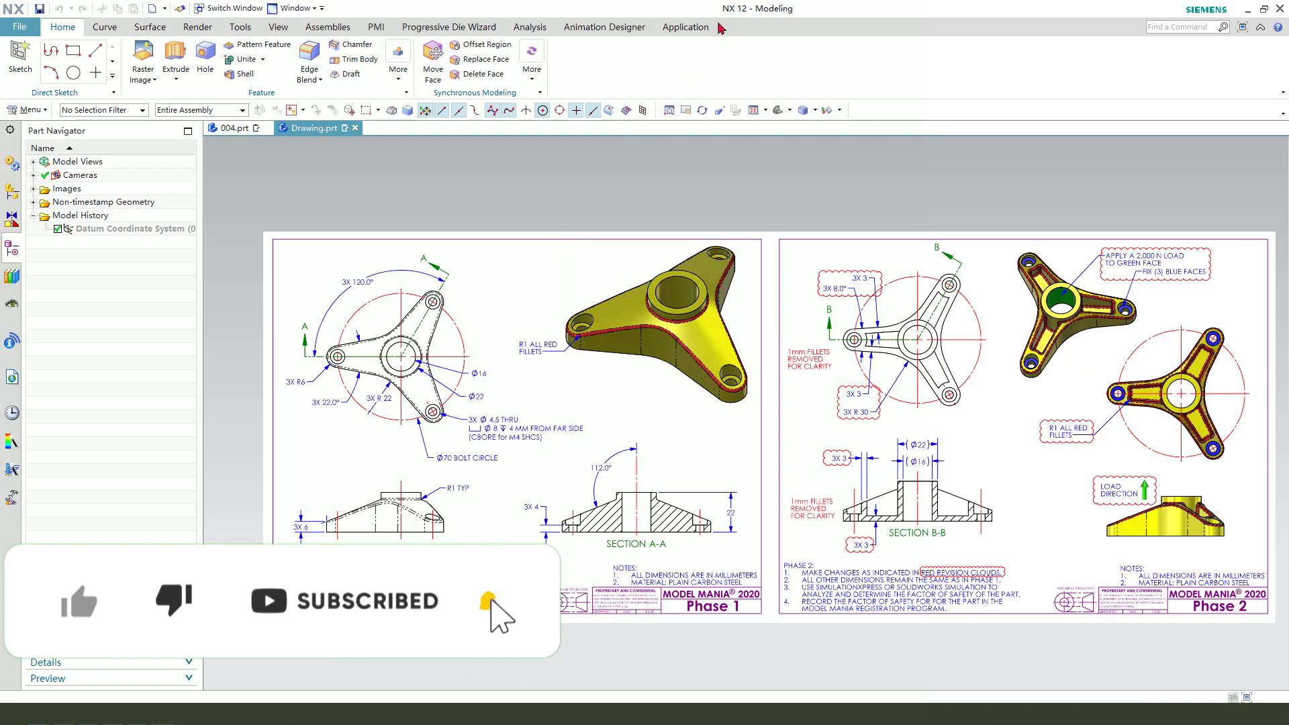
{"action": "left_click_drag", "start_coordinate": [723, 6], "coordinate": [754, 51]}
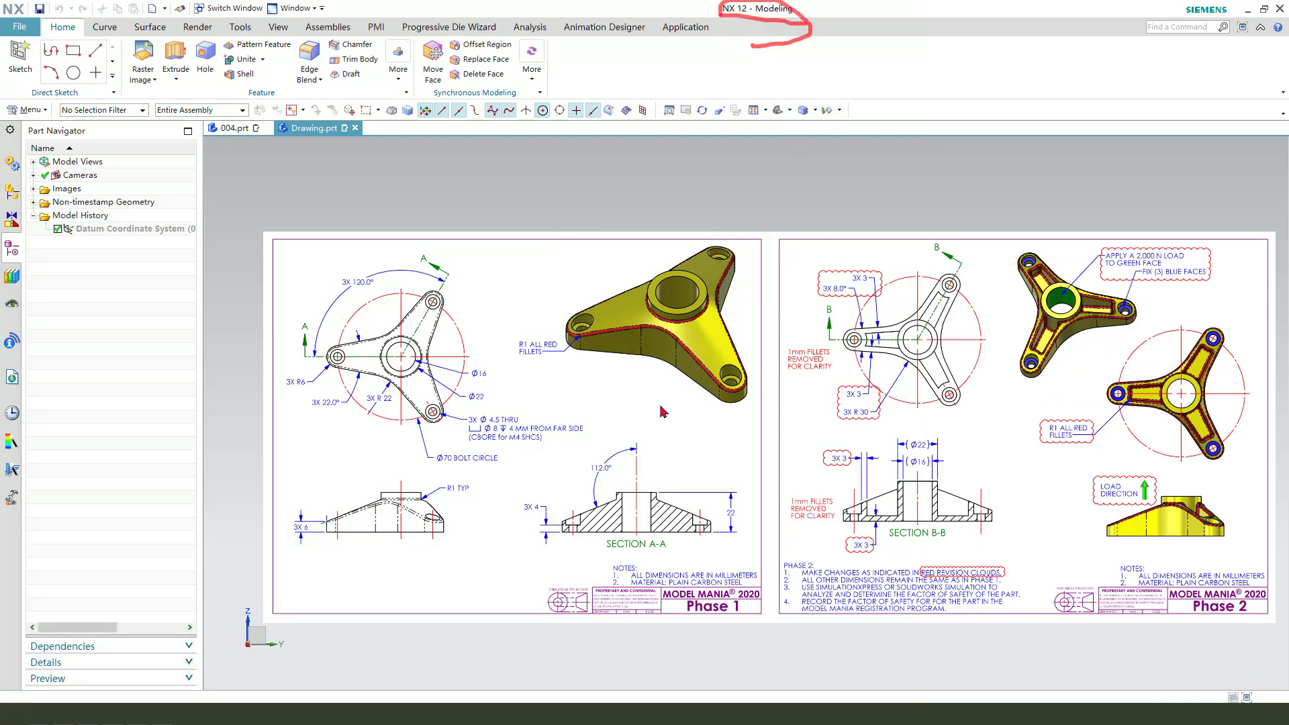
{"action": "key", "text": "ctrl+f"}
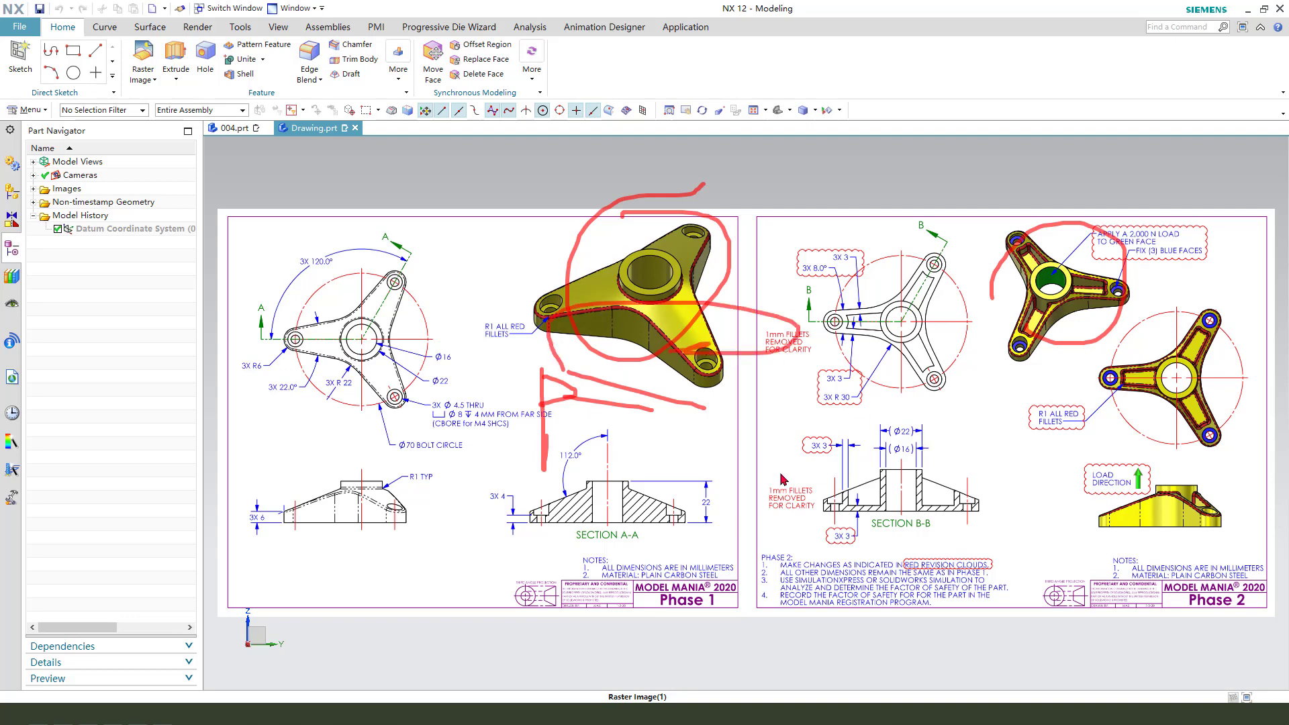
{"action": "key", "text": "Escape"}
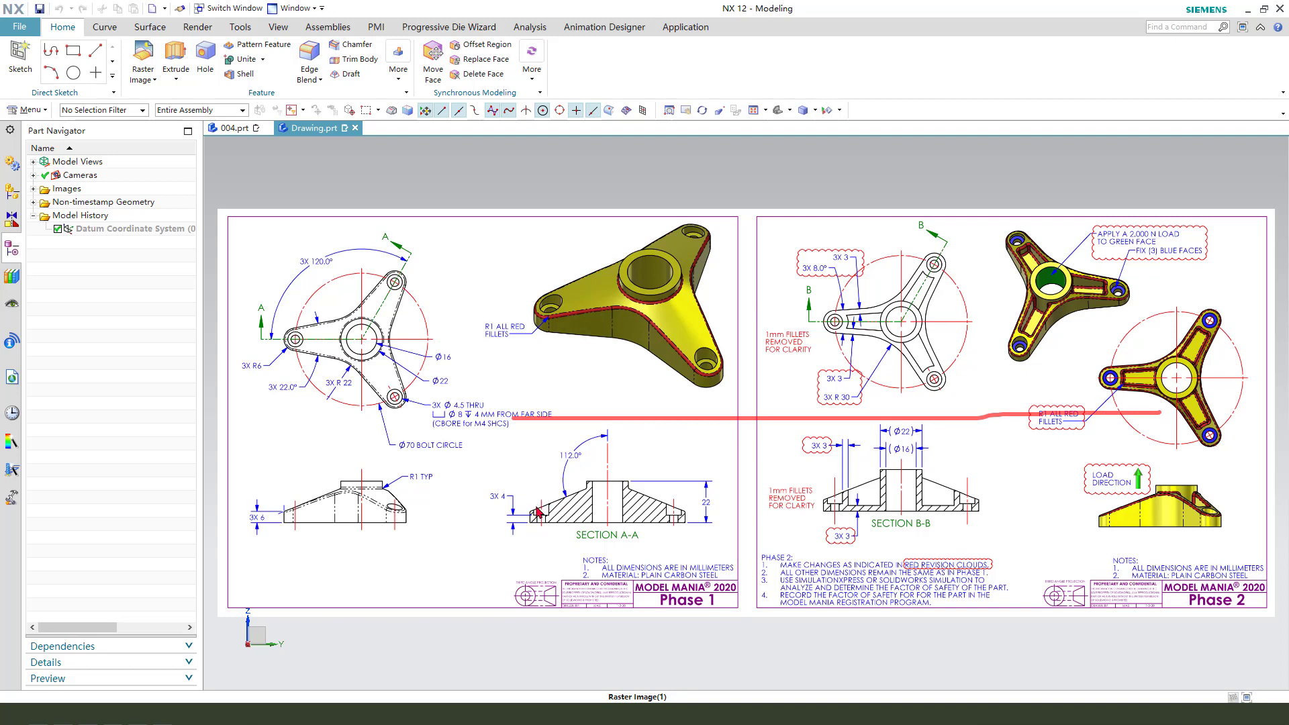
{"action": "key", "text": "Escape"}
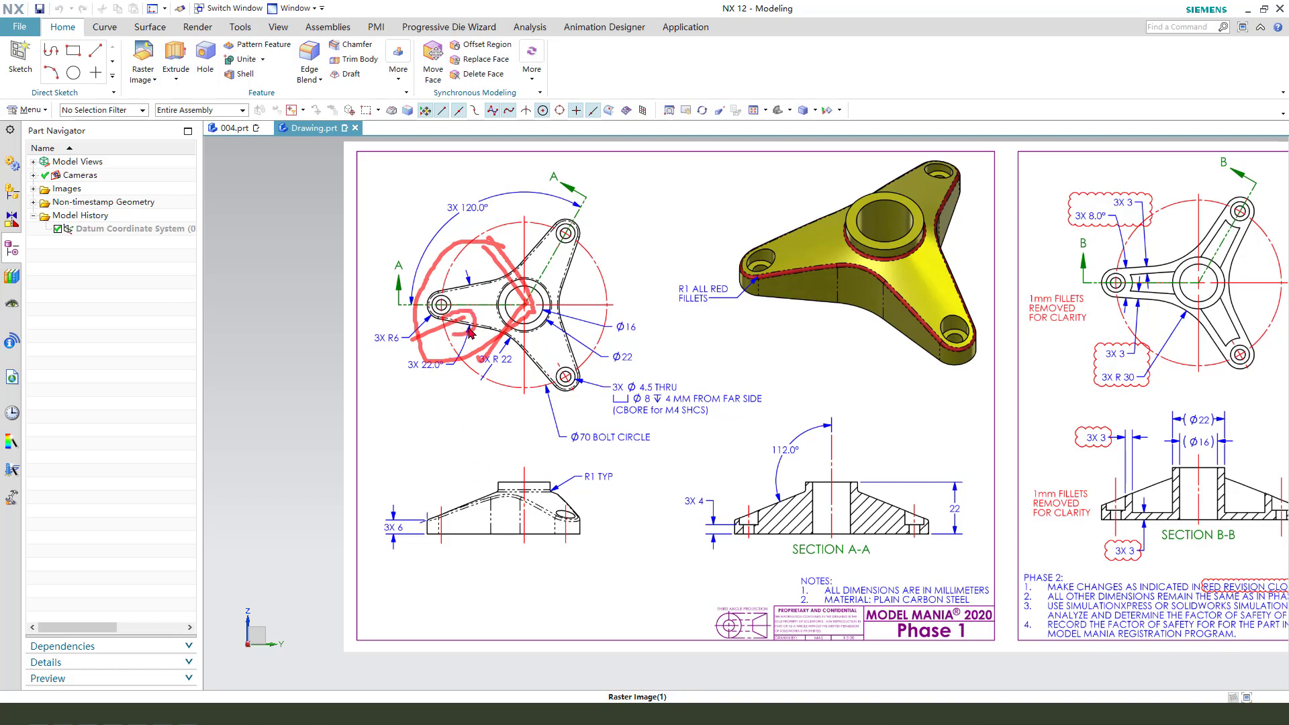
{"action": "key", "text": "Escape"}
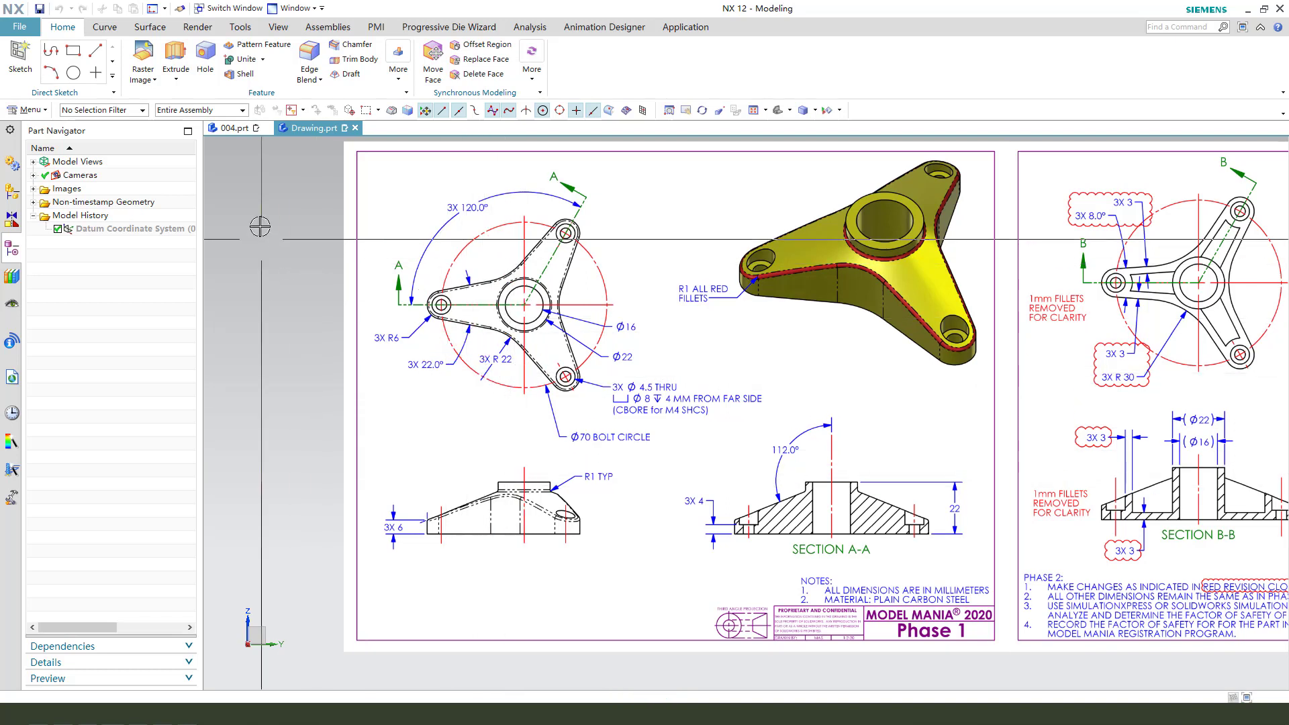
Step: Switch to 004.prt and start an Extrude with a new section sketch on the XY plane
{"action": "left_click", "coordinate": [234, 128]}
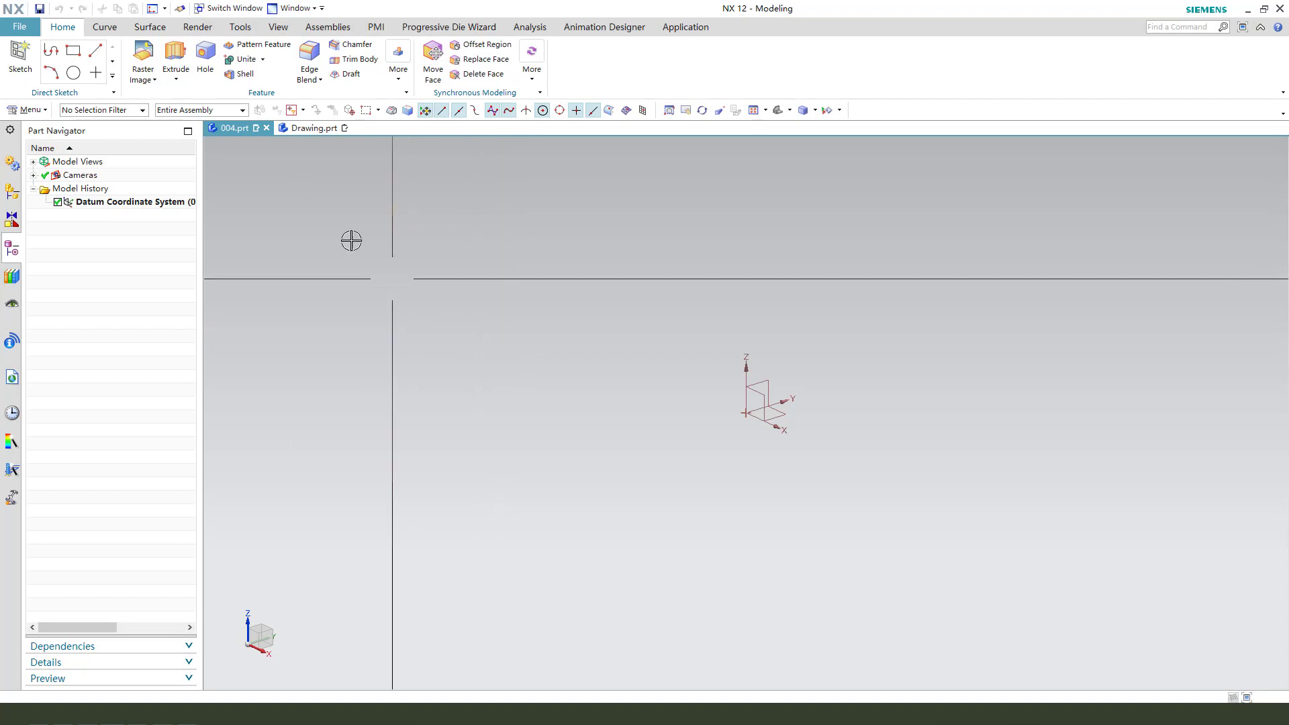
{"action": "left_click", "coordinate": [175, 65]}
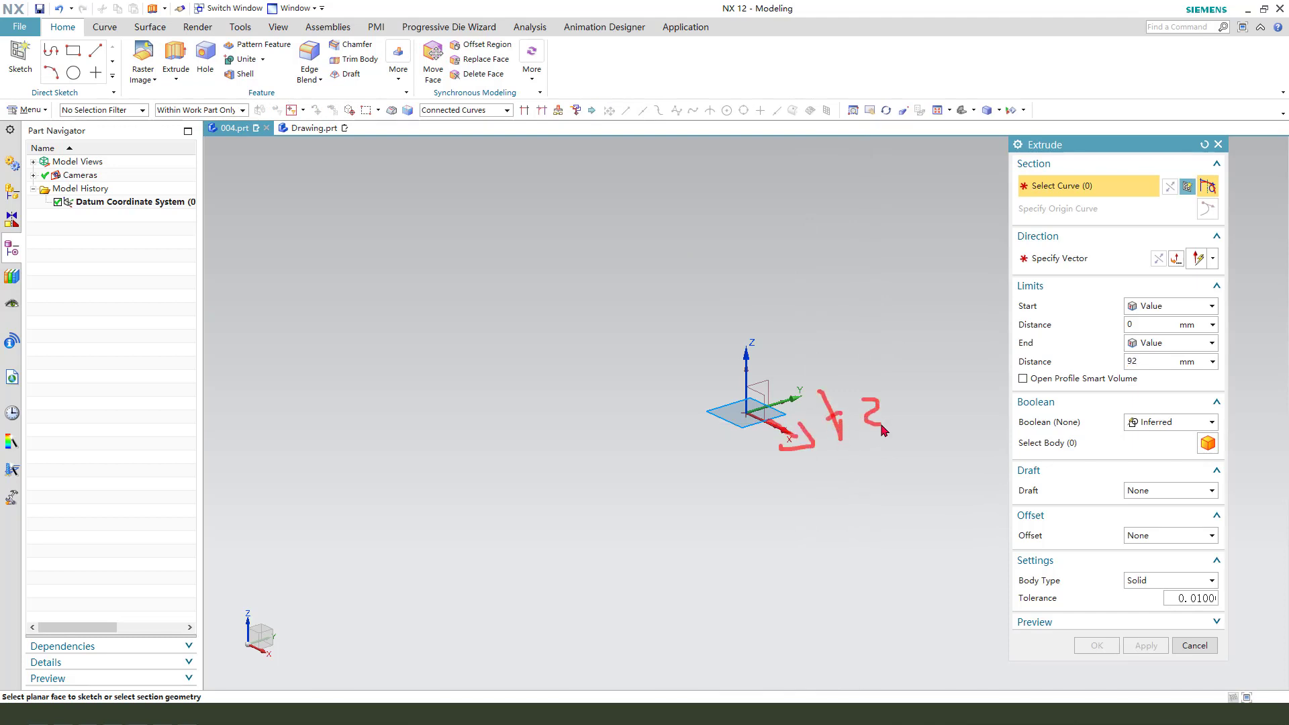
{"action": "left_click", "coordinate": [765, 416]}
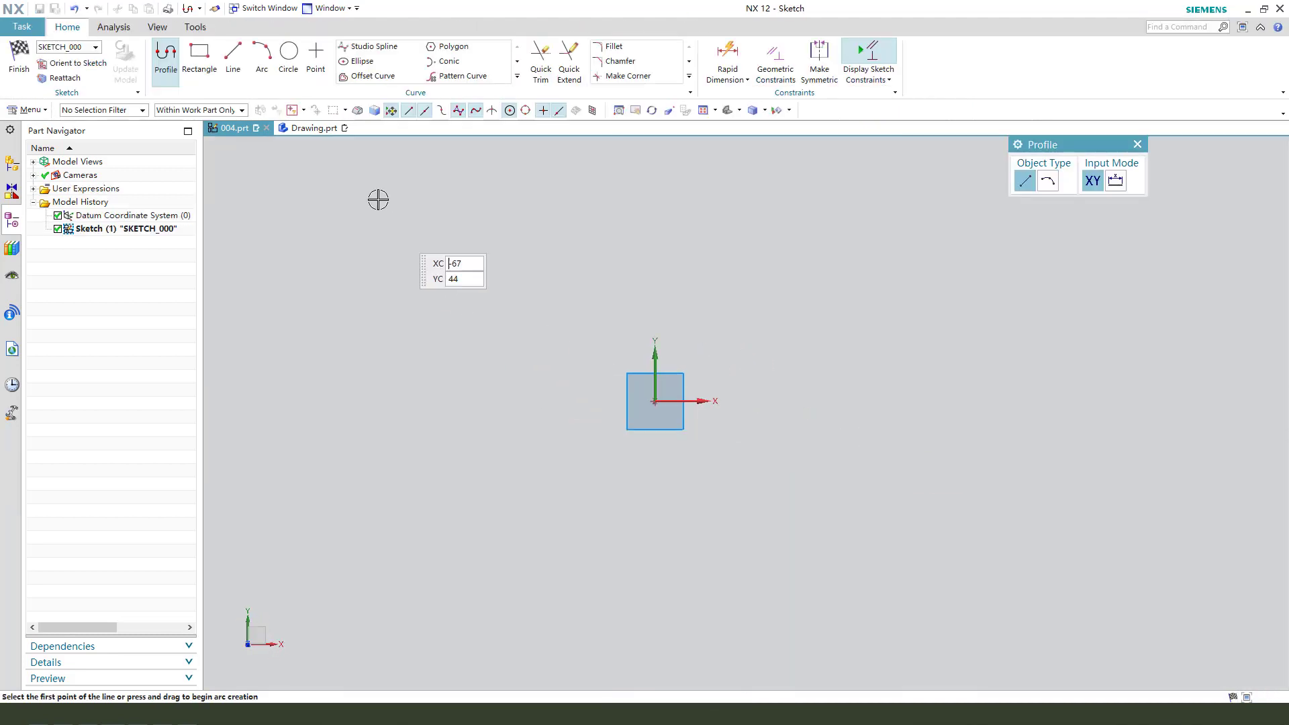
Step: Sketch a circle about 17.4 mm in diameter, about 43 mm from the origin along negative X, with two tangent lines about 42 and 45 mm long
{"action": "left_click", "coordinate": [287, 55]}
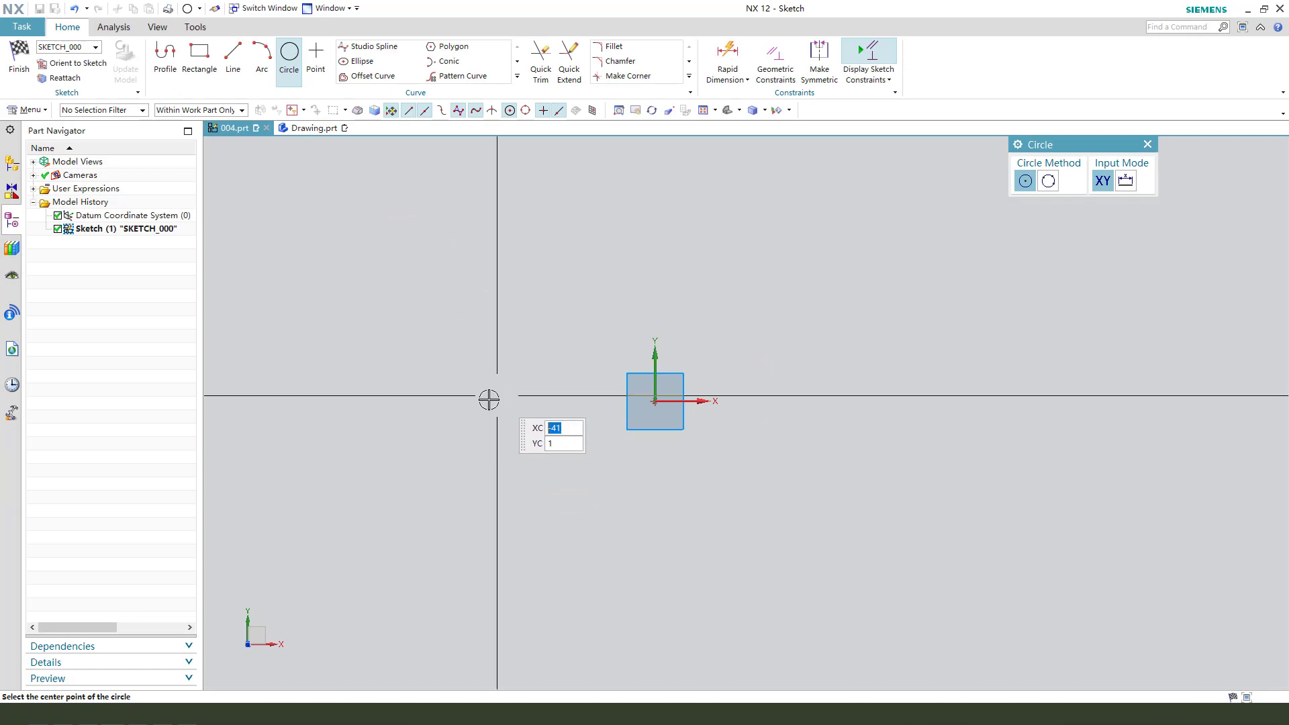
{"action": "left_click", "coordinate": [488, 400]}
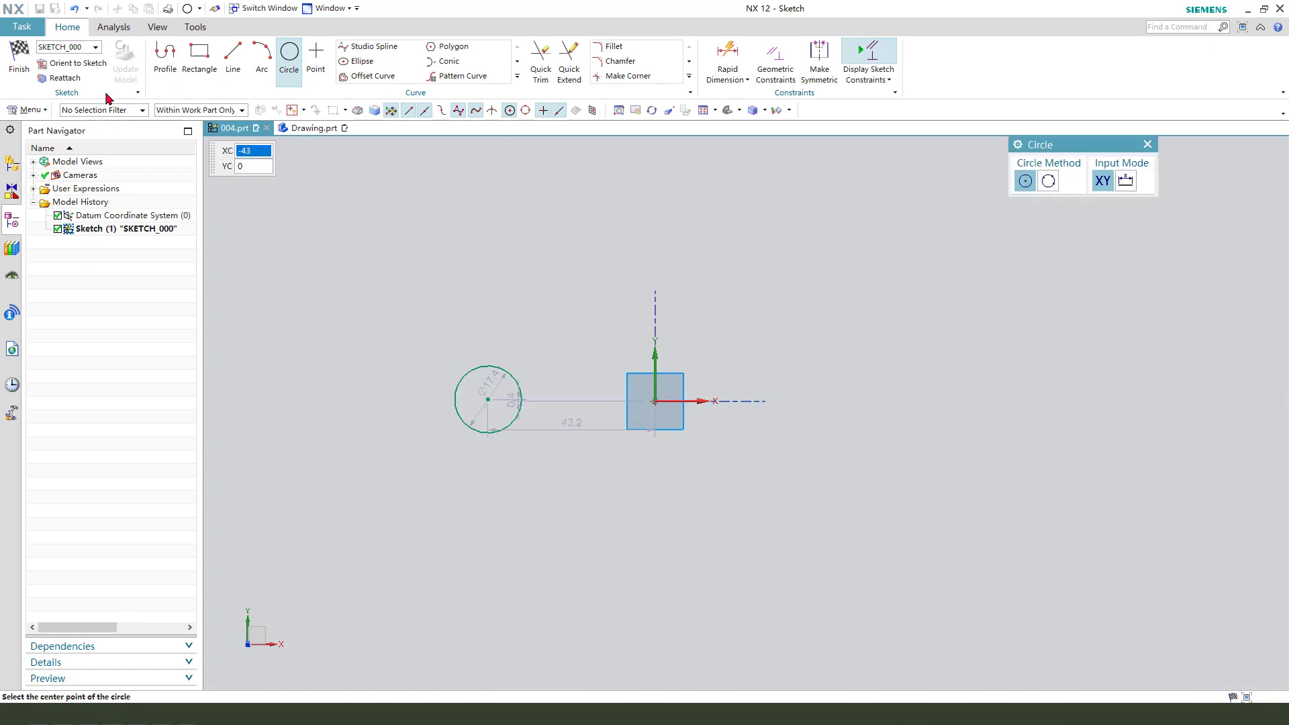
{"action": "left_click", "coordinate": [232, 57]}
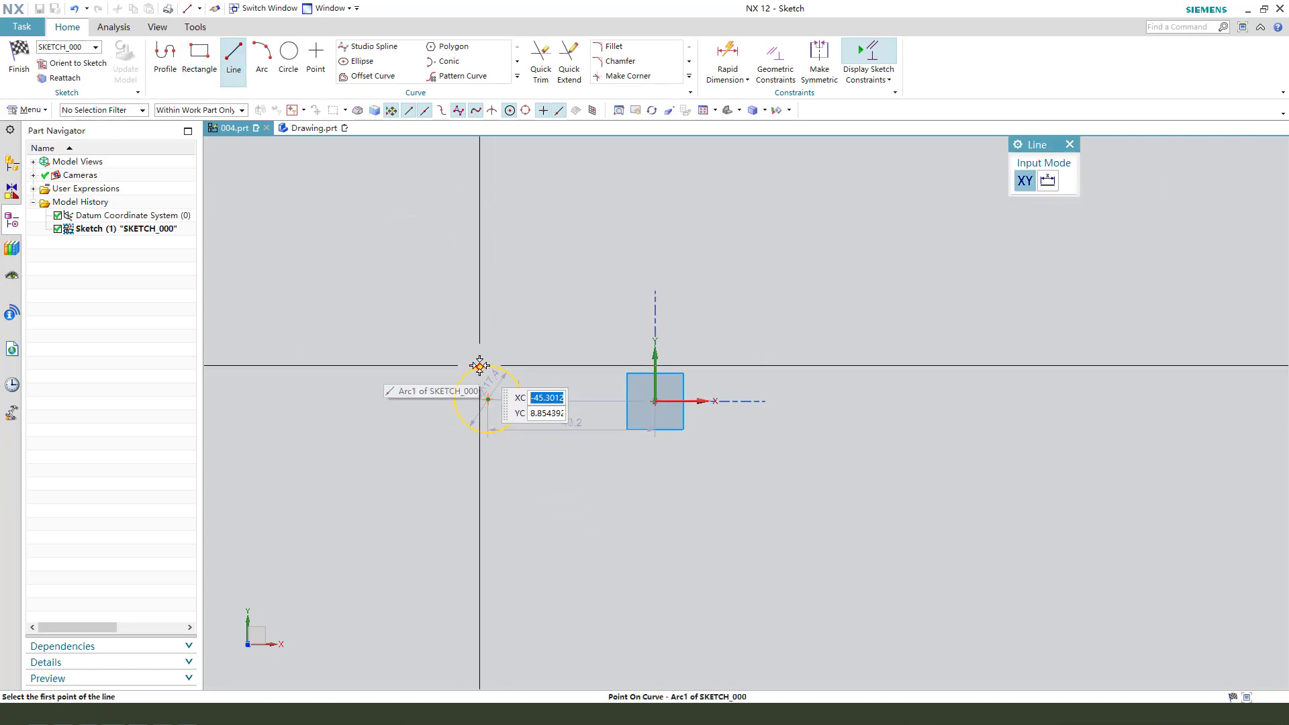
{"action": "left_click", "coordinate": [478, 364]}
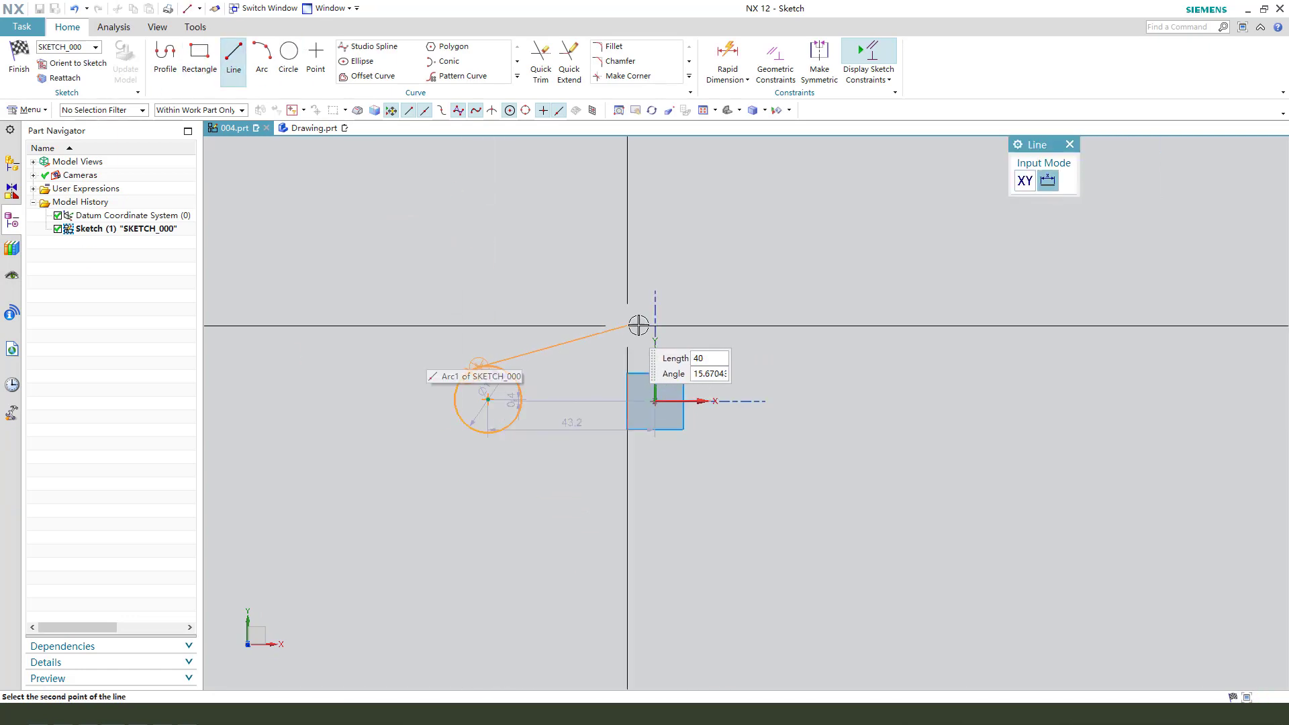
{"action": "left_click", "coordinate": [481, 432]}
{"action": "left_click", "coordinate": [650, 472]}
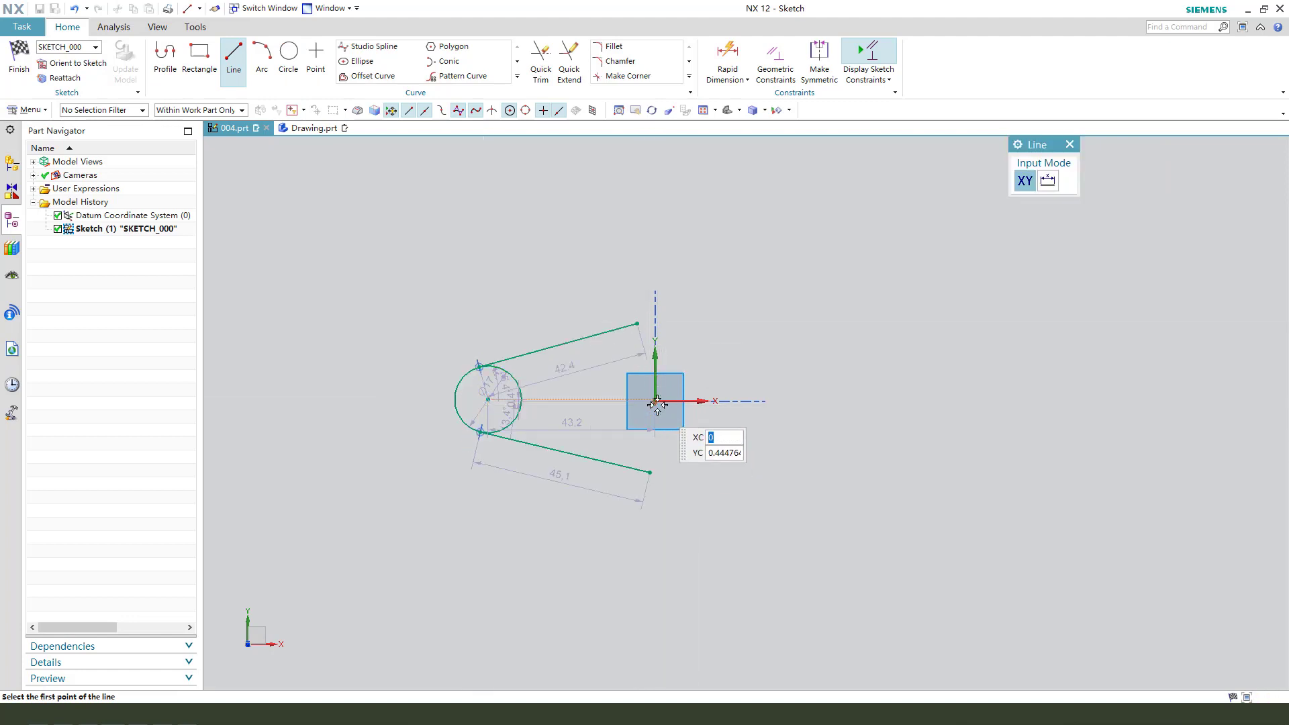
Step: Connect the upper line's end to the origin and the origin to the lower line with lines about 20.6 and 19 mm long
{"action": "left_click", "coordinate": [655, 401]}
{"action": "left_click", "coordinate": [637, 324]}
{"action": "left_click", "coordinate": [654, 400]}
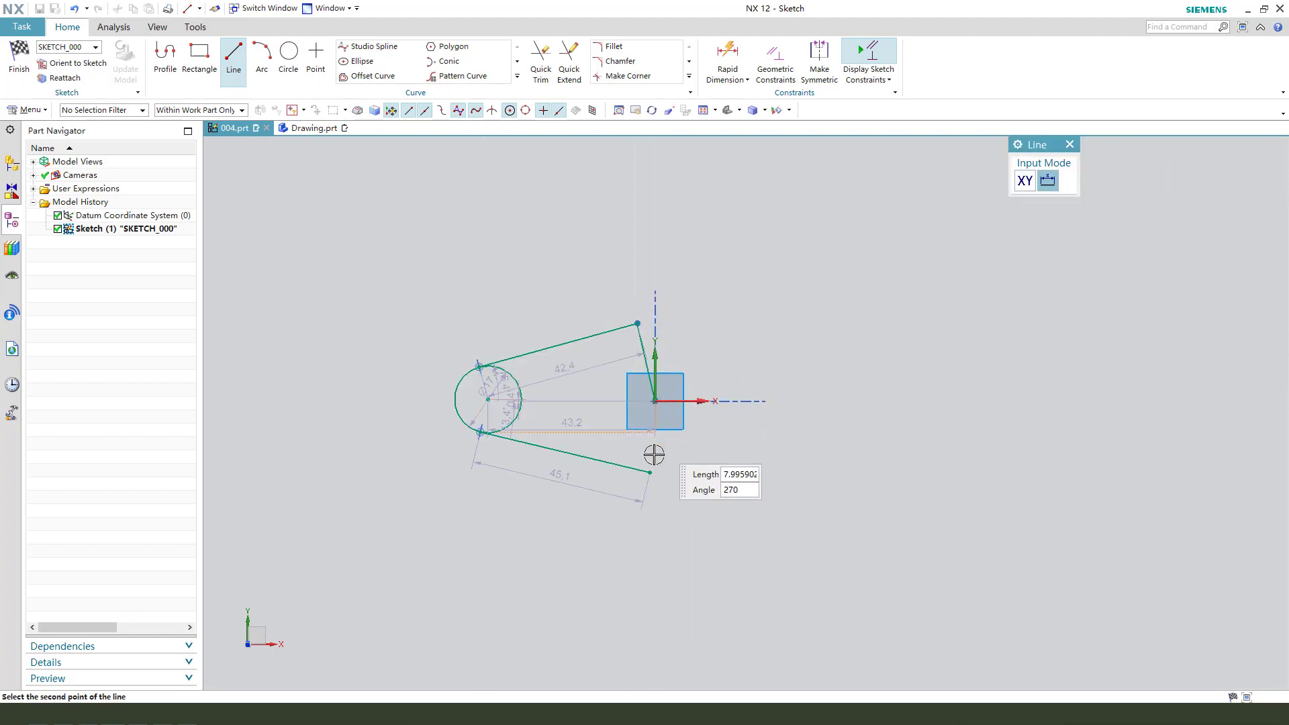
{"action": "left_click", "coordinate": [618, 464]}
{"action": "key", "text": "Escape"}
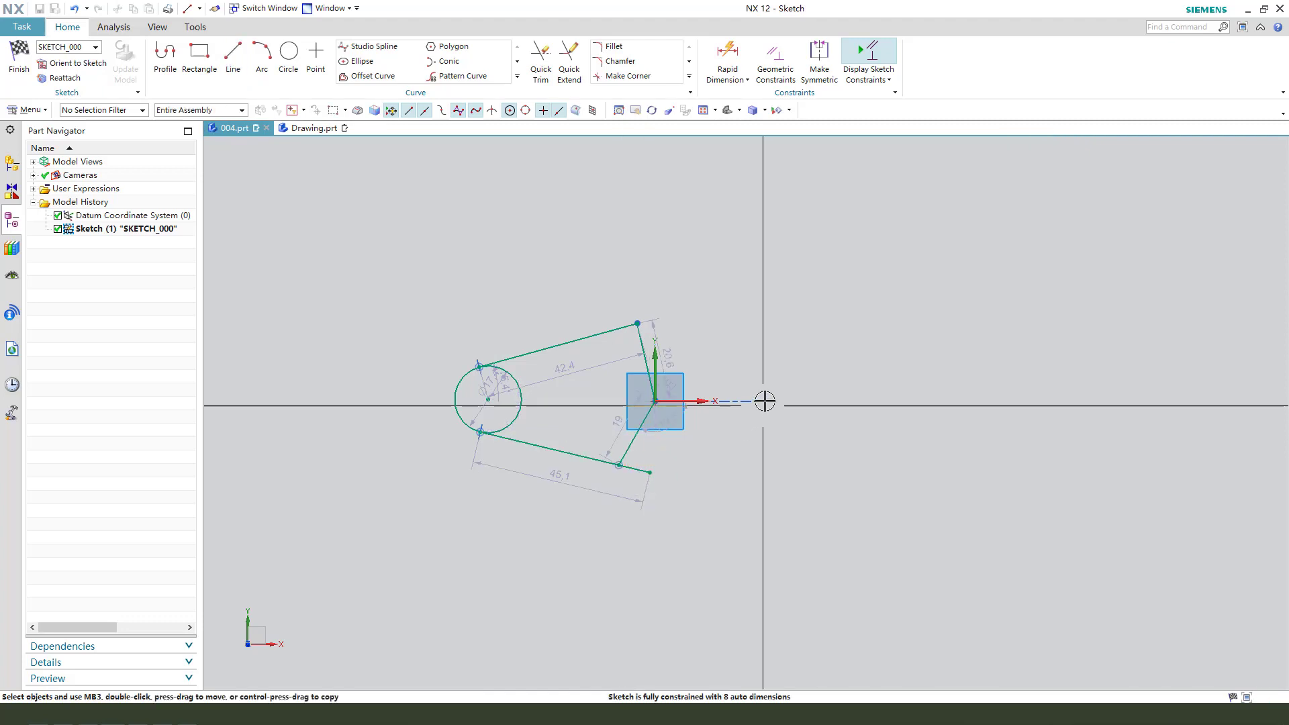
Step: Trim the lower line's overhanging end and the circle's inner arc to leave a closed arm profile
{"action": "scroll", "coordinate": [738, 366], "scroll_direction": "up", "scroll_amount": 1}
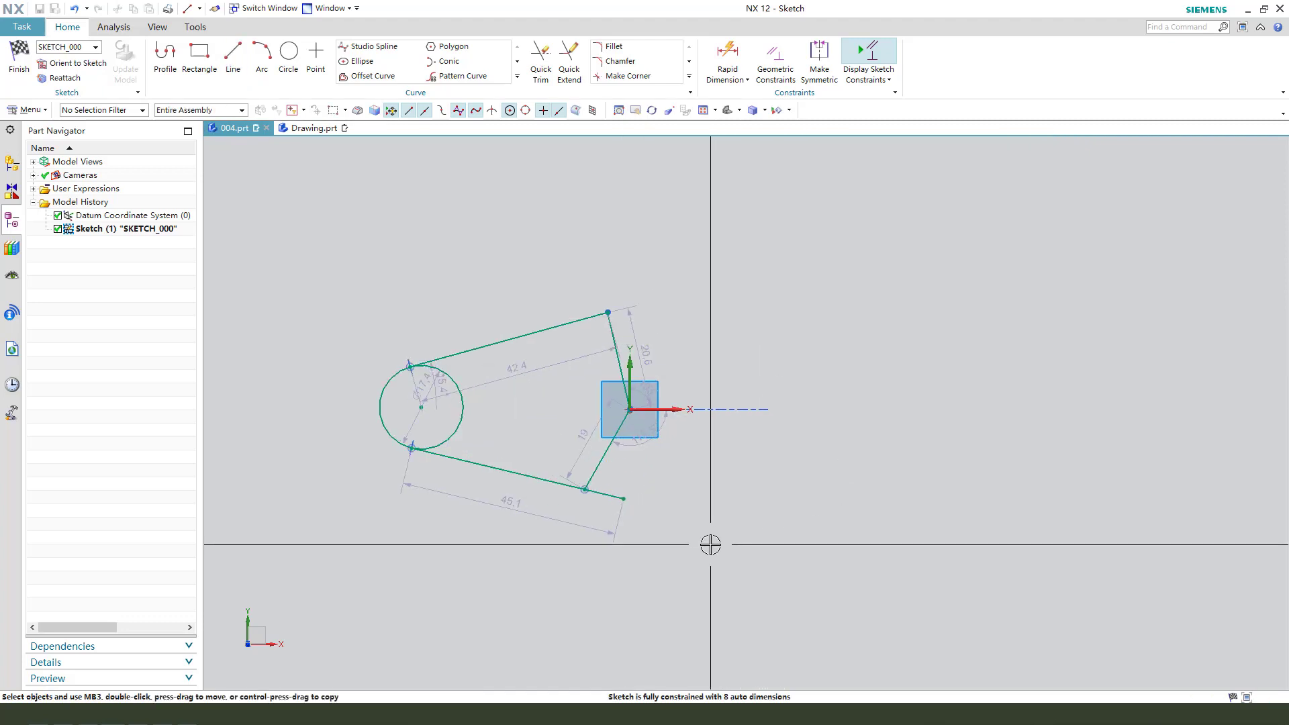
{"action": "left_click", "coordinate": [540, 70]}
{"action": "left_click", "coordinate": [614, 497]}
{"action": "key", "text": "Escape"}
{"action": "key", "text": "t"}
{"action": "left_click", "coordinate": [462, 402]}
{"action": "key", "text": "Escape"}
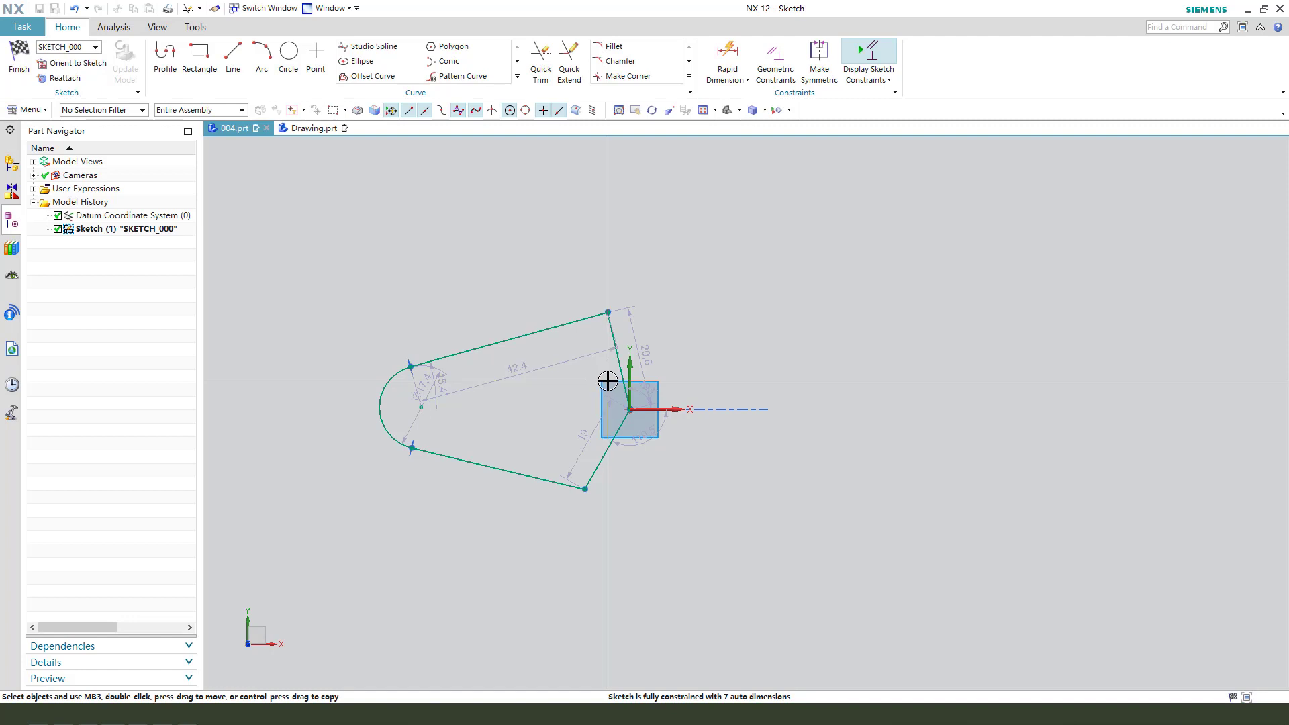
{"action": "scroll", "coordinate": [581, 365], "scroll_direction": "up", "scroll_amount": 1}
{"action": "scroll", "coordinate": [574, 358], "scroll_direction": "down", "scroll_amount": 1}
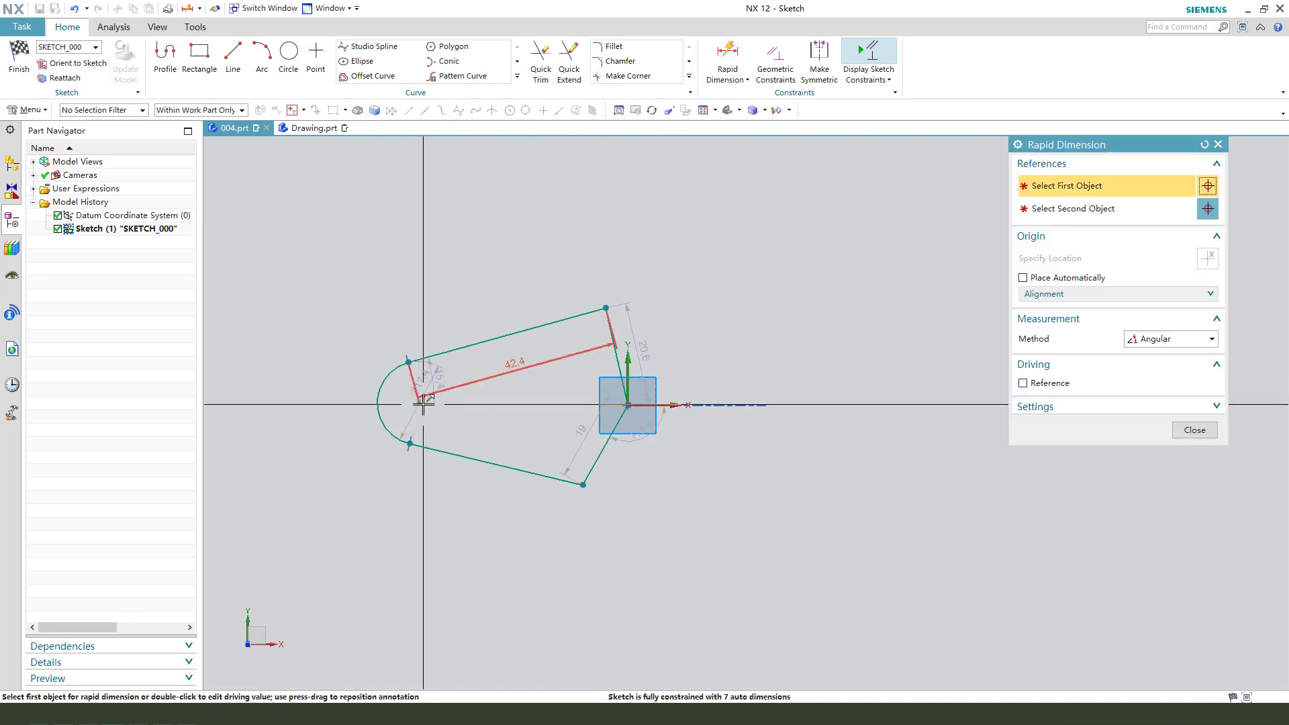
{"action": "left_click", "coordinate": [1194, 429]}
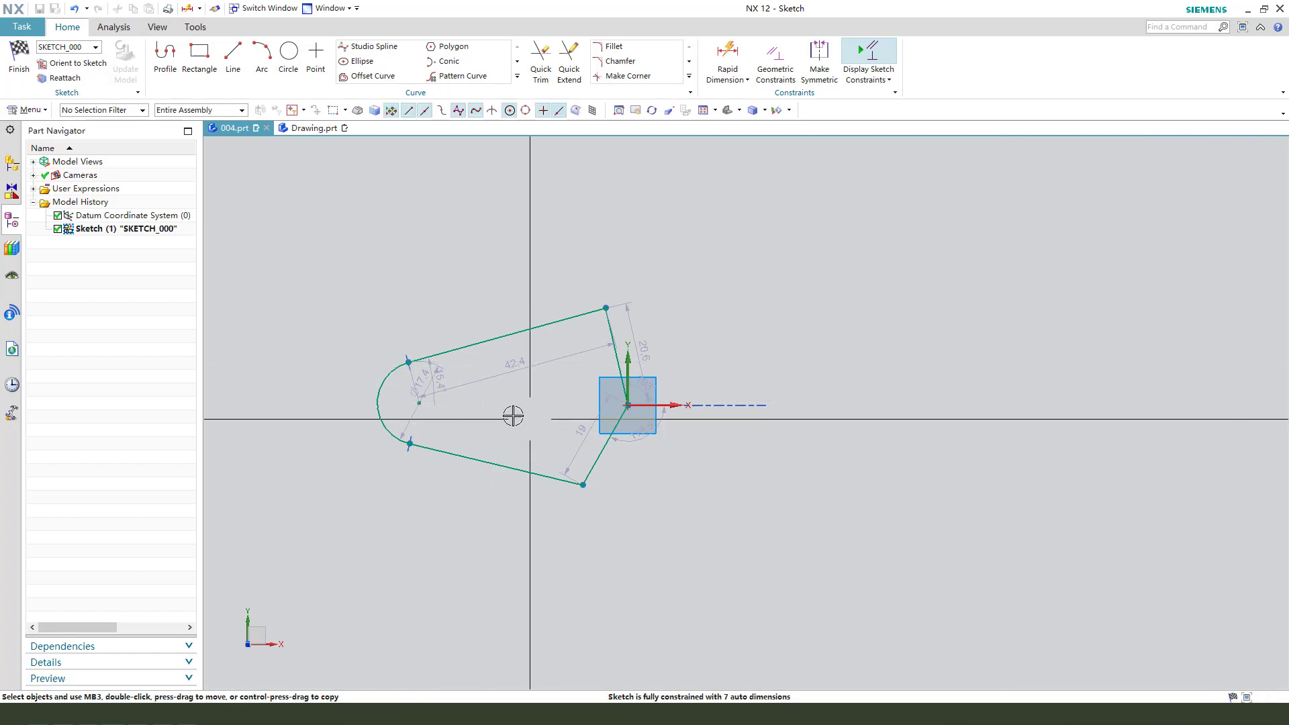
Step: Add a horizontal dimension of 35 mm between the arc's center and the origin, placed below the profile
{"action": "left_click", "coordinate": [419, 403]}
{"action": "left_click", "coordinate": [629, 406]}
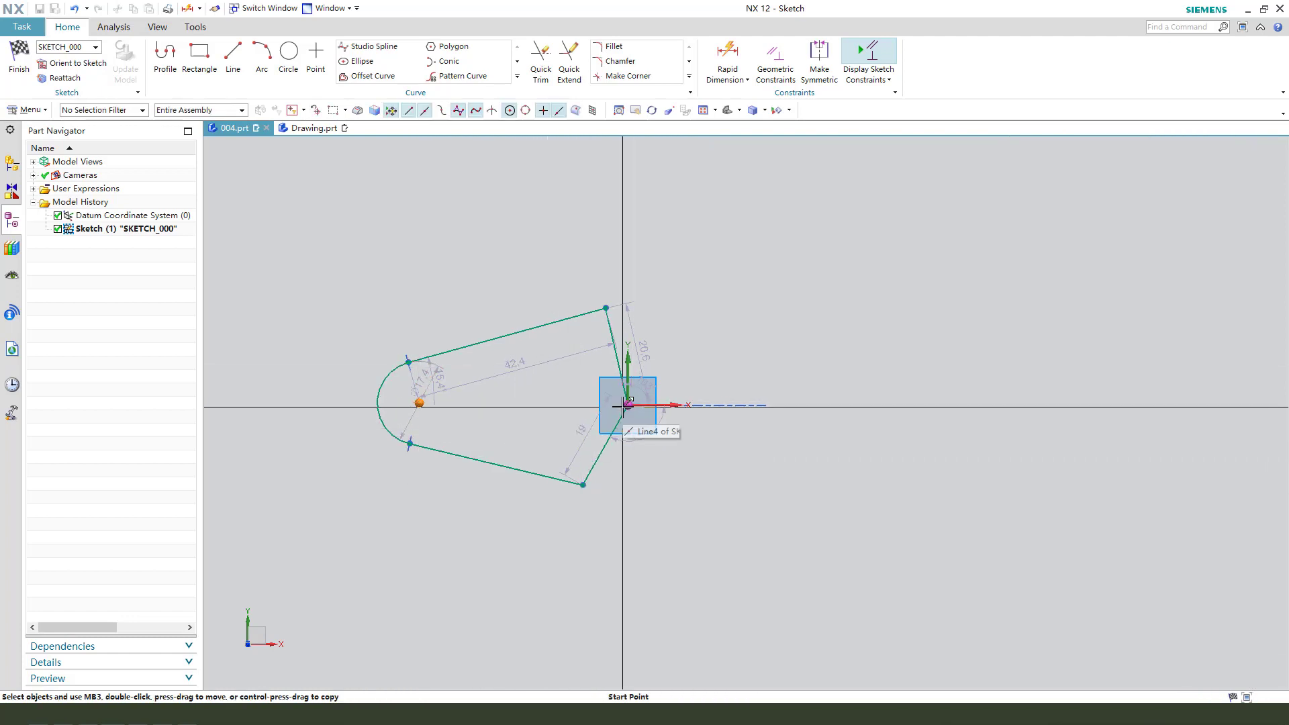
{"action": "right_click", "coordinate": [622, 406]}
{"action": "left_click", "coordinate": [718, 391]}
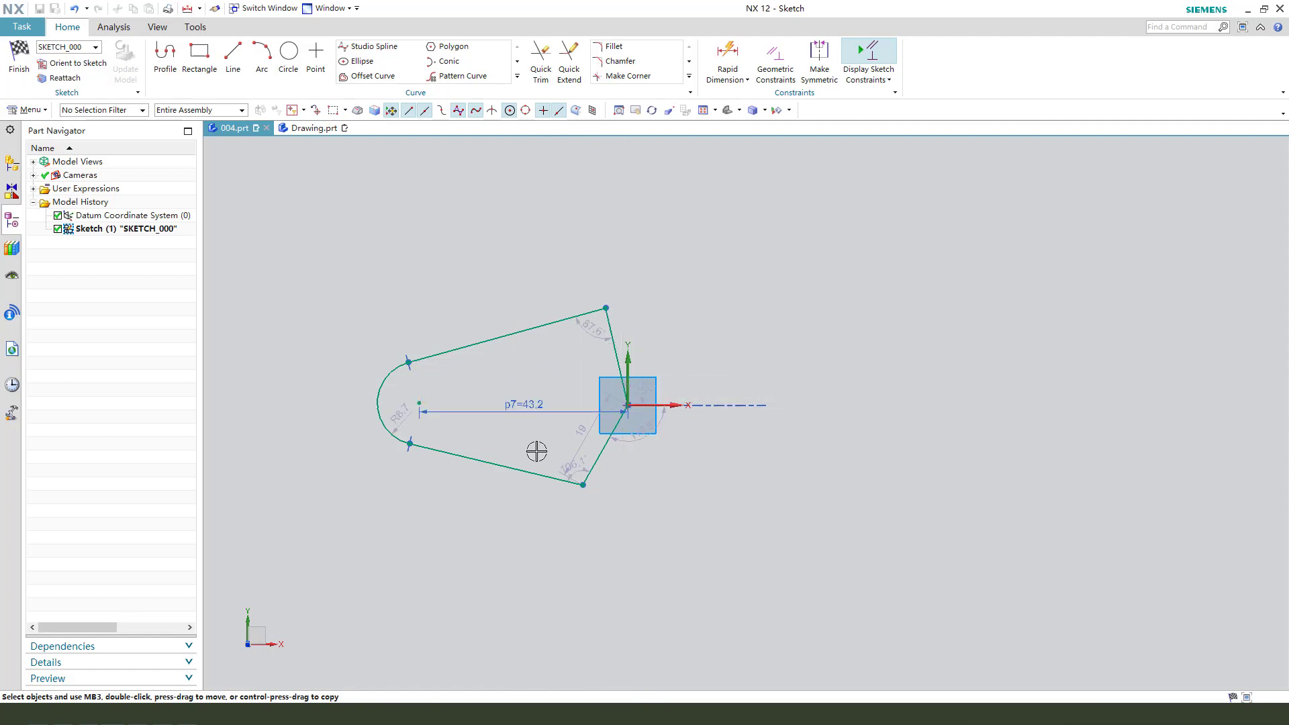
{"action": "left_click", "coordinate": [527, 574]}
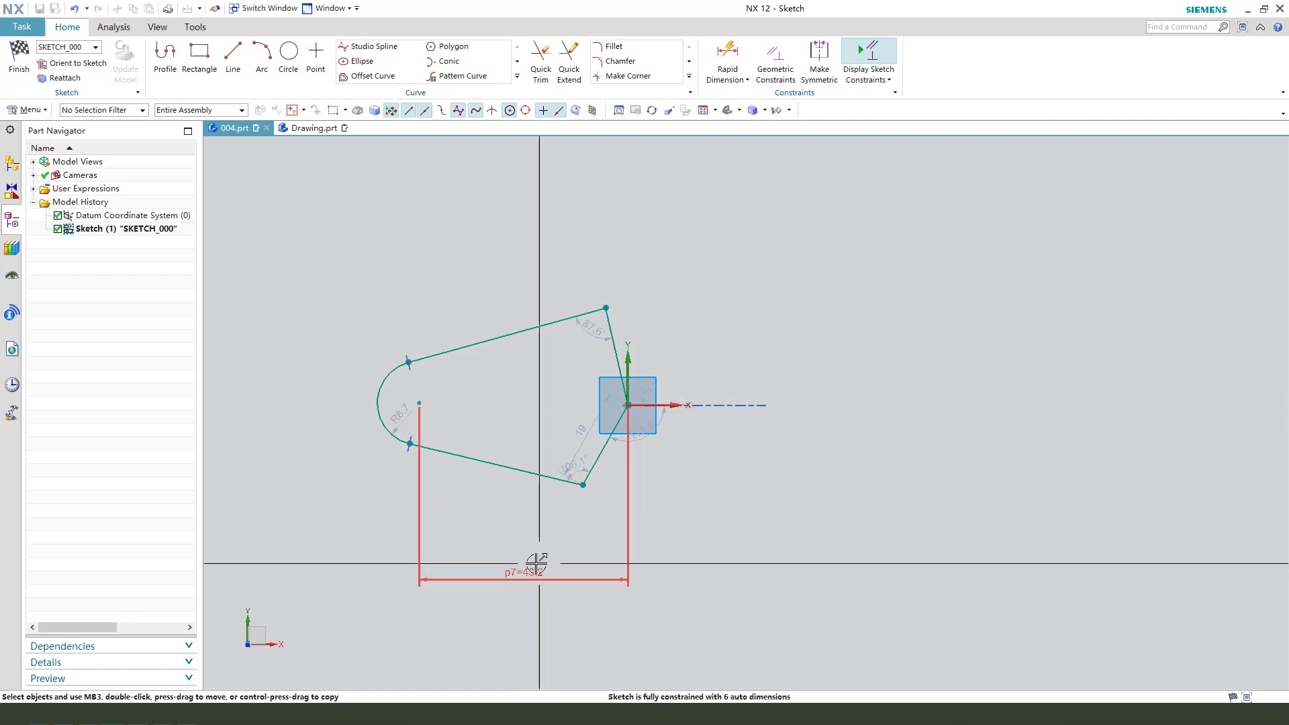
{"action": "left_click", "coordinate": [535, 564]}
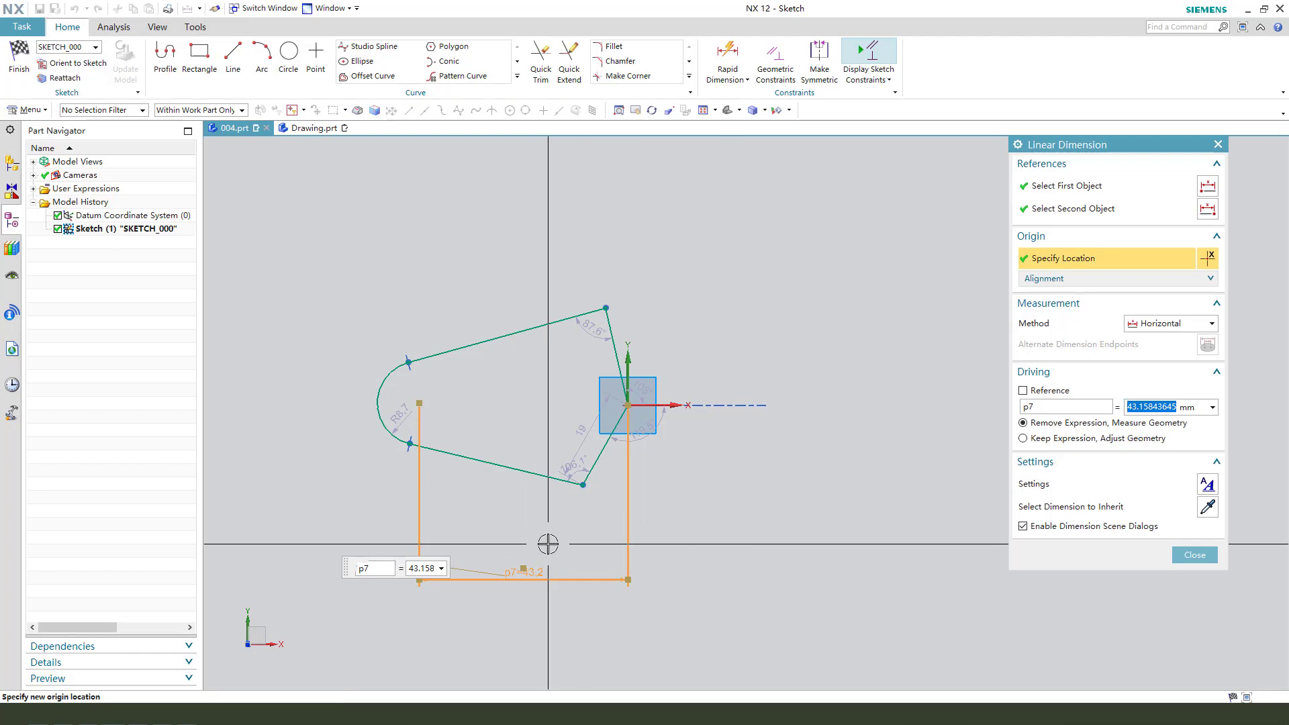
{"action": "key", "text": "Return"}
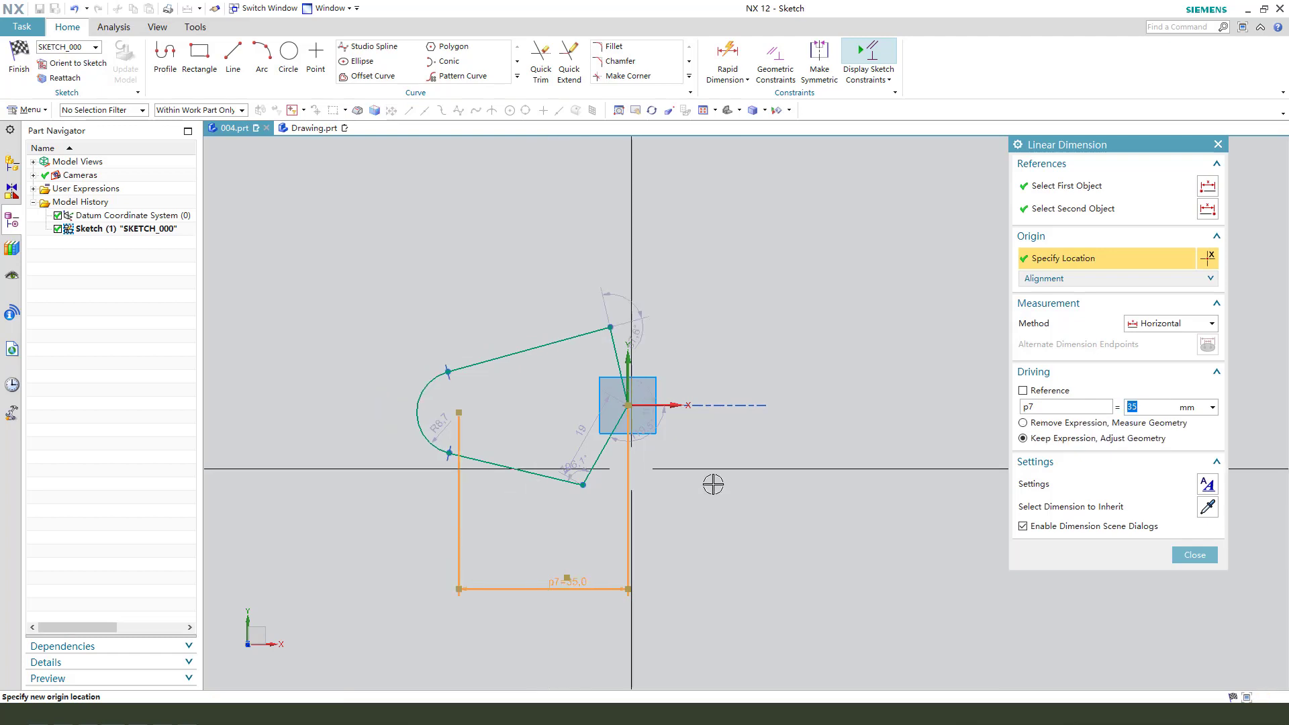
{"action": "middle_click", "coordinate": [733, 490]}
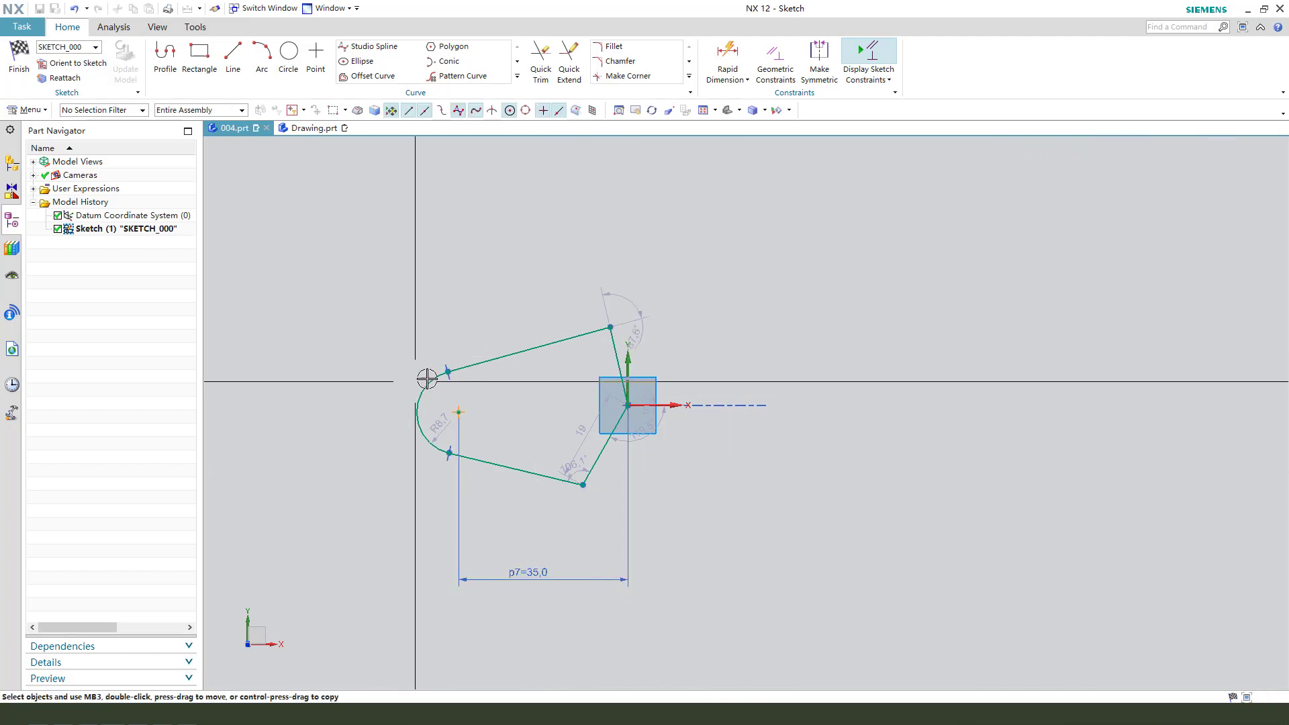
Step: Add a radial dimension to the arm's end arc and set its radius to 6 mm
{"action": "left_click", "coordinate": [429, 387]}
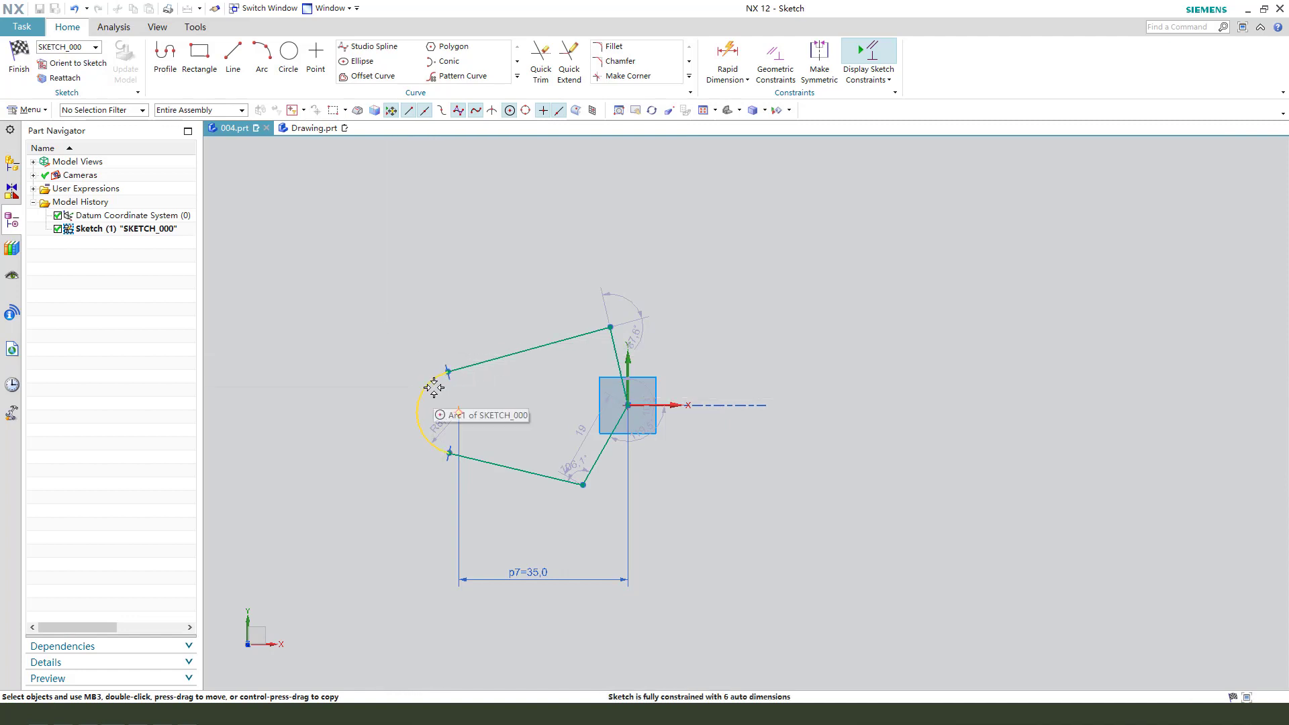
{"action": "left_click", "coordinate": [418, 397]}
{"action": "left_click", "coordinate": [623, 368]}
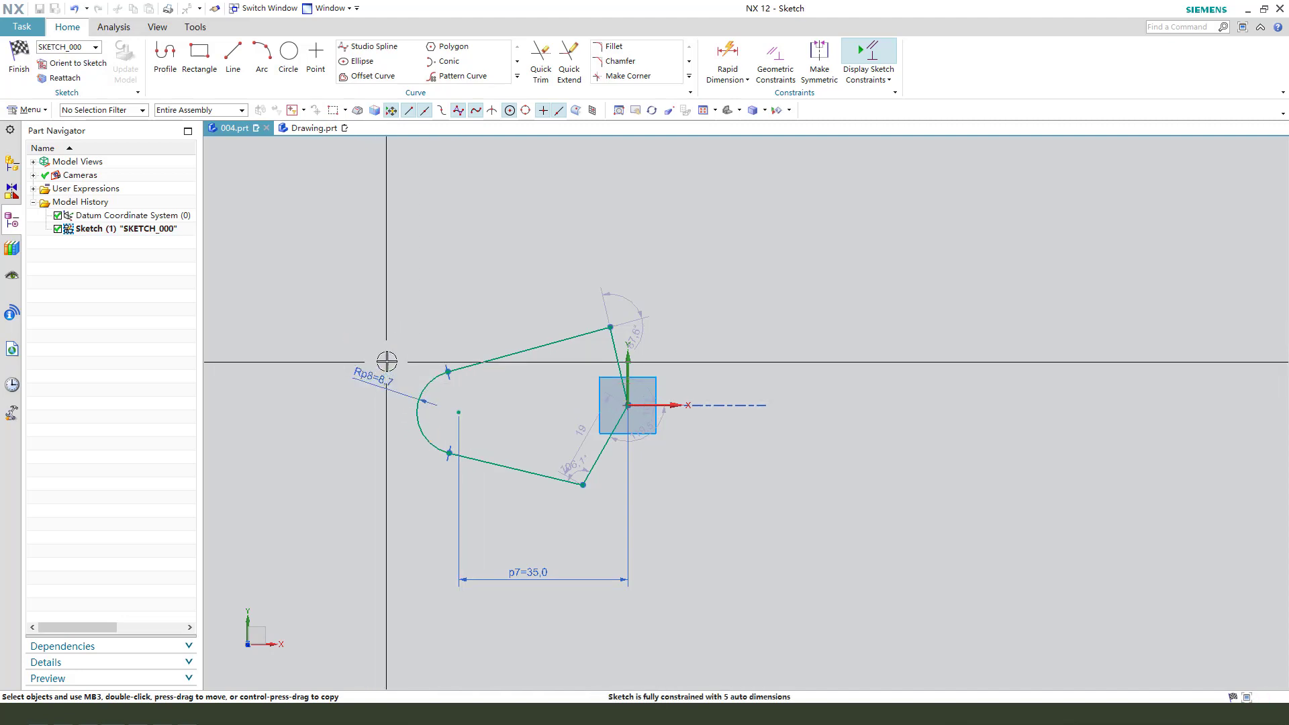
{"action": "left_click", "coordinate": [369, 376]}
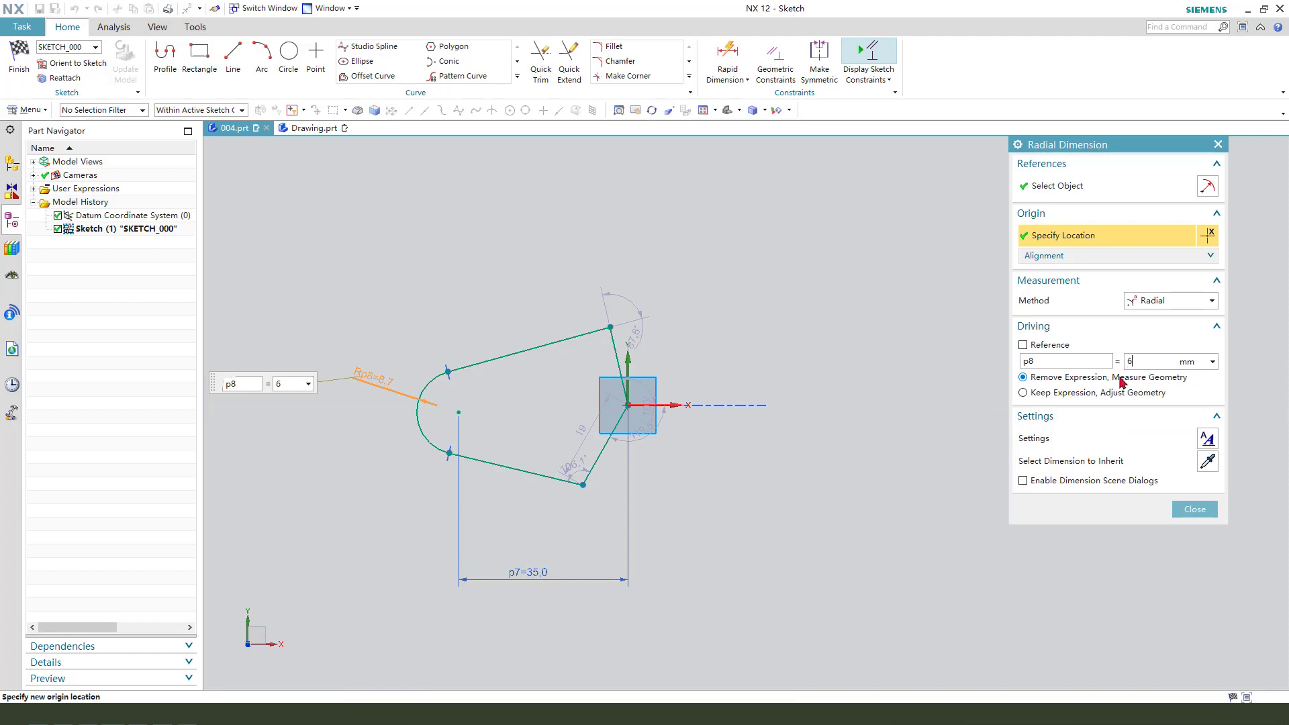
{"action": "key", "text": "Return"}
{"action": "middle_click", "coordinate": [731, 448]}
Step: Move the profile's upper corner near the Y axis farther toward negative X
{"action": "scroll", "coordinate": [591, 469], "scroll_direction": "up", "scroll_amount": 3}
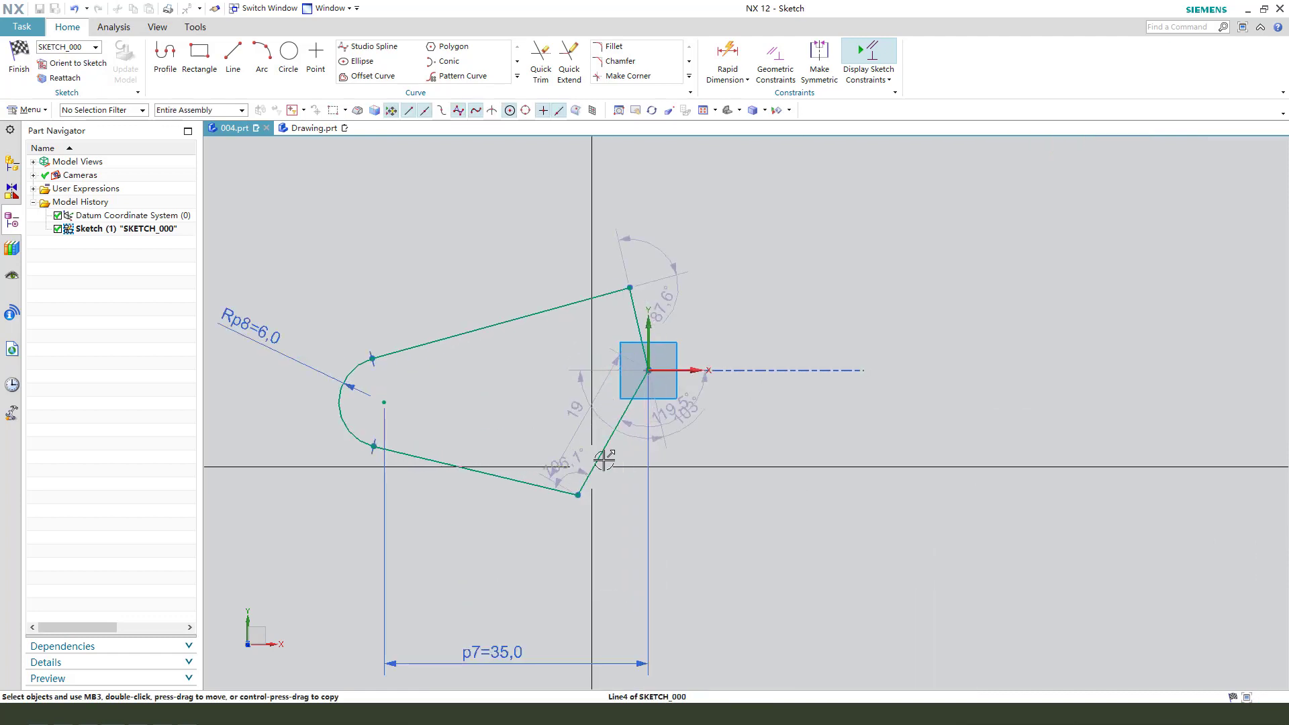
{"action": "left_click_drag", "start_coordinate": [618, 272], "coordinate": [525, 286]}
{"action": "scroll", "coordinate": [635, 268], "scroll_direction": "down", "scroll_amount": 1}
{"action": "scroll", "coordinate": [582, 371], "scroll_direction": "up", "scroll_amount": 1}
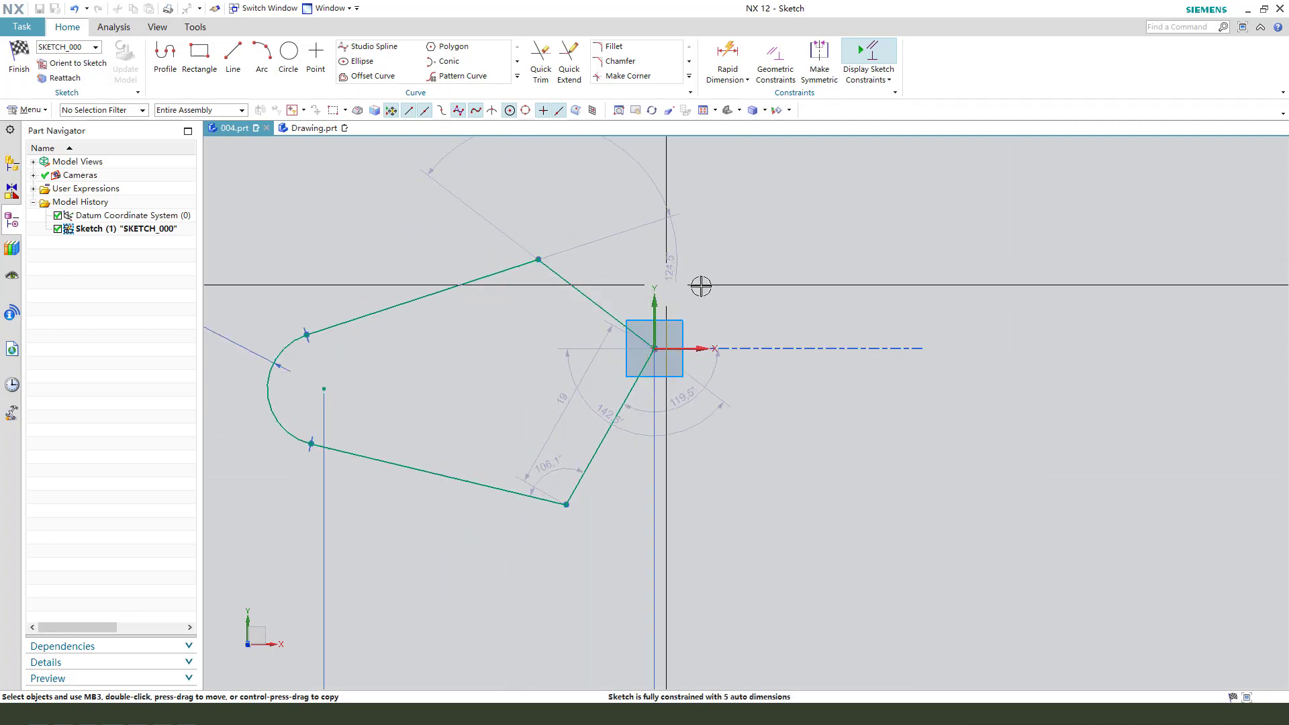
{"action": "scroll", "coordinate": [702, 285], "scroll_direction": "down", "scroll_amount": 2}
Step: Constrain the profile's upper and lower corners near the origin to be vertically aligned
{"action": "left_click", "coordinate": [598, 271]}
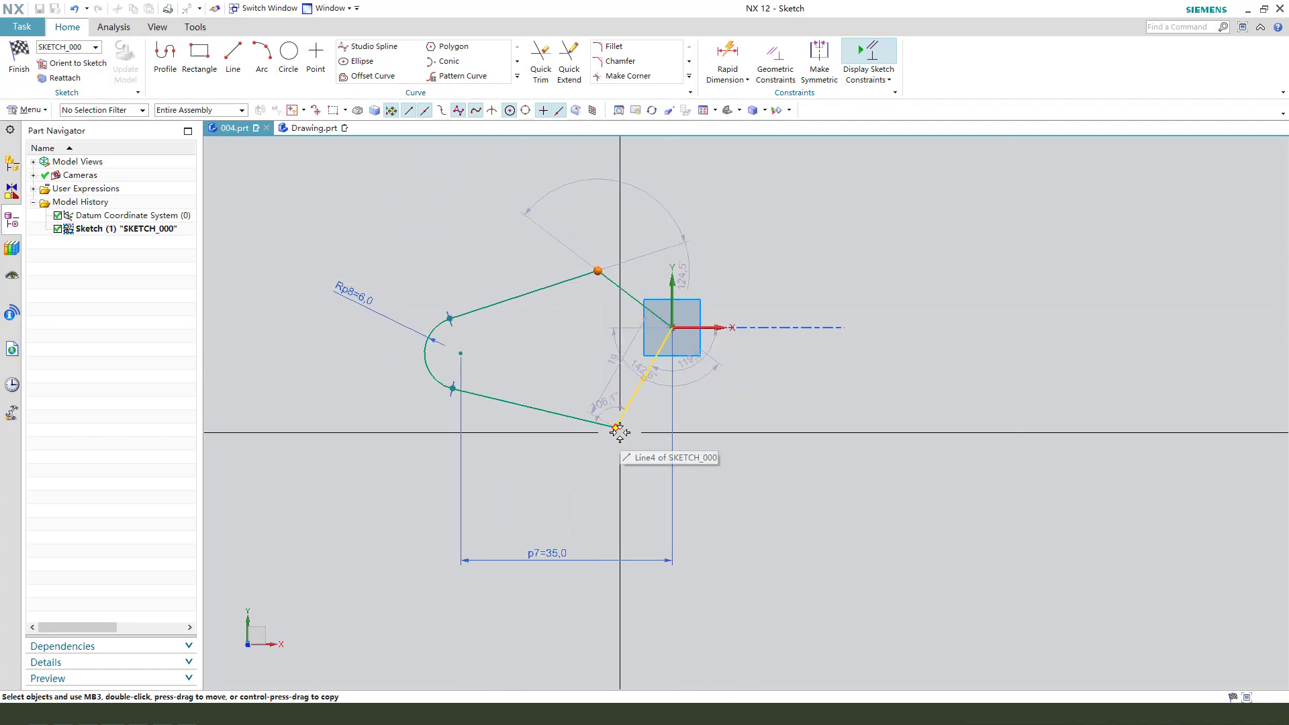
{"action": "left_click", "coordinate": [615, 427]}
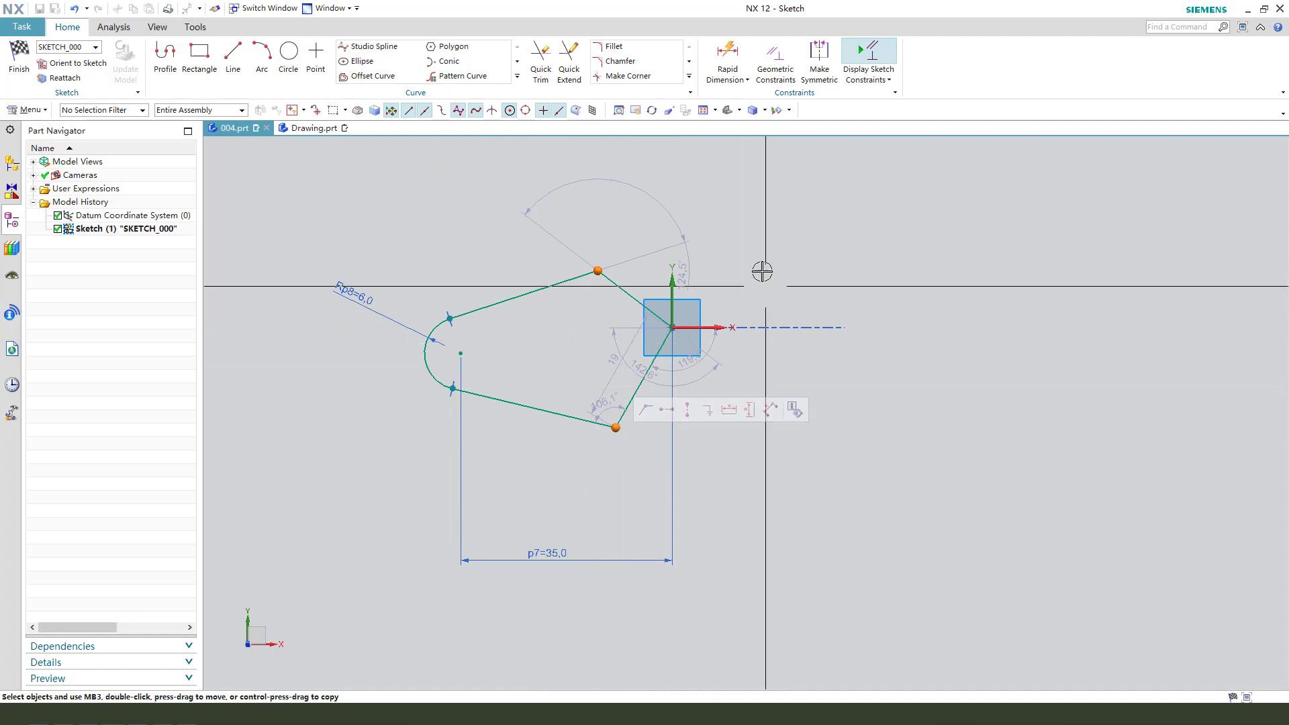
{"action": "right_click", "coordinate": [602, 271]}
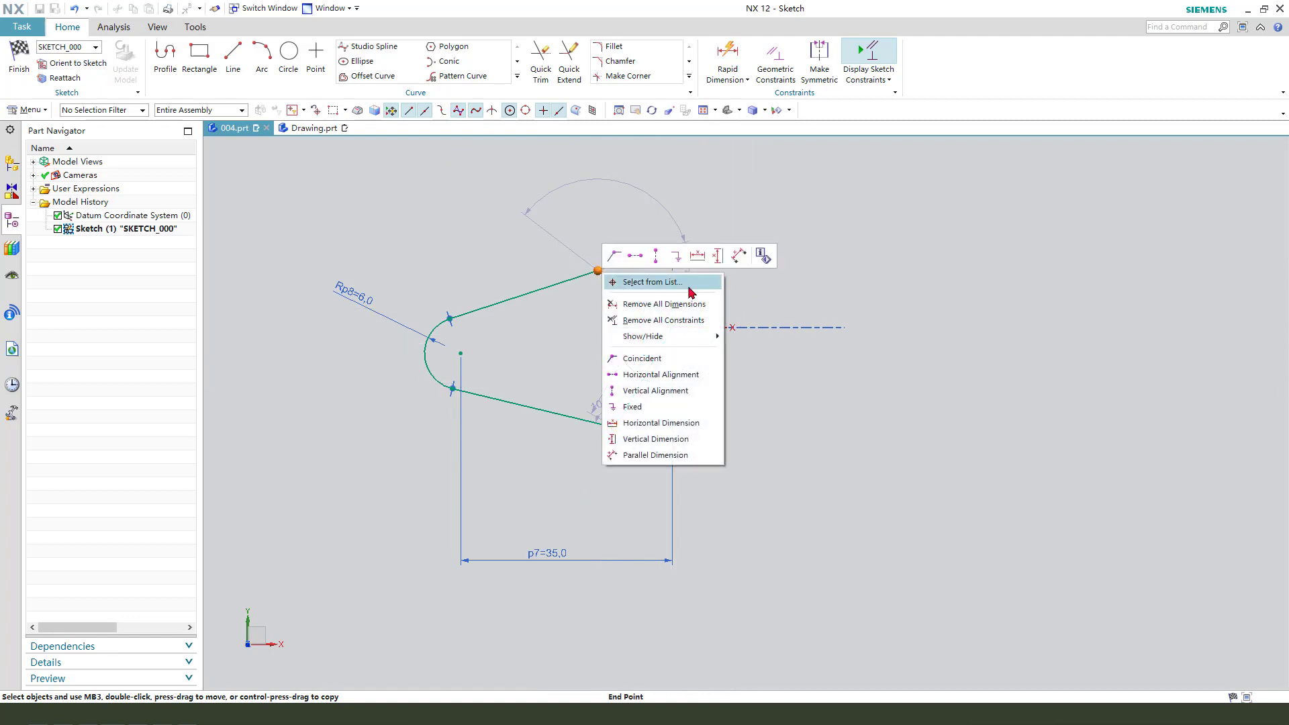
{"action": "left_click", "coordinate": [657, 258]}
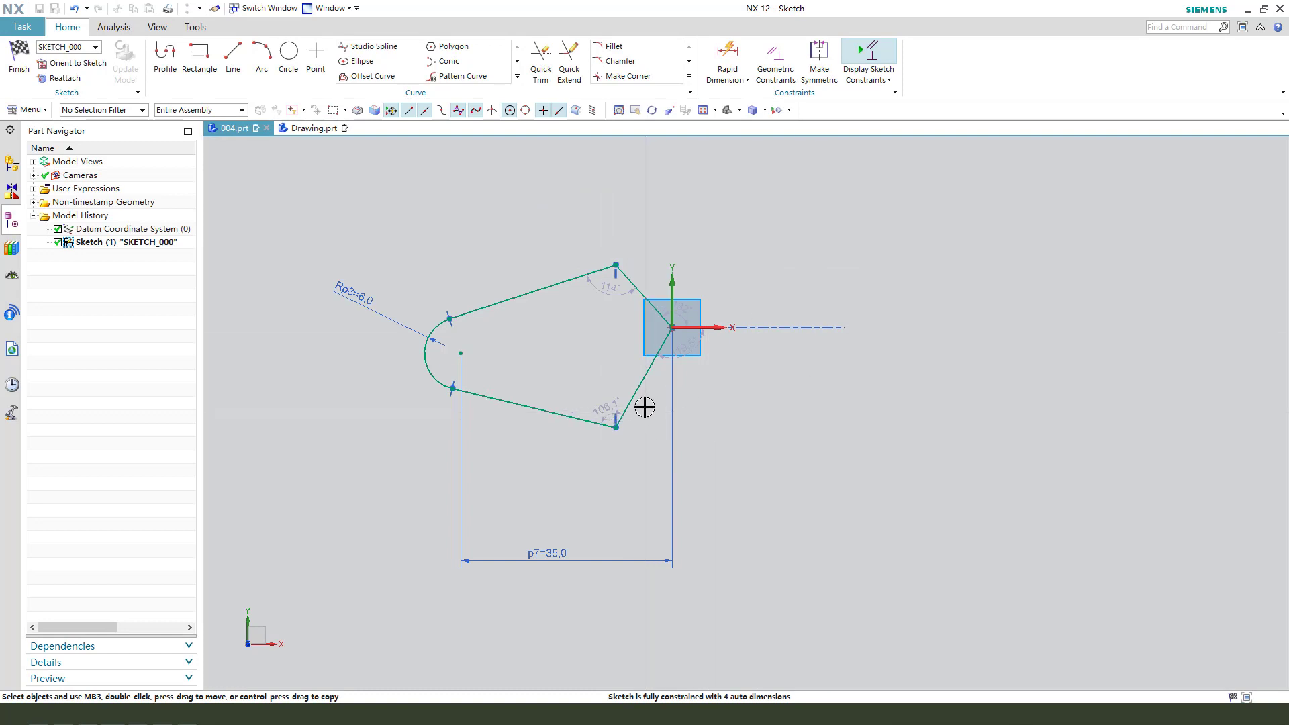
Step: Apply a Constant Angle constraint to the two short lines that meet at the origin
{"action": "scroll", "coordinate": [653, 312], "scroll_direction": "up", "scroll_amount": 3}
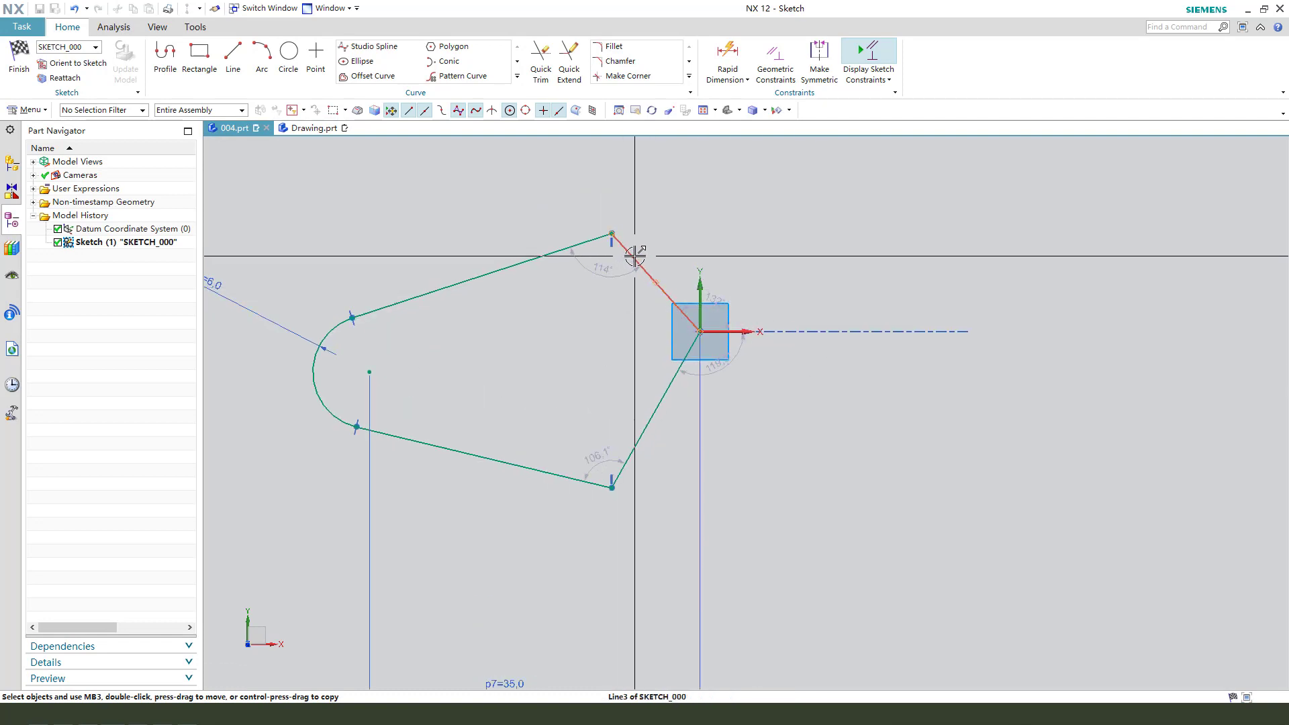
{"action": "left_click", "coordinate": [671, 390]}
{"action": "left_click", "coordinate": [670, 389]}
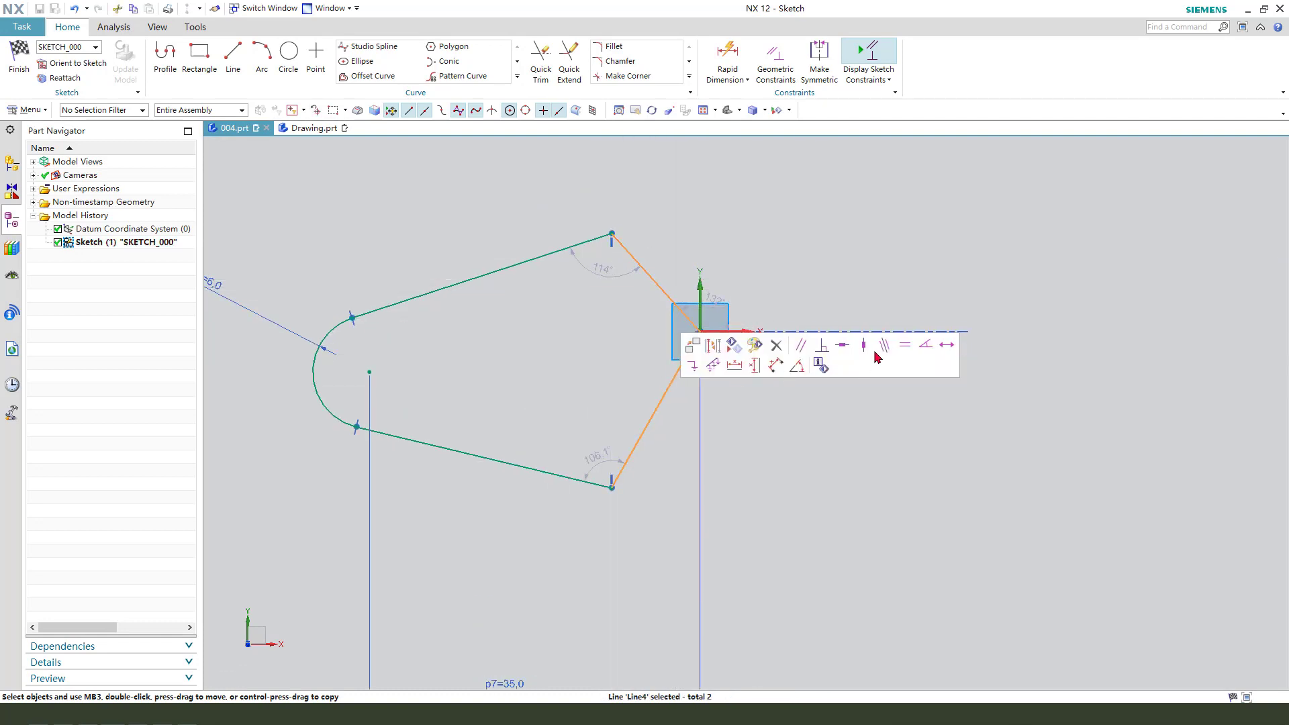
{"action": "left_click", "coordinate": [925, 346]}
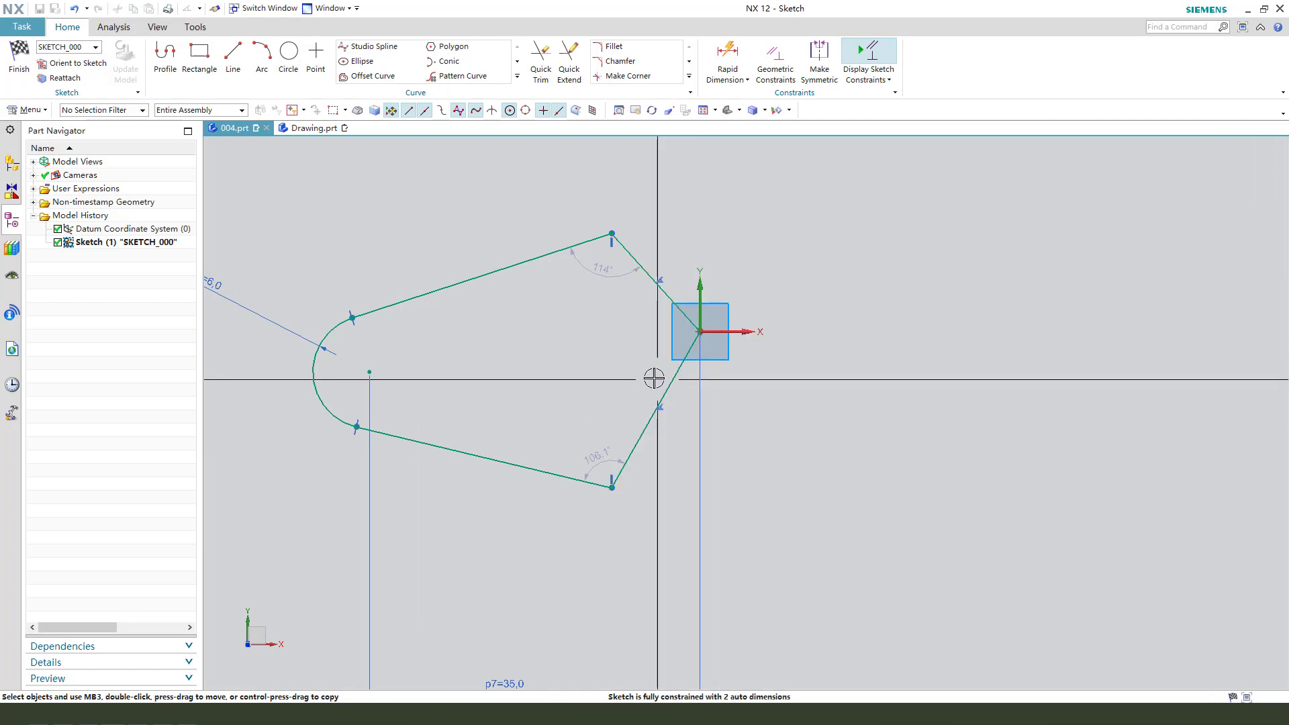
Step: Add an angular dimension between the two short lines meeting at the origin, placed inside the profile
{"action": "scroll", "coordinate": [765, 394], "scroll_direction": "down", "scroll_amount": 1}
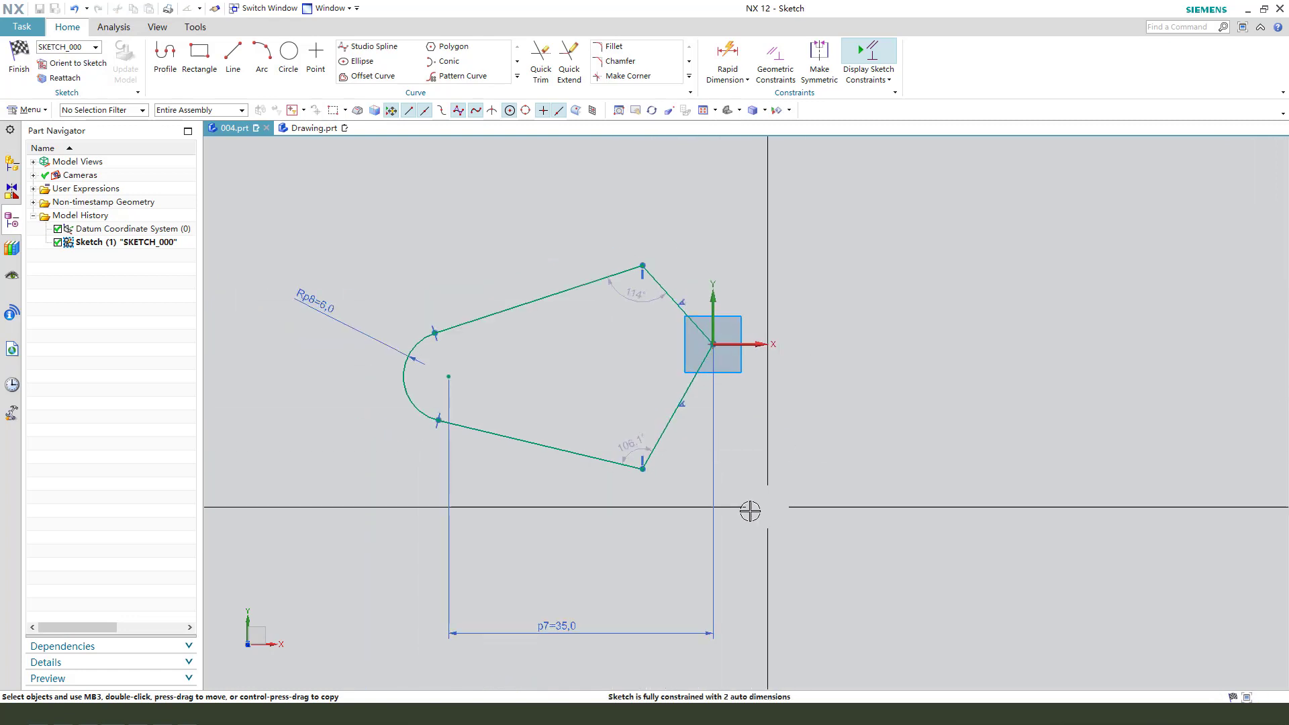
{"action": "key", "text": "d"}
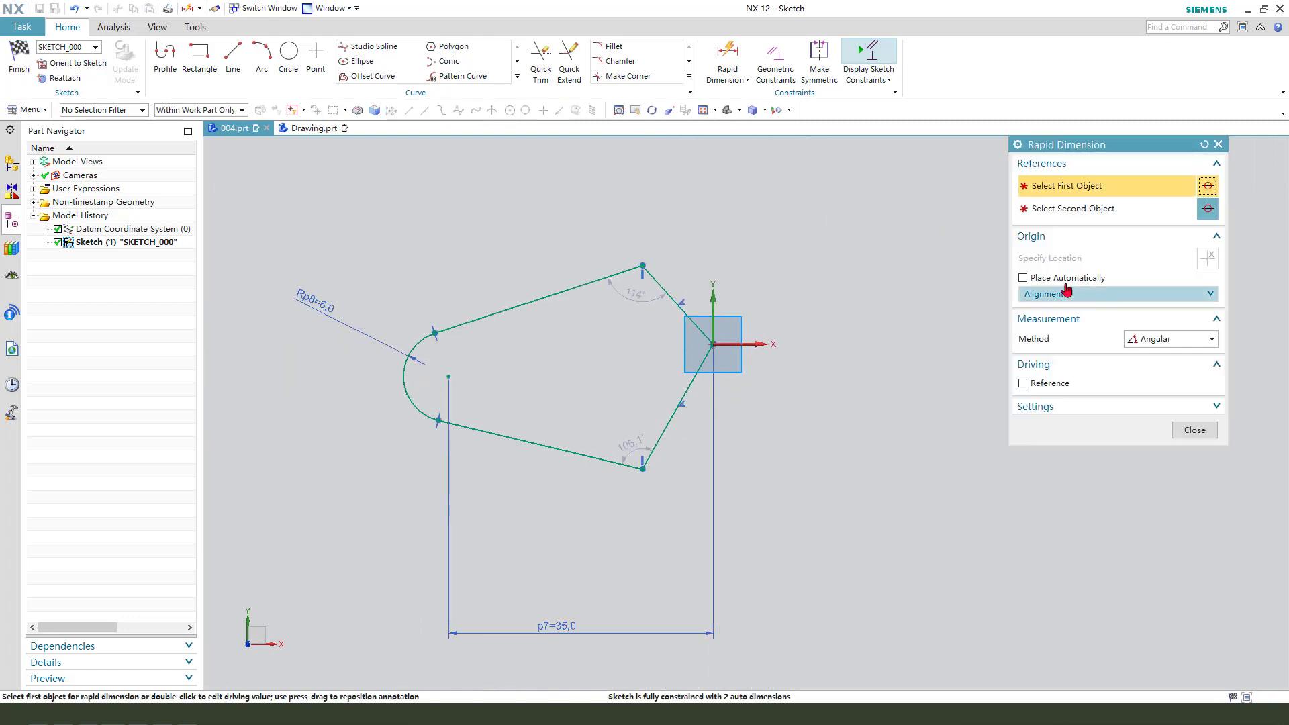
{"action": "left_click", "coordinate": [688, 316]}
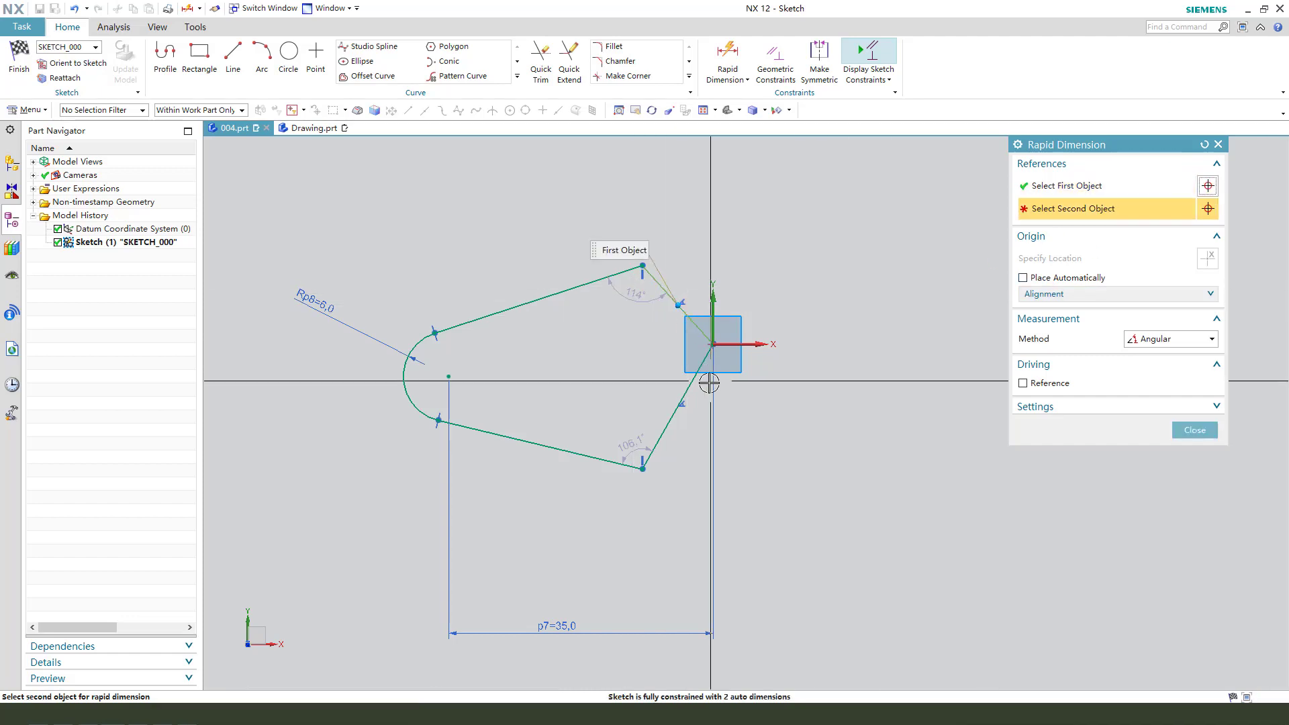
{"action": "left_click", "coordinate": [693, 385]}
{"action": "left_click", "coordinate": [632, 354]}
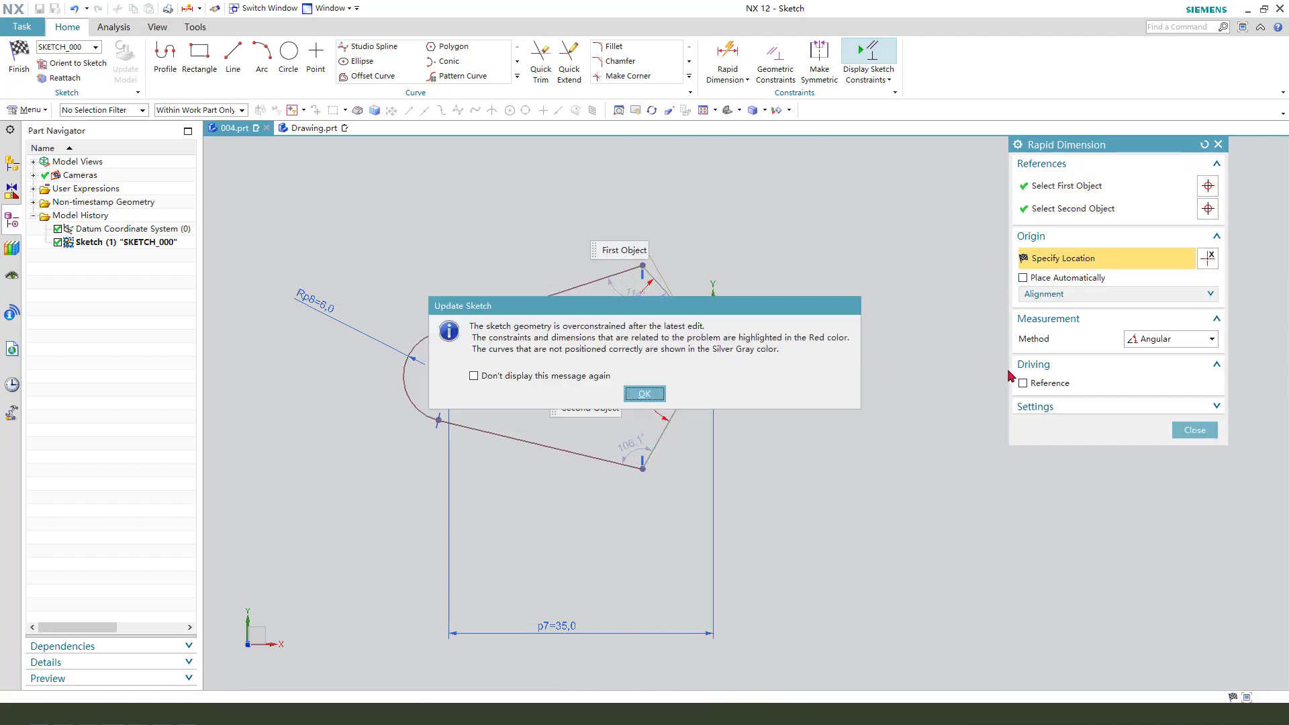
{"action": "left_click", "coordinate": [643, 394]}
{"action": "left_click", "coordinate": [1194, 430]}
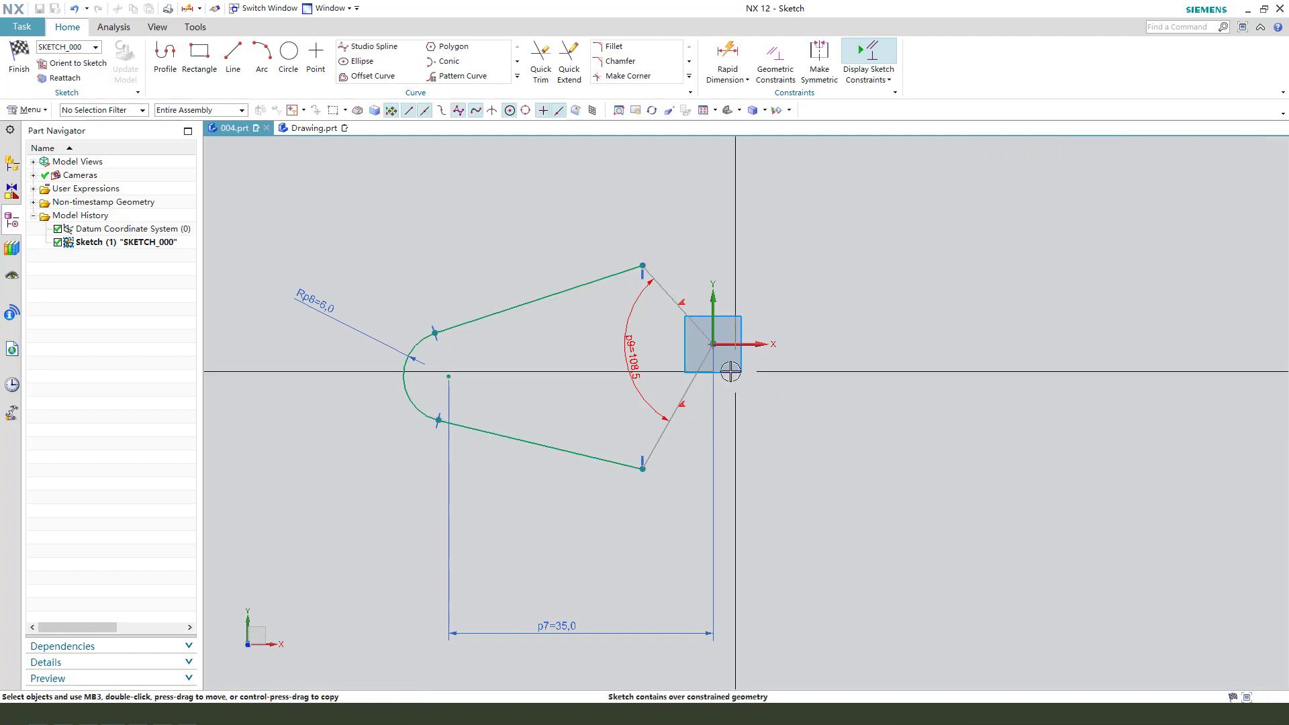
Step: Delete the upper short line's constant angle constraint and set the angle between the two short lines to 120°
{"action": "scroll", "coordinate": [686, 293], "scroll_direction": "up", "scroll_amount": 4}
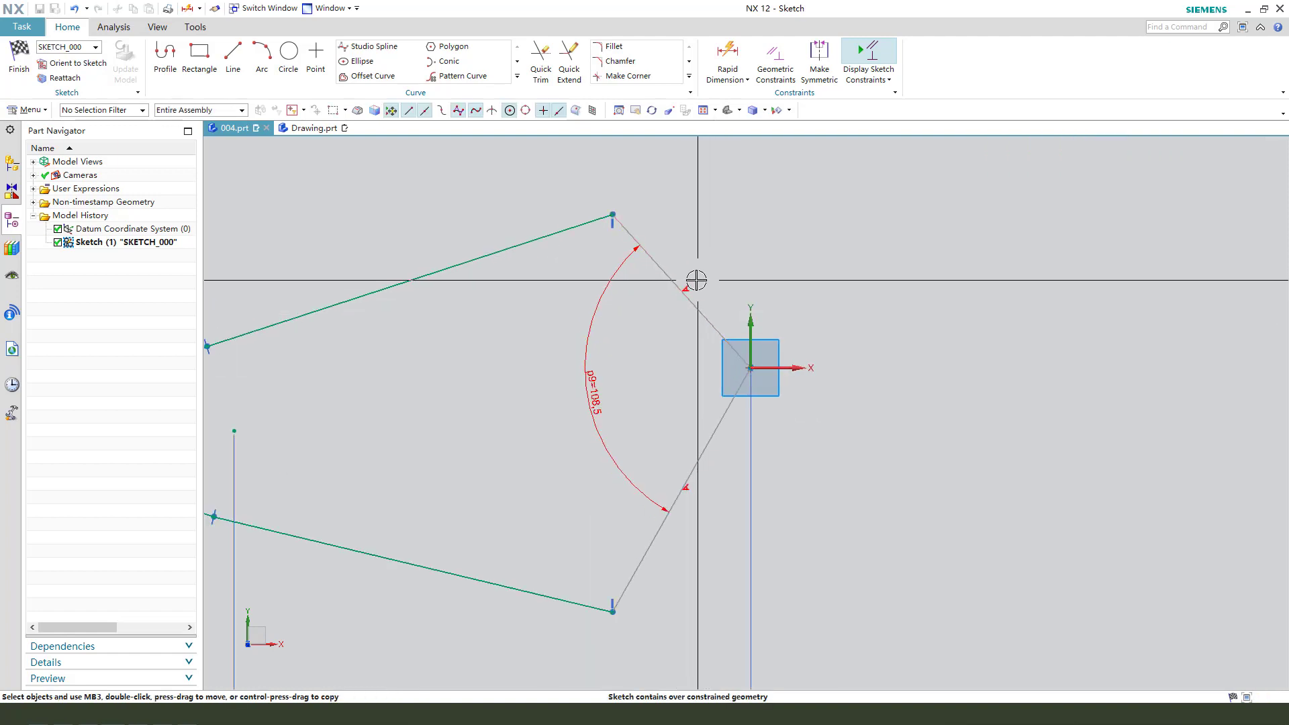
{"action": "left_click", "coordinate": [690, 283]}
{"action": "key", "text": "Delete"}
{"action": "double_click", "coordinate": [586, 390]}
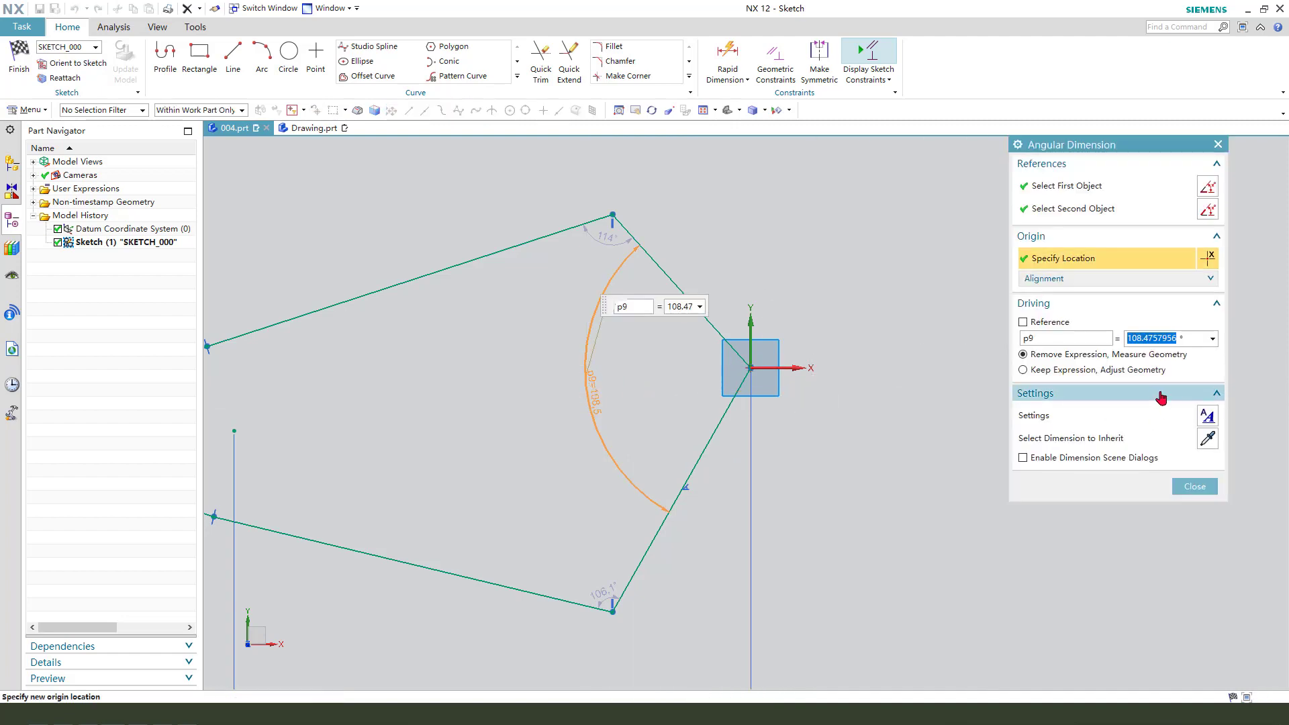
{"action": "key", "text": "Return"}
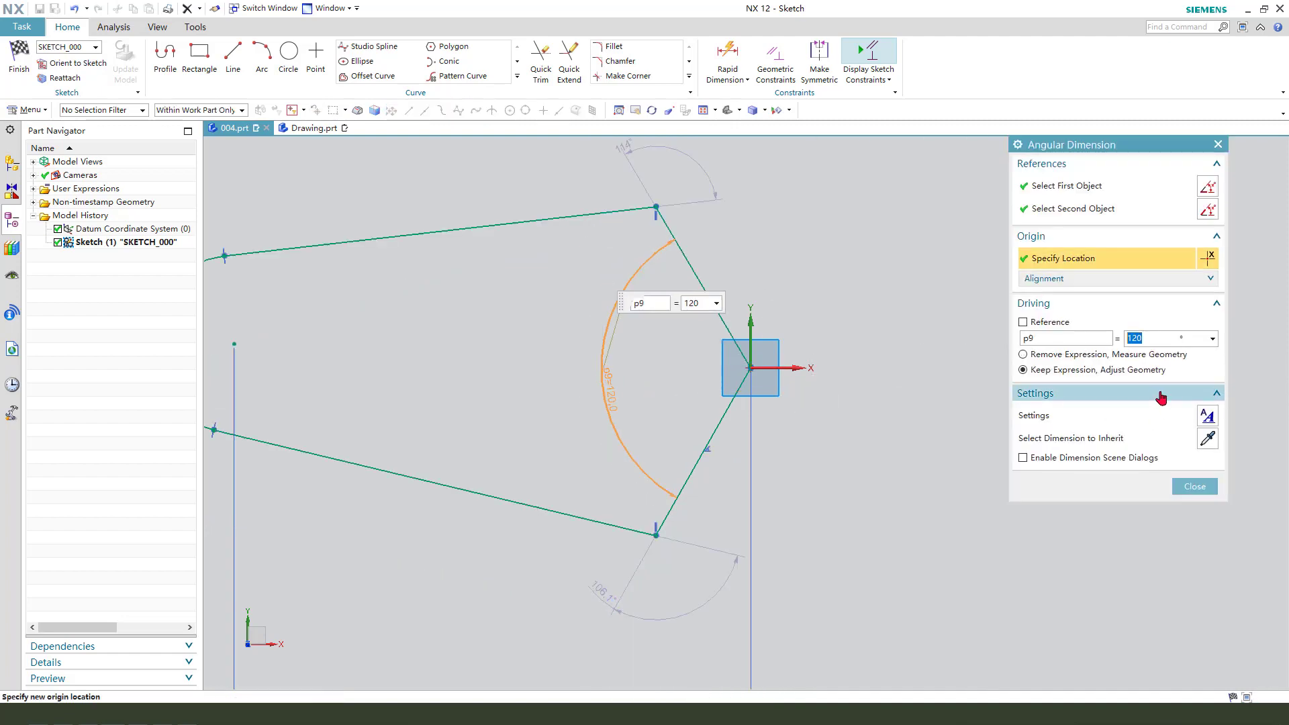
{"action": "middle_click", "coordinate": [809, 400]}
Step: Add a 22° angular dimension between the arm's two long edges and constrain the arc's center onto the sketch's horizontal axis
{"action": "scroll", "coordinate": [769, 293], "scroll_direction": "down", "scroll_amount": 2}
{"action": "scroll", "coordinate": [556, 365], "scroll_direction": "down", "scroll_amount": 2}
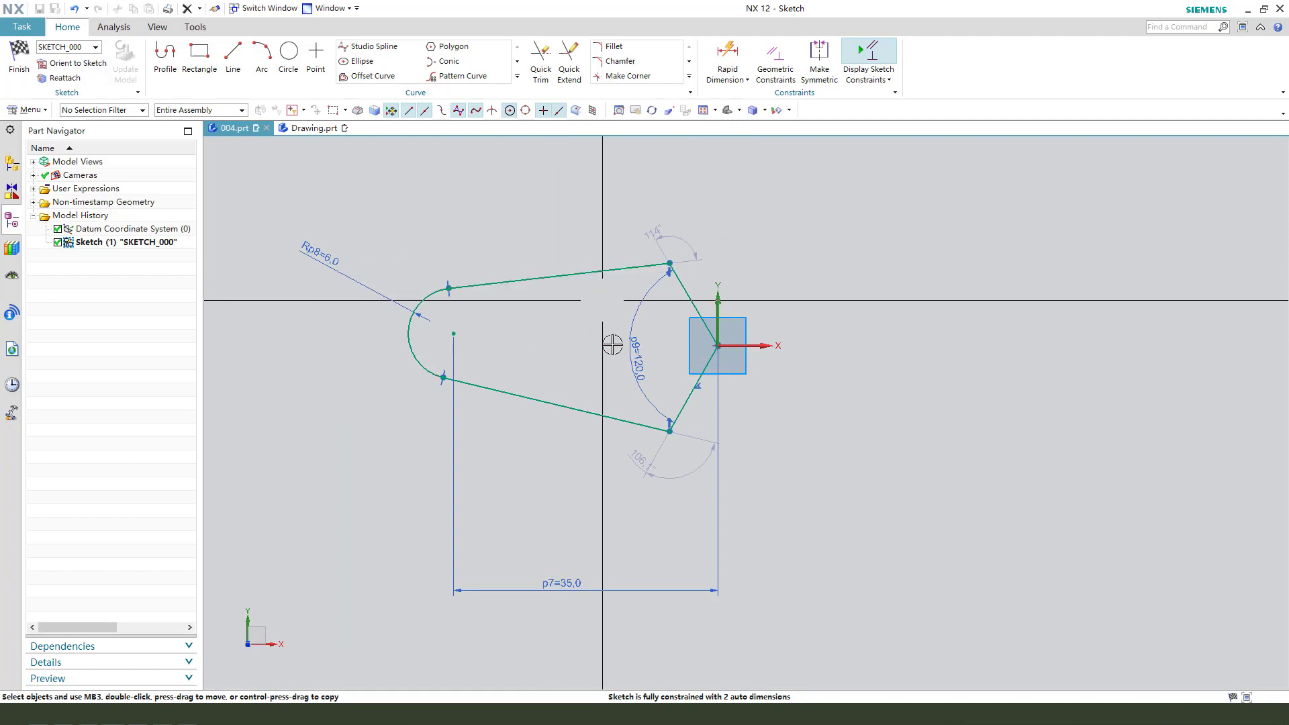
{"action": "left_click", "coordinate": [592, 272]}
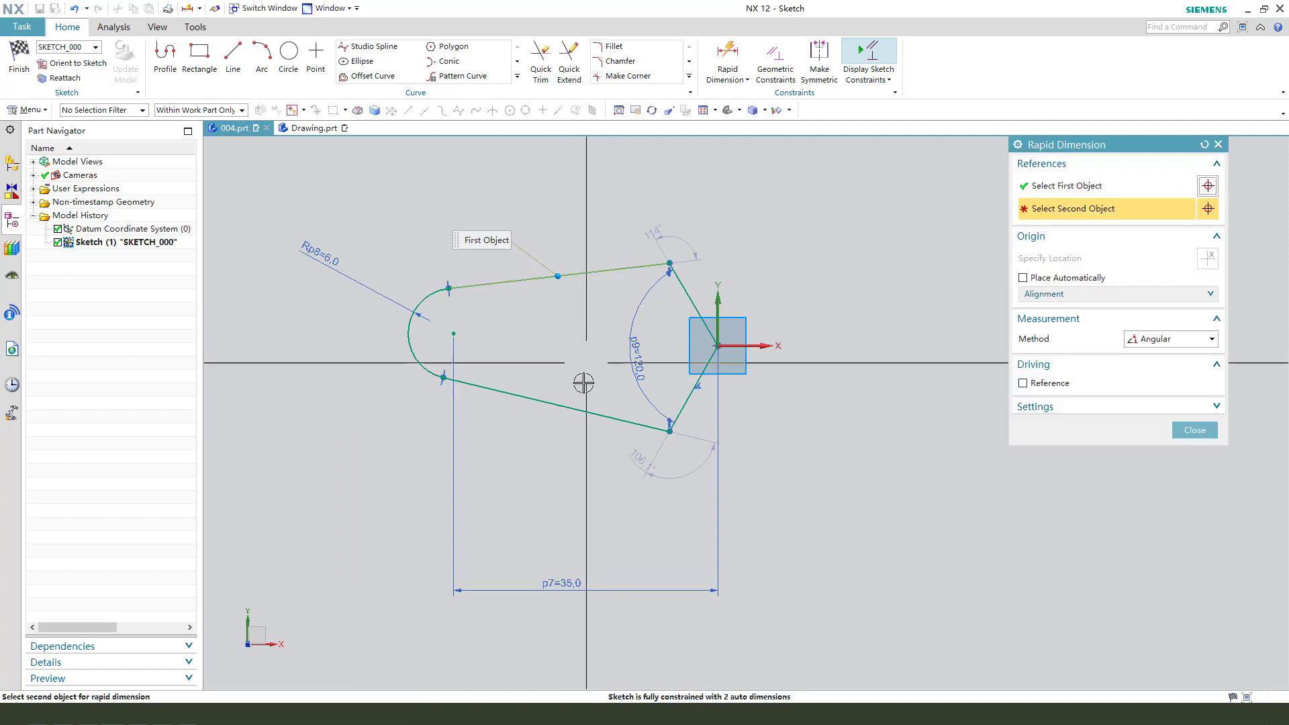
{"action": "left_click", "coordinate": [573, 407]}
{"action": "left_click", "coordinate": [547, 333]}
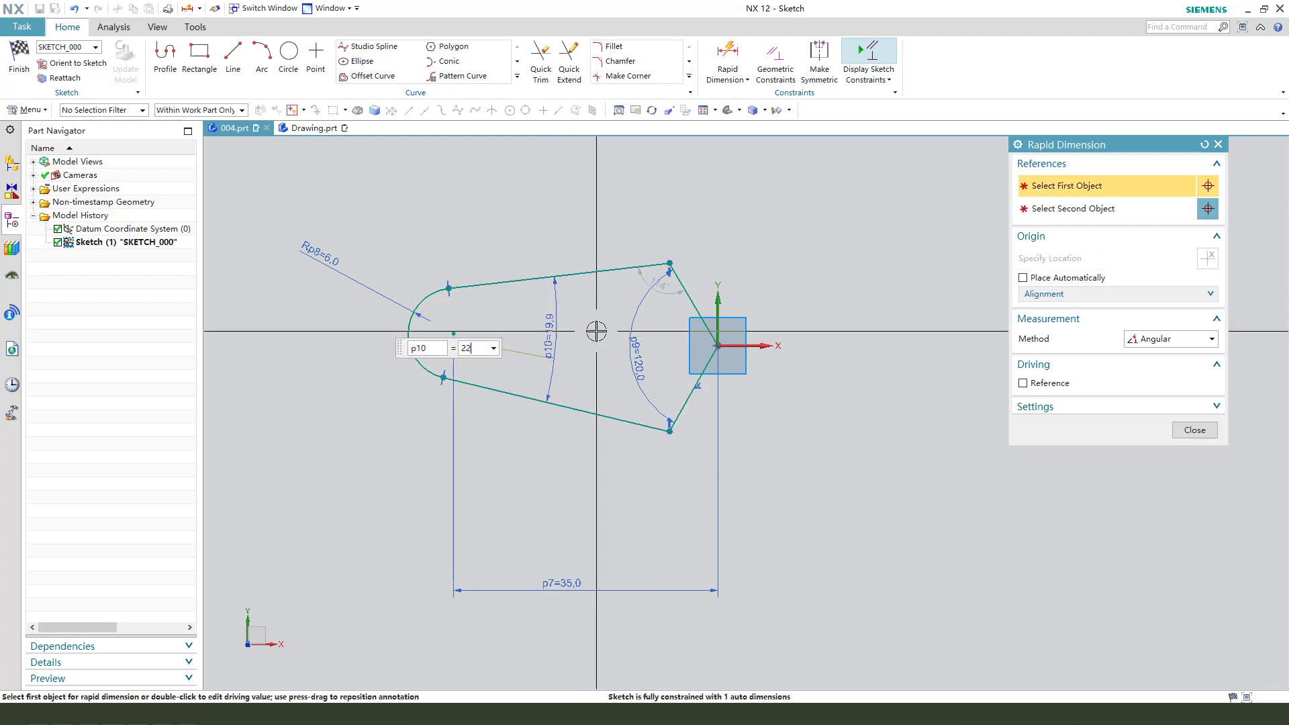
{"action": "type", "text": "22"}
{"action": "key", "text": "Return"}
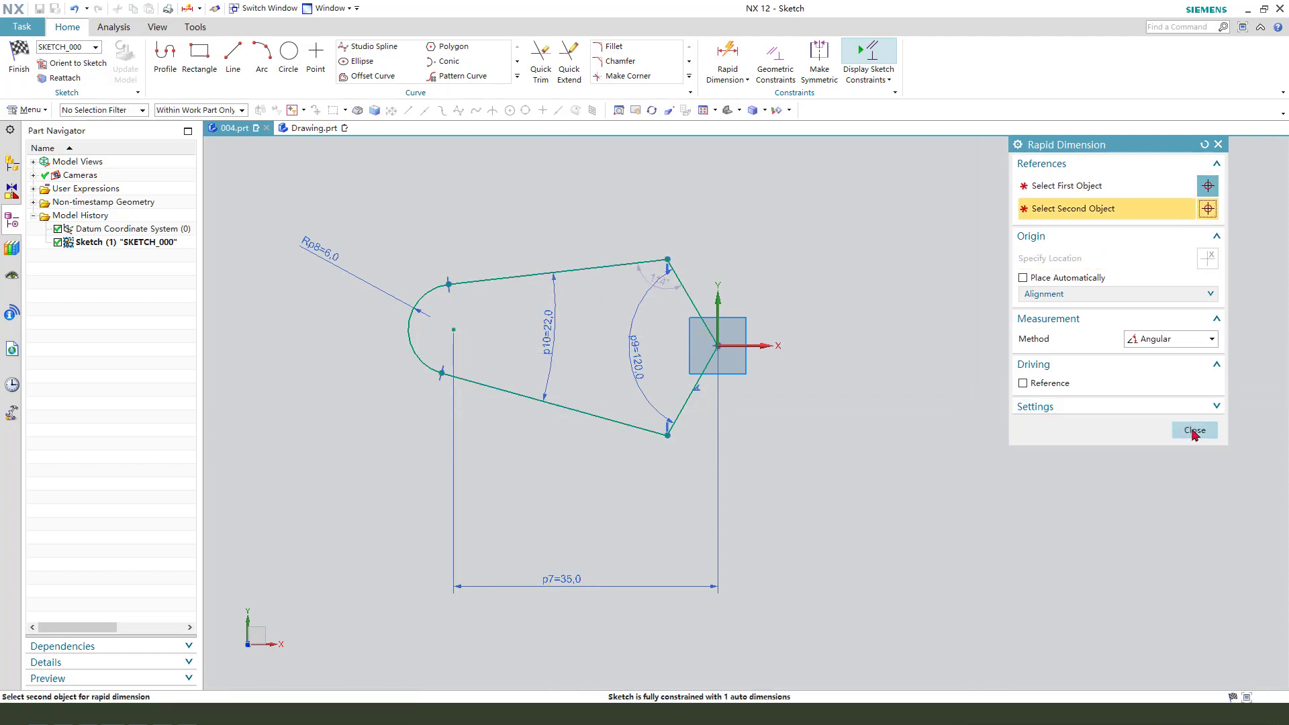
{"action": "left_click", "coordinate": [1194, 431]}
{"action": "left_click", "coordinate": [454, 329]}
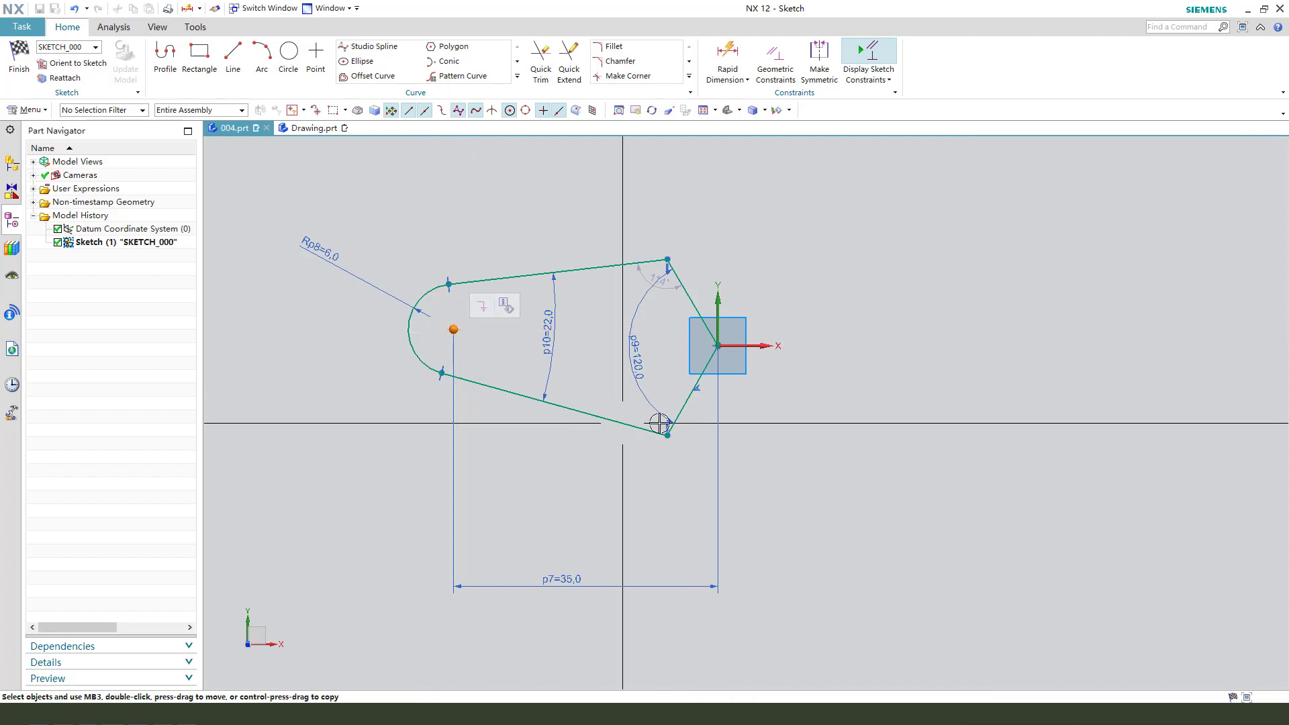
{"action": "left_click", "coordinate": [755, 347]}
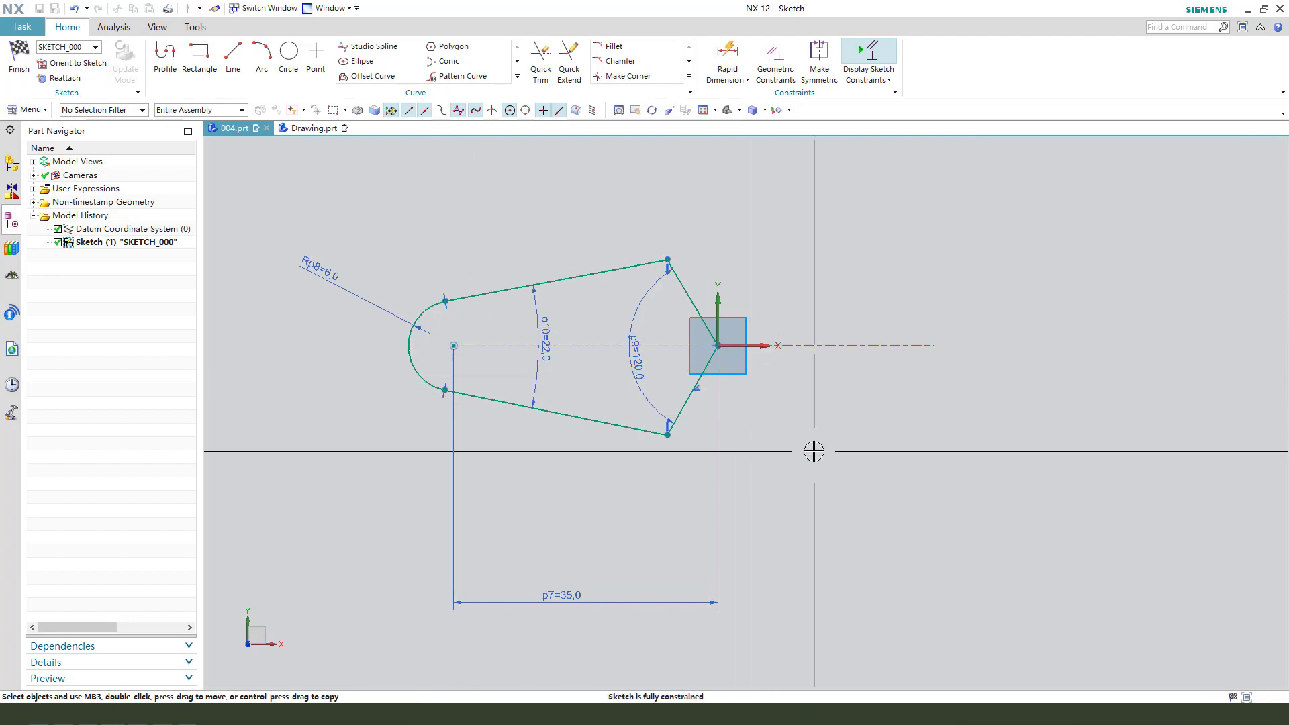
Step: Tidy the radius, angle and 35 mm dimensions by moving them to clear positions around the profile
{"action": "left_click_drag", "start_coordinate": [310, 263], "coordinate": [295, 252]}
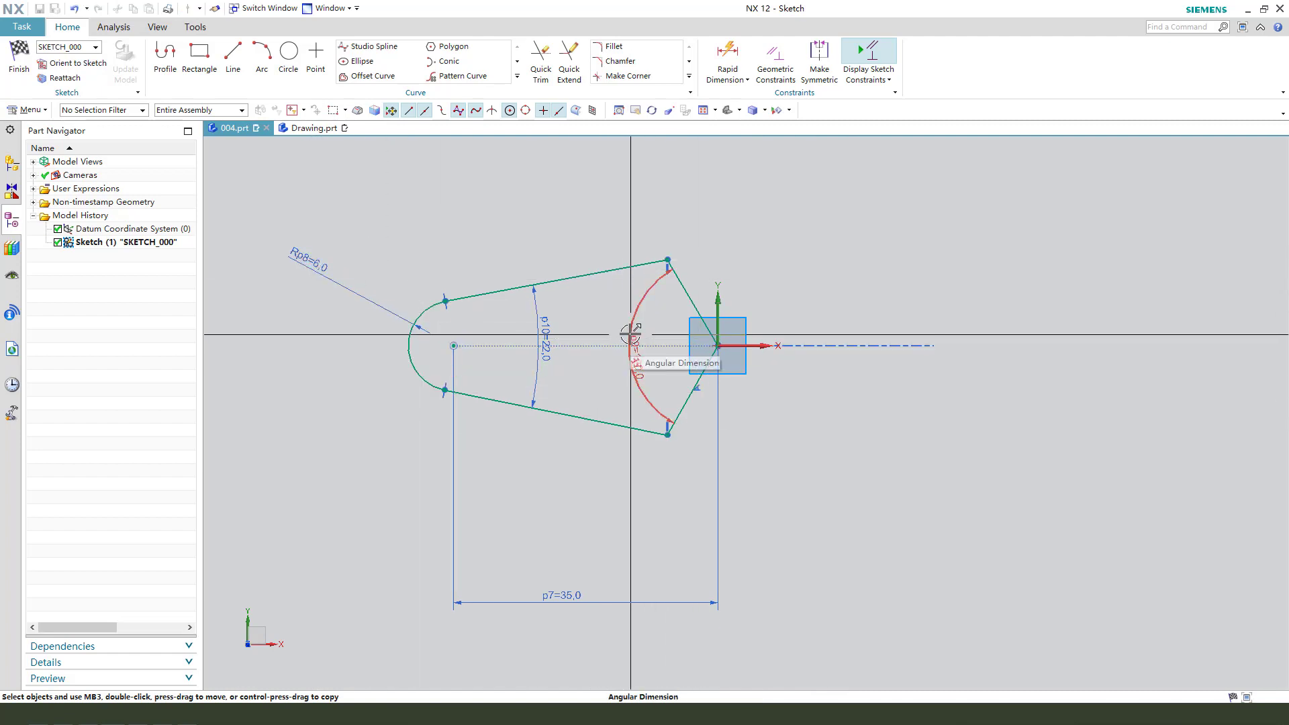
{"action": "left_click_drag", "start_coordinate": [626, 322], "coordinate": [638, 322]}
{"action": "left_click_drag", "start_coordinate": [551, 329], "coordinate": [554, 332]}
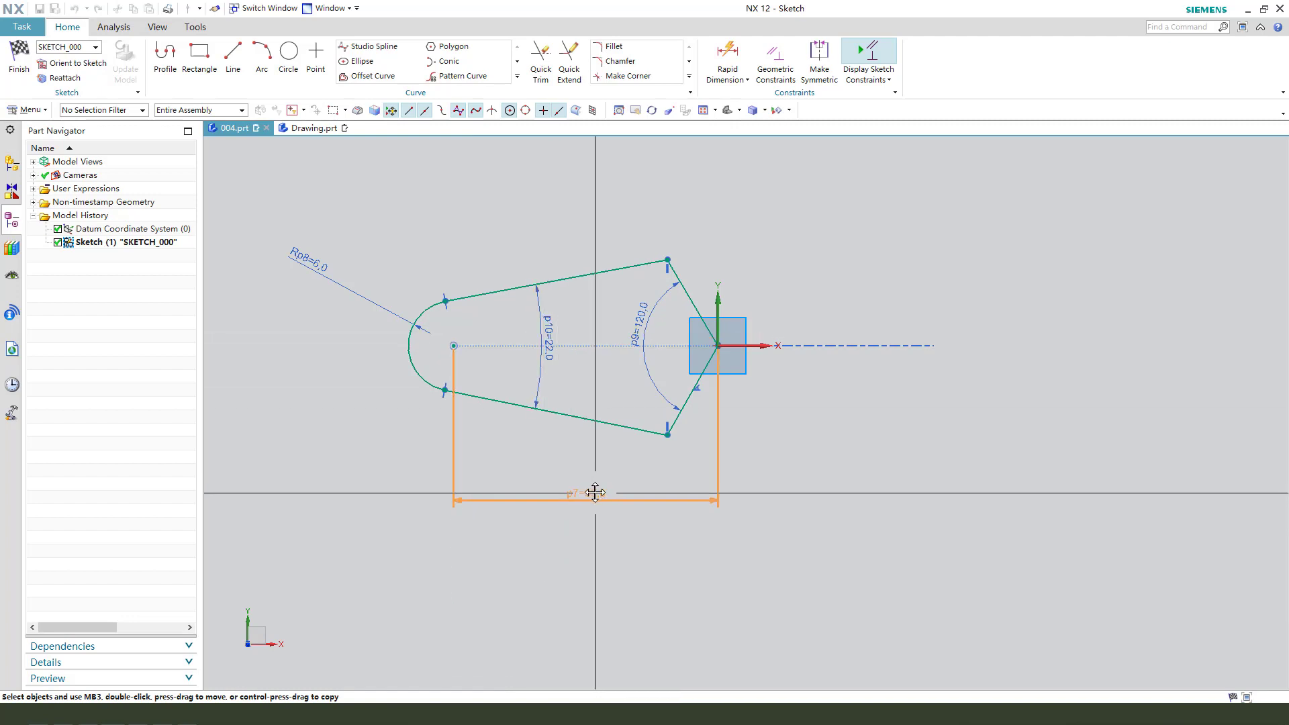
{"action": "left_click_drag", "start_coordinate": [595, 492], "coordinate": [595, 492]}
{"action": "left_click_drag", "start_coordinate": [351, 300], "coordinate": [366, 302]}
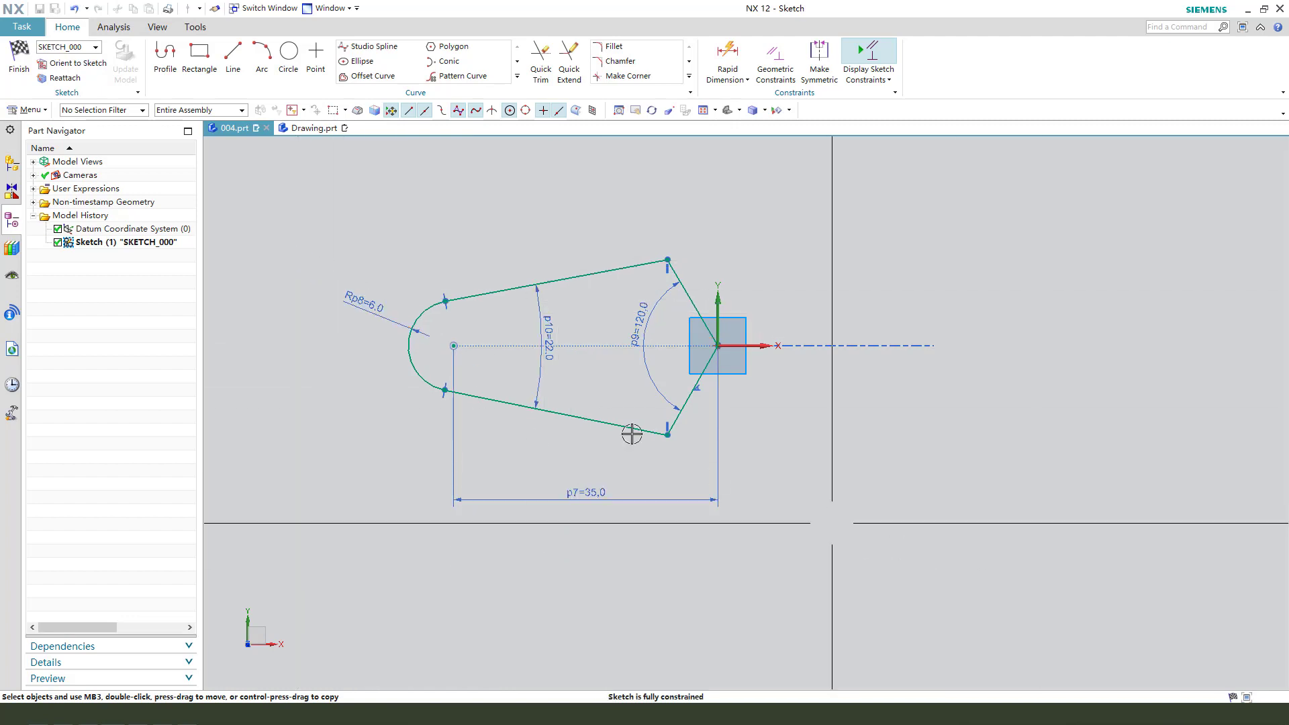
Step: Finish the sketch and extrude the arm profile upward 69 mm as a solid body
{"action": "left_click", "coordinate": [20, 85]}
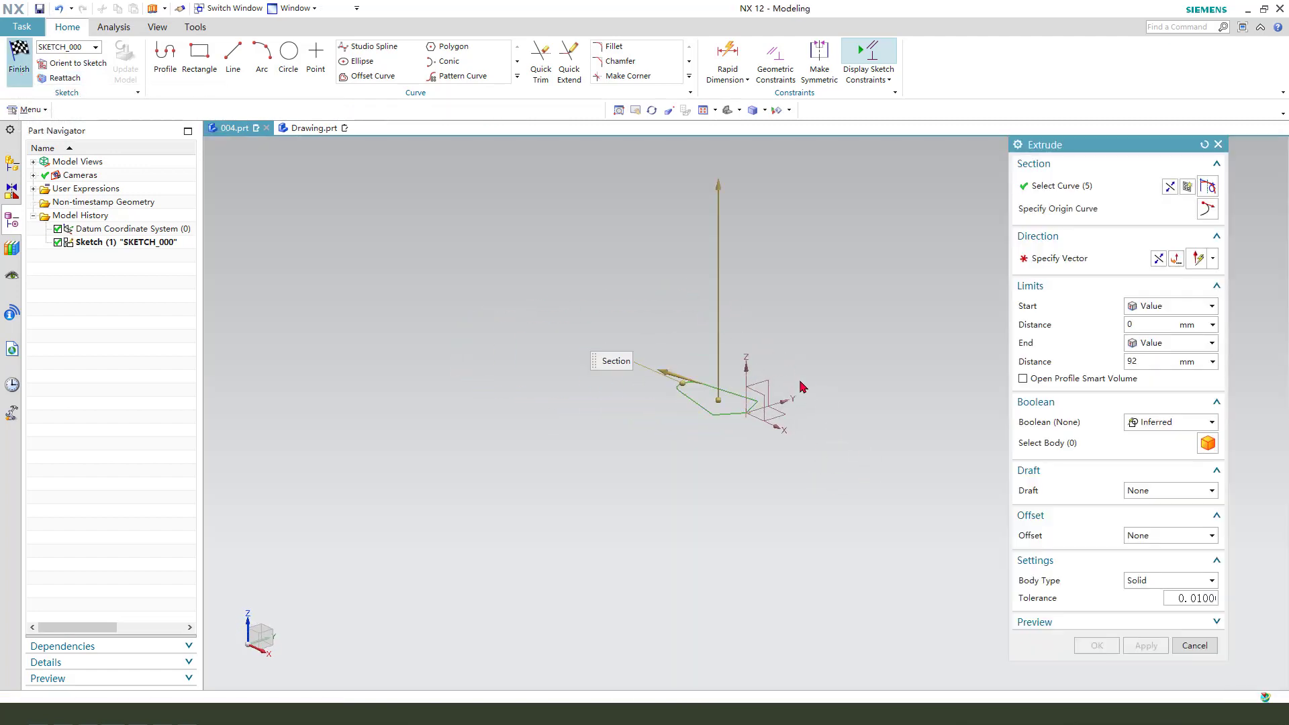
{"action": "left_click_drag", "start_coordinate": [718, 182], "coordinate": [722, 236]}
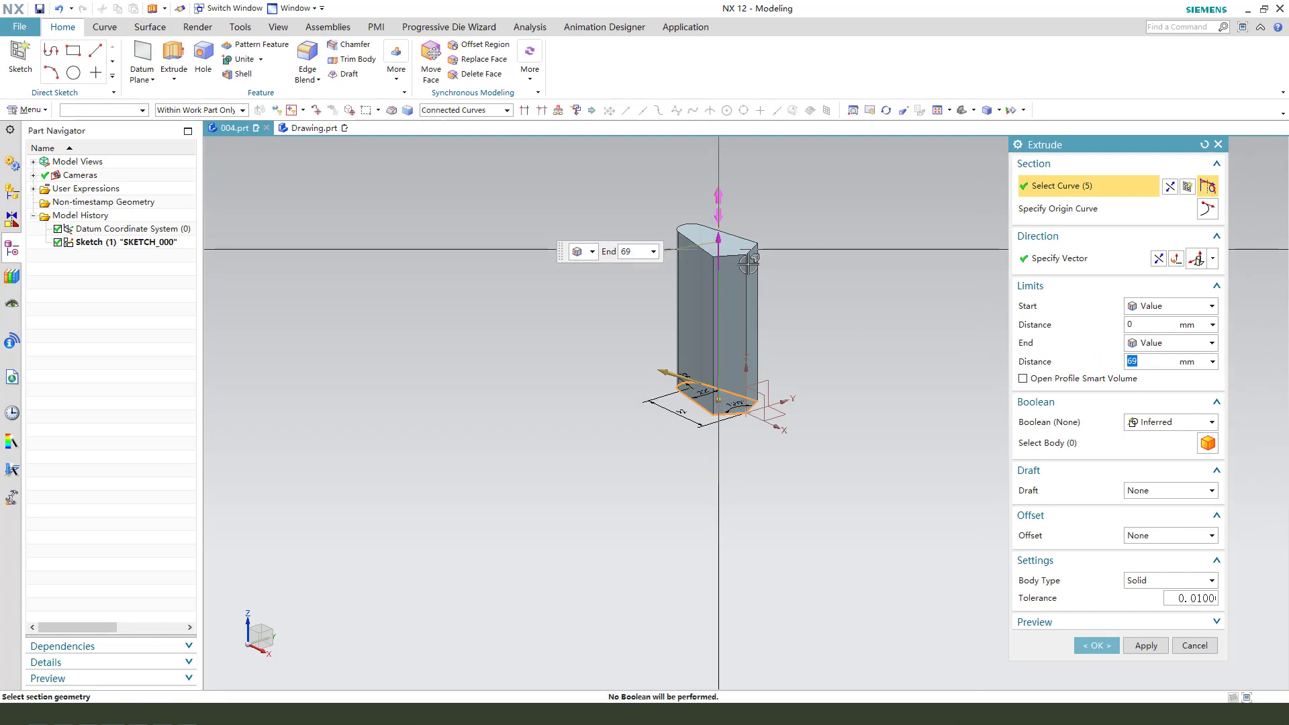
{"action": "left_click", "coordinate": [1096, 645]}
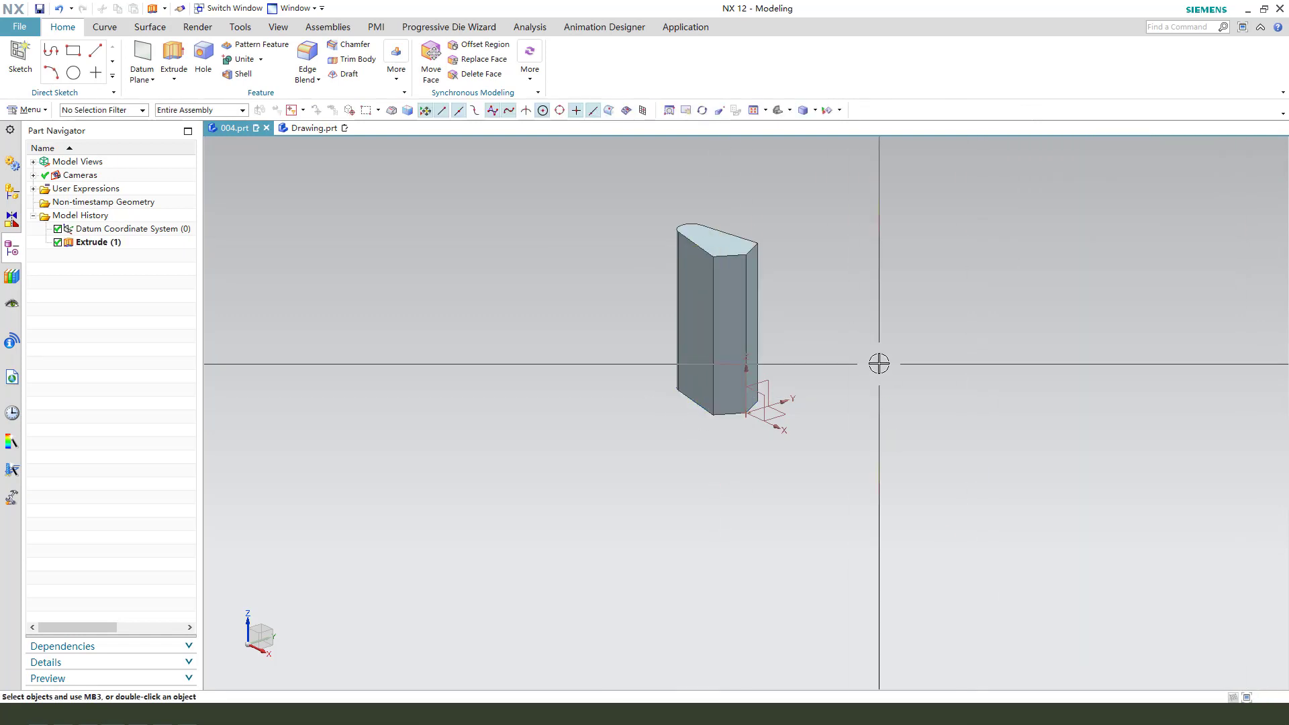
Step: Start a Revolve feature and create its section sketch on the XZ plane of the datum coordinate system
{"action": "scroll", "coordinate": [800, 417], "scroll_direction": "down", "scroll_amount": 3}
{"action": "scroll", "coordinate": [768, 429], "scroll_direction": "up", "scroll_amount": 3}
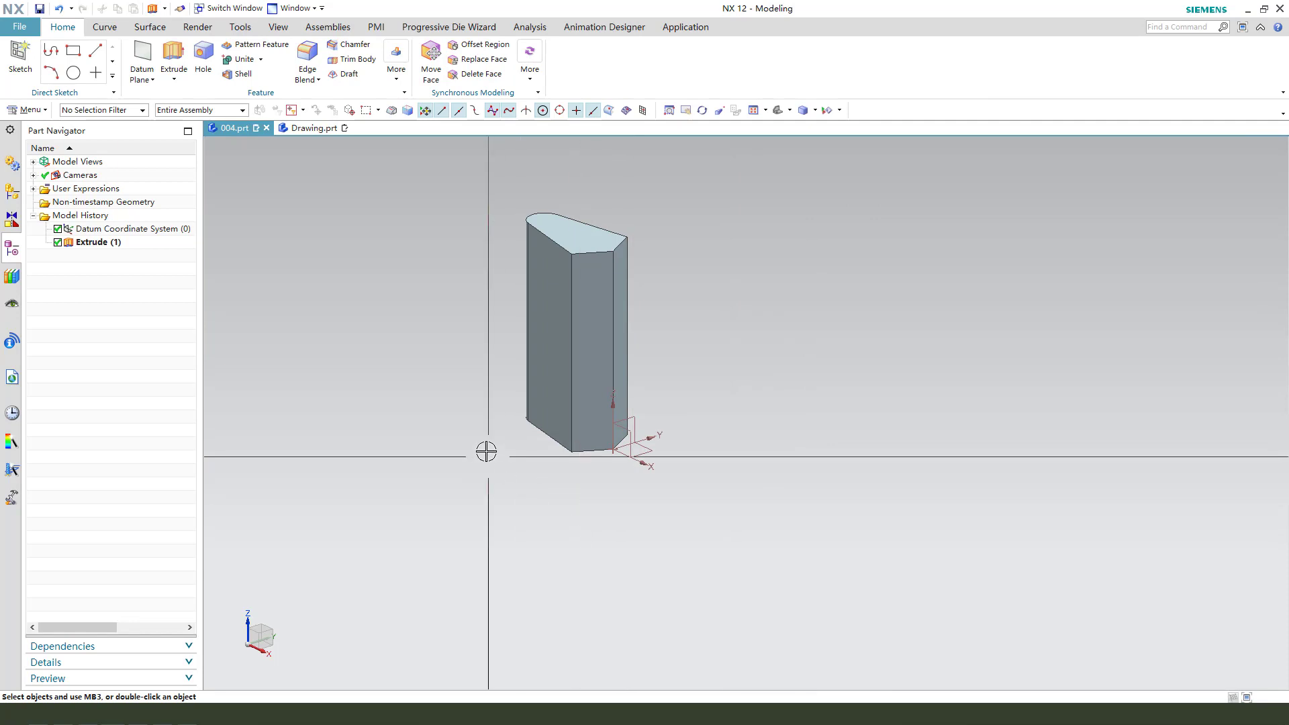
{"action": "left_click", "coordinate": [176, 81]}
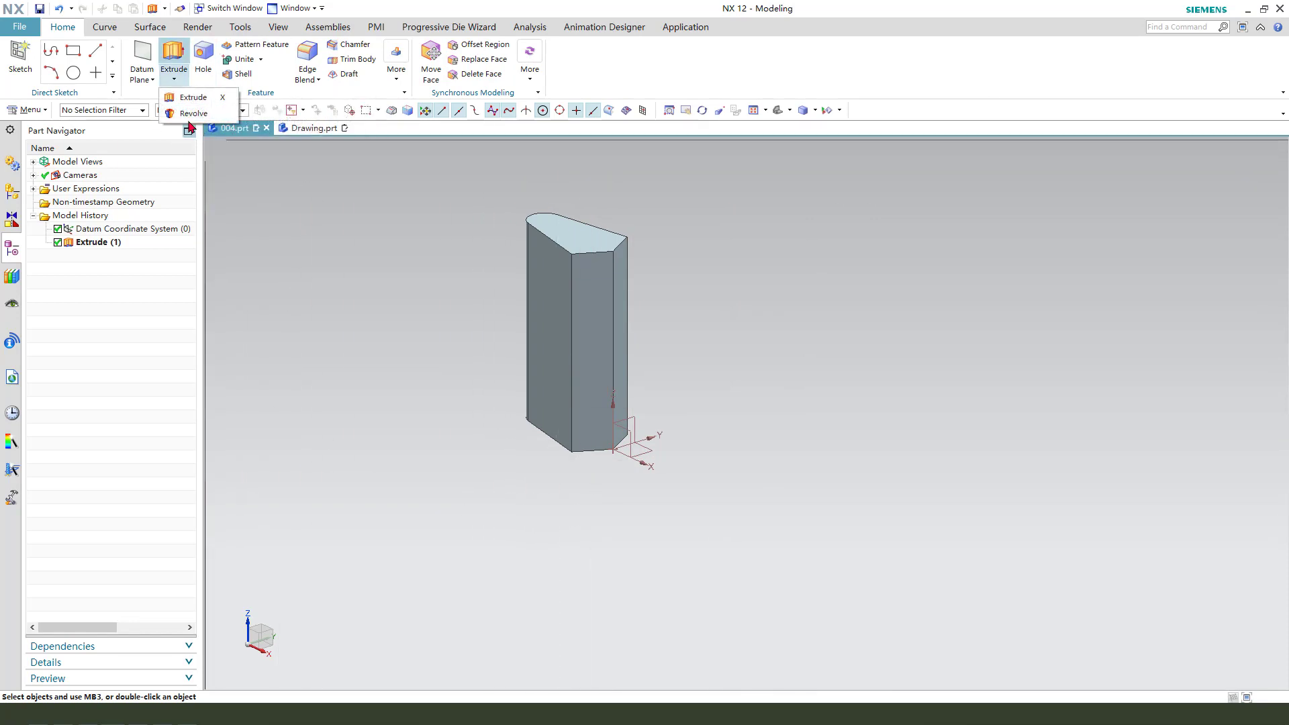
{"action": "left_click", "coordinate": [185, 116]}
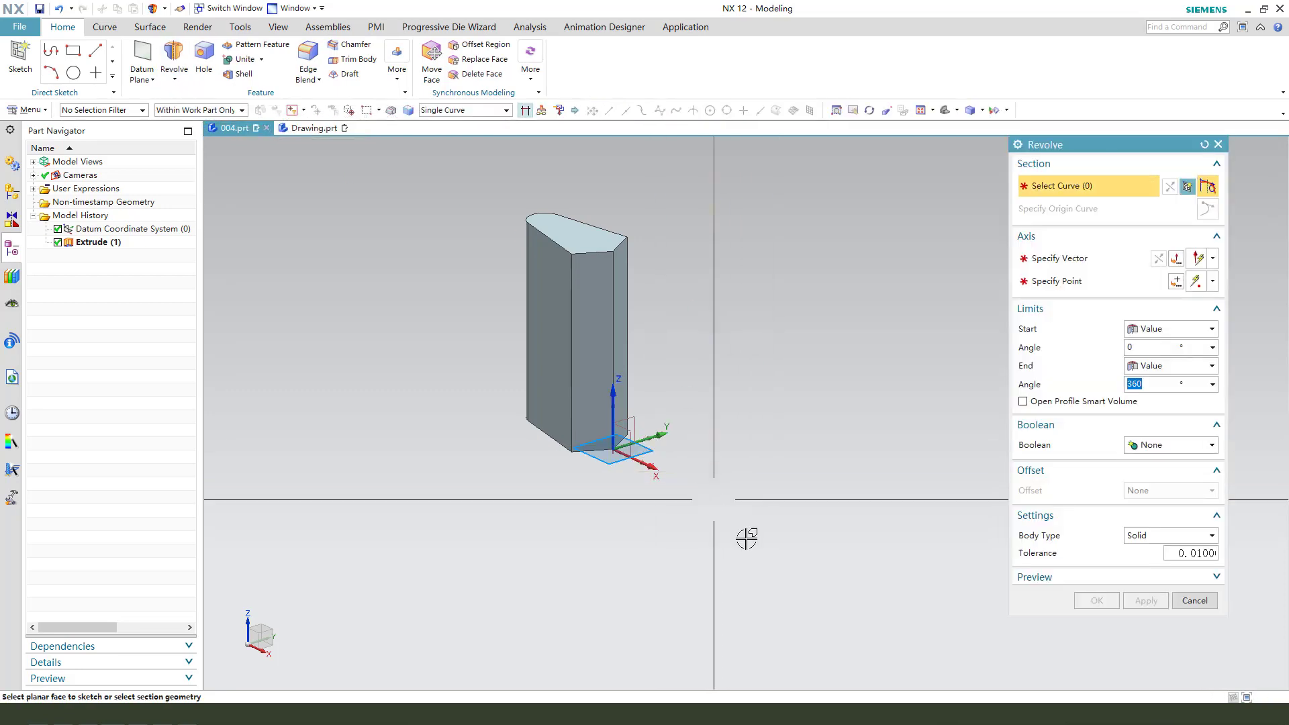
{"action": "left_click", "coordinate": [631, 438]}
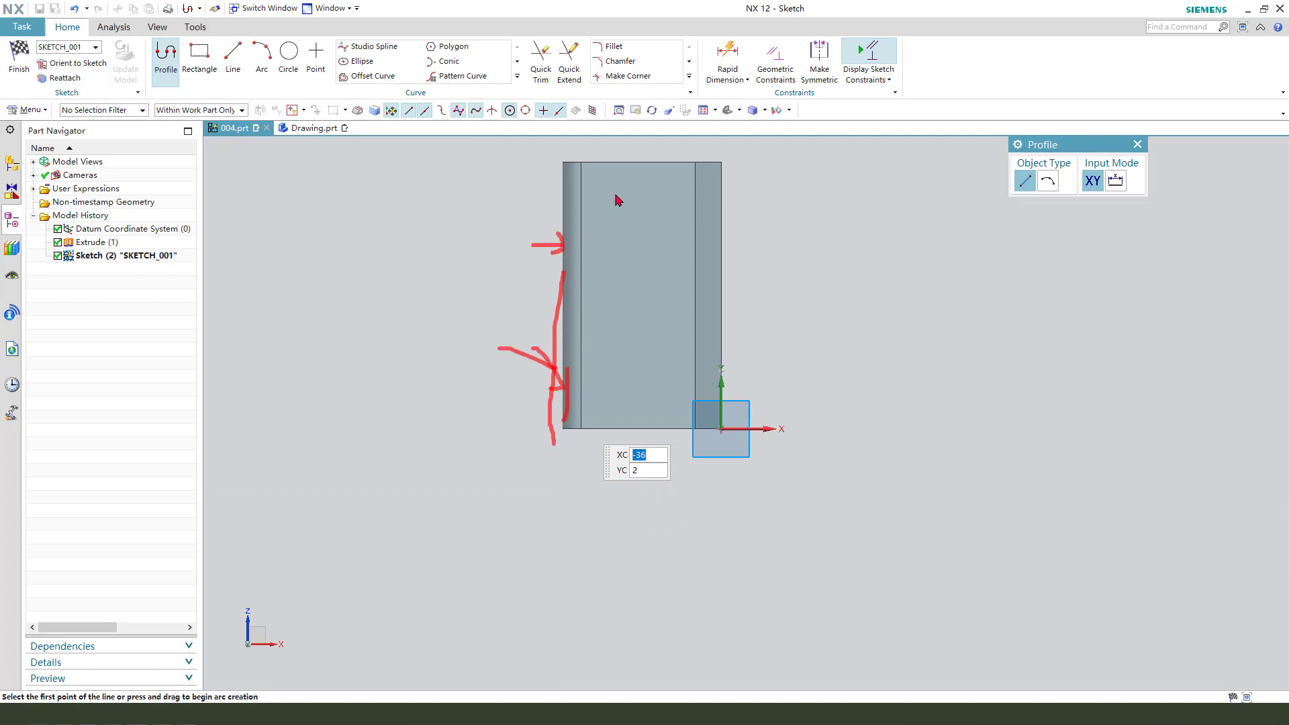
Step: Create an intersection curve in the sketch from the rounded end face of the extruded arm
{"action": "left_click", "coordinate": [687, 77]}
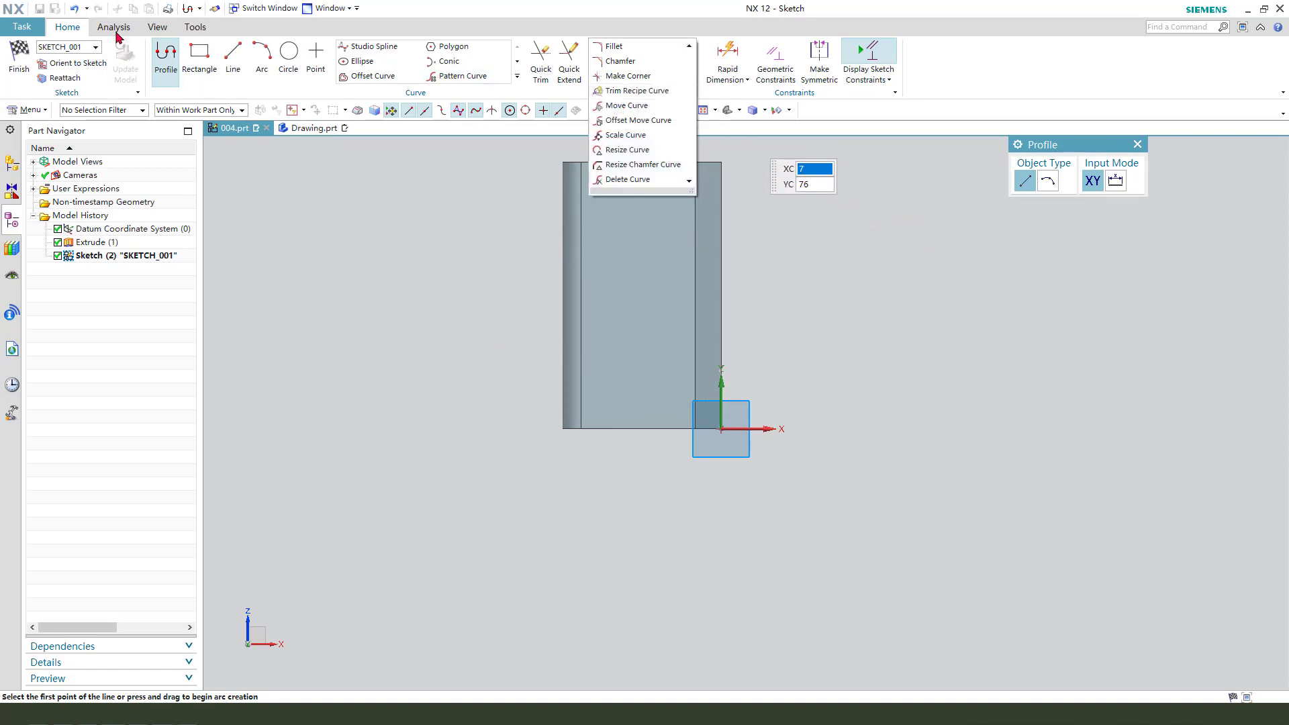
{"action": "left_click", "coordinate": [517, 77]}
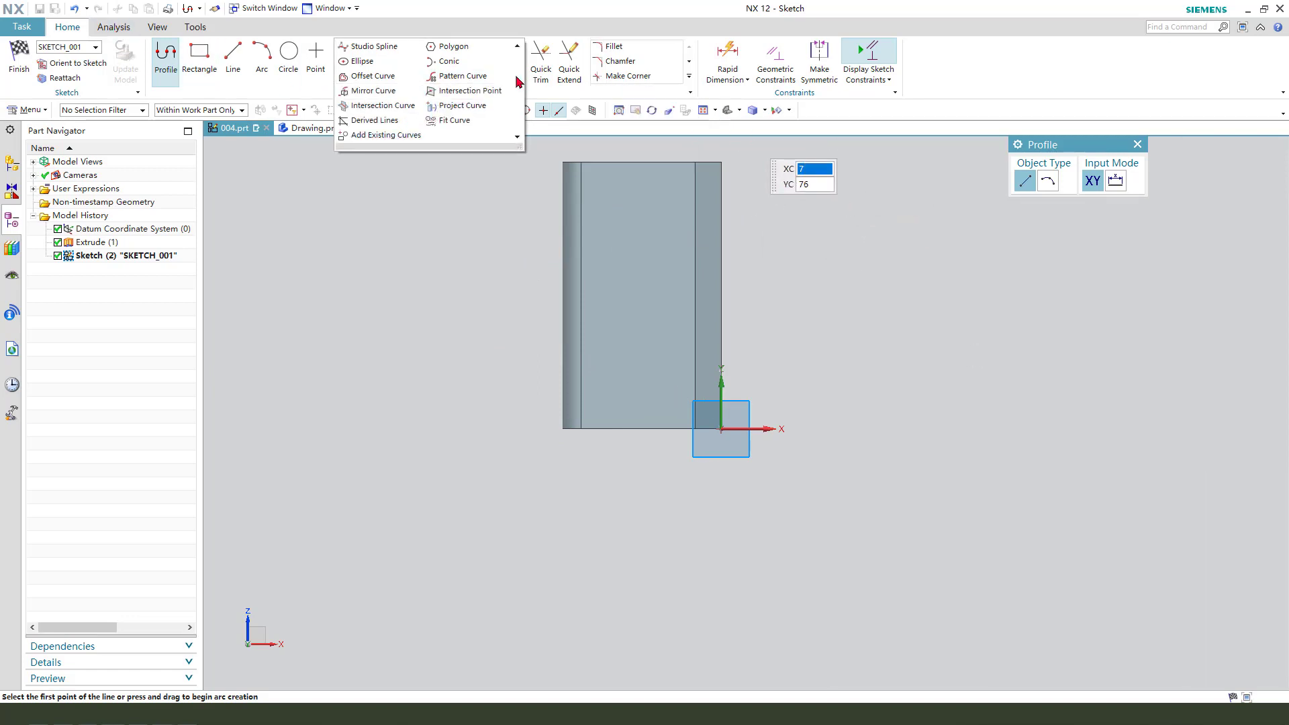
{"action": "left_click", "coordinate": [369, 107]}
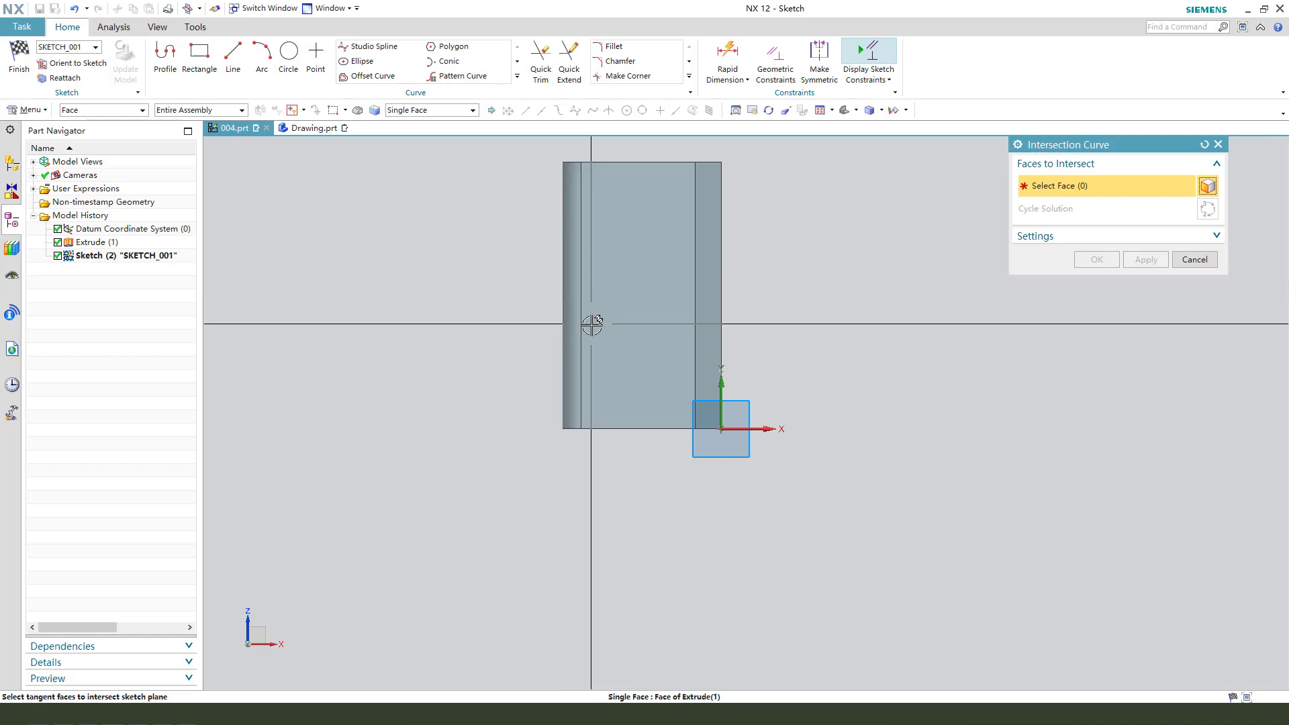
{"action": "left_click", "coordinate": [567, 310]}
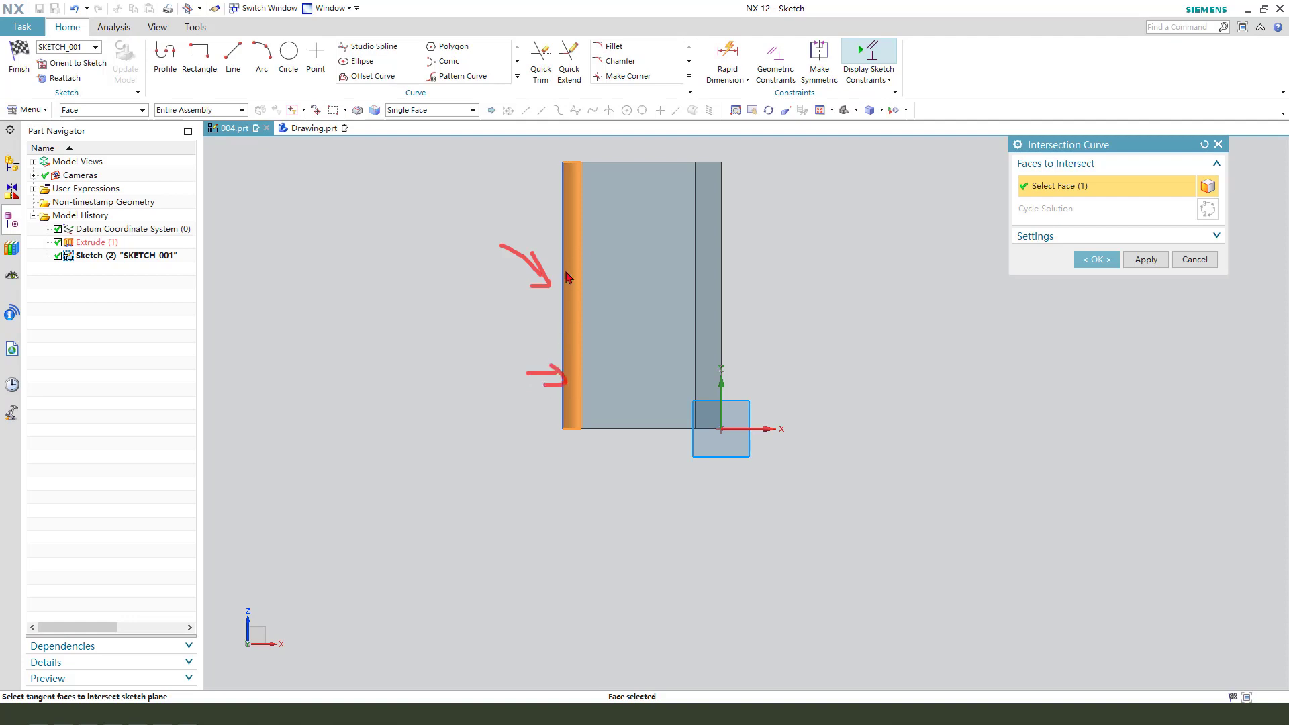
{"action": "left_click", "coordinate": [1111, 258]}
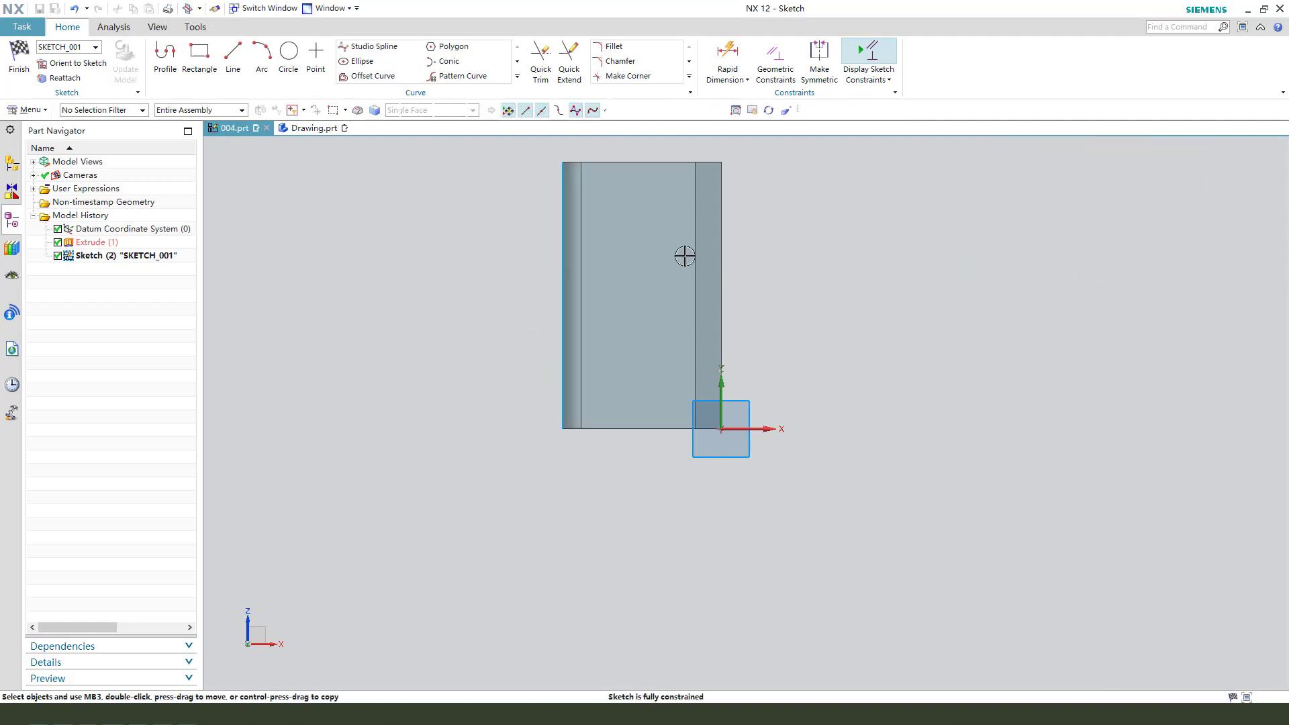
Step: Convert the vertical intersection curve to a reference line
{"action": "left_click", "coordinate": [561, 247]}
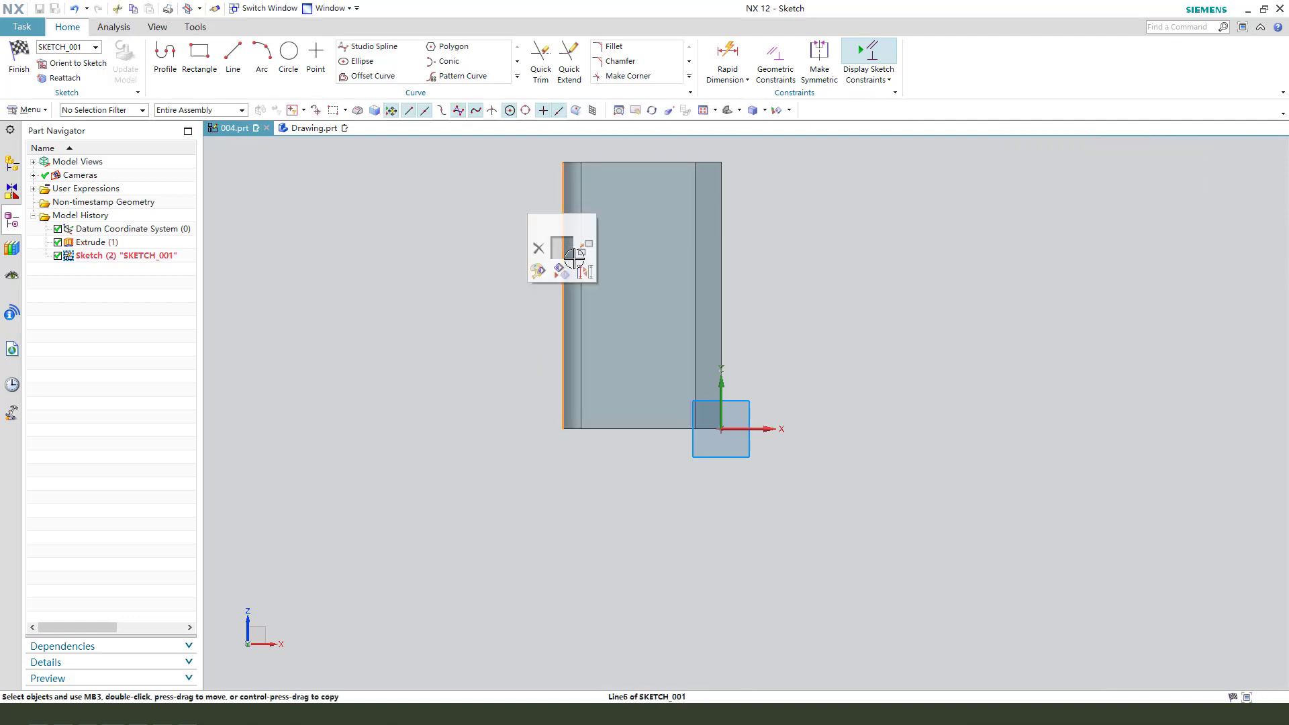
{"action": "left_click", "coordinate": [582, 271]}
{"action": "scroll", "coordinate": [778, 326], "scroll_direction": "up", "scroll_amount": 1}
{"action": "scroll", "coordinate": [661, 479], "scroll_direction": "down", "scroll_amount": 1}
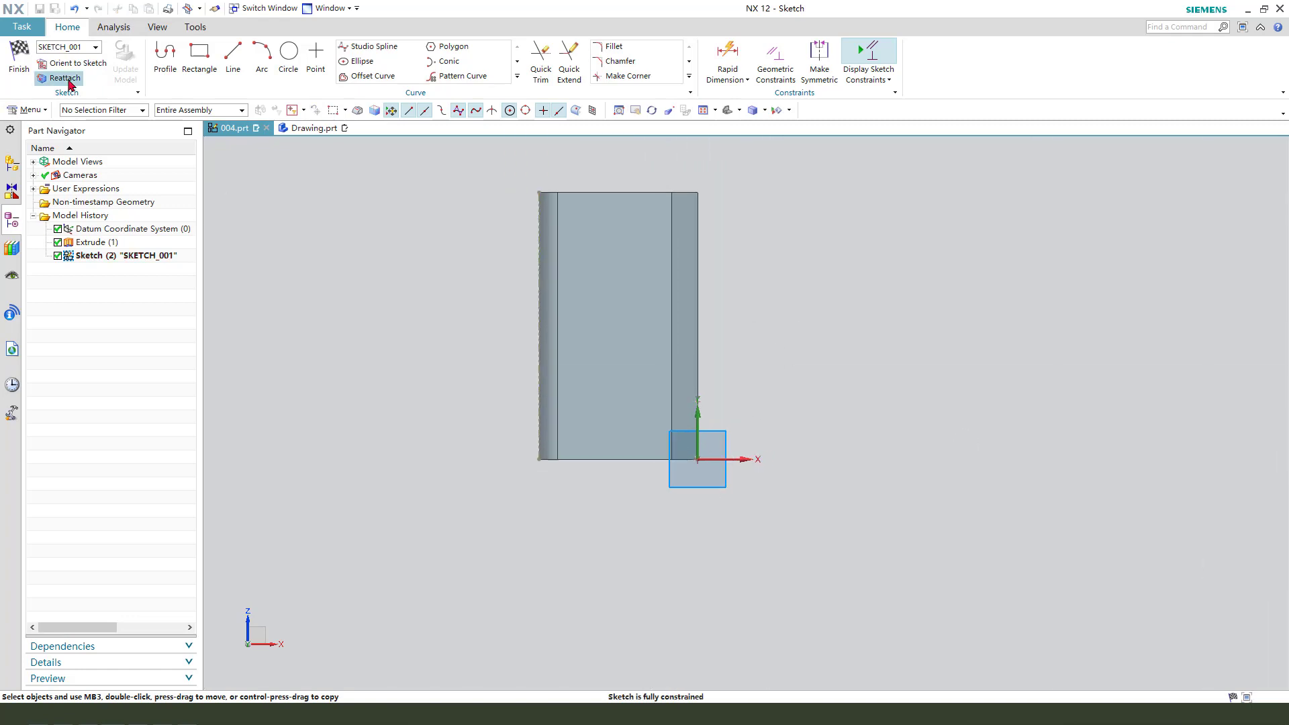
Step: Draw an upward-sloping line from the reference line, starting about 9 mm above the base, to the arm's vertical edge at the origin
{"action": "left_click", "coordinate": [232, 54]}
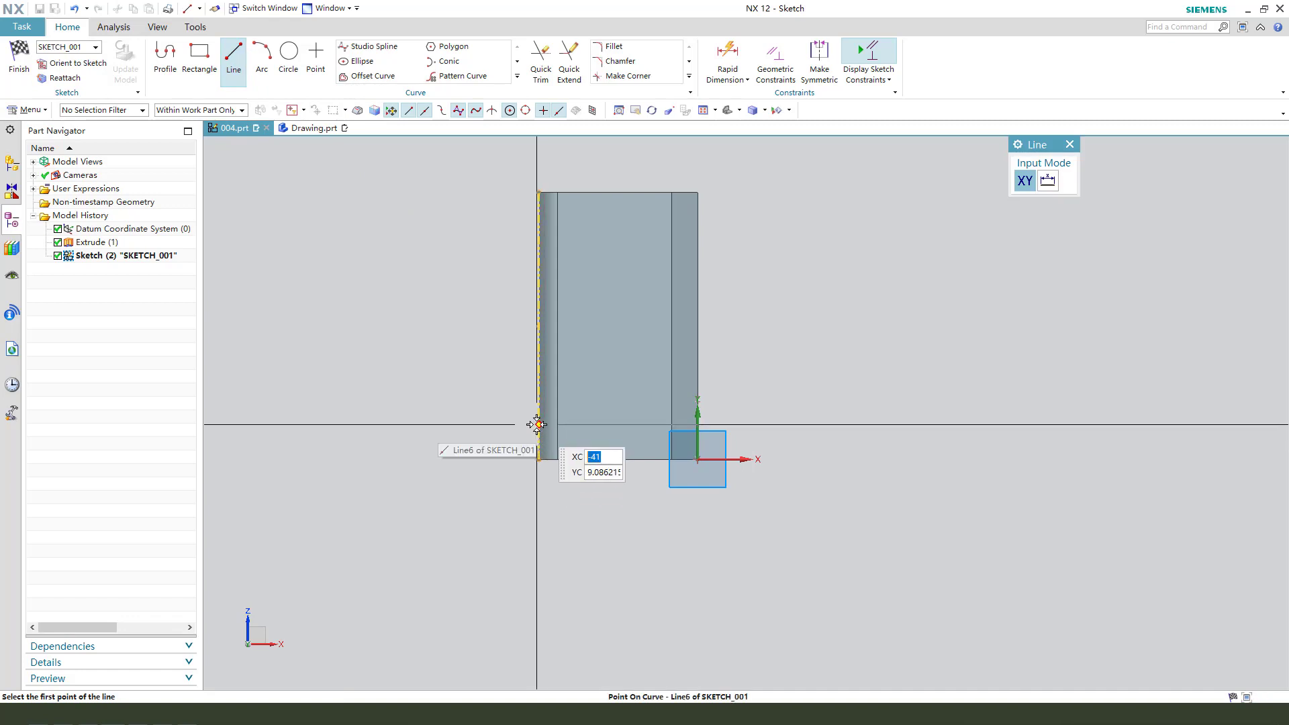
{"action": "left_click", "coordinate": [539, 423]}
{"action": "left_click", "coordinate": [702, 374]}
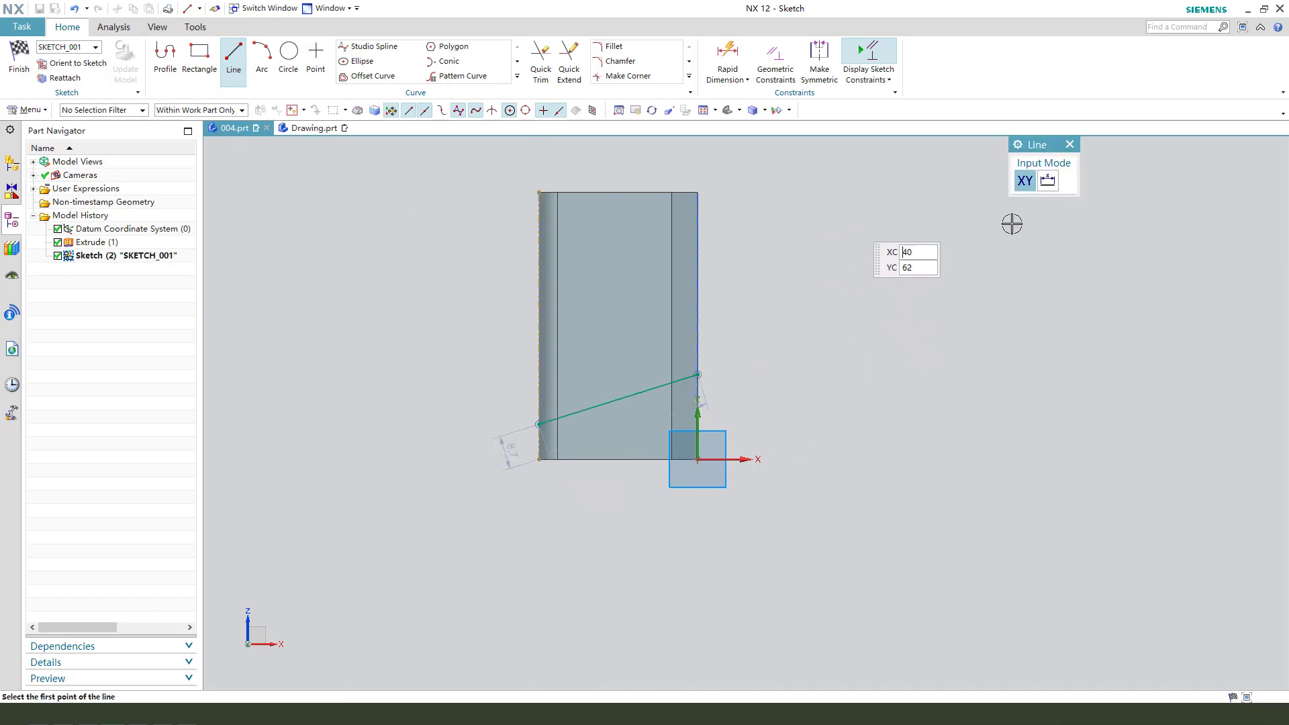
{"action": "left_click", "coordinate": [1069, 145]}
{"action": "scroll", "coordinate": [486, 510], "scroll_direction": "up", "scroll_amount": 4}
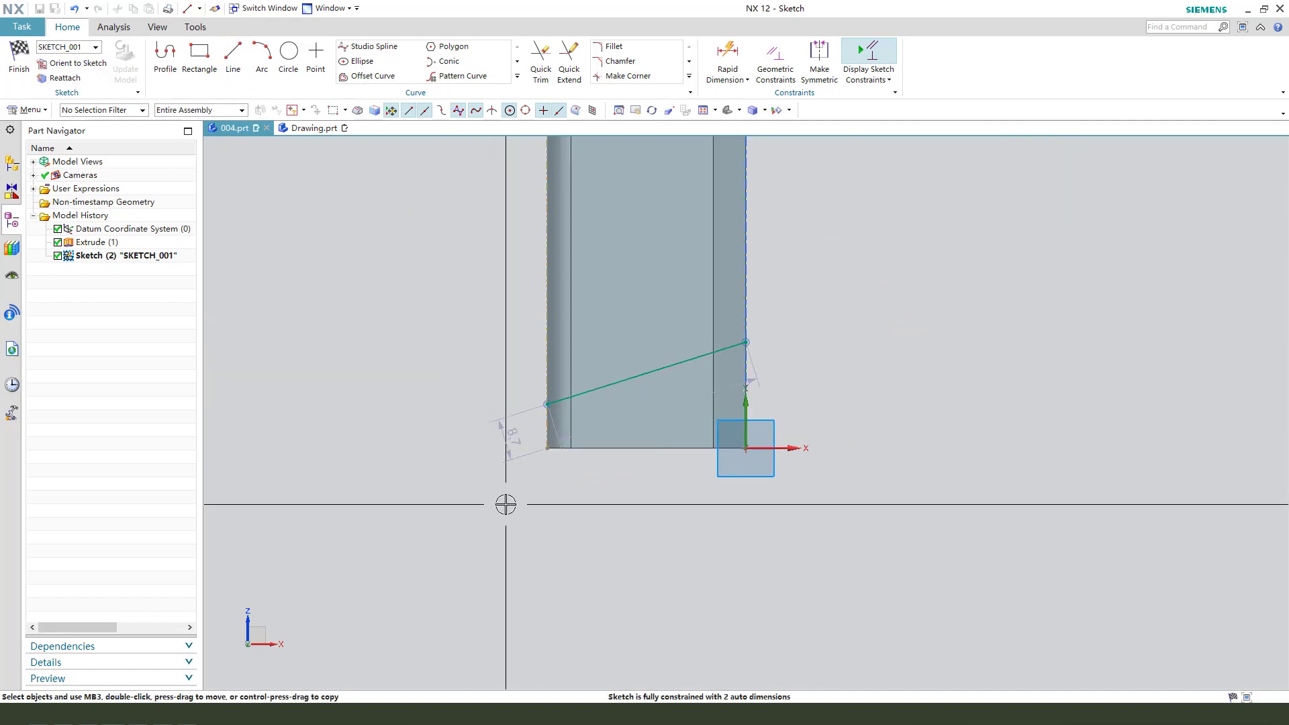
{"action": "left_click", "coordinate": [547, 429]}
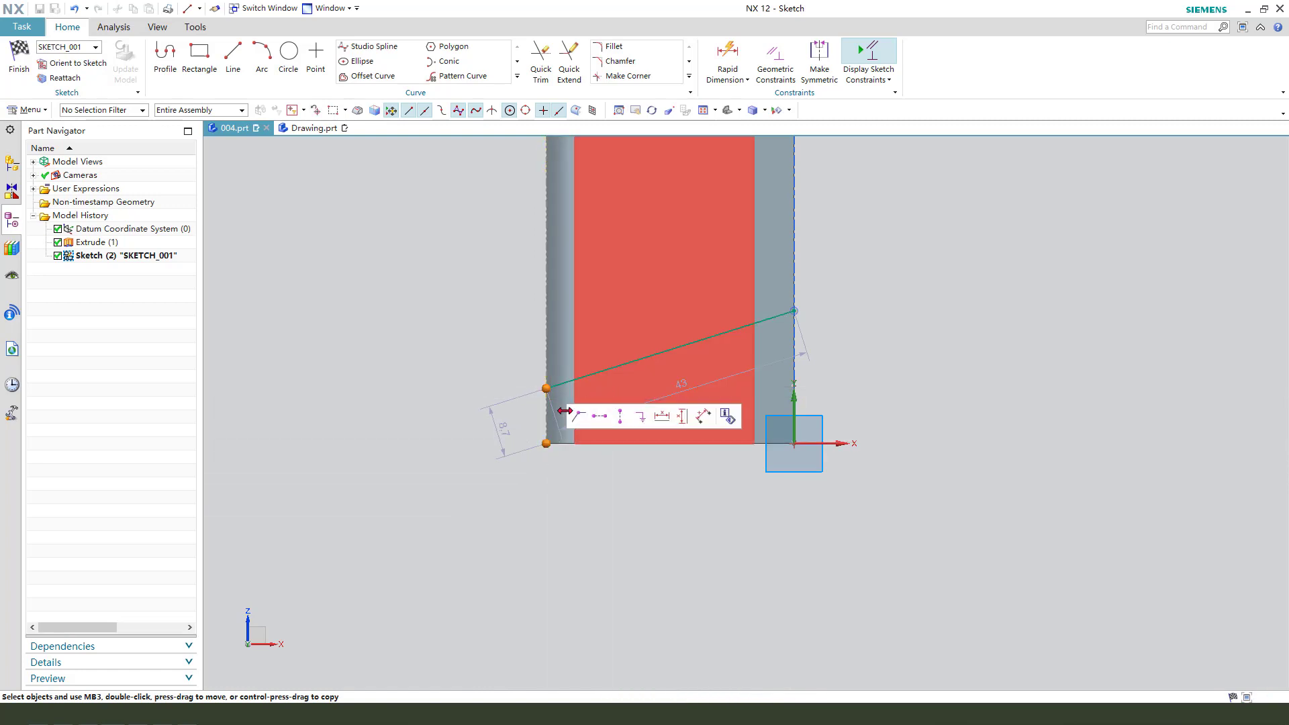
{"action": "left_click", "coordinate": [682, 416]}
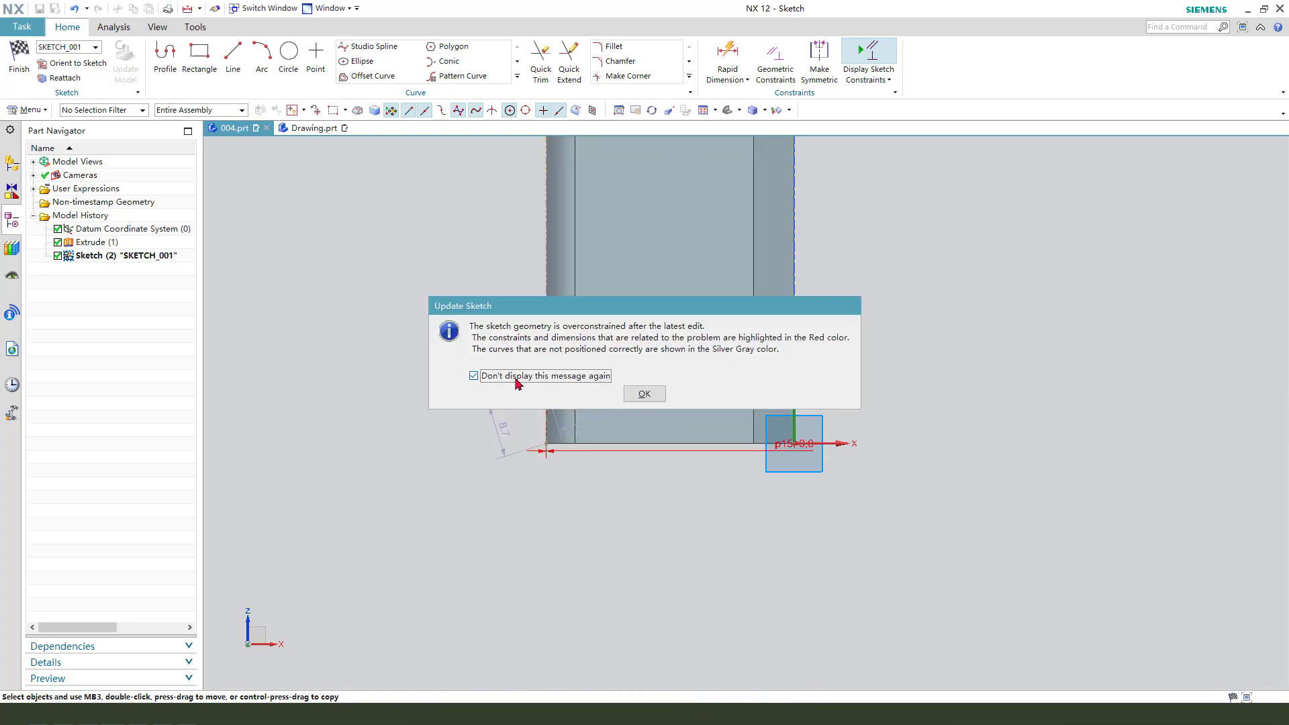
{"action": "left_click", "coordinate": [640, 395]}
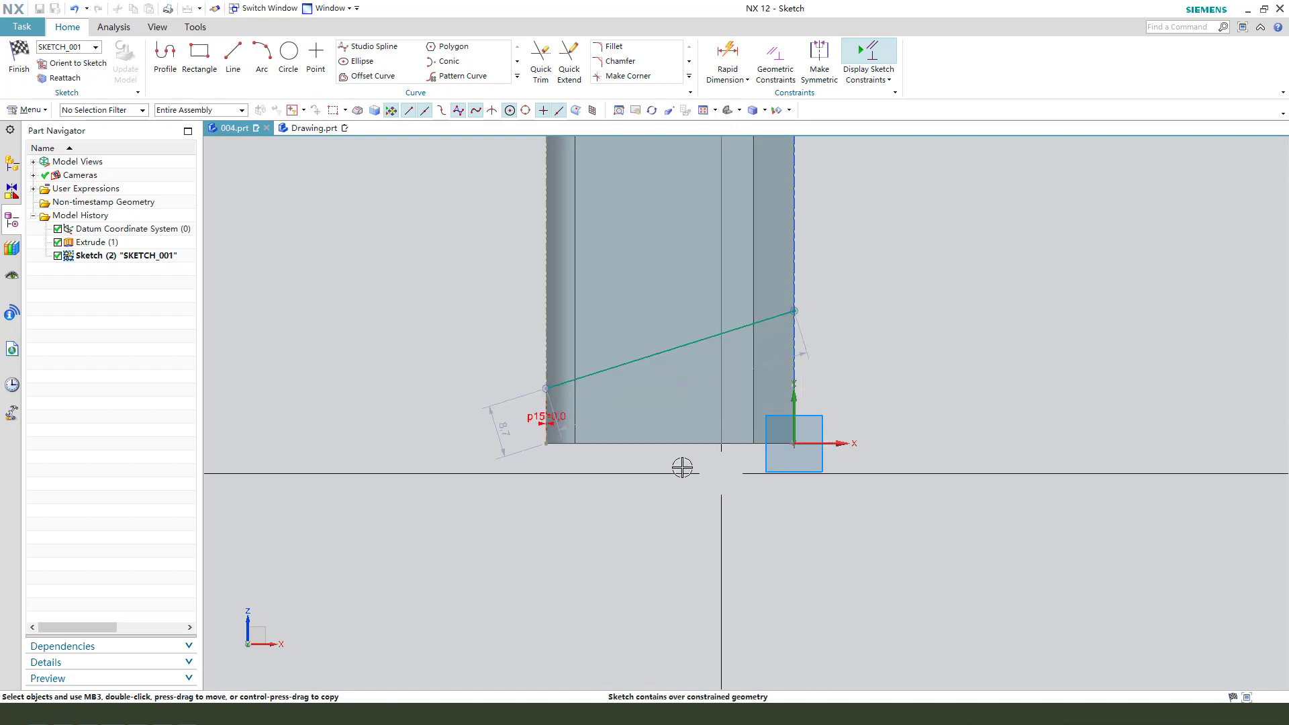
{"action": "scroll", "coordinate": [534, 412], "scroll_direction": "up", "scroll_amount": 2}
{"action": "left_click", "coordinate": [534, 414]}
{"action": "key", "text": "Delete"}
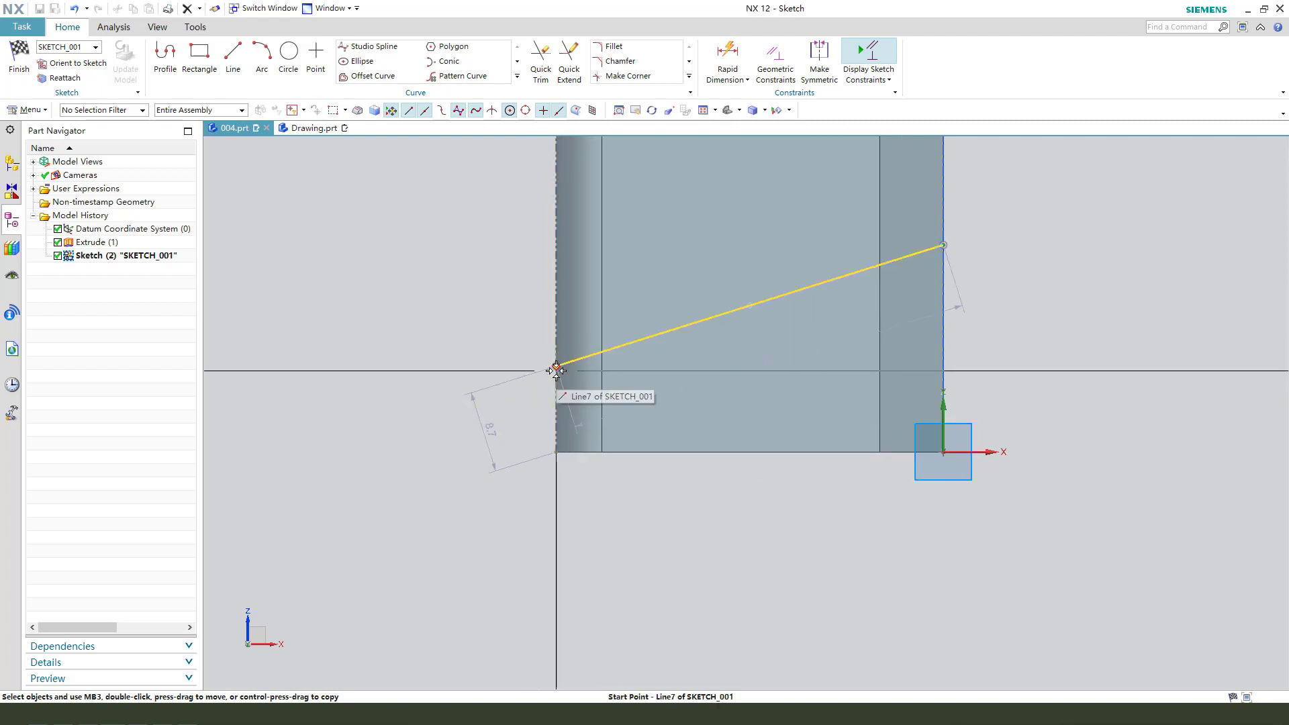
Step: Add a 6 mm vertical dimension between the sloping line's start point and the reference line's lower endpoint, placed clear of the body
{"action": "left_click", "coordinate": [555, 367]}
{"action": "left_click", "coordinate": [556, 452]}
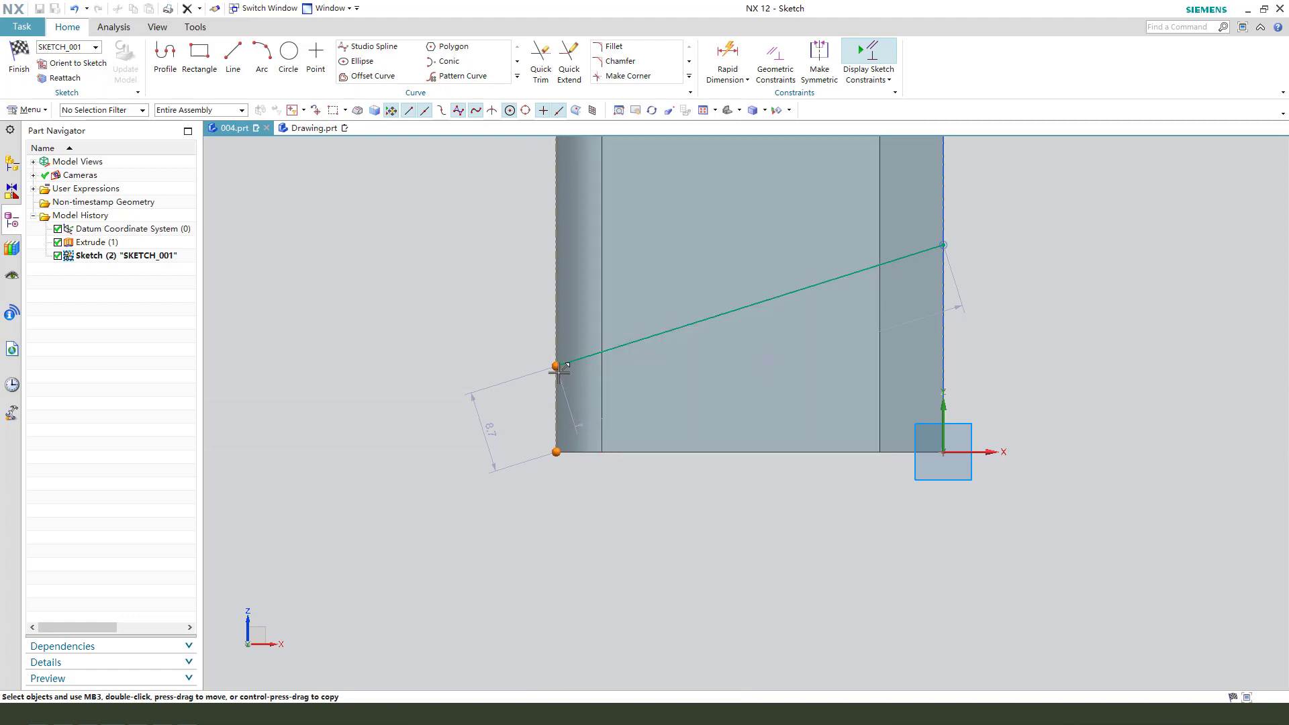
{"action": "right_click", "coordinate": [594, 367]}
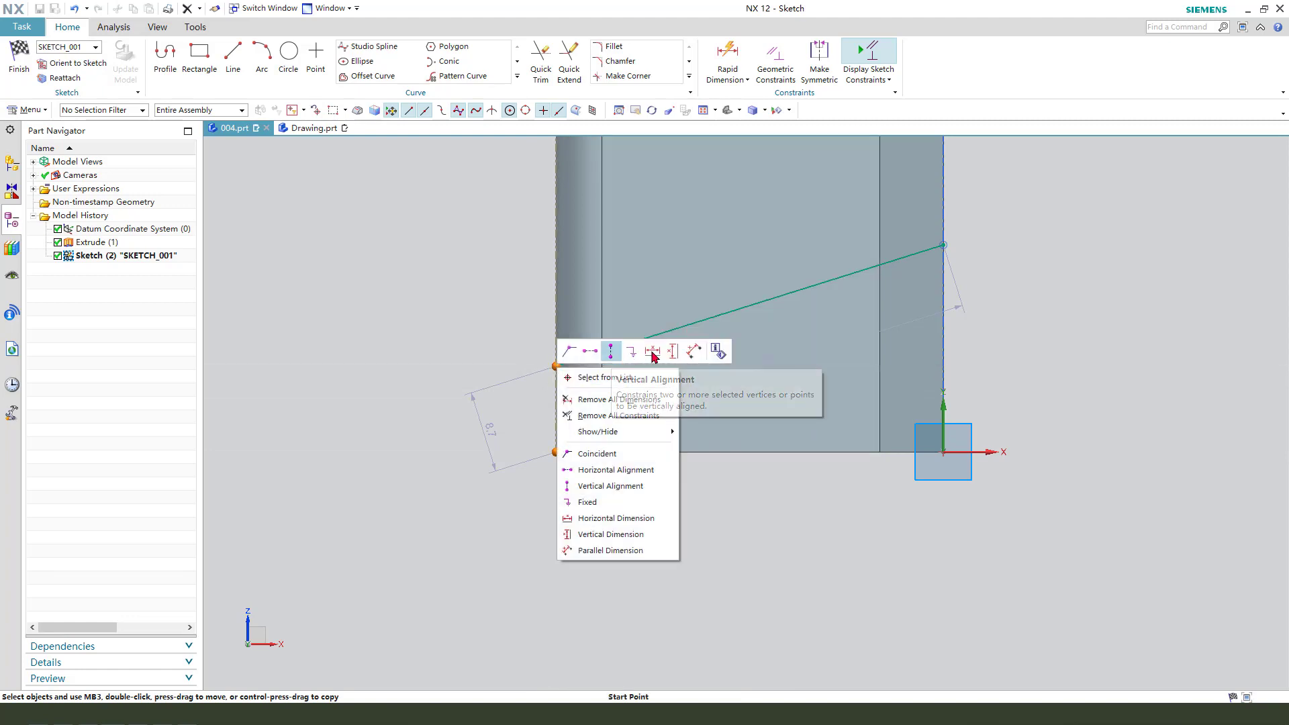
{"action": "left_click", "coordinate": [673, 350]}
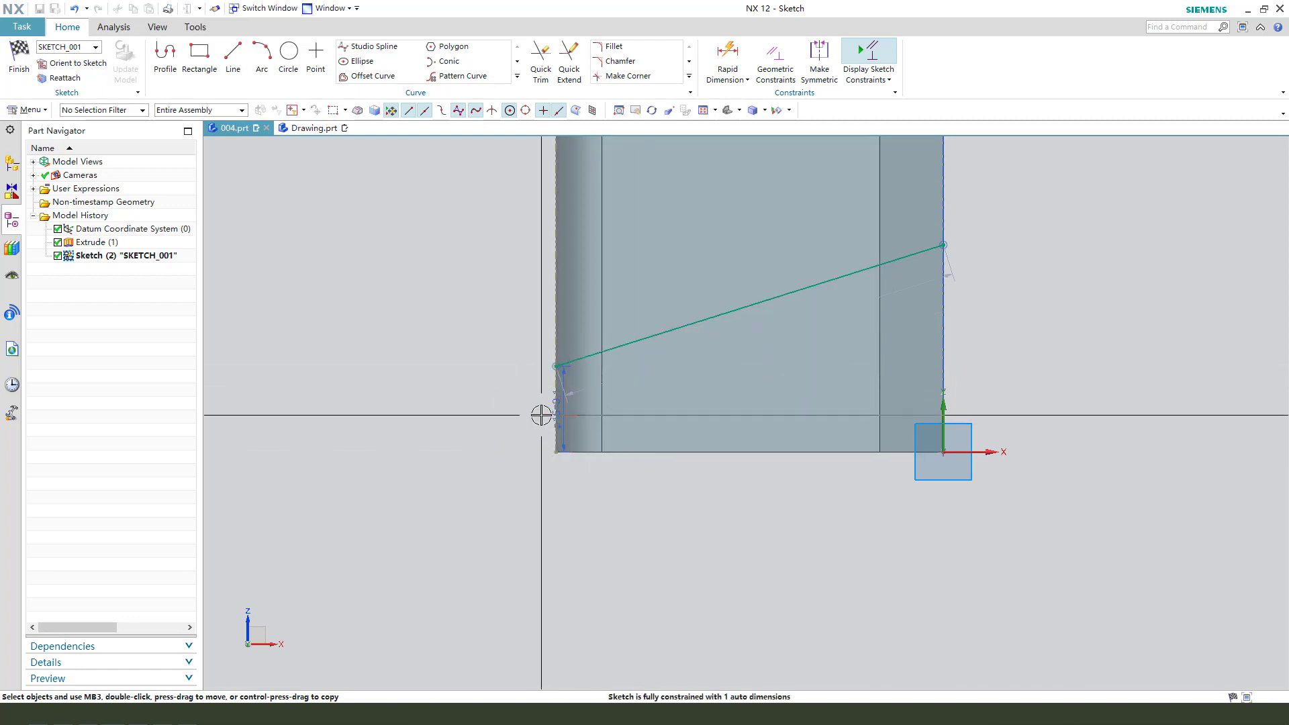
{"action": "left_click_drag", "start_coordinate": [557, 410], "coordinate": [470, 418]}
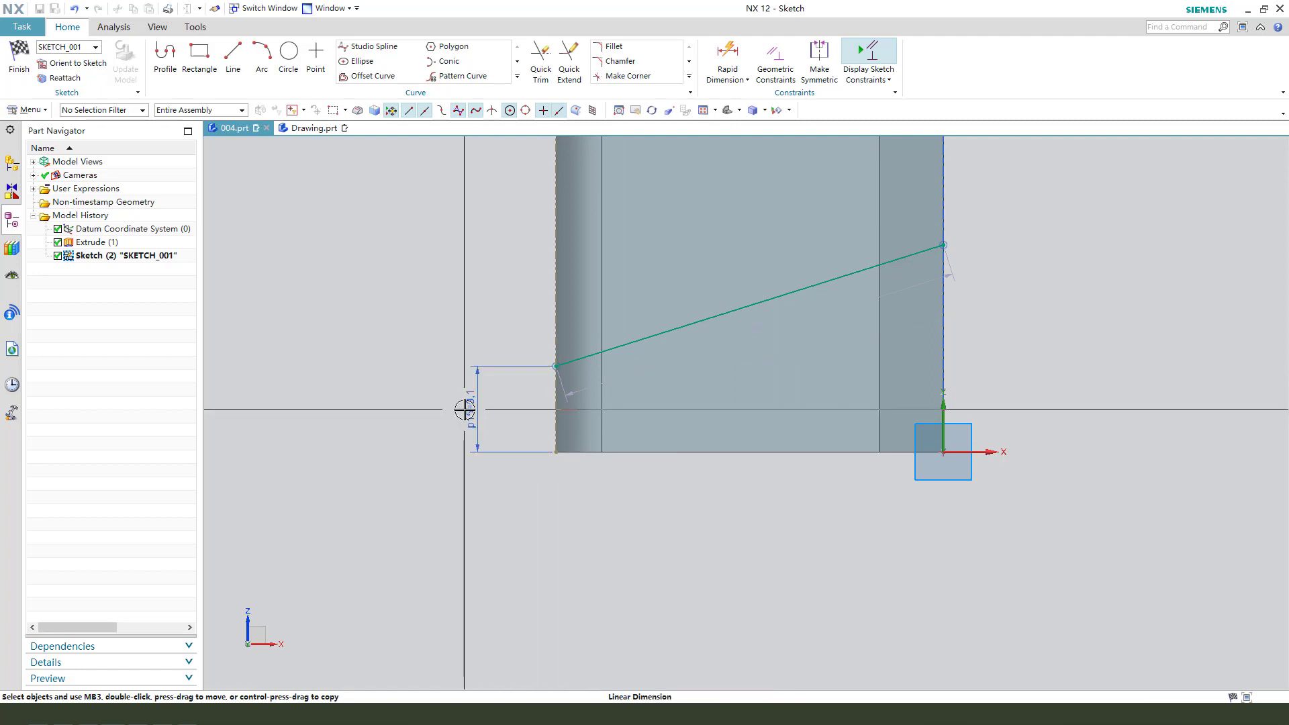
{"action": "double_click", "coordinate": [464, 407]}
{"action": "type", "text": "6"}
{"action": "key", "text": "Return"}
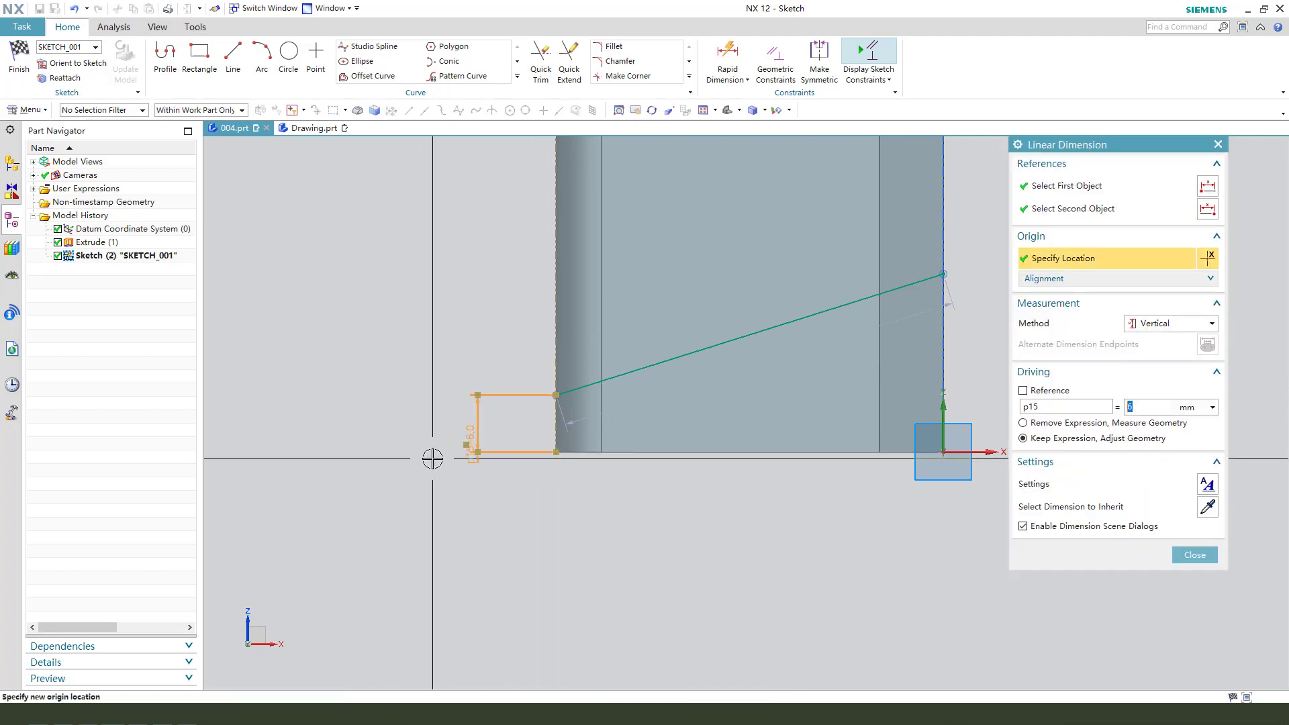
{"action": "scroll", "coordinate": [438, 463], "scroll_direction": "down", "scroll_amount": 1}
{"action": "middle_click", "coordinate": [651, 449]}
Step: Add a 112° angular dimension between the sloping line and the vertical edge at the origin
{"action": "scroll", "coordinate": [545, 456], "scroll_direction": "down", "scroll_amount": 1}
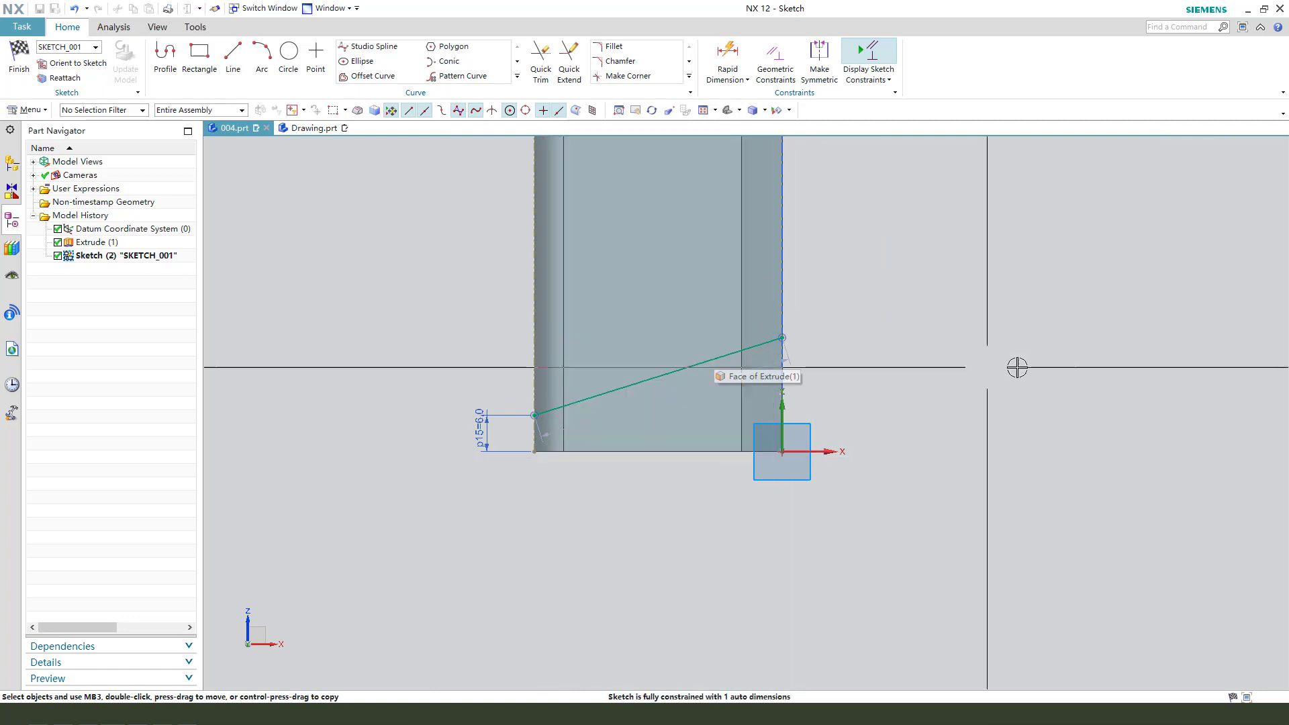
{"action": "key", "text": "d"}
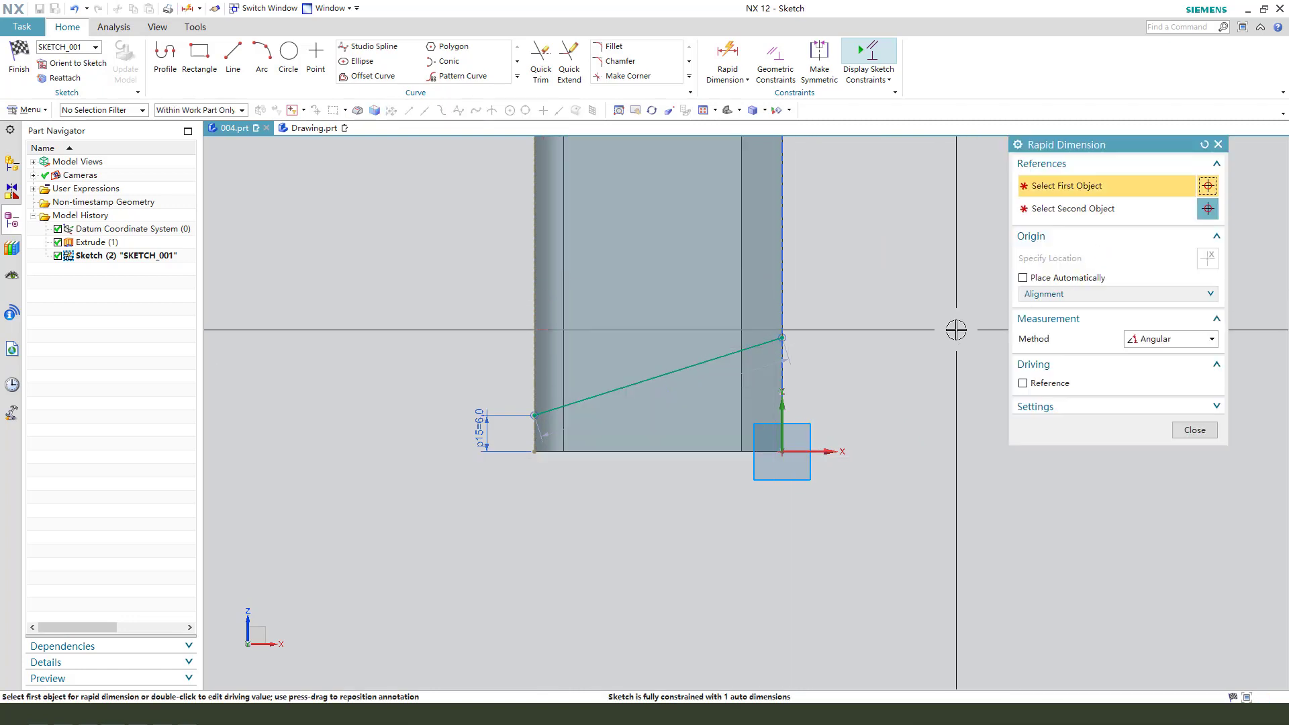
{"action": "left_click", "coordinate": [722, 360]}
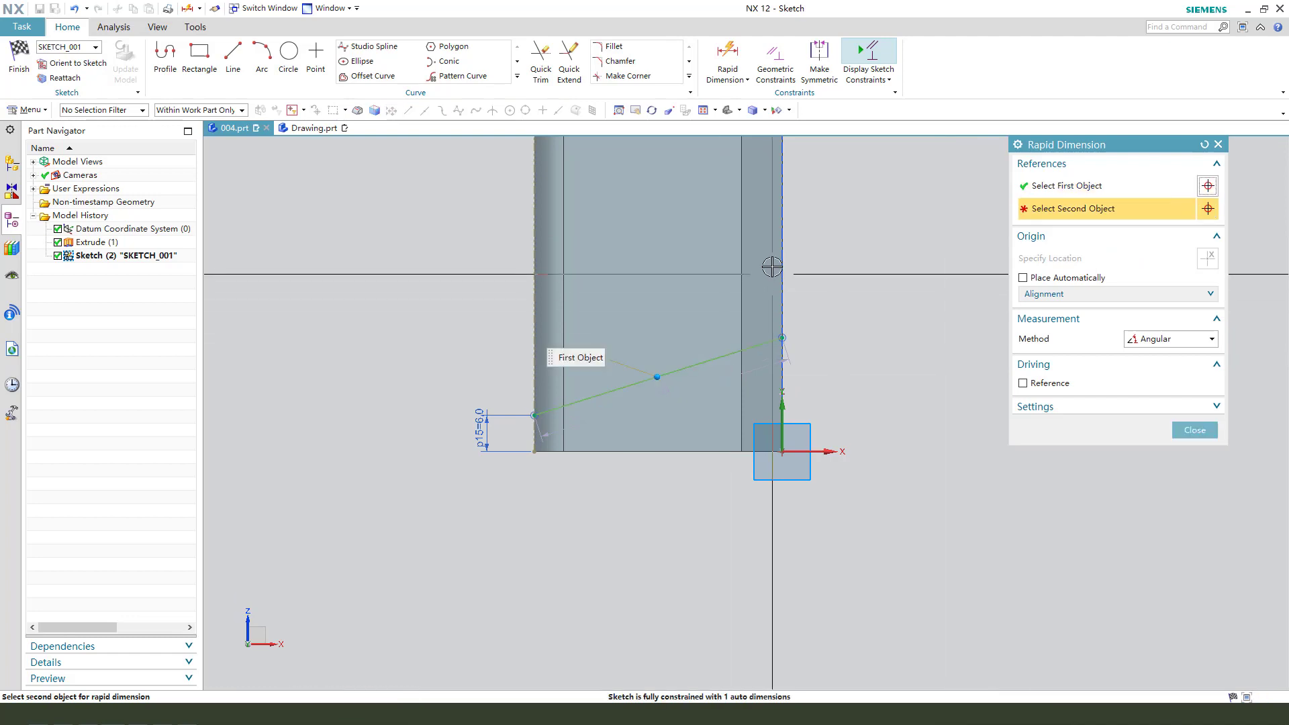
{"action": "left_click", "coordinate": [779, 259]}
{"action": "left_click", "coordinate": [705, 268]}
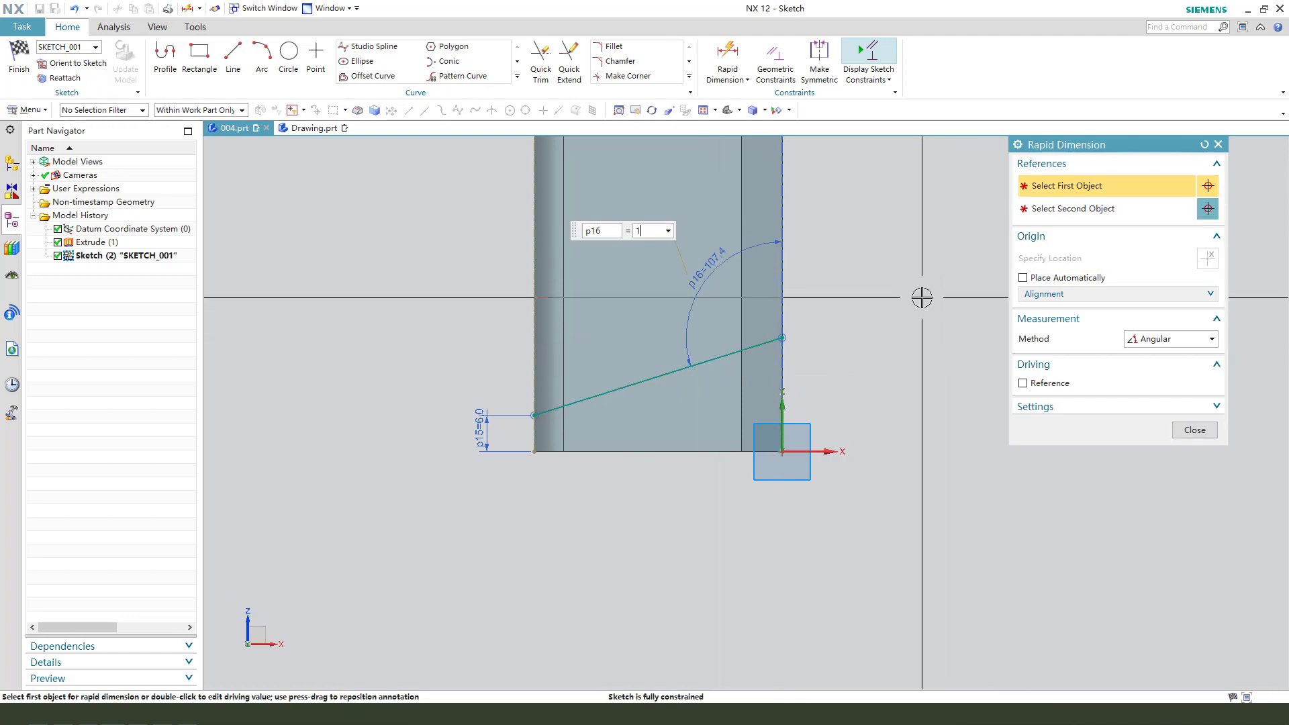
{"action": "key", "text": "Return"}
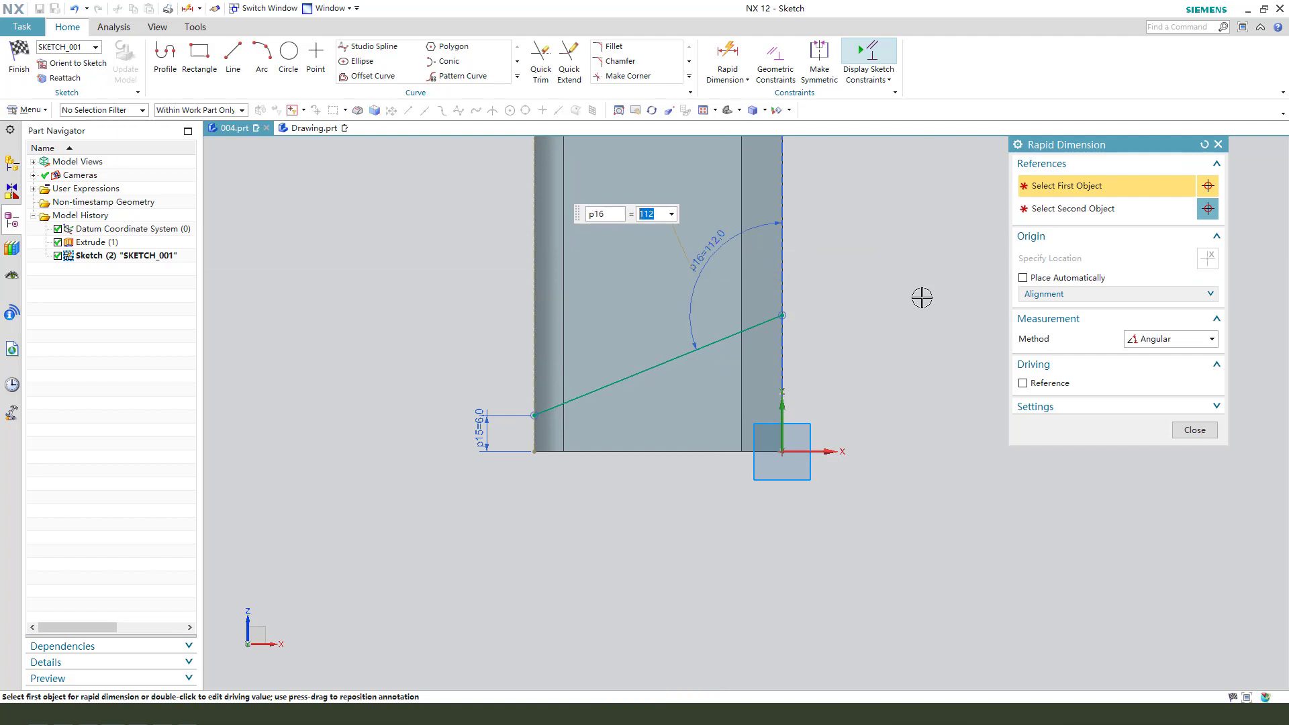
{"action": "left_click", "coordinate": [1197, 432]}
Step: Finish the sketch and define the revolve axis along the Z direction through the point 0, 0, 0
{"action": "scroll", "coordinate": [428, 390], "scroll_direction": "down", "scroll_amount": 2}
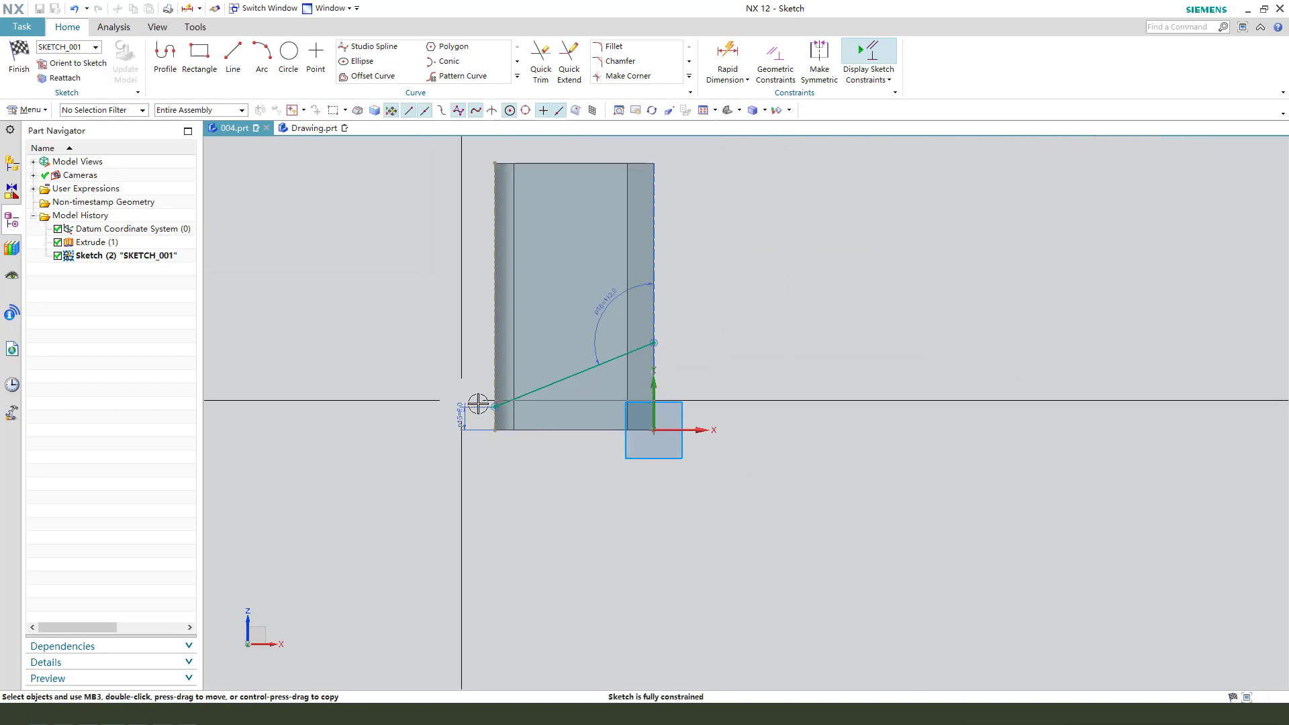
{"action": "left_click", "coordinate": [23, 69]}
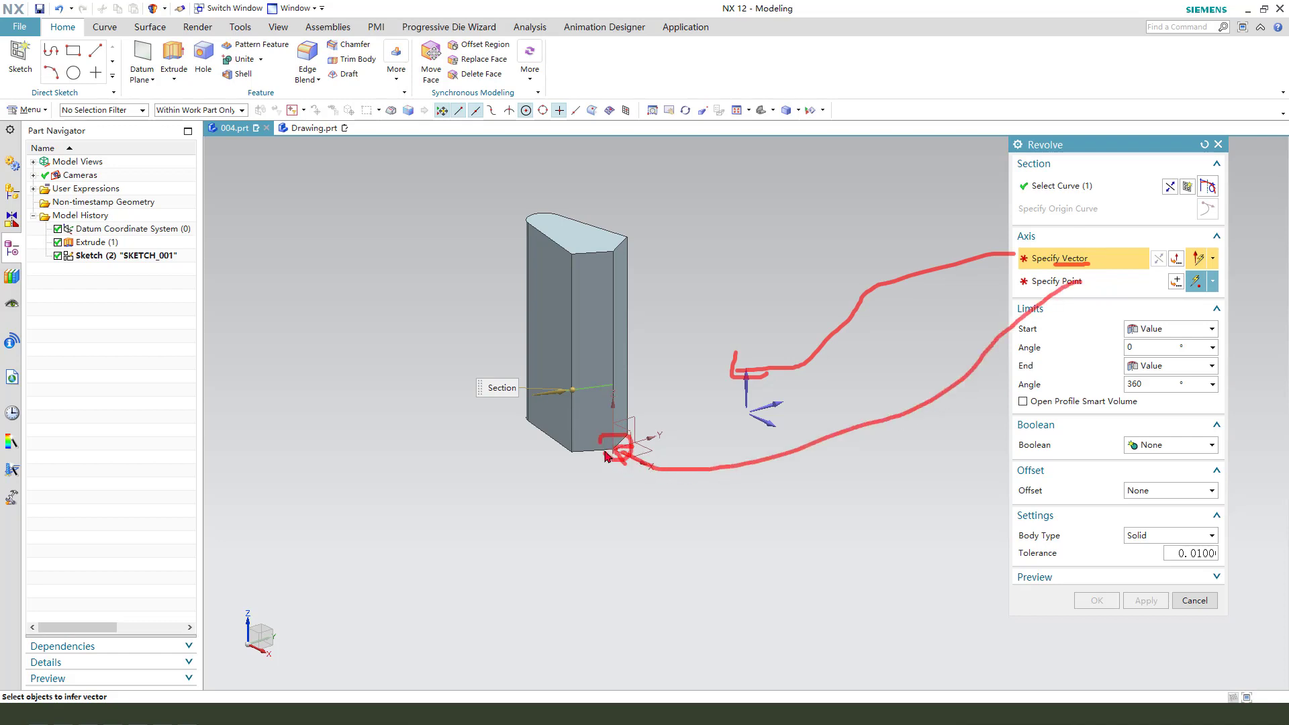
{"action": "key", "text": "Escape"}
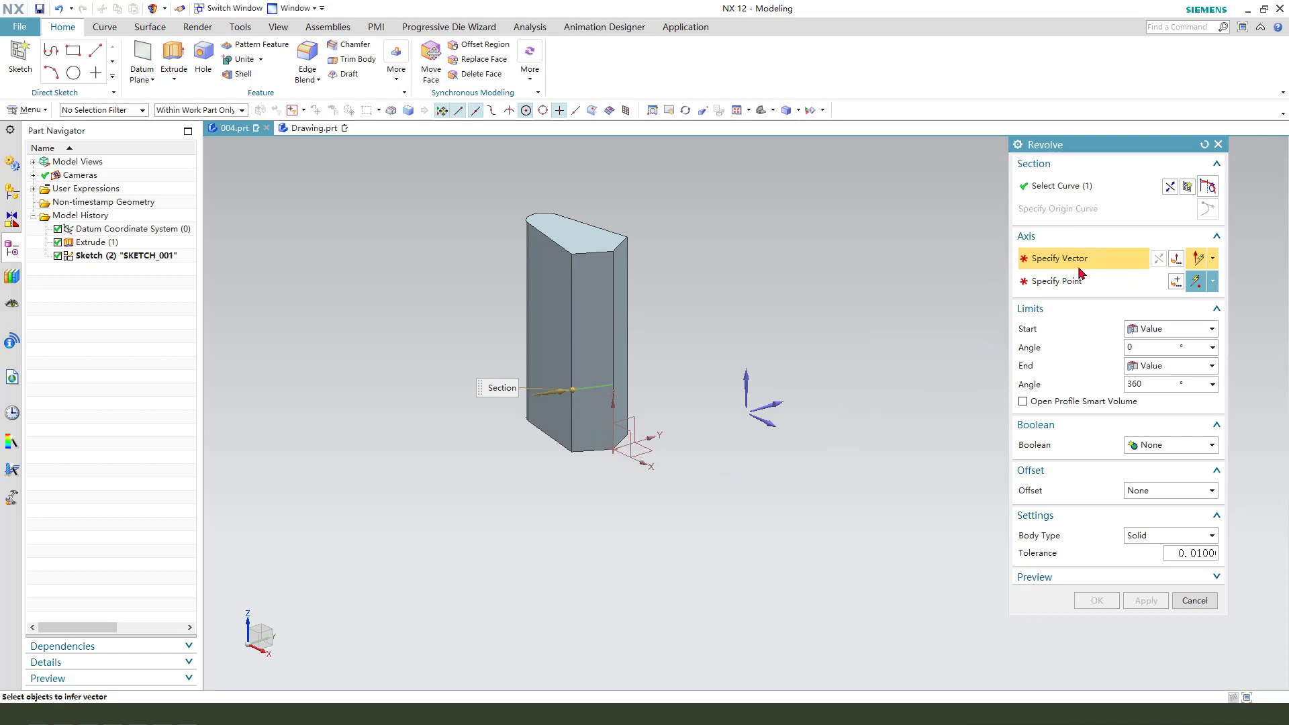
{"action": "left_click", "coordinate": [748, 366]}
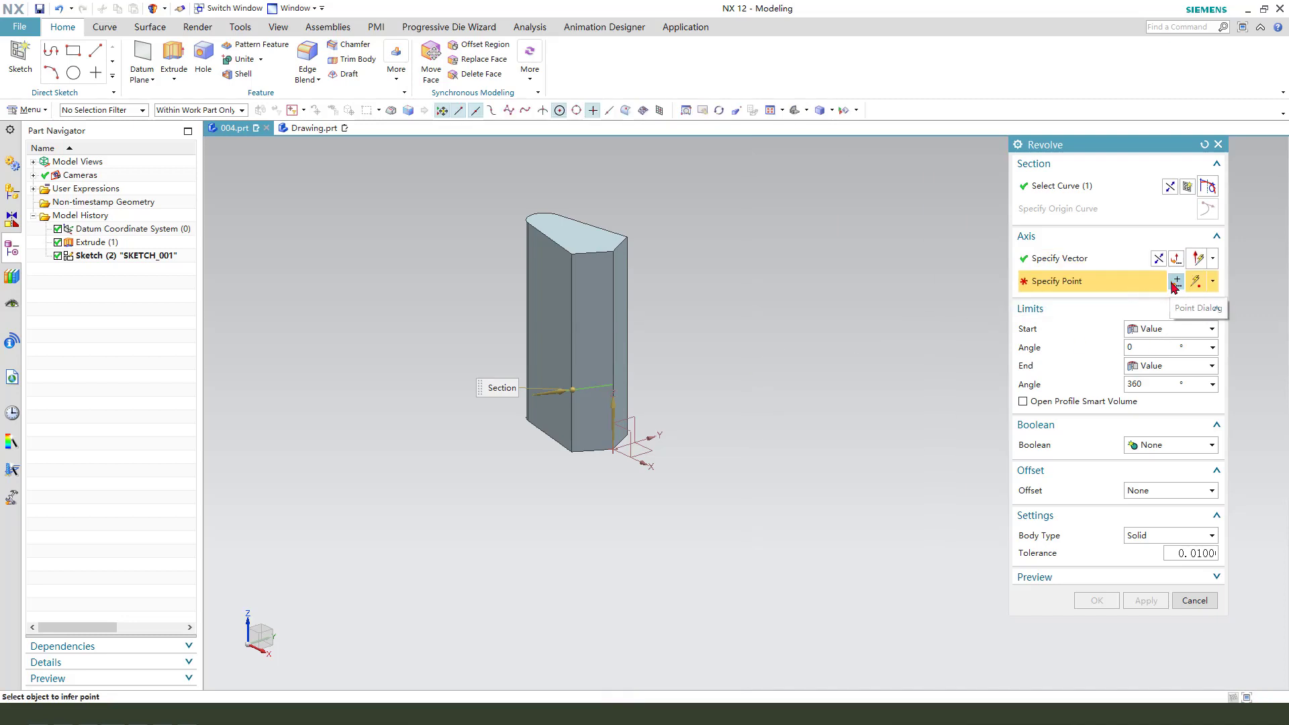
{"action": "left_click", "coordinate": [1175, 281]}
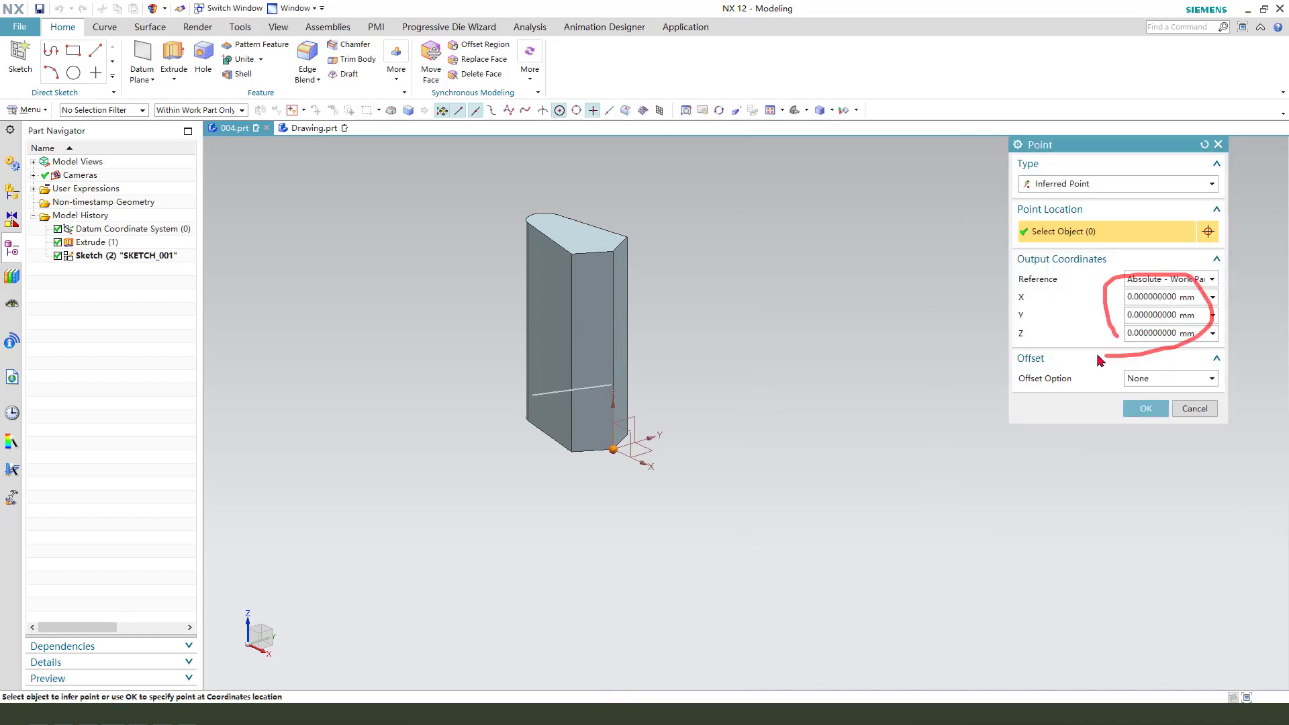
{"action": "left_click", "coordinate": [1154, 412]}
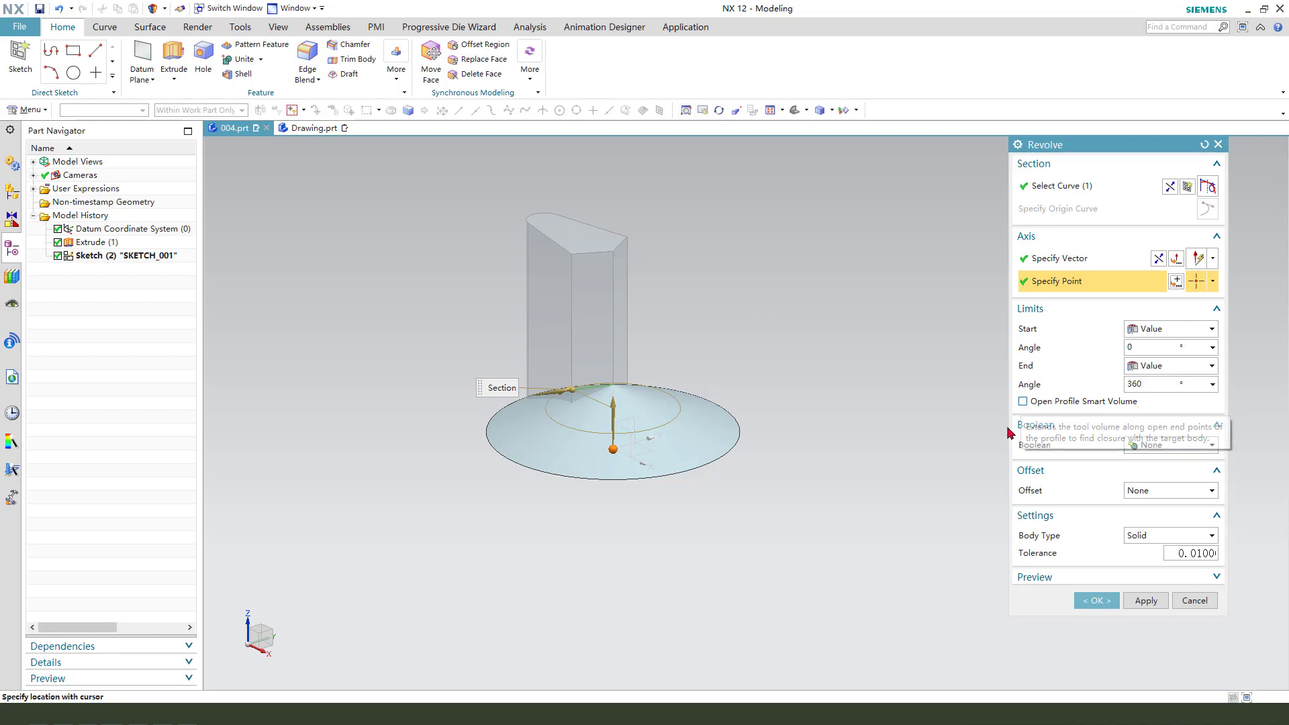
Step: Enable Open Profile Smart Volume for the revolve and reverse its material side
{"action": "left_click", "coordinate": [1022, 400]}
{"action": "middle_click_drag", "start_coordinate": [742, 521], "coordinate": [566, 492]}
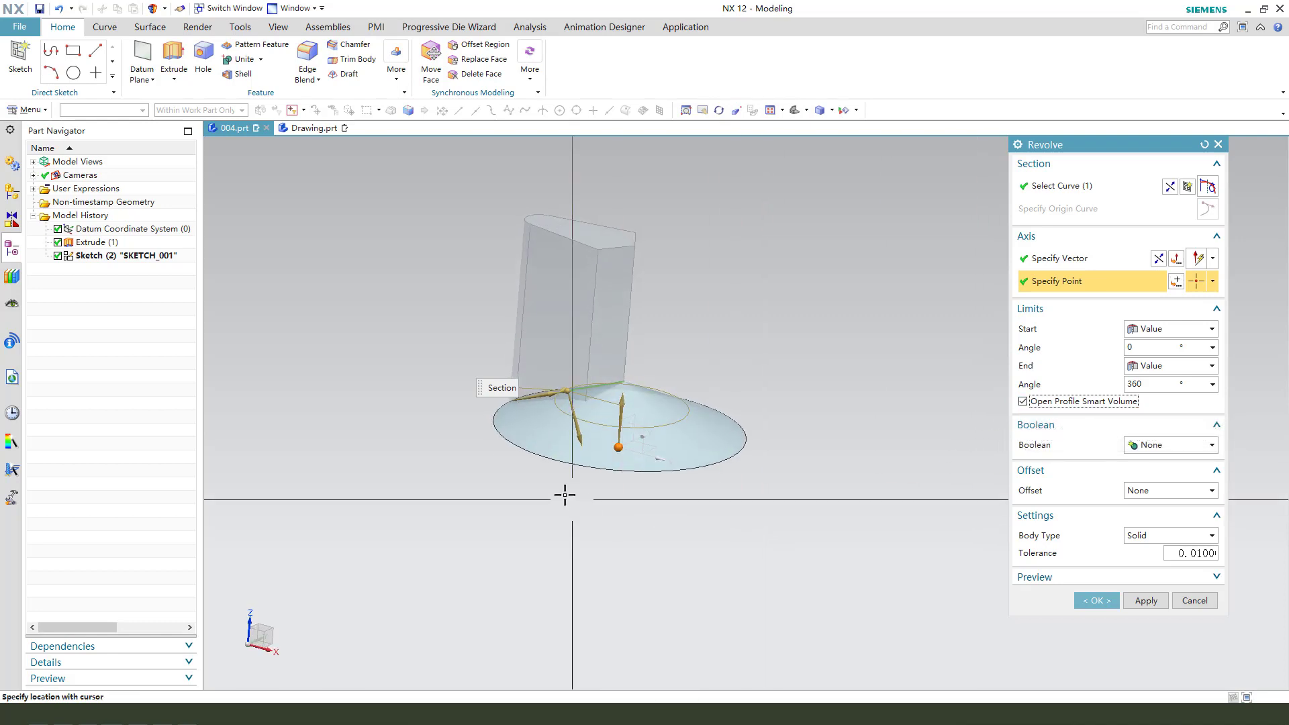
{"action": "double_click", "coordinate": [579, 437]}
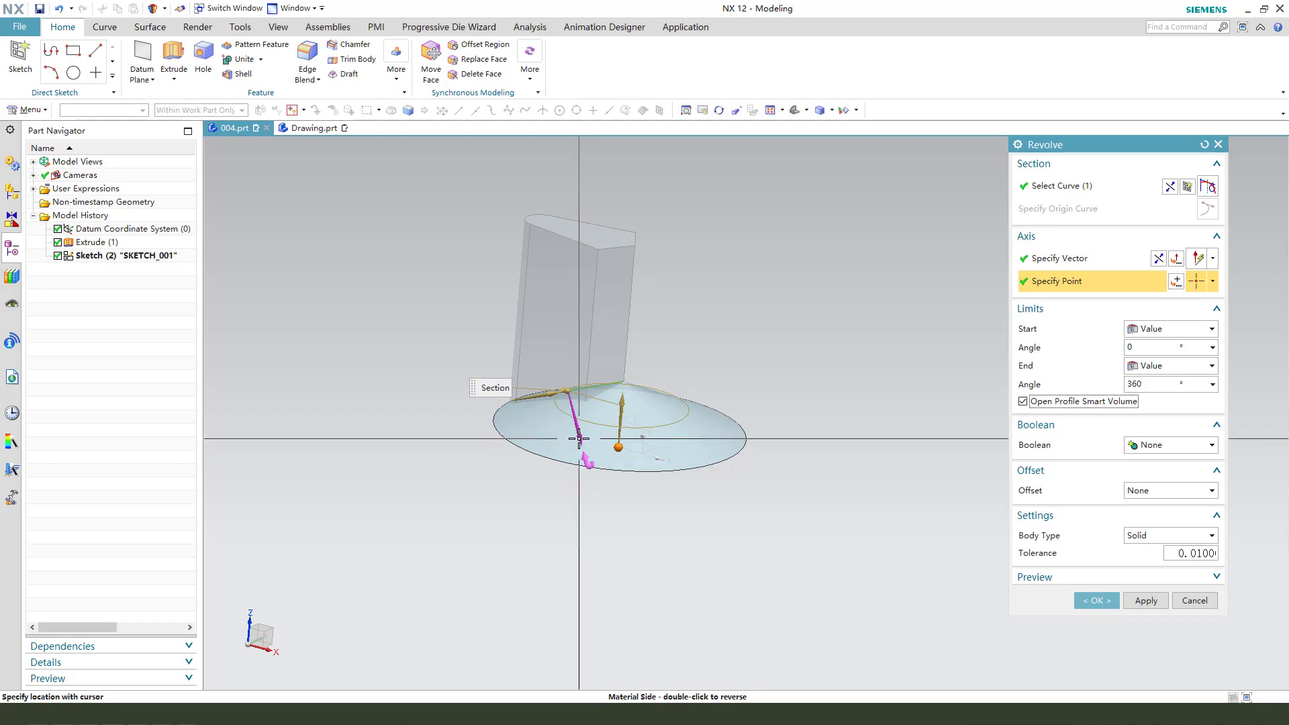
{"action": "middle_click_drag", "start_coordinate": [580, 441], "coordinate": [731, 484]}
{"action": "left_click", "coordinate": [566, 425]}
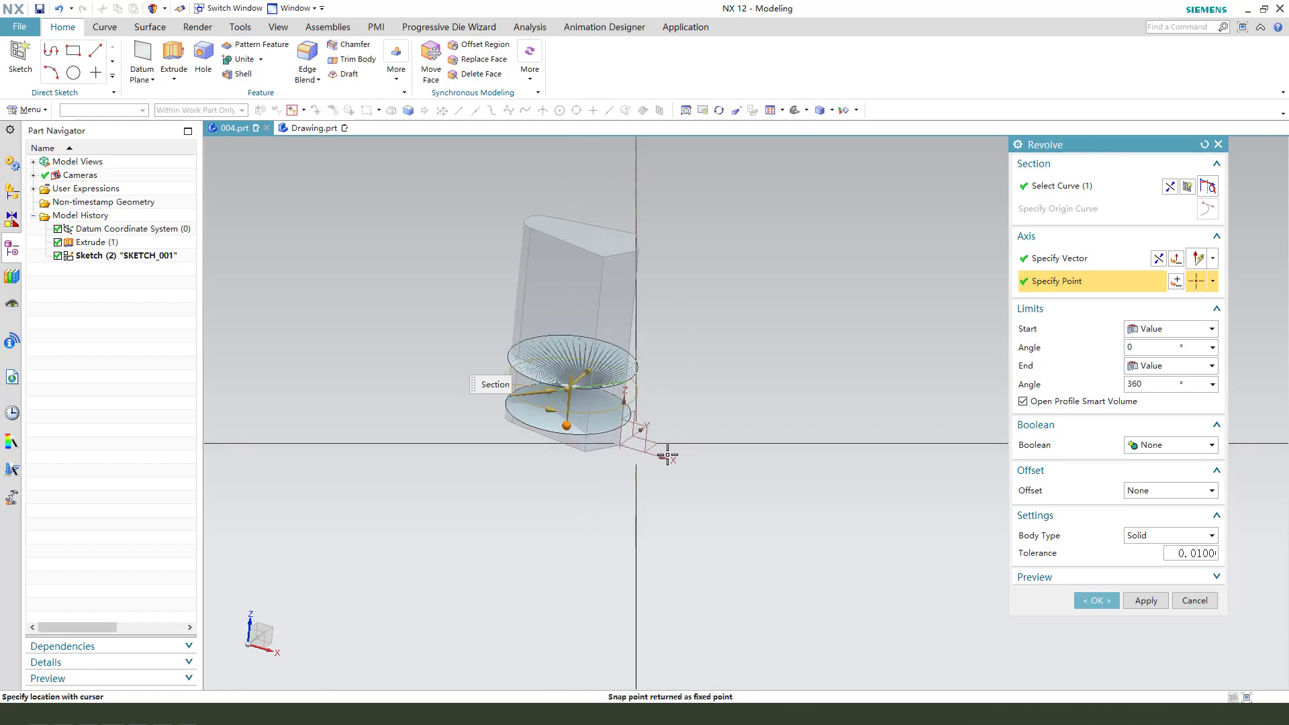
Step: Try to reset the revolve axis point to 0, 0, 0 in displayed absolute coordinates
{"action": "scroll", "coordinate": [572, 437], "scroll_direction": "up", "scroll_amount": 2}
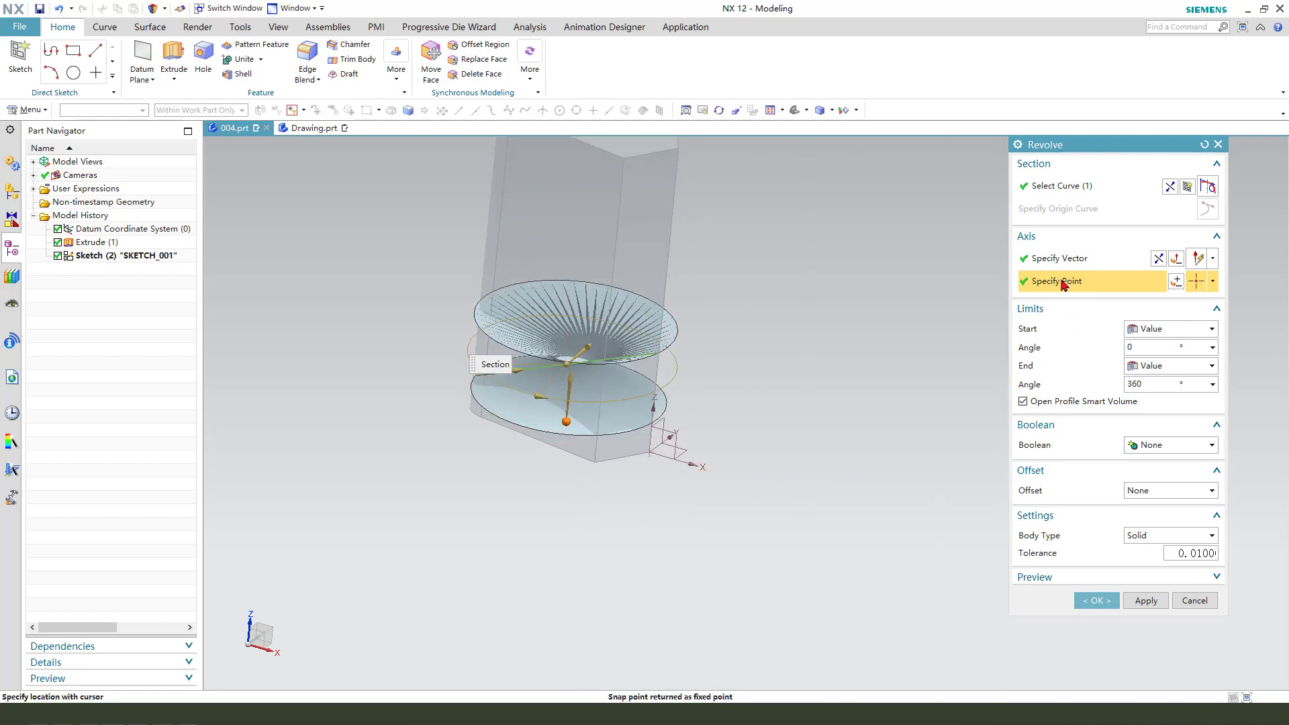
{"action": "left_click", "coordinate": [1176, 282]}
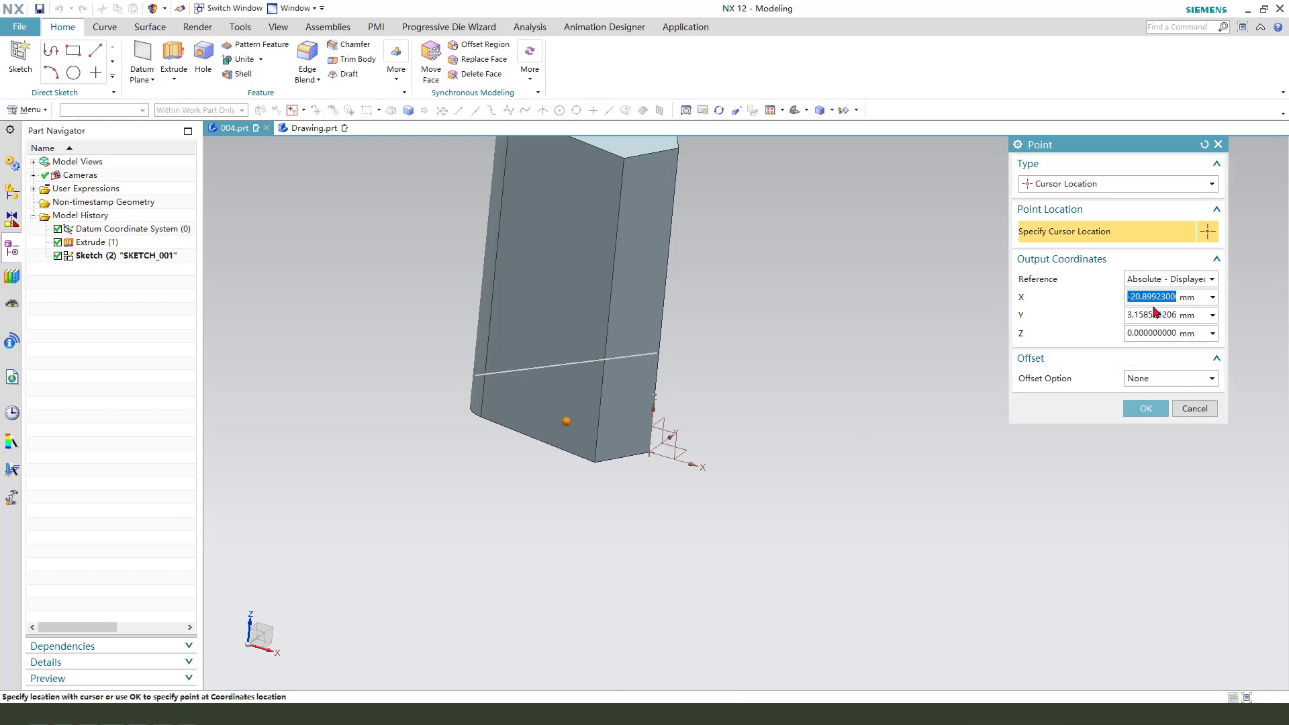
{"action": "left_click", "coordinate": [1145, 409]}
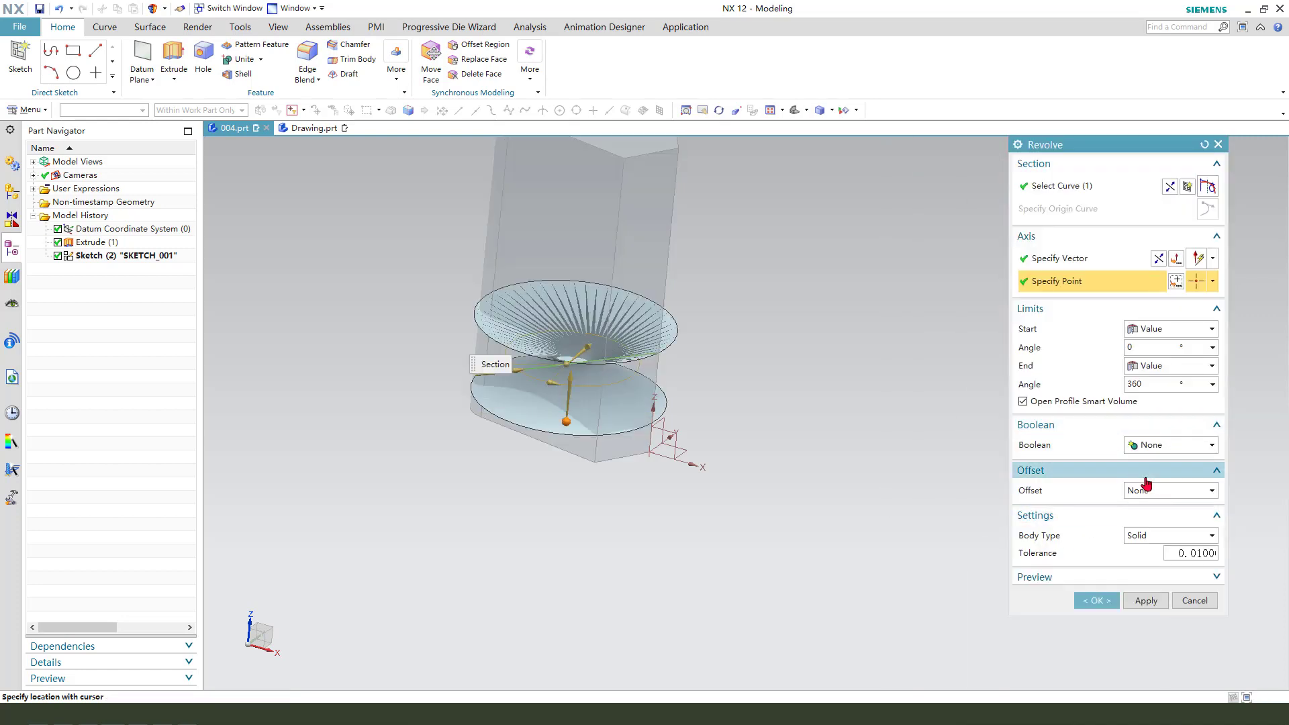
Step: Redefine the revolve axis point with the Inferred Point type at the body's lower corner on the origin
{"action": "left_click", "coordinate": [1175, 281]}
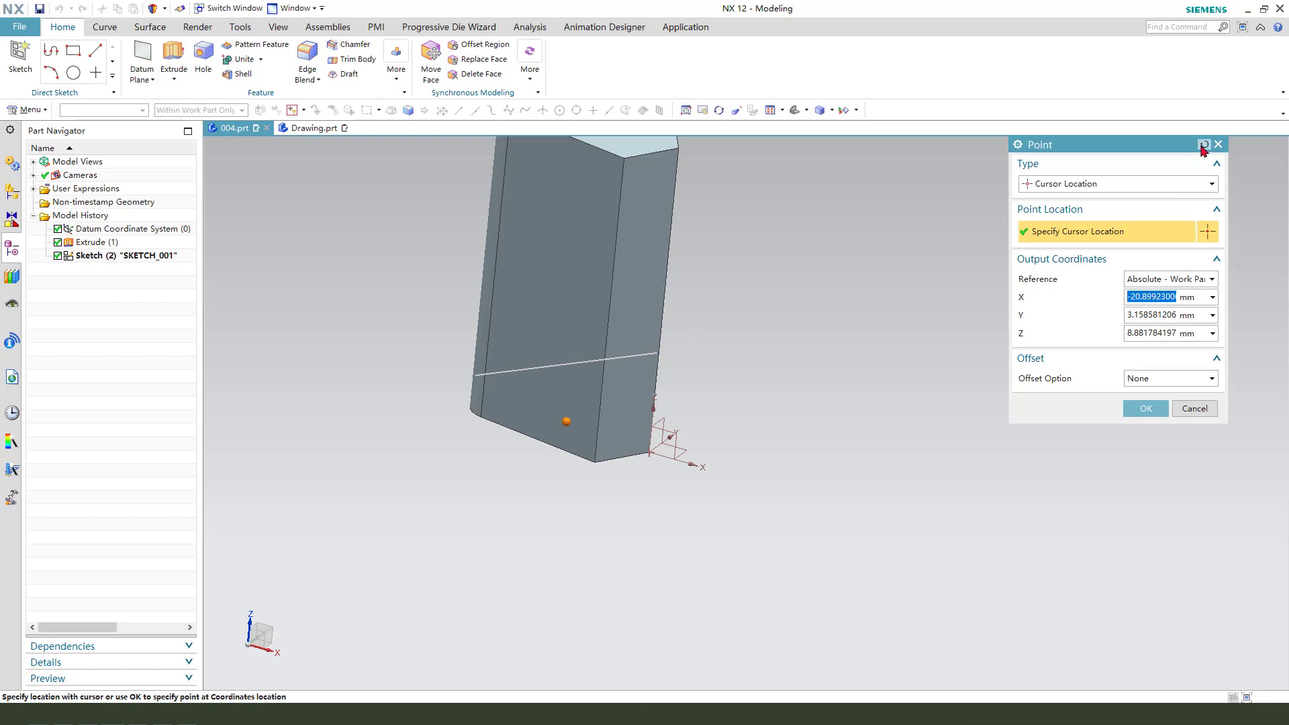
{"action": "left_click", "coordinate": [1136, 188]}
{"action": "left_click", "coordinate": [1126, 194]}
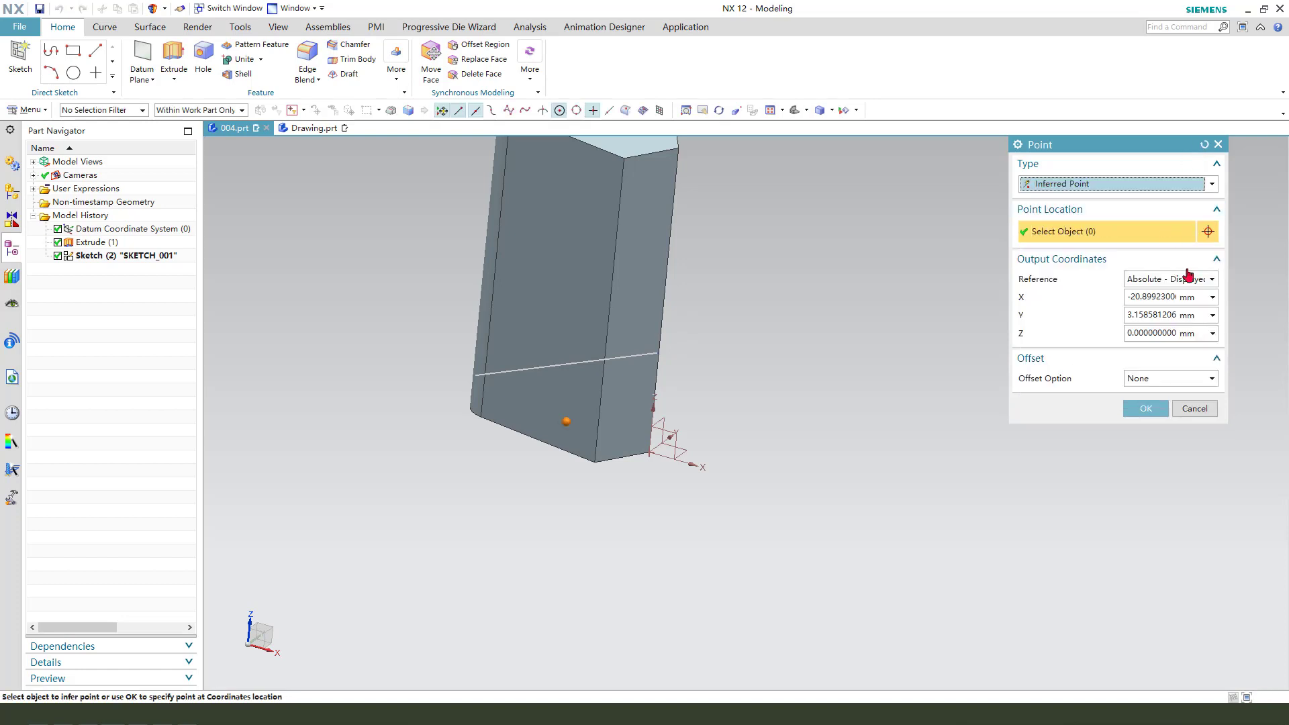
{"action": "left_click", "coordinate": [649, 452]}
{"action": "left_click", "coordinate": [1135, 414]}
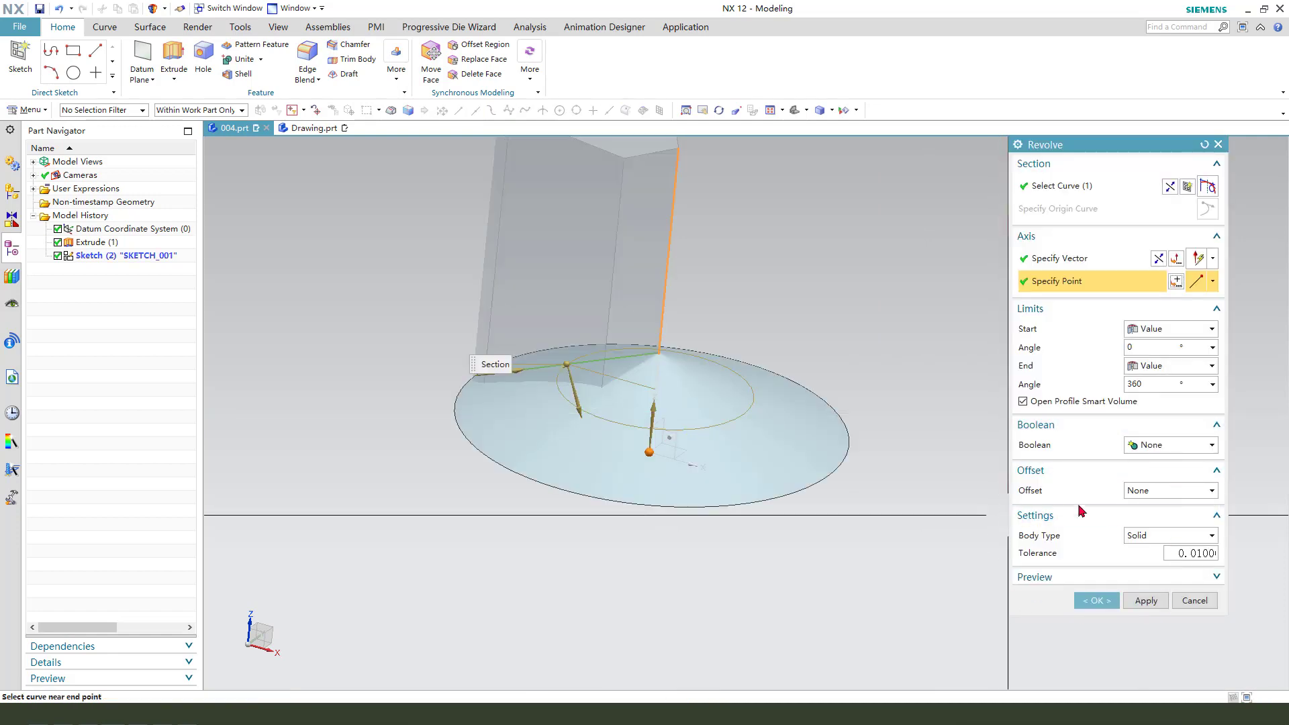
Step: Set the revolve to Subtract from the arm body, reverse the section's material side to keep the lower portion, and complete the feature
{"action": "left_click", "coordinate": [1163, 446]}
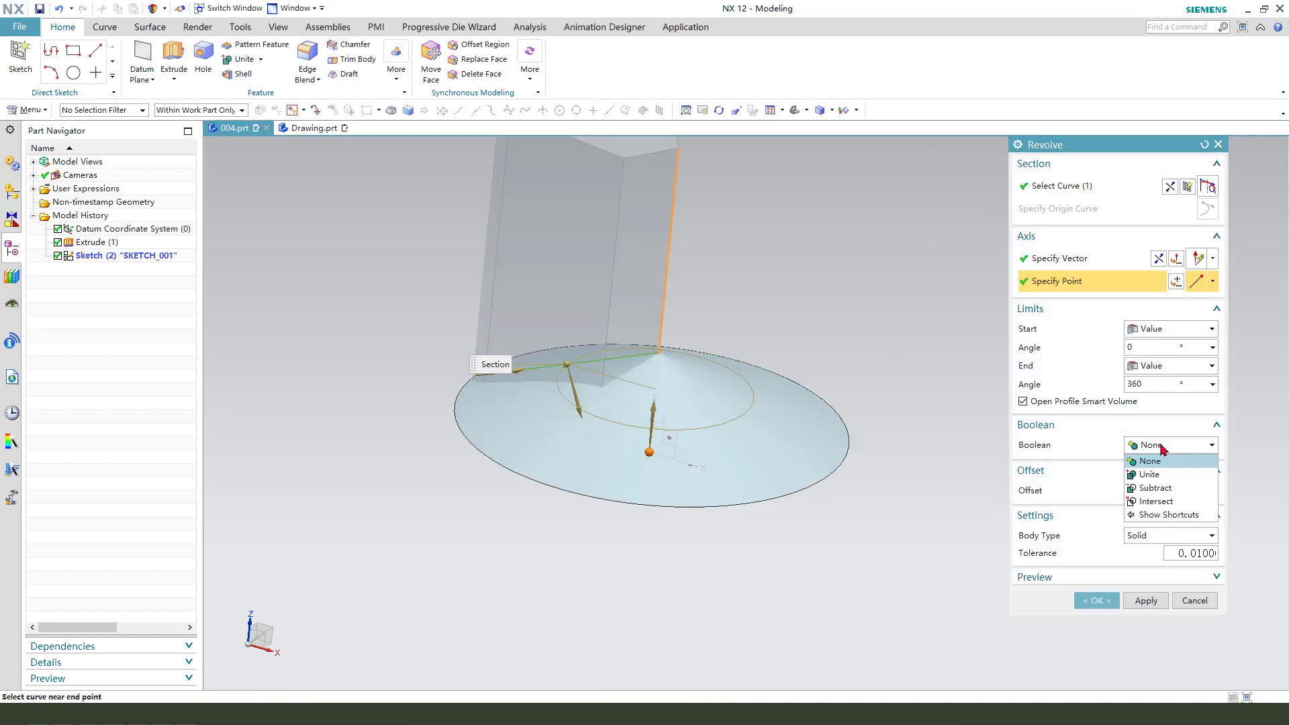
{"action": "left_click", "coordinate": [1148, 489]}
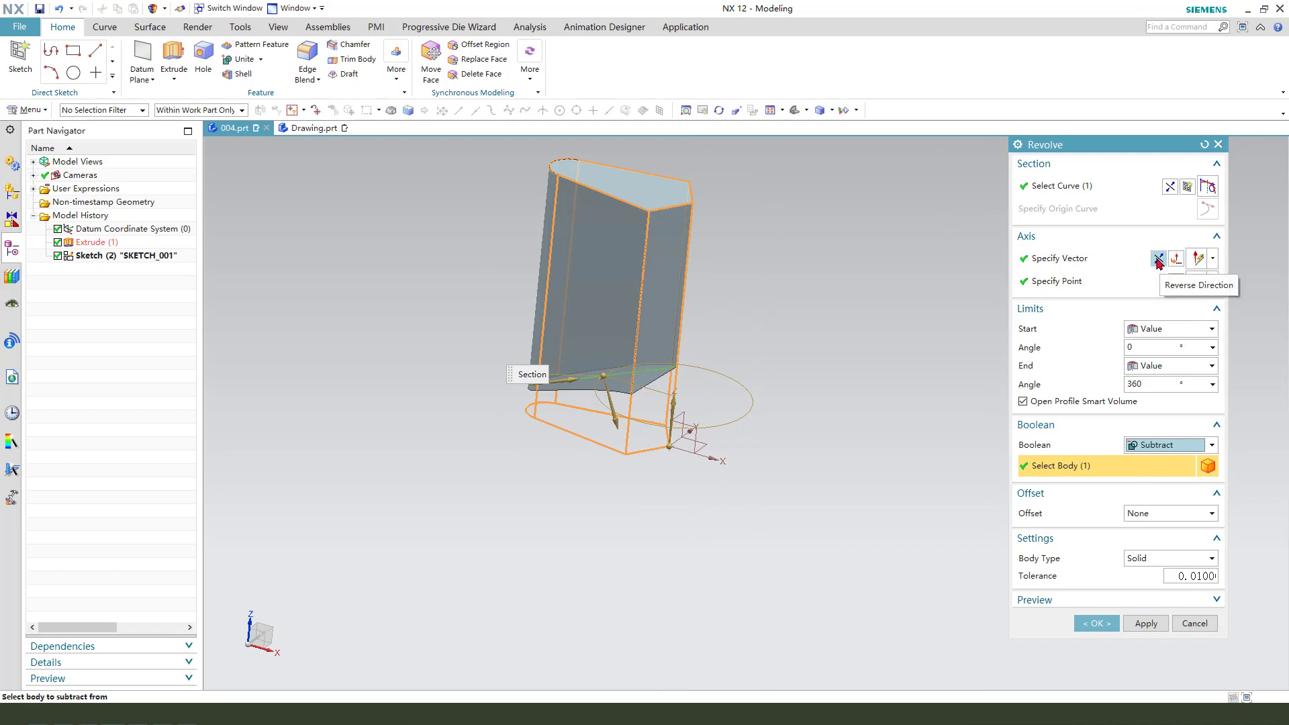
{"action": "left_click", "coordinate": [1171, 188]}
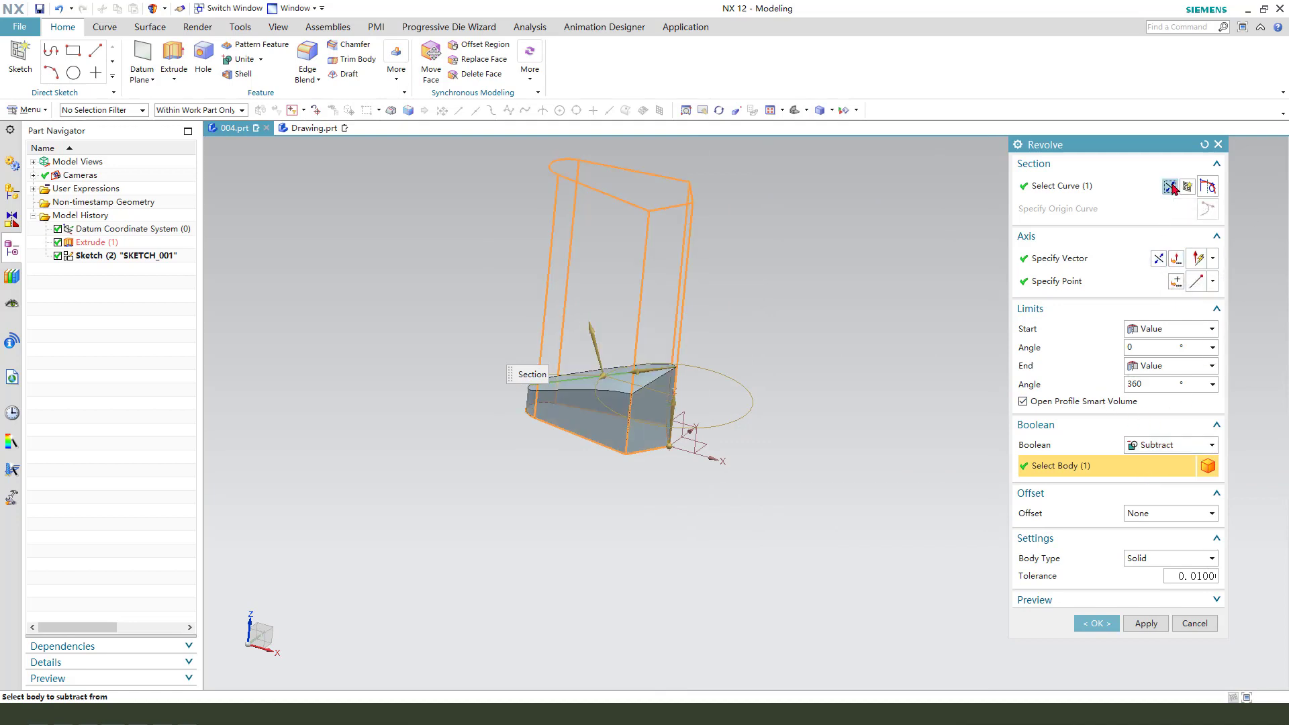
{"action": "middle_click_drag", "start_coordinate": [756, 495], "coordinate": [779, 538]}
{"action": "left_click", "coordinate": [1097, 624]}
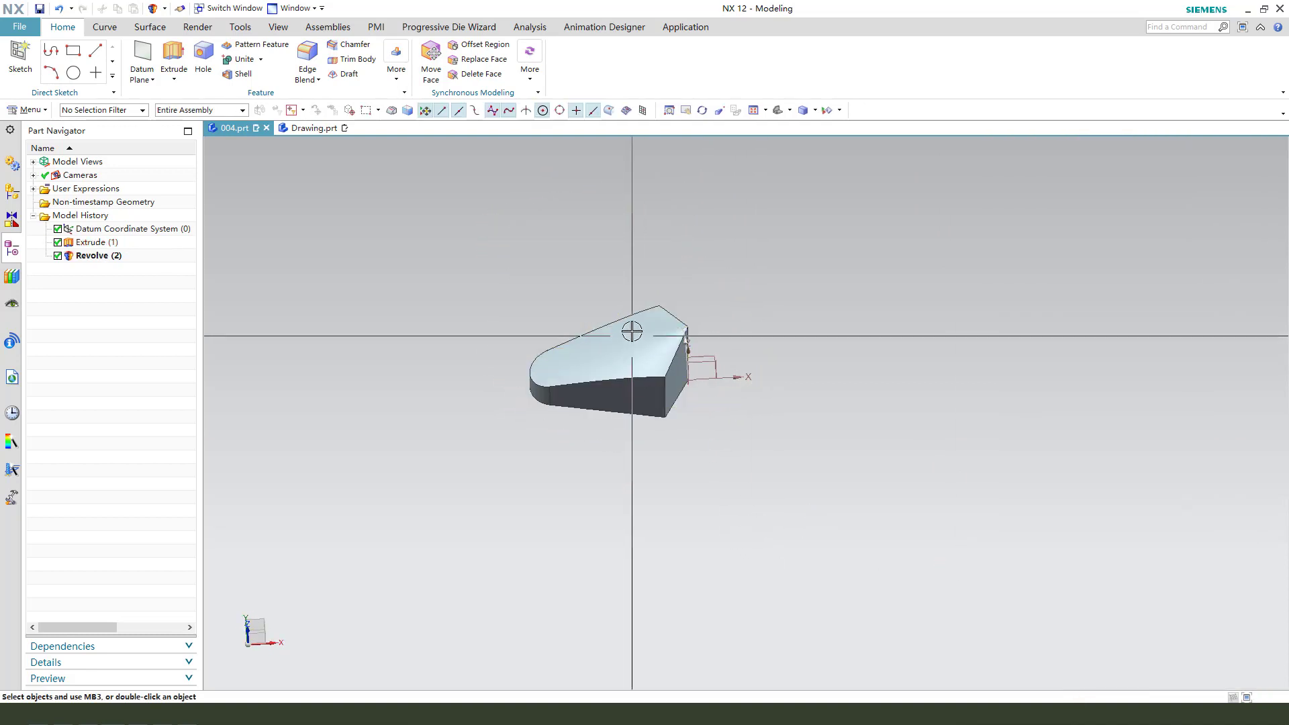
Step: For a new Extrude, sketch a circle on the XY plane centred on the arc centre of the arm's rounded end
{"action": "mouse_move", "coordinate": [633, 328]}
{"action": "middle_mouse_down"}
{"action": "mouse_move", "coordinate": [733, 385]}
{"action": "mouse_move", "coordinate": [763, 365]}
{"action": "mouse_move", "coordinate": [706, 333]}
{"action": "mouse_move", "coordinate": [724, 323]}
{"action": "mouse_move", "coordinate": [765, 349]}
{"action": "middle_mouse_up"}
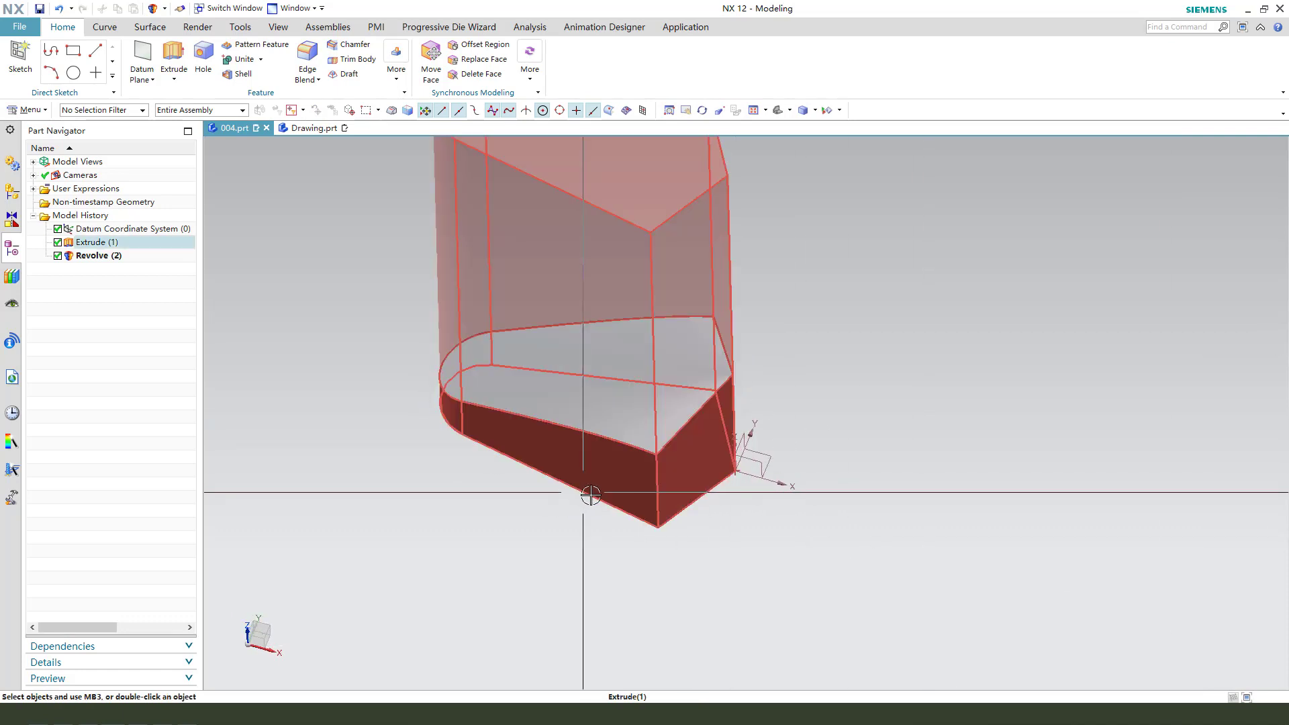
{"action": "middle_click_drag", "start_coordinate": [602, 501], "coordinate": [599, 508]}
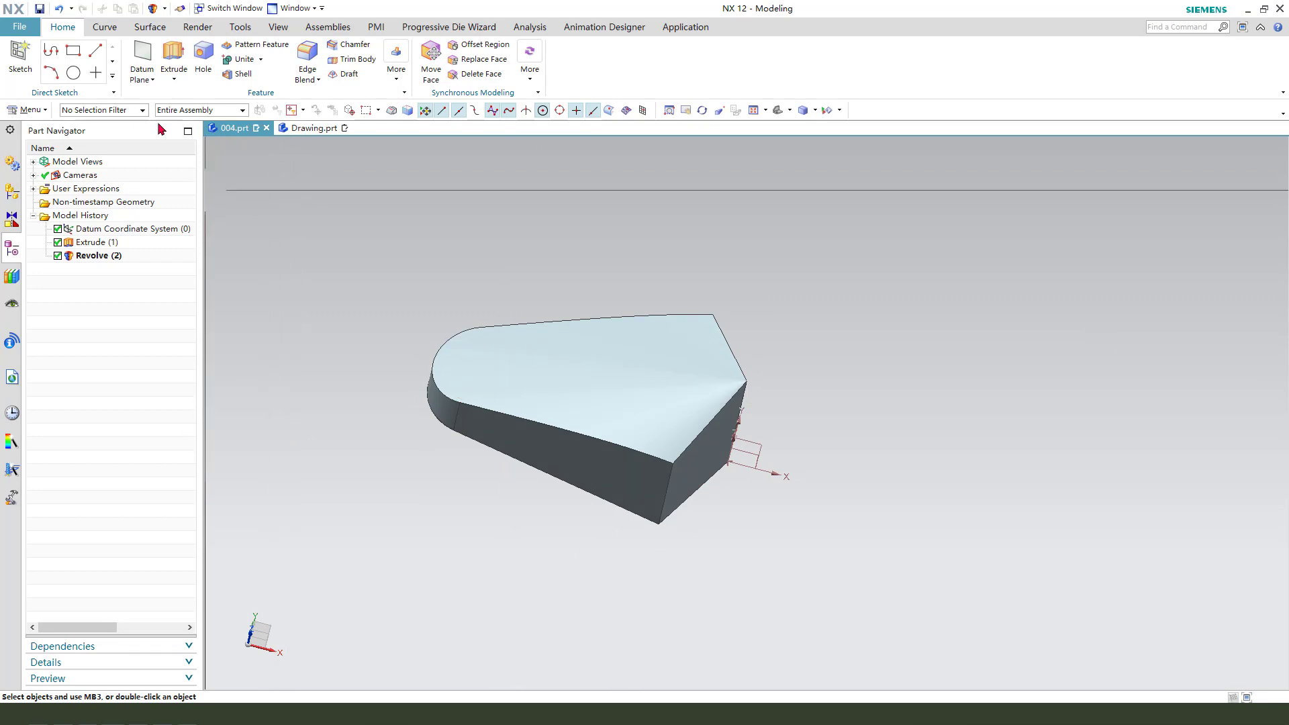
{"action": "left_click", "coordinate": [174, 54]}
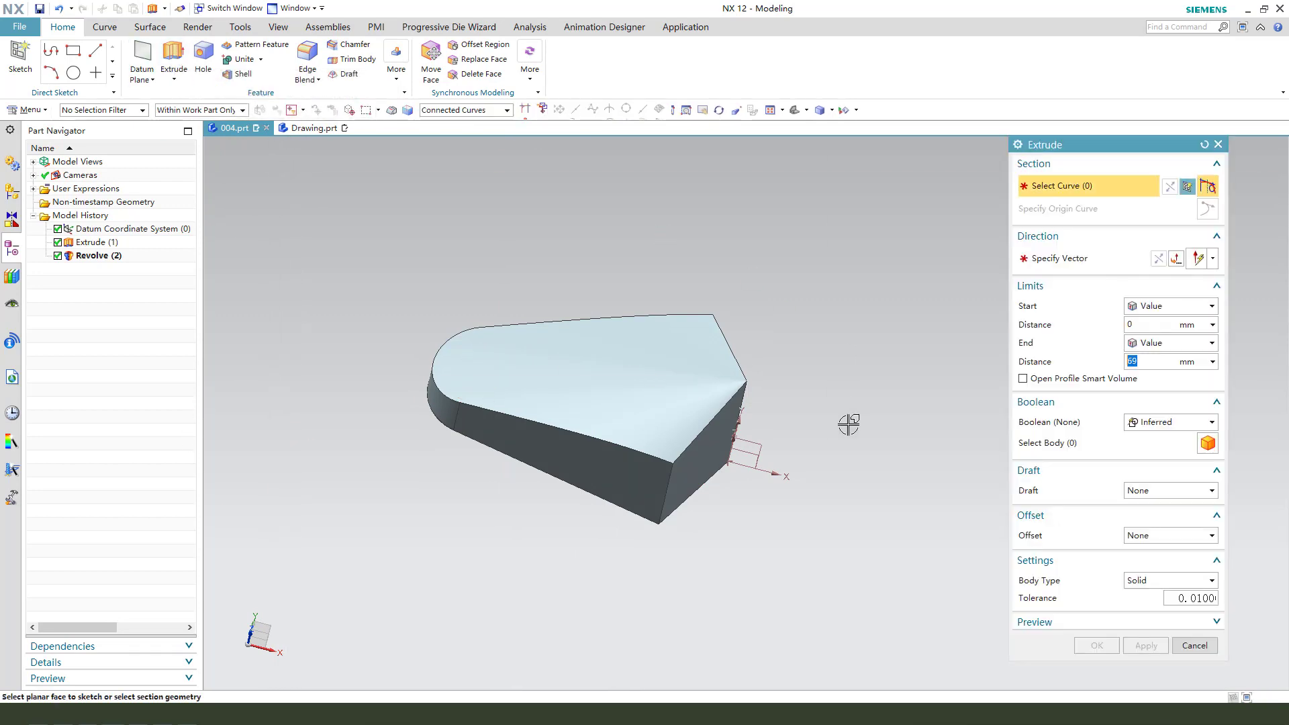
{"action": "middle_click_drag", "start_coordinate": [820, 423], "coordinate": [811, 455]}
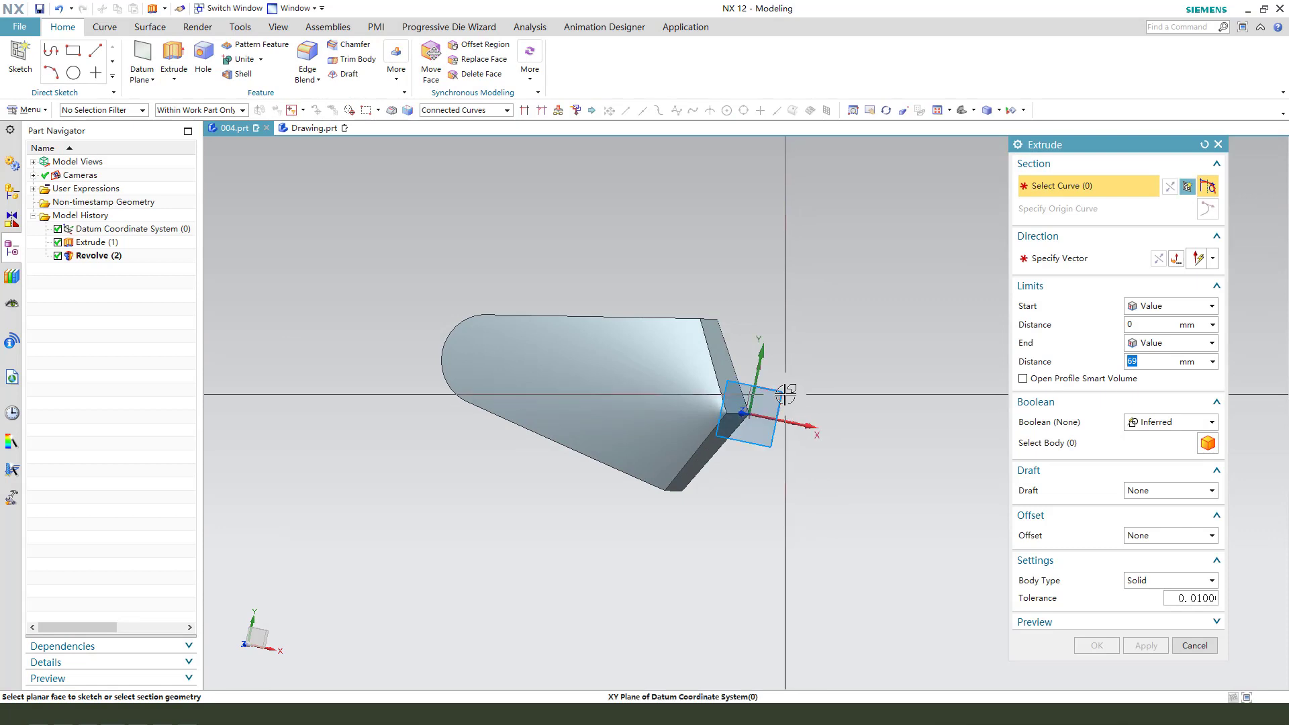
{"action": "left_click", "coordinate": [757, 397]}
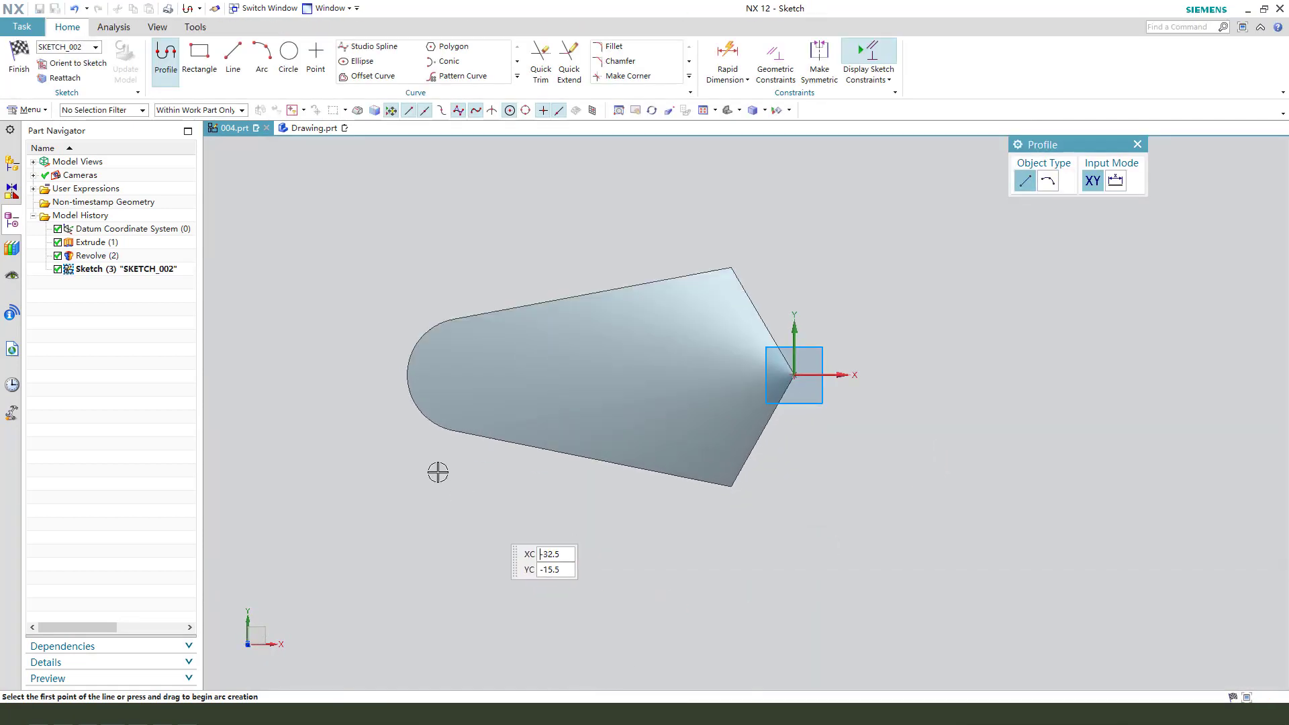
{"action": "left_click", "coordinate": [284, 56]}
{"action": "mouse_move", "coordinate": [368, 259]}
{"action": "middle_mouse_down"}
{"action": "mouse_move", "coordinate": [383, 311]}
{"action": "mouse_move", "coordinate": [413, 342]}
{"action": "middle_mouse_up"}
{"action": "scroll", "coordinate": [419, 364], "scroll_direction": "up", "scroll_amount": 2}
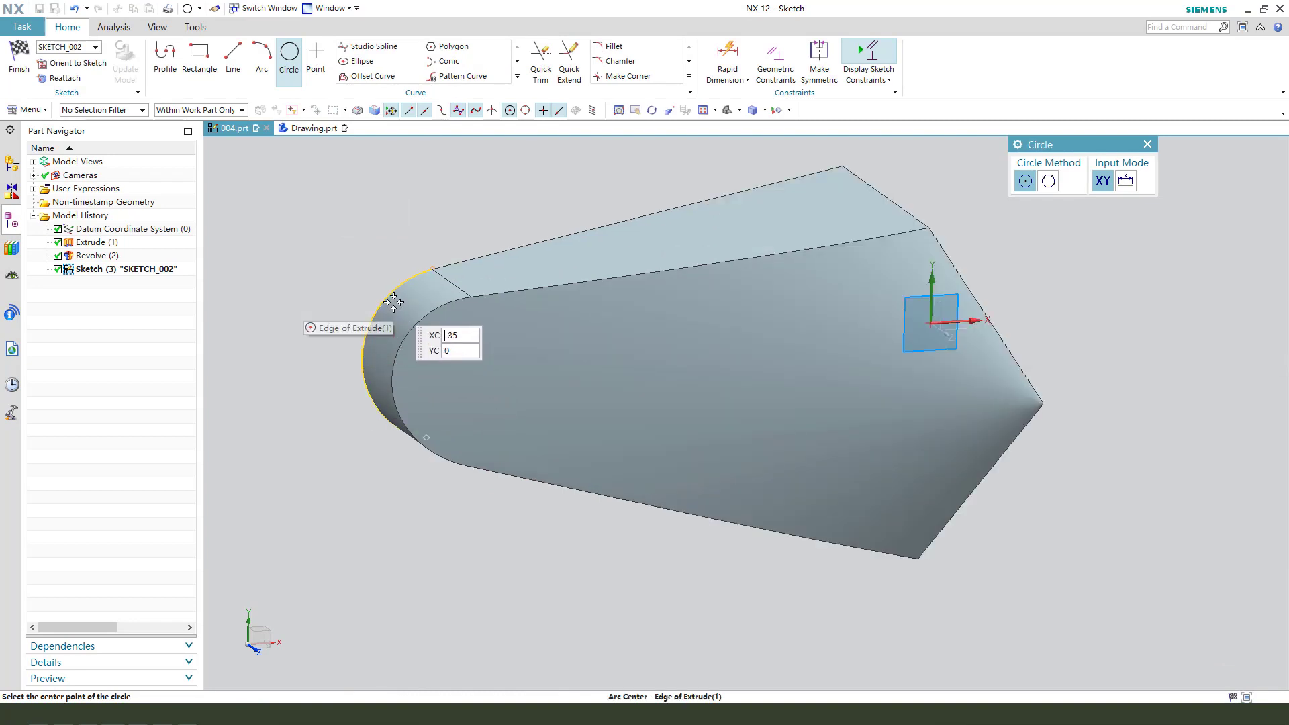
{"action": "left_click", "coordinate": [445, 351]}
{"action": "left_click", "coordinate": [437, 340]}
{"action": "key", "text": "Escape"}
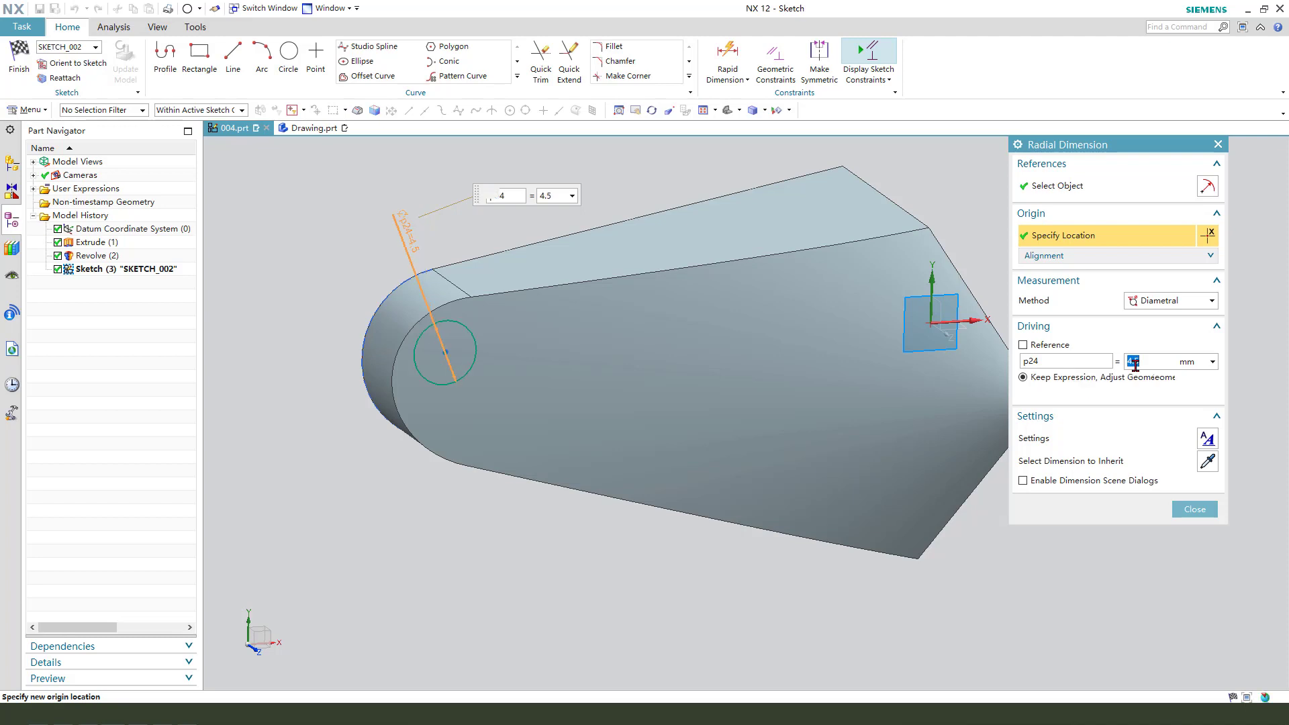
Step: Set the circle's diameter to 4.5 mm and finish the sketch
{"action": "type", "text": "5"}
{"action": "key", "text": "Return"}
{"action": "middle_click", "coordinate": [664, 383]}
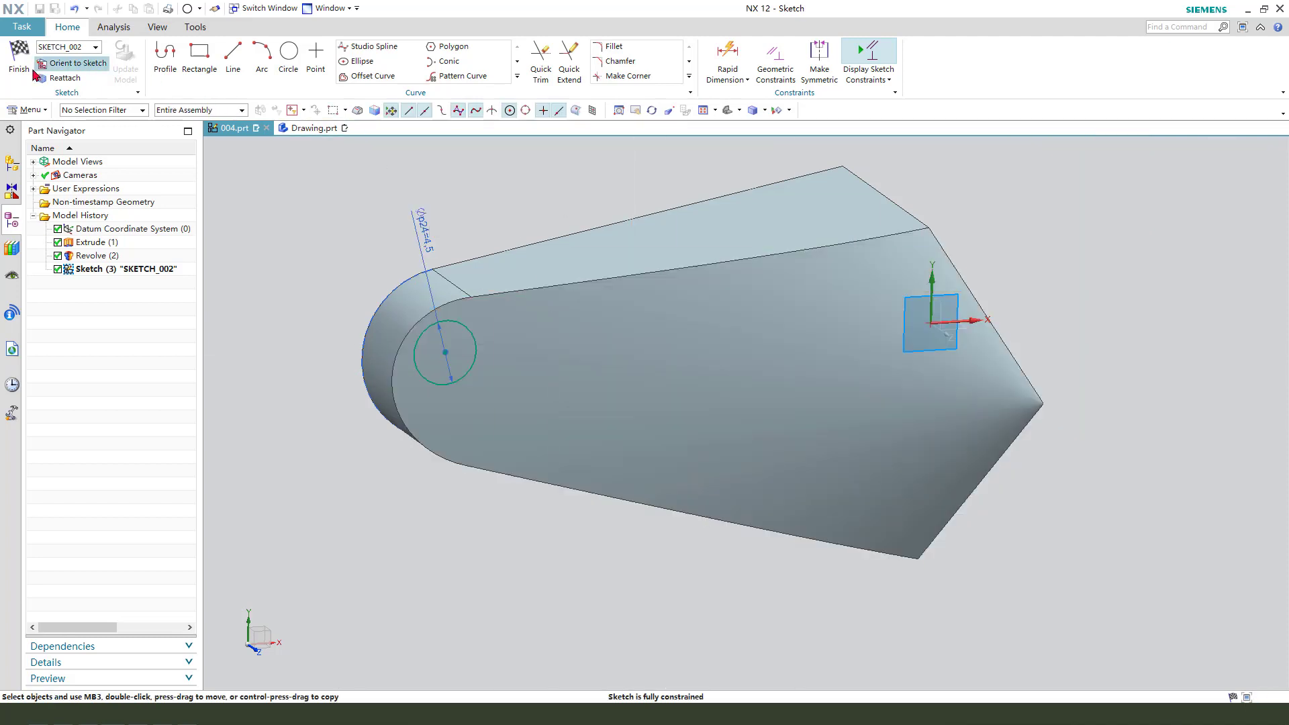
{"action": "left_click", "coordinate": [16, 62]}
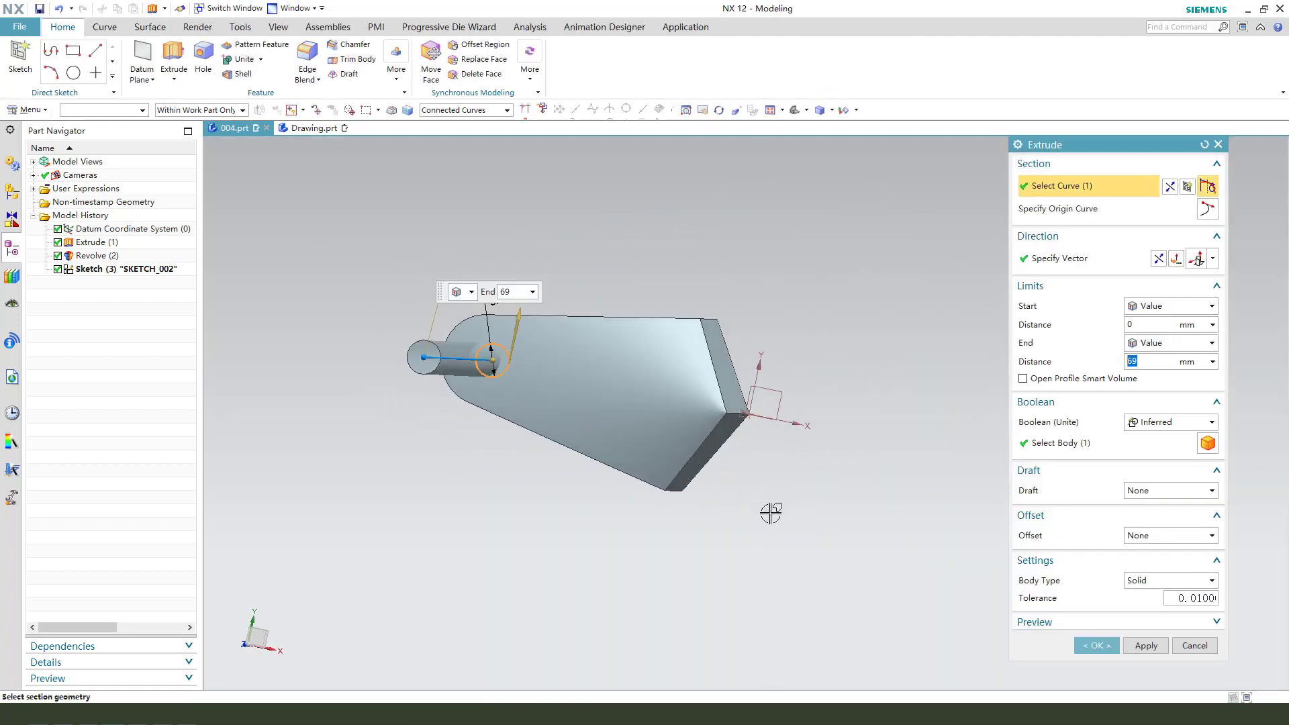
Step: Subtract the 4.5 mm circle from the arm as an extrusion from 0 to 69 mm
{"action": "mouse_move", "coordinate": [772, 512]}
{"action": "middle_mouse_down"}
{"action": "mouse_move", "coordinate": [783, 466]}
{"action": "mouse_move", "coordinate": [798, 463]}
{"action": "middle_mouse_up"}
{"action": "left_click", "coordinate": [1166, 421]}
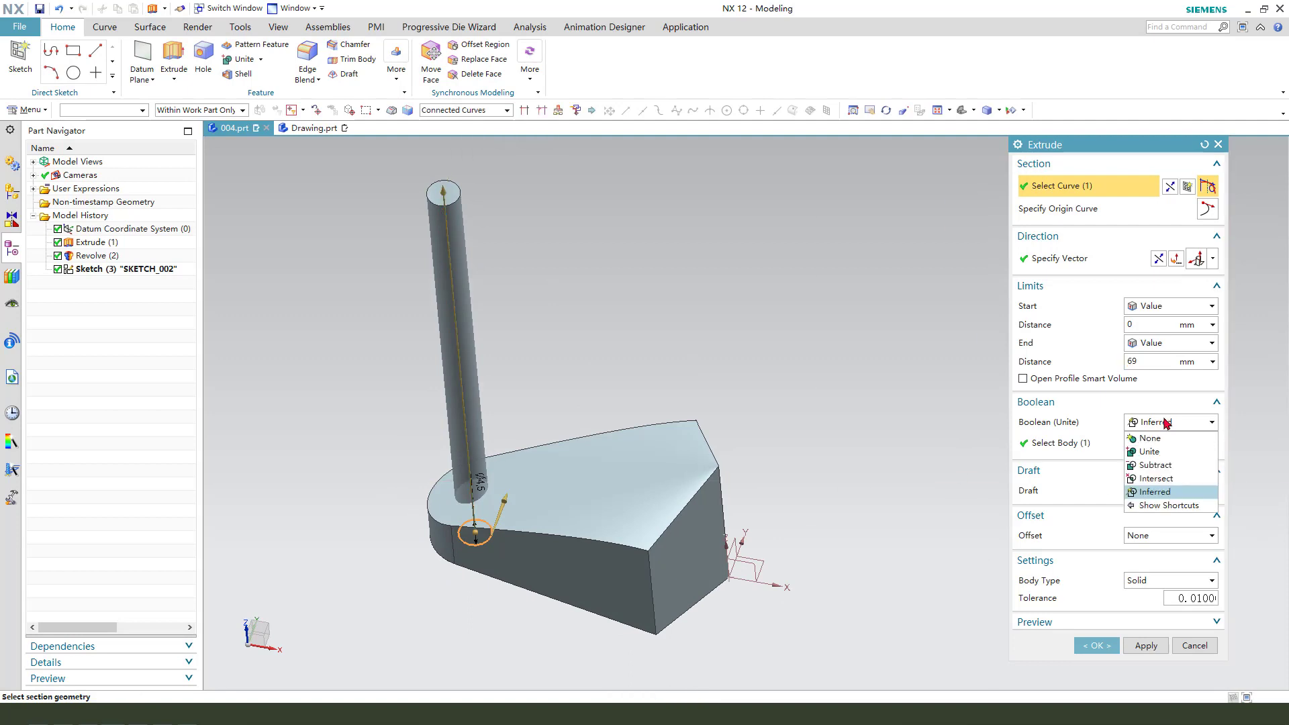
{"action": "left_click", "coordinate": [1172, 470]}
{"action": "scroll", "coordinate": [719, 478], "scroll_direction": "down", "scroll_amount": 3}
{"action": "left_click", "coordinate": [1096, 645]}
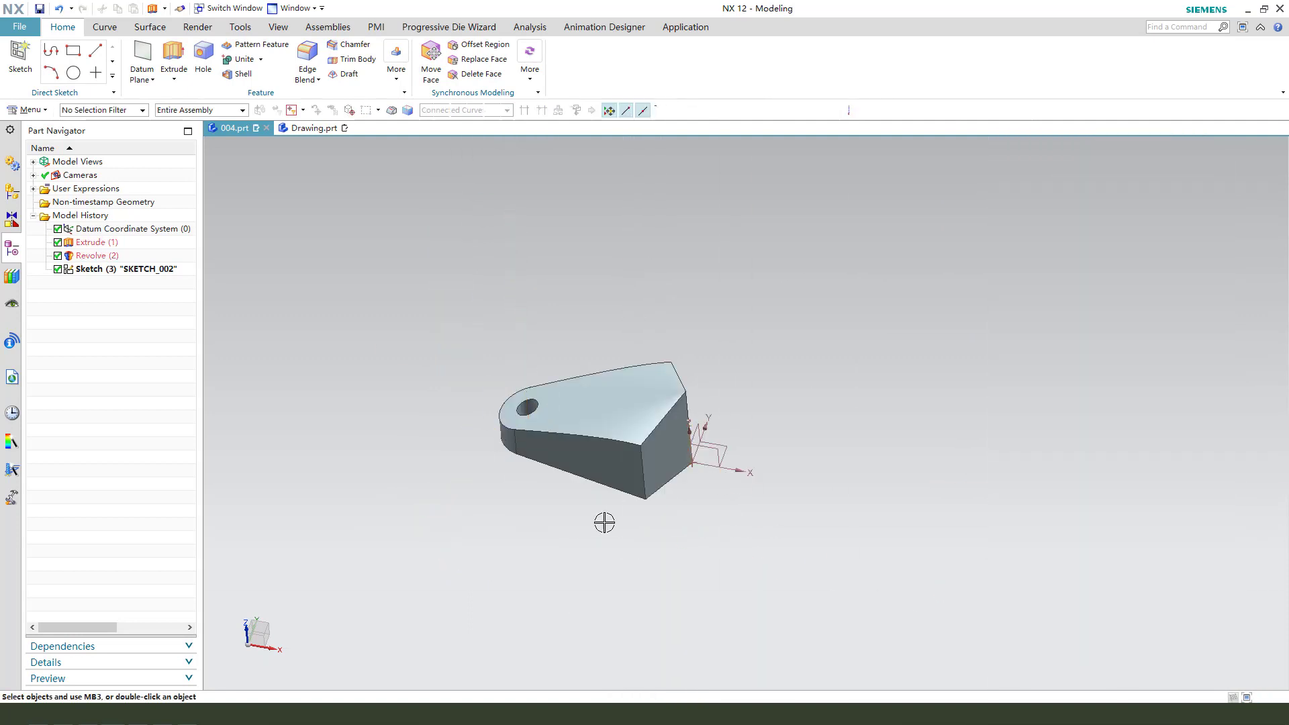
Step: For another Extrude, sketch a circle about 25.6 mm in diameter on the XY plane, concentric with the hole at the arm's rounded end
{"action": "scroll", "coordinate": [528, 462], "scroll_direction": "up", "scroll_amount": 3}
{"action": "middle_click_drag", "start_coordinate": [541, 434], "coordinate": [562, 452]}
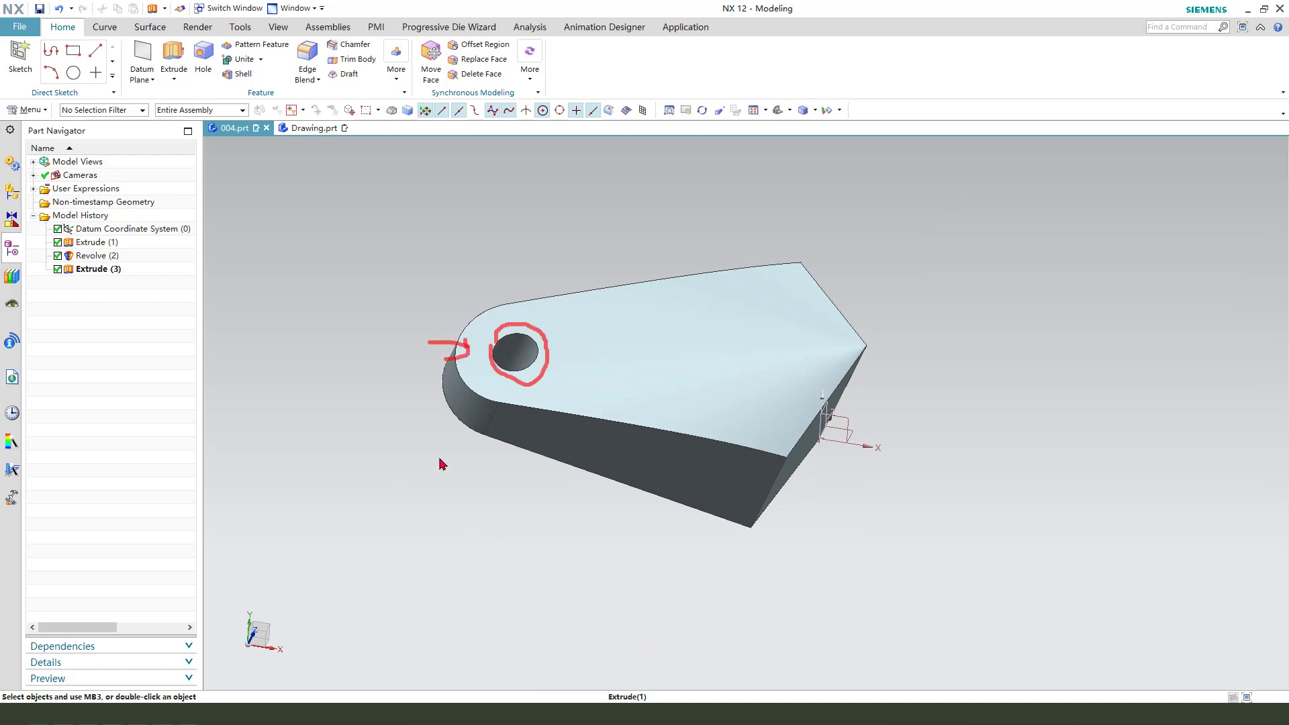
{"action": "left_click", "coordinate": [173, 55]}
{"action": "middle_click_drag", "start_coordinate": [926, 455], "coordinate": [796, 381]}
{"action": "left_click", "coordinate": [790, 386]}
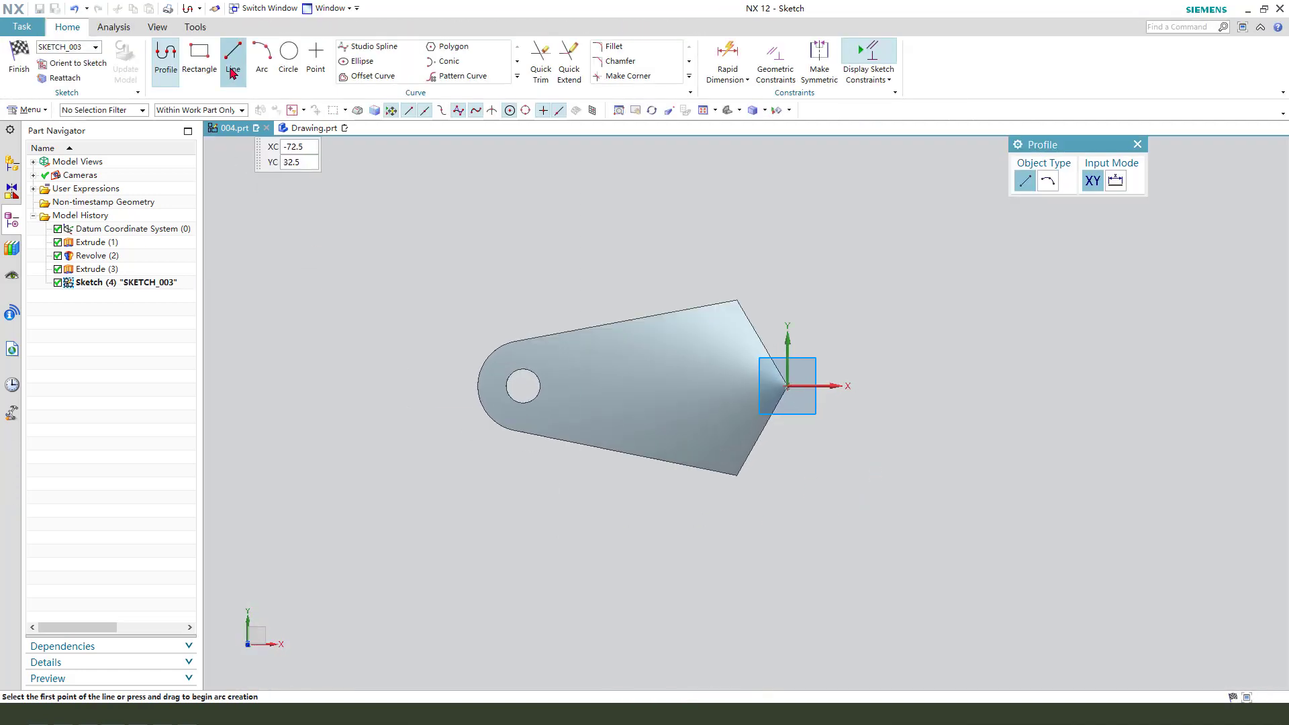
{"action": "left_click", "coordinate": [287, 53]}
{"action": "scroll", "coordinate": [512, 438], "scroll_direction": "up", "scroll_amount": 2}
{"action": "middle_click_drag", "start_coordinate": [535, 411], "coordinate": [537, 381]}
{"action": "left_click", "coordinate": [538, 380]}
{"action": "left_click", "coordinate": [555, 271]}
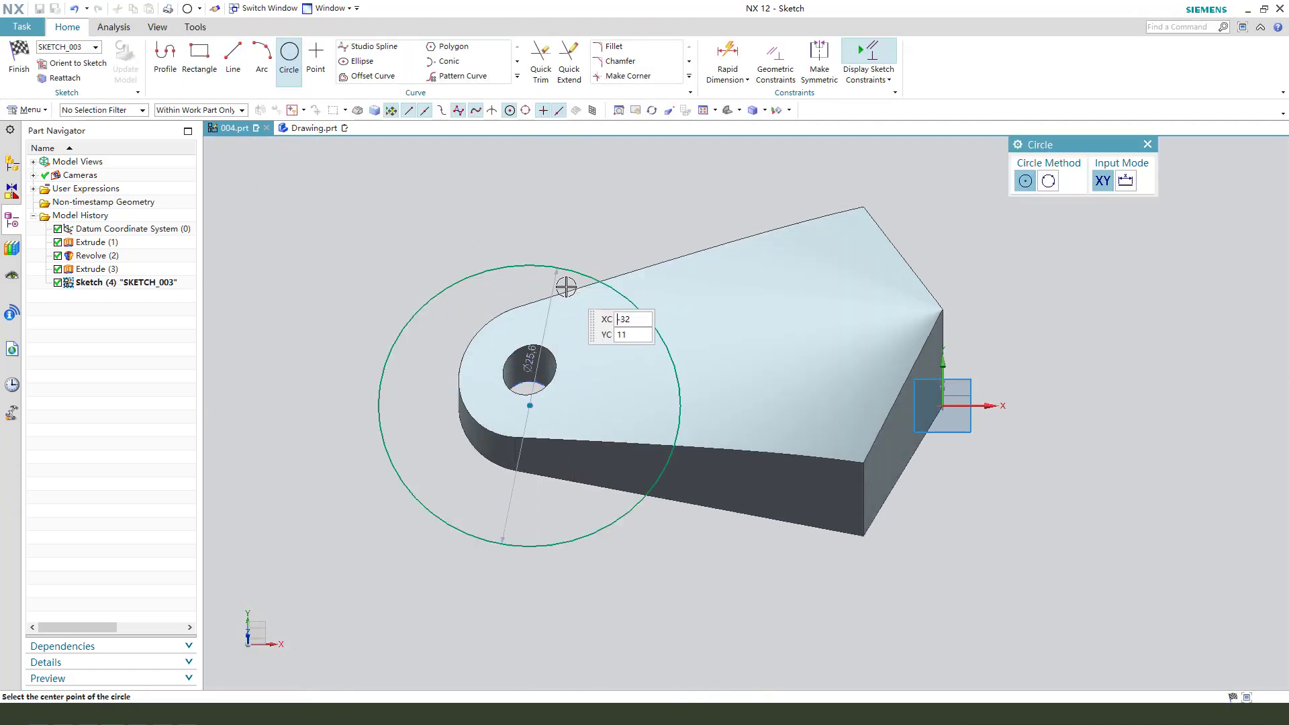
{"action": "key", "text": "Escape"}
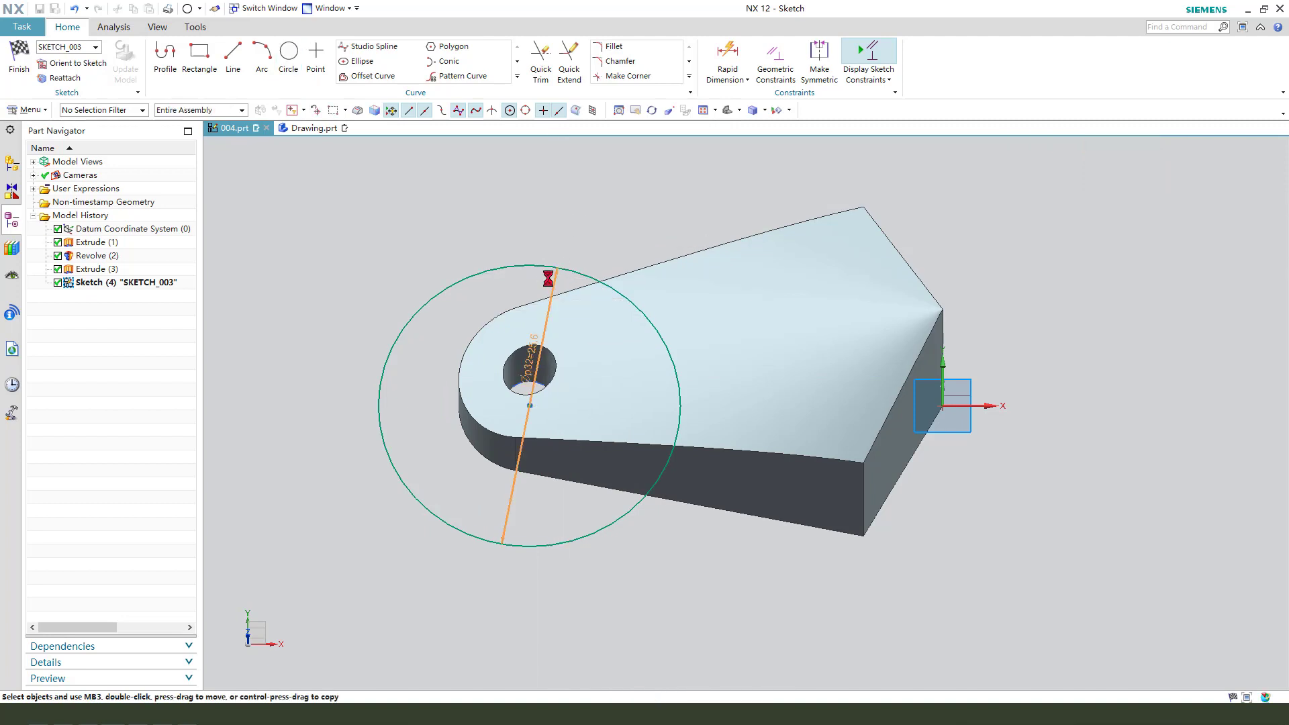
Step: Set the new circle's diameter to 8 mm and finish the sketch
{"action": "double_click", "coordinate": [553, 275]}
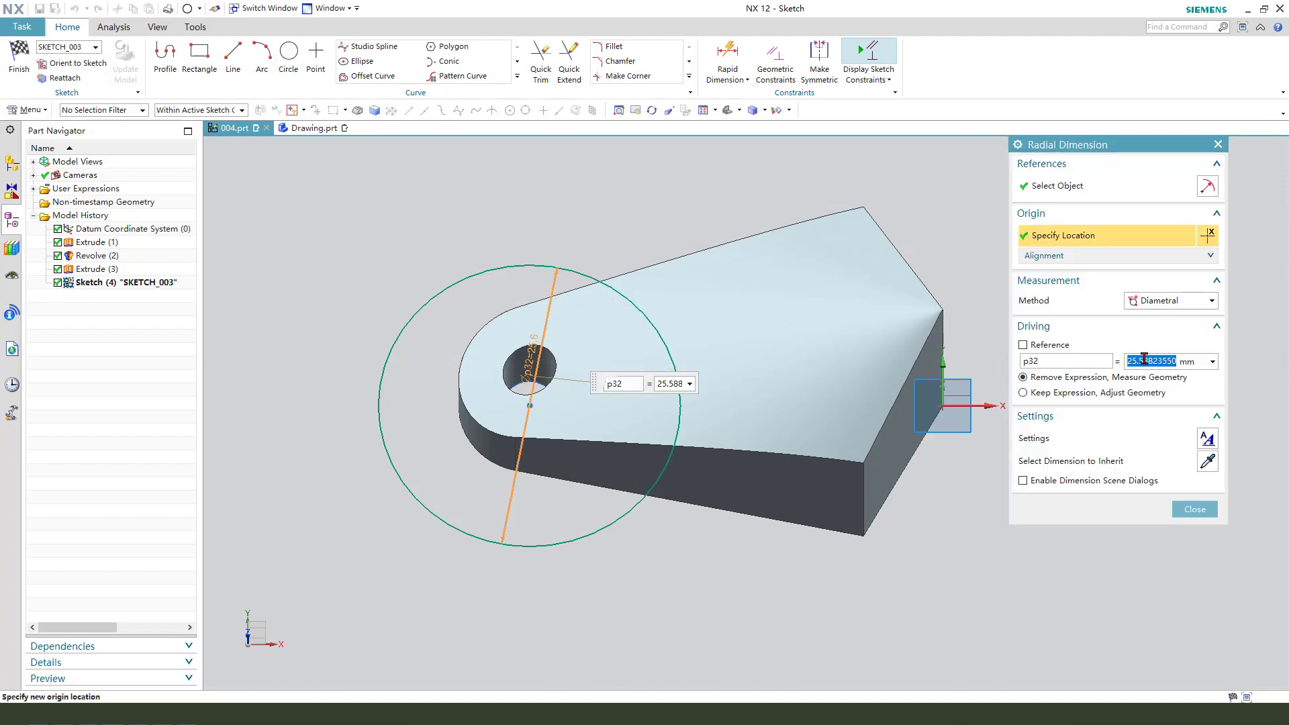
{"action": "key", "text": "Return"}
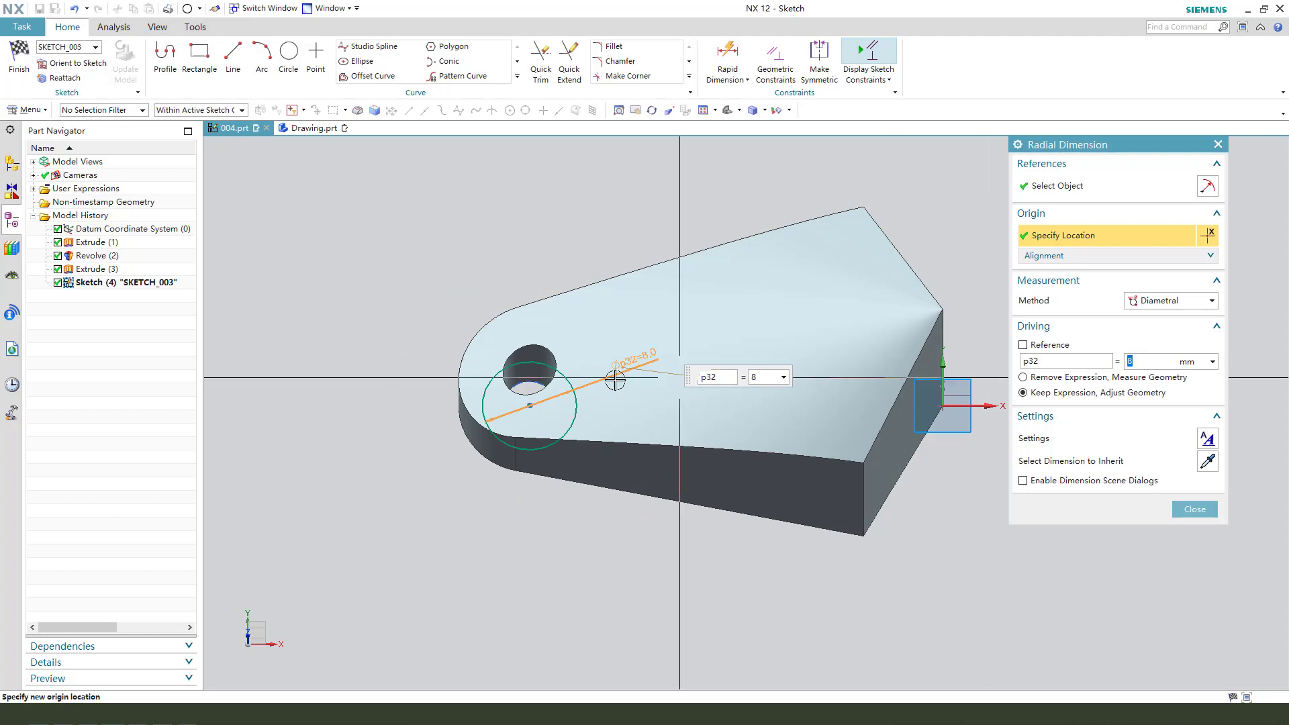
{"action": "key", "text": "Escape"}
{"action": "left_click", "coordinate": [19, 61]}
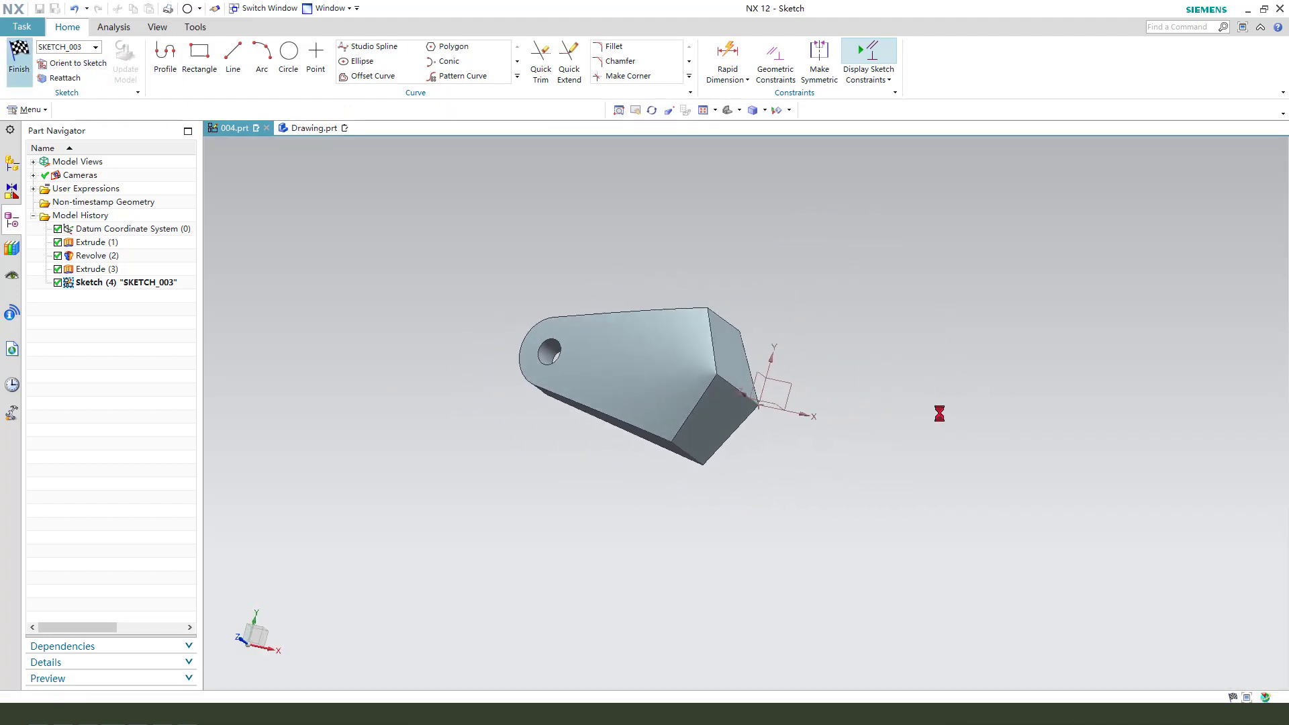
Step: Cut the counterbore by extruding the 8 mm circle with Subtract from a 4 mm start to a 69 mm end
{"action": "middle_click_drag", "start_coordinate": [783, 432], "coordinate": [802, 368]}
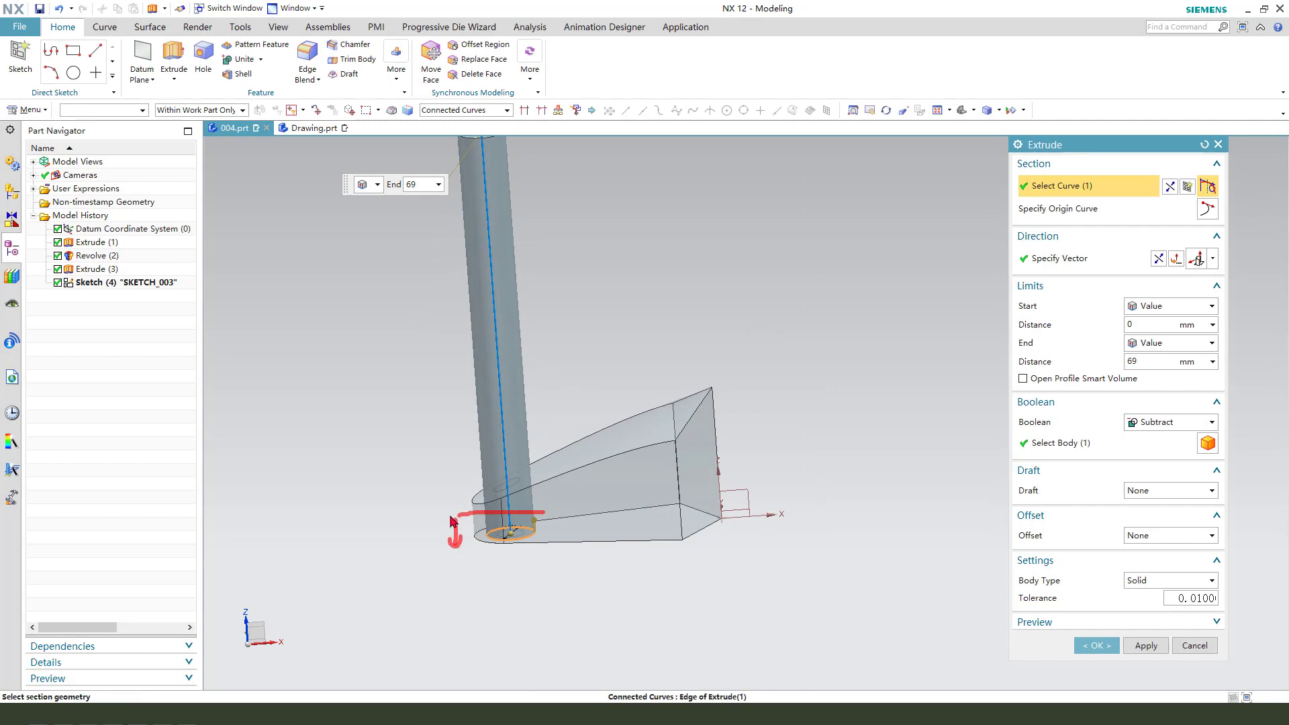
{"action": "left_click", "coordinate": [1150, 323]}
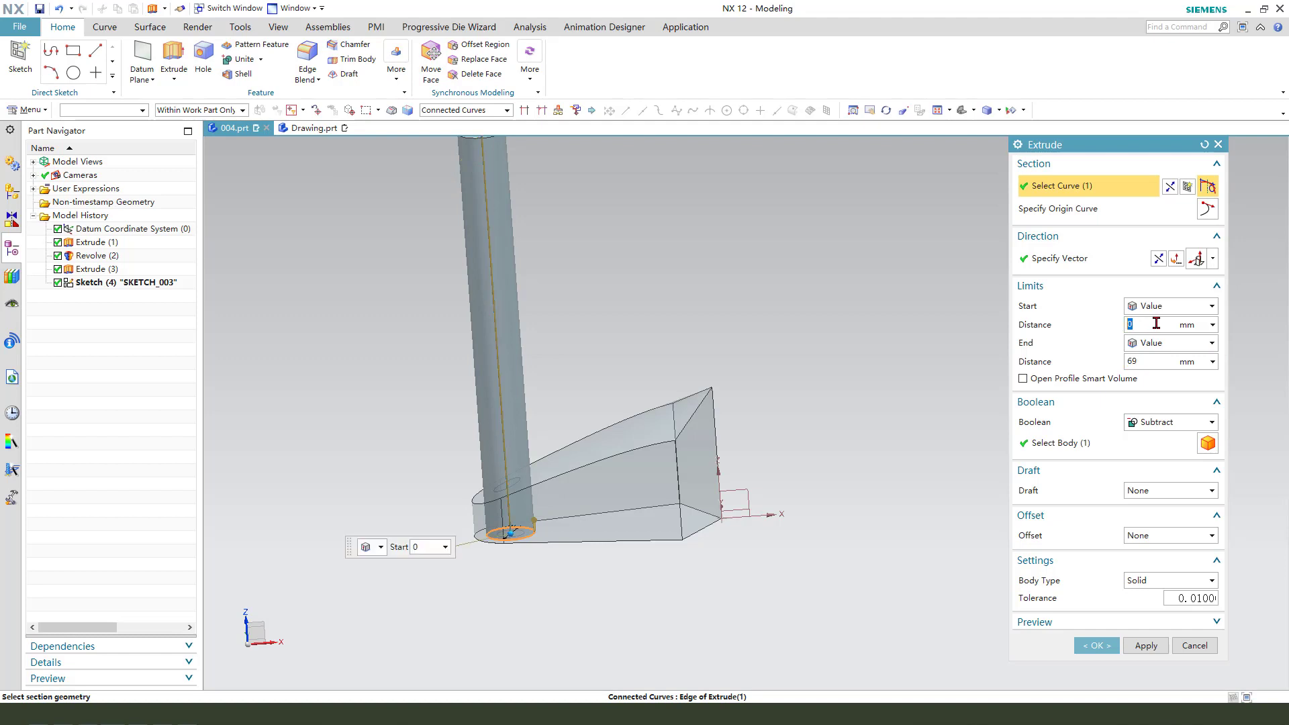
{"action": "type", "text": "4"}
{"action": "key", "text": "Return"}
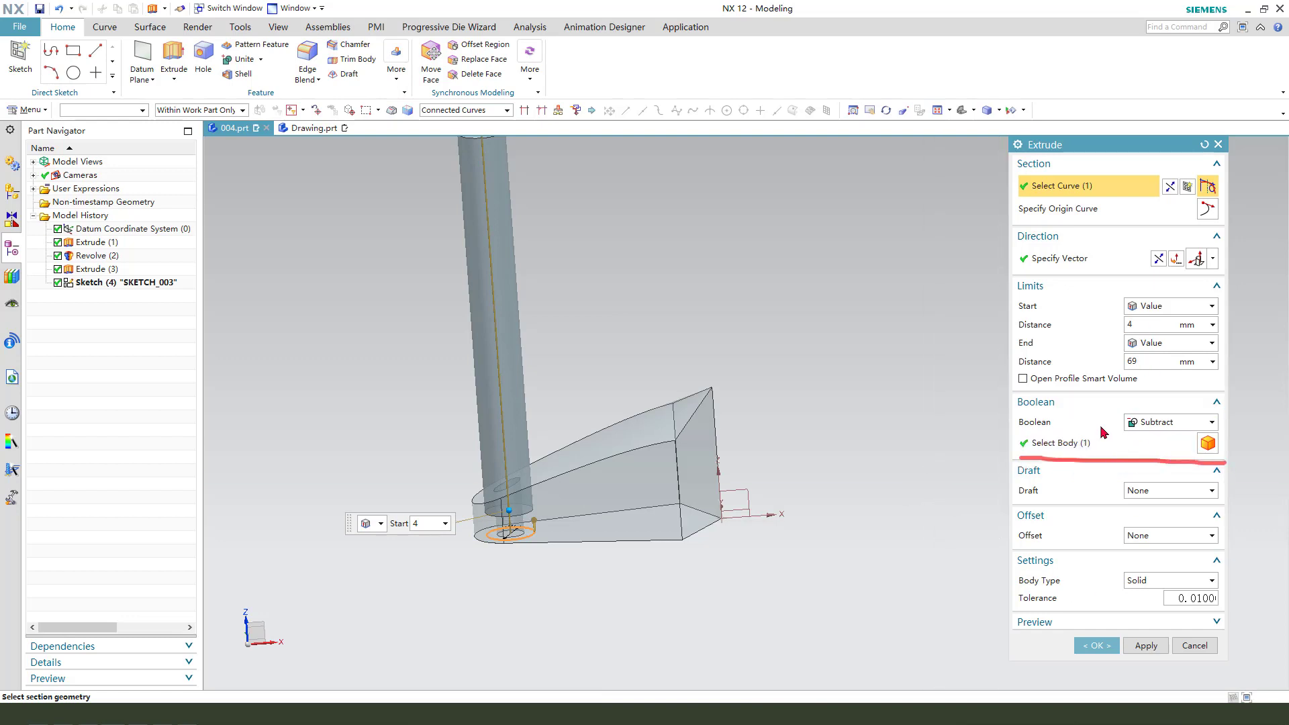
{"action": "left_click", "coordinate": [1096, 645]}
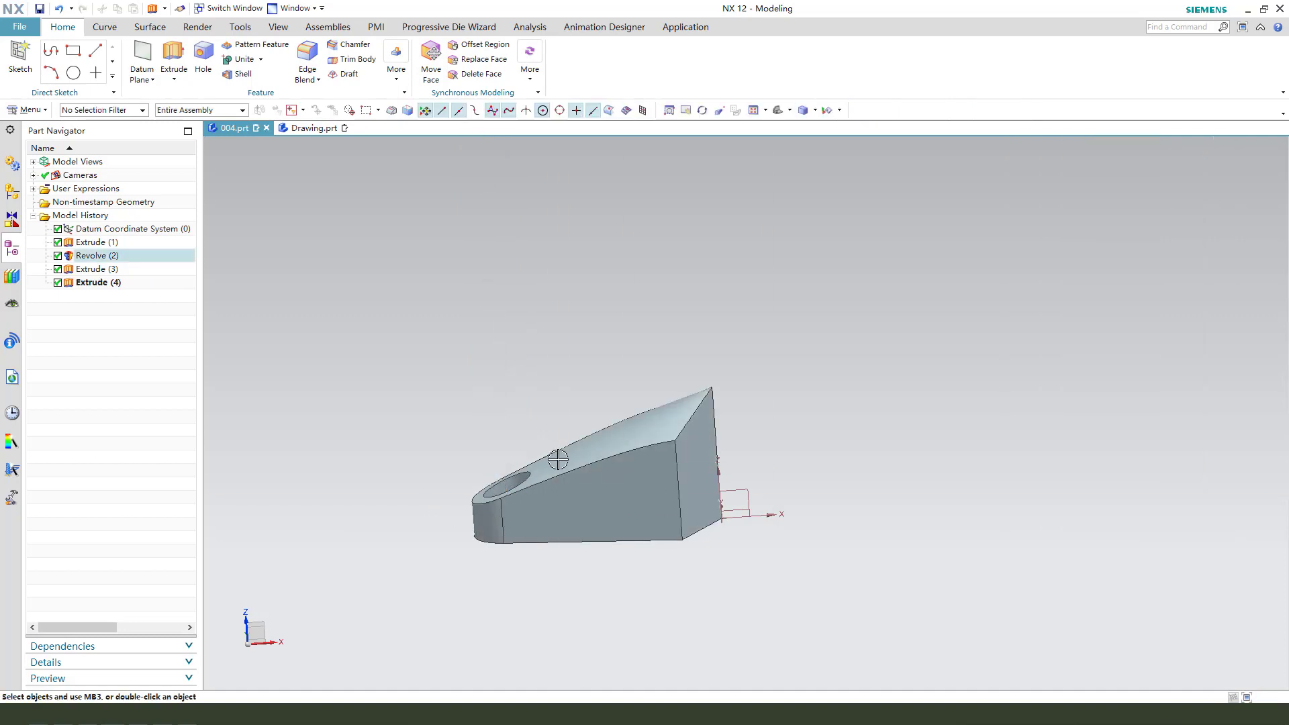
Step: Start a Pattern Geometry of the arm body and choose the Circular layout
{"action": "middle_click_drag", "start_coordinate": [672, 403], "coordinate": [500, 179]}
{"action": "left_click", "coordinate": [396, 77]}
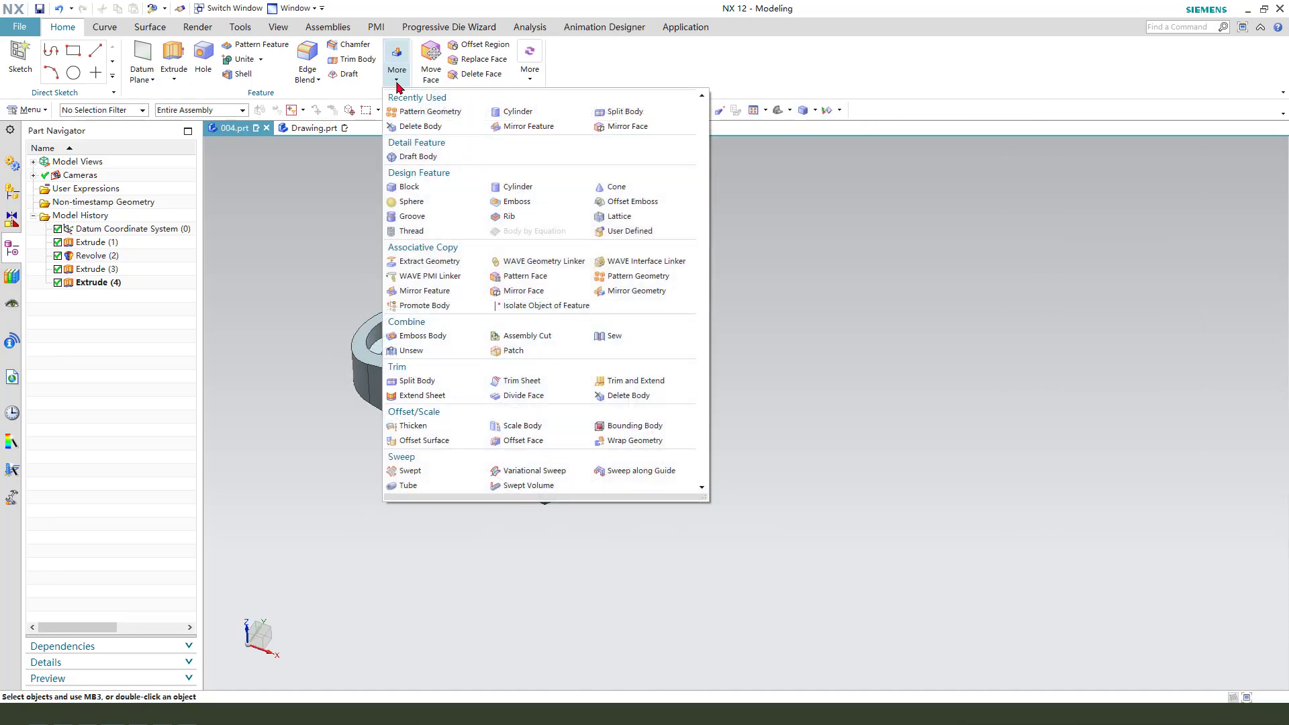
{"action": "left_click", "coordinate": [638, 283]}
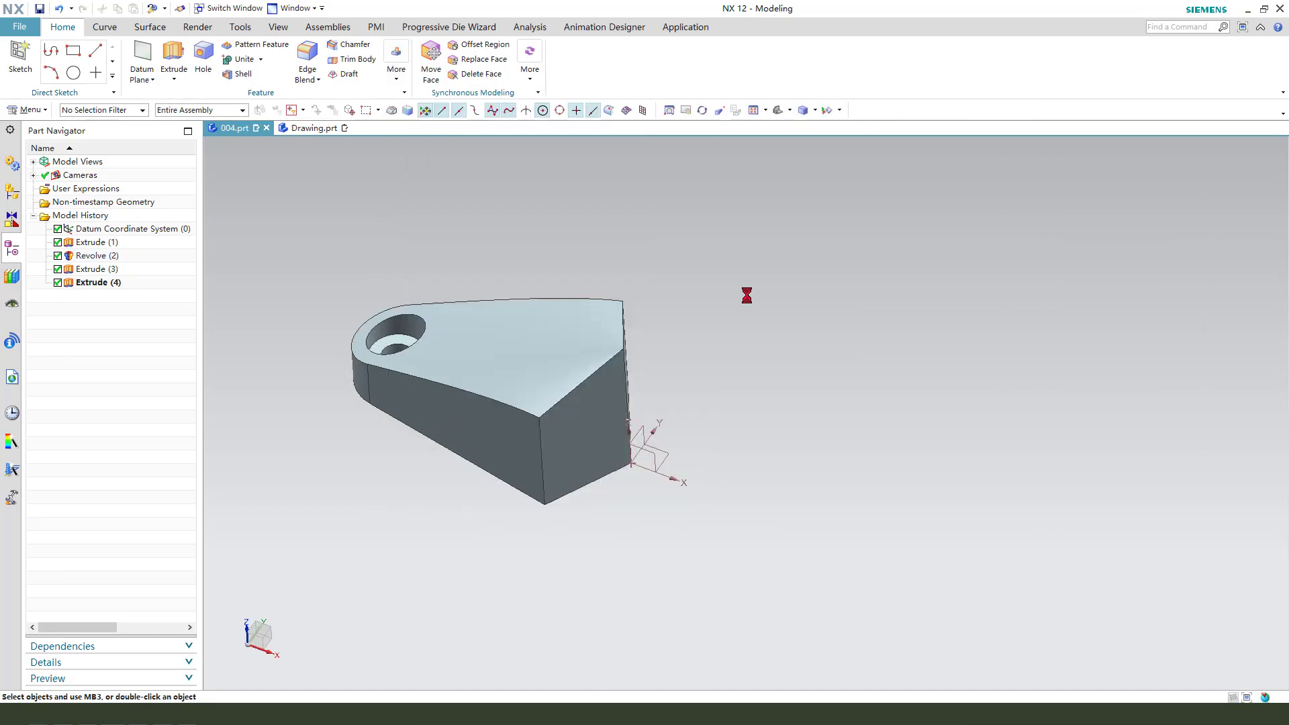
{"action": "left_click", "coordinate": [568, 381]}
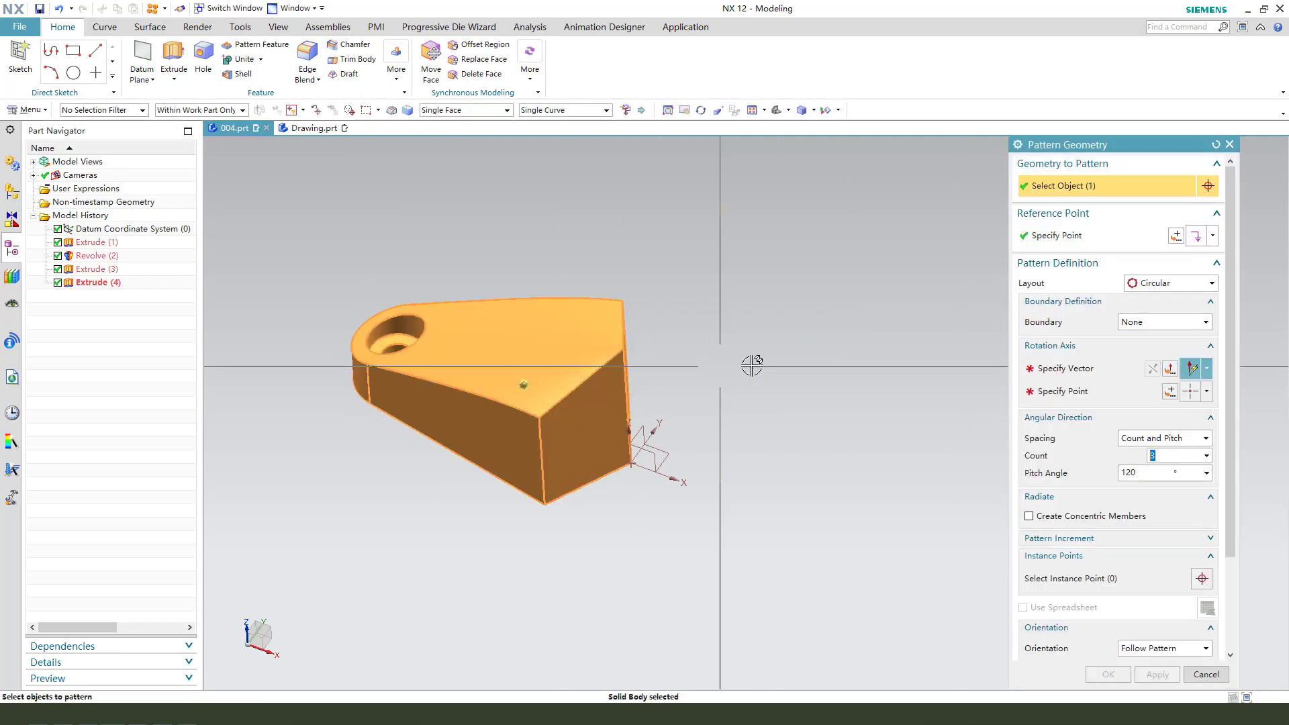
{"action": "left_click", "coordinate": [1153, 285]}
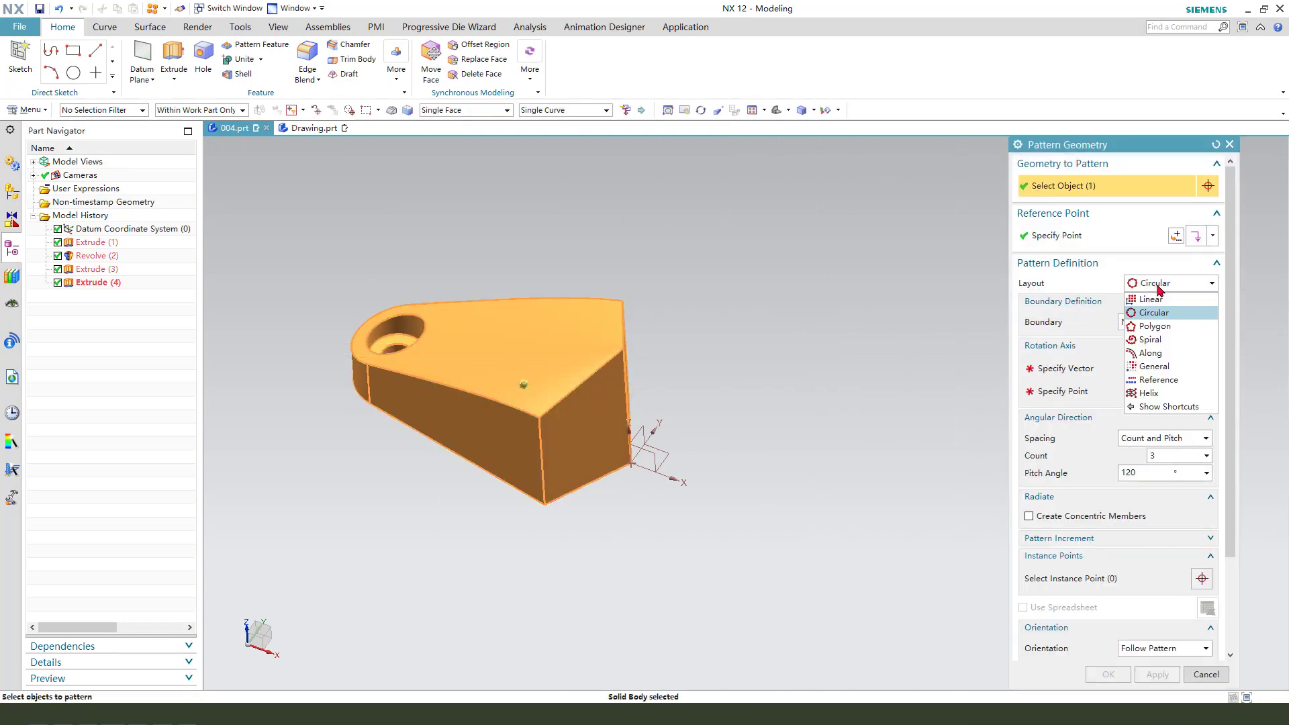
{"action": "left_click", "coordinate": [1161, 308]}
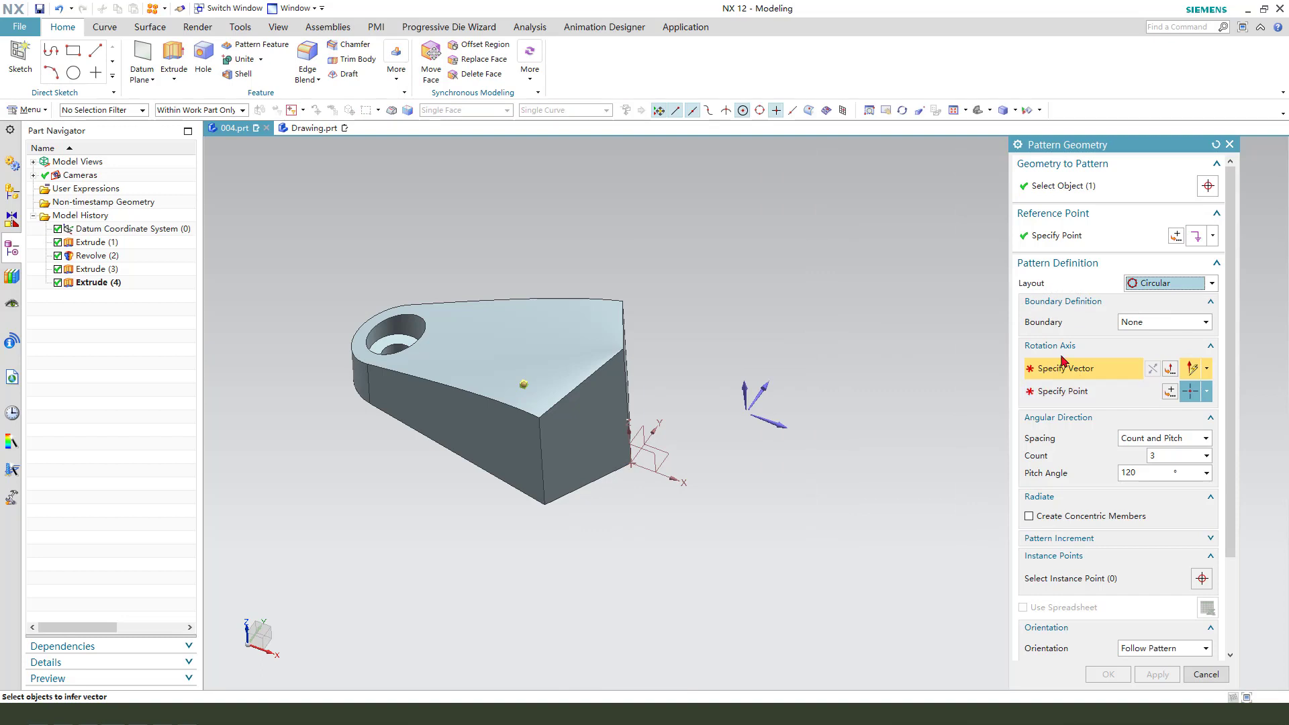
Step: Pattern the arm about the Z axis through the absolute origin (0, 0, 0) with count 3 and a 120° pitch angle
{"action": "left_click", "coordinate": [742, 376]}
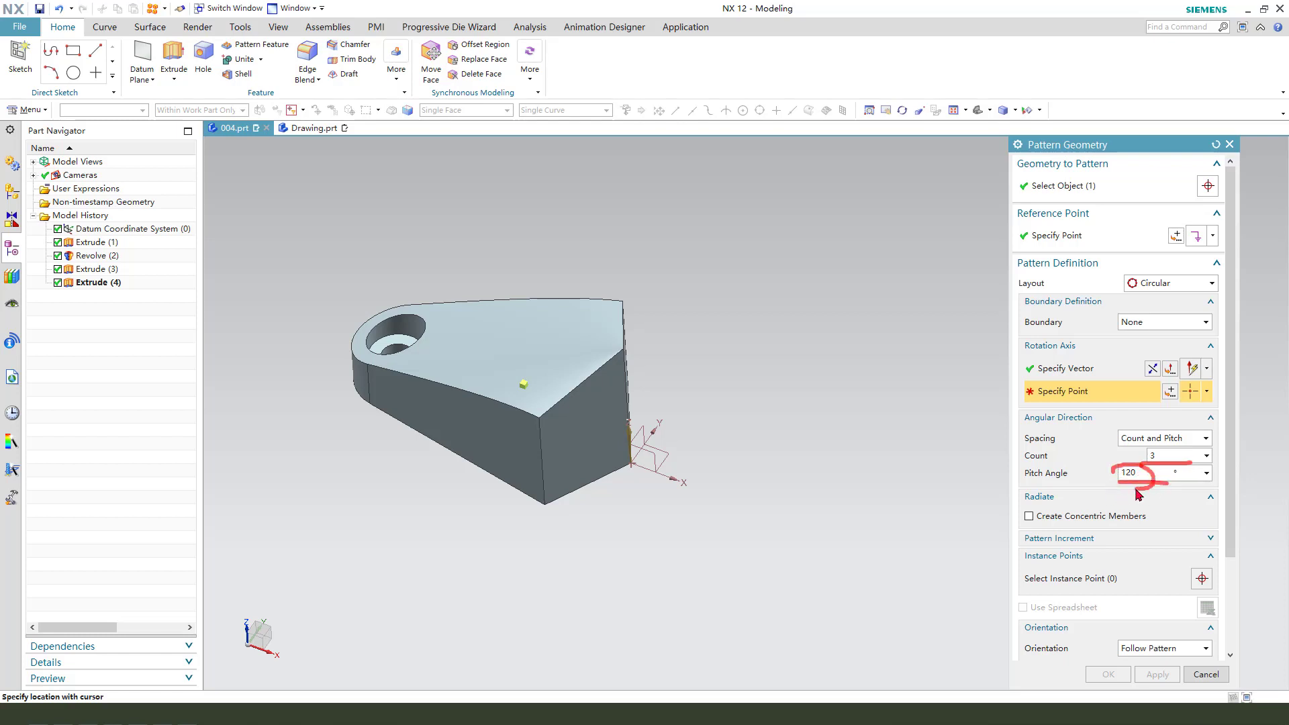
{"action": "scroll", "coordinate": [1185, 523], "scroll_direction": "down", "scroll_amount": 3}
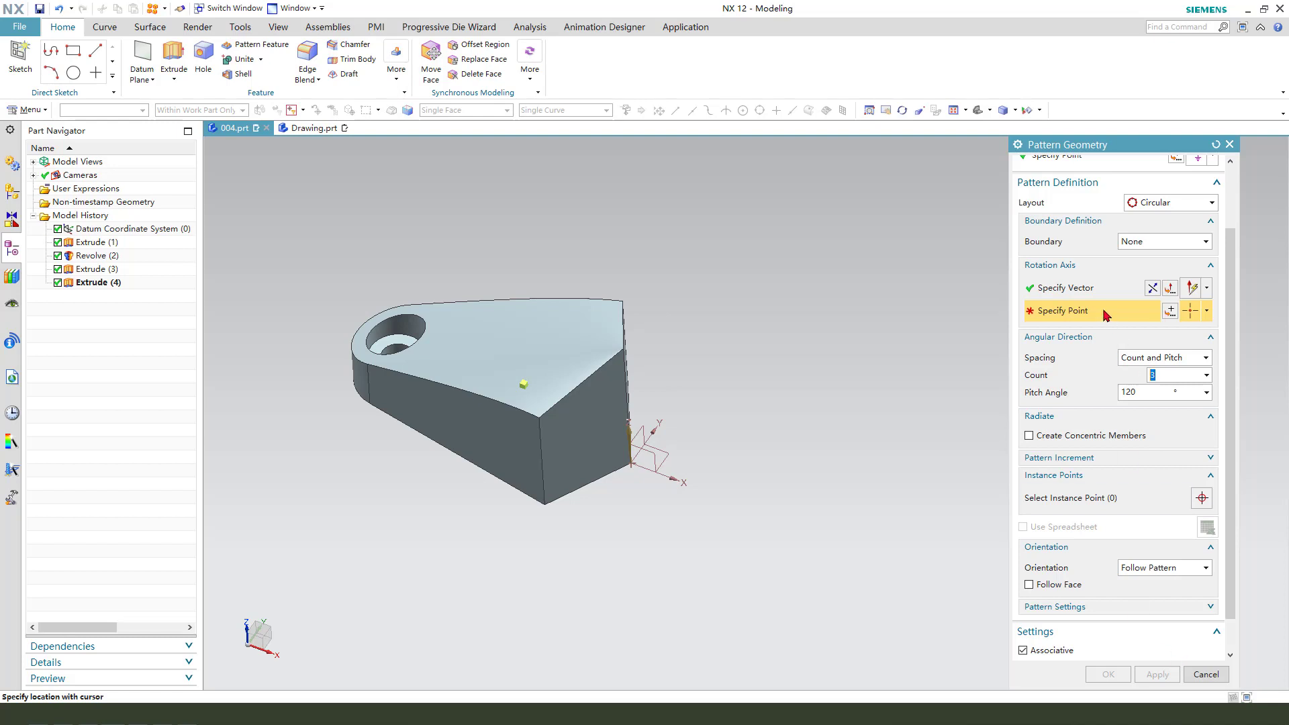
{"action": "left_click", "coordinate": [1171, 310]}
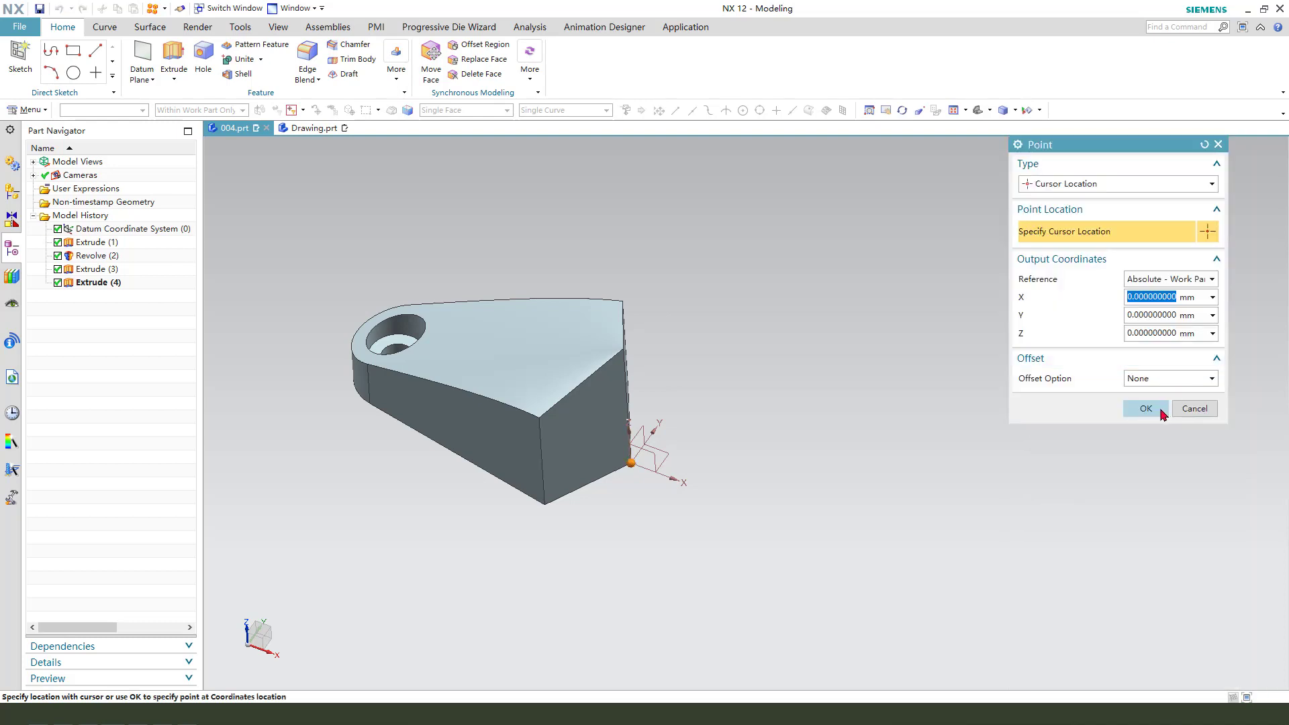
{"action": "left_click", "coordinate": [1149, 408]}
{"action": "left_click", "coordinate": [1119, 670]}
Step: Unite the three arm bodies into one solid, using the original arm as target and the two copies as tools
{"action": "scroll", "coordinate": [786, 359], "scroll_direction": "down", "scroll_amount": 2}
{"action": "middle_click_drag", "start_coordinate": [757, 307], "coordinate": [733, 351]}
{"action": "left_click", "coordinate": [243, 59]}
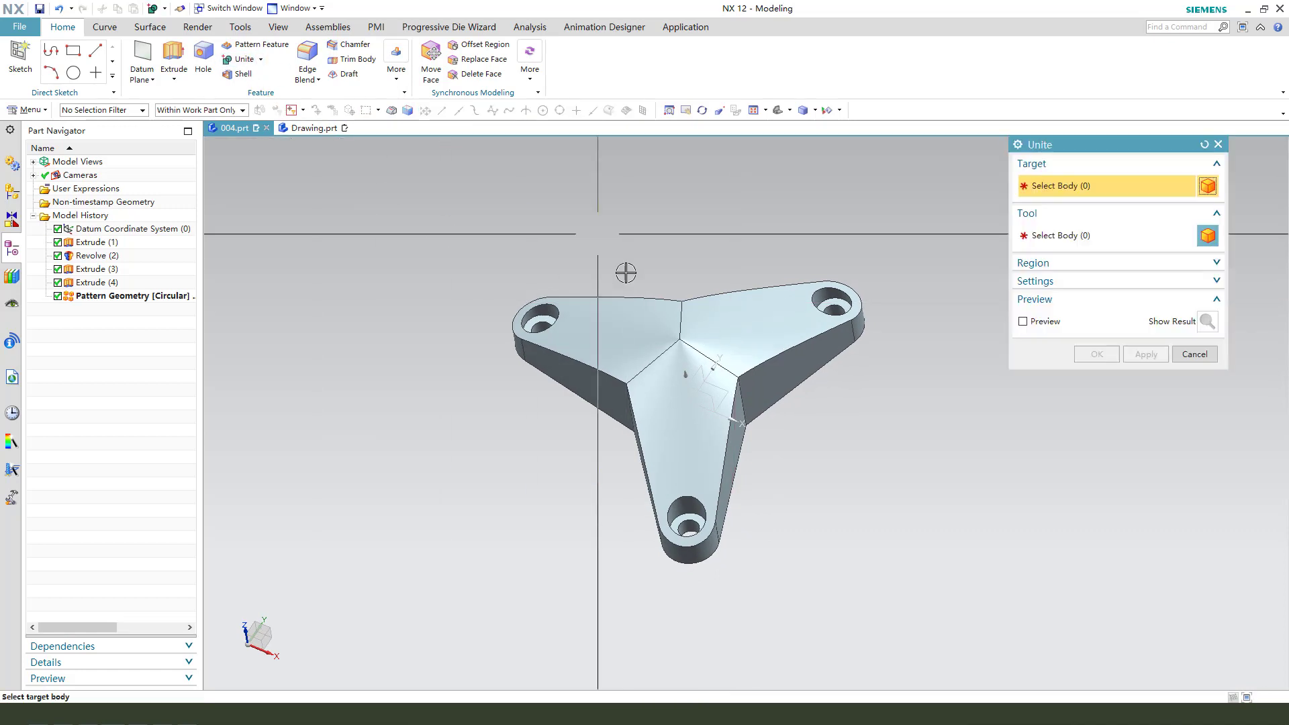
{"action": "left_click", "coordinate": [598, 325]}
{"action": "left_click", "coordinate": [777, 297]}
{"action": "left_click", "coordinate": [672, 432]}
{"action": "left_click", "coordinate": [1095, 354]}
Step: Blend the three vertical inner edges where neighbouring arms meet with a 22 mm radius
{"action": "middle_click_drag", "start_coordinate": [1013, 417], "coordinate": [920, 446]}
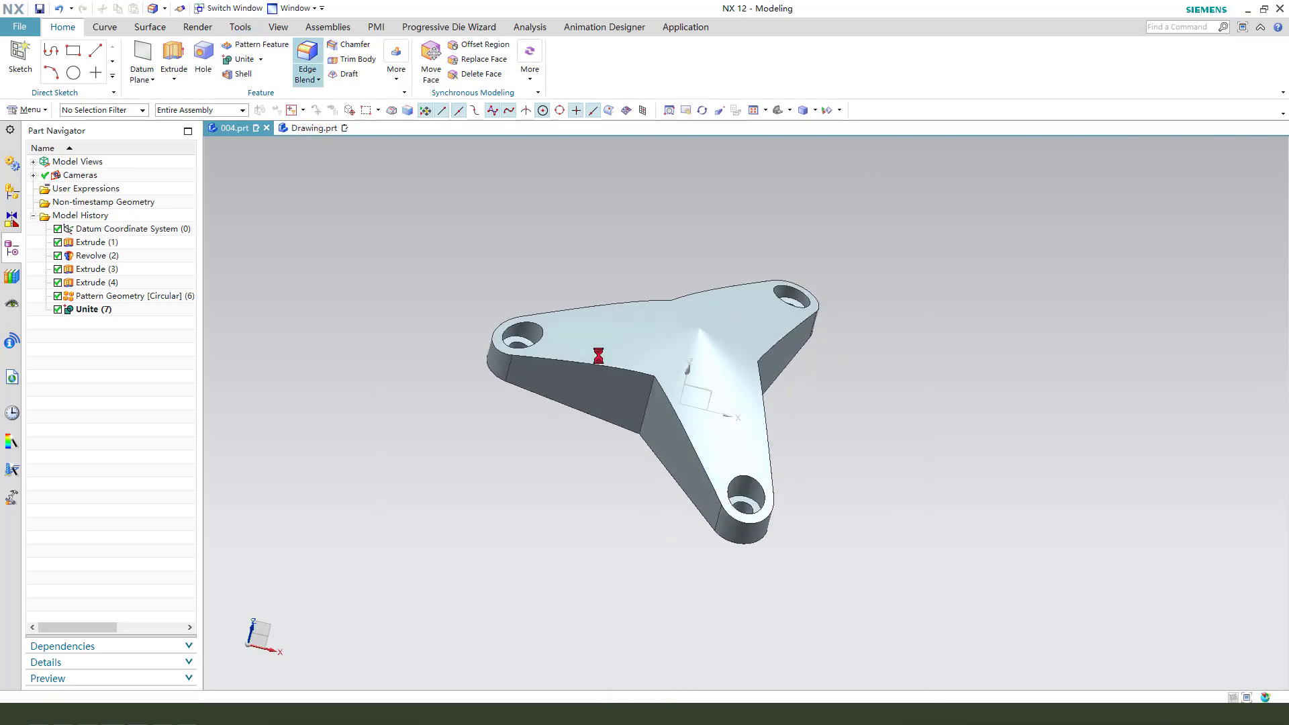
{"action": "left_click", "coordinate": [643, 403]}
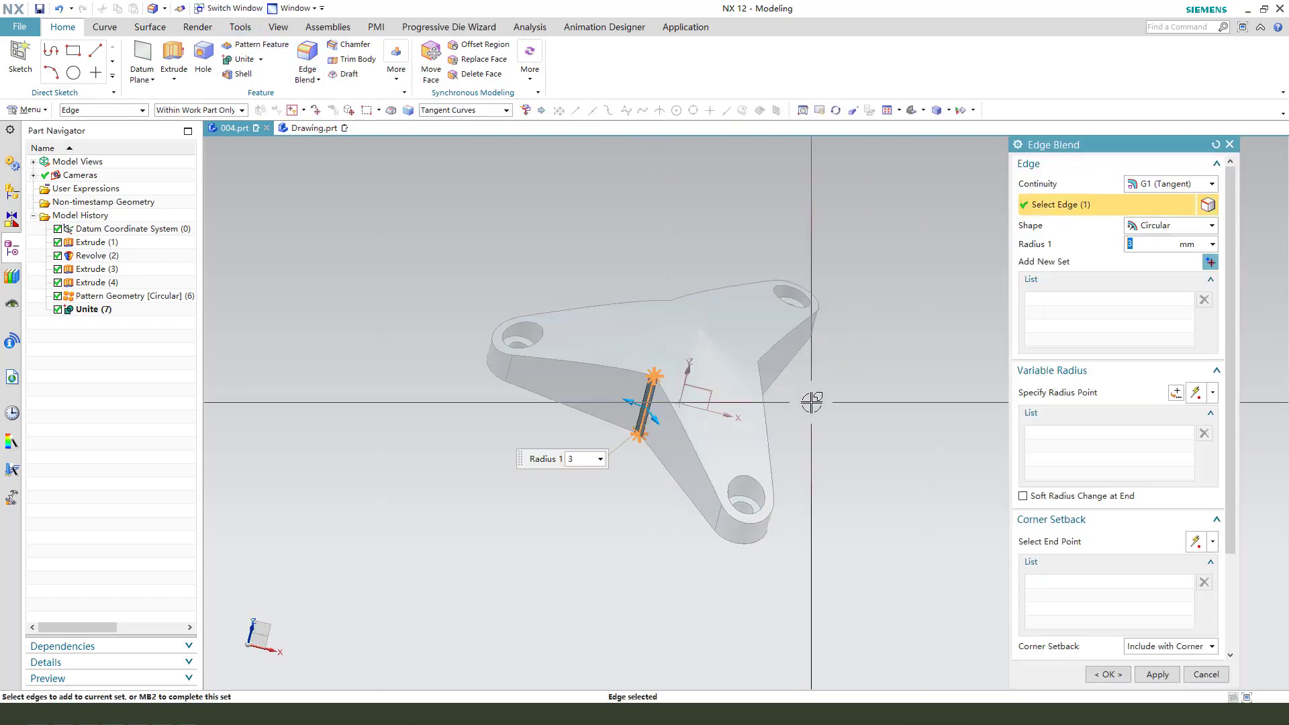
{"action": "middle_click_drag", "start_coordinate": [810, 402], "coordinate": [743, 401]}
{"action": "left_click", "coordinate": [719, 378]}
{"action": "middle_click_drag", "start_coordinate": [699, 257], "coordinate": [695, 341]}
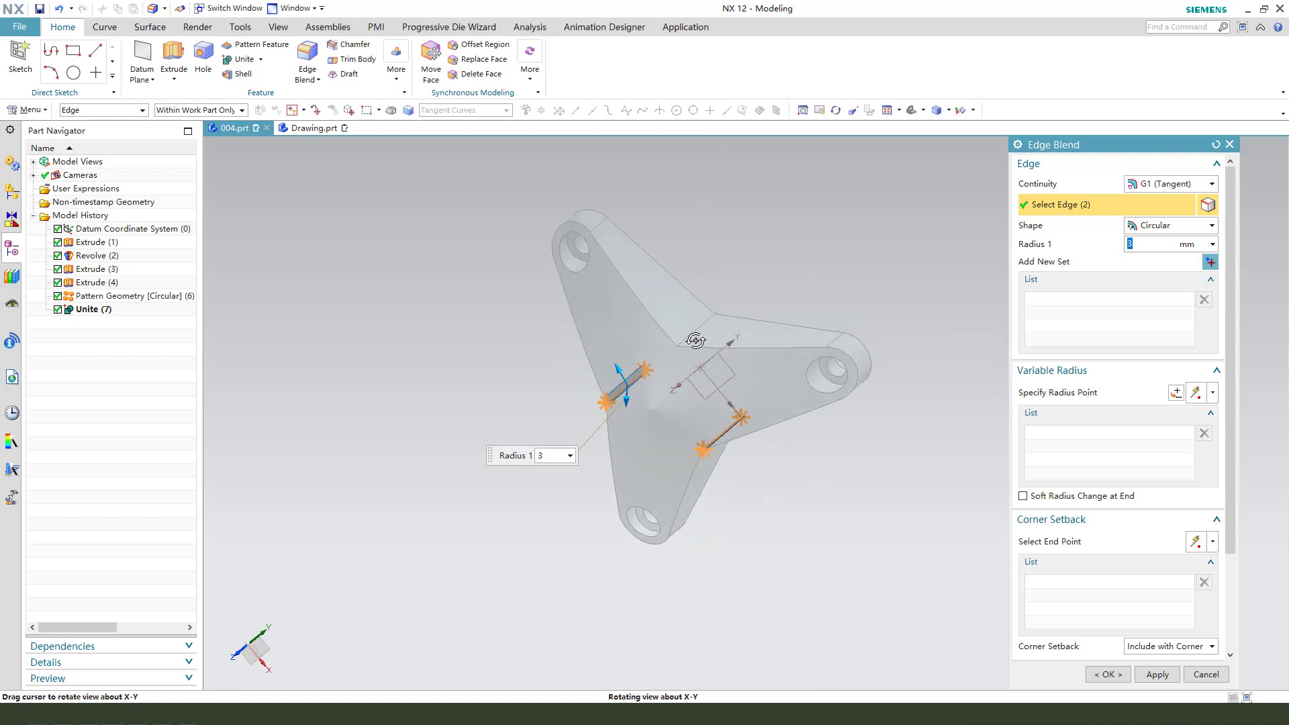
{"action": "left_click", "coordinate": [696, 328]}
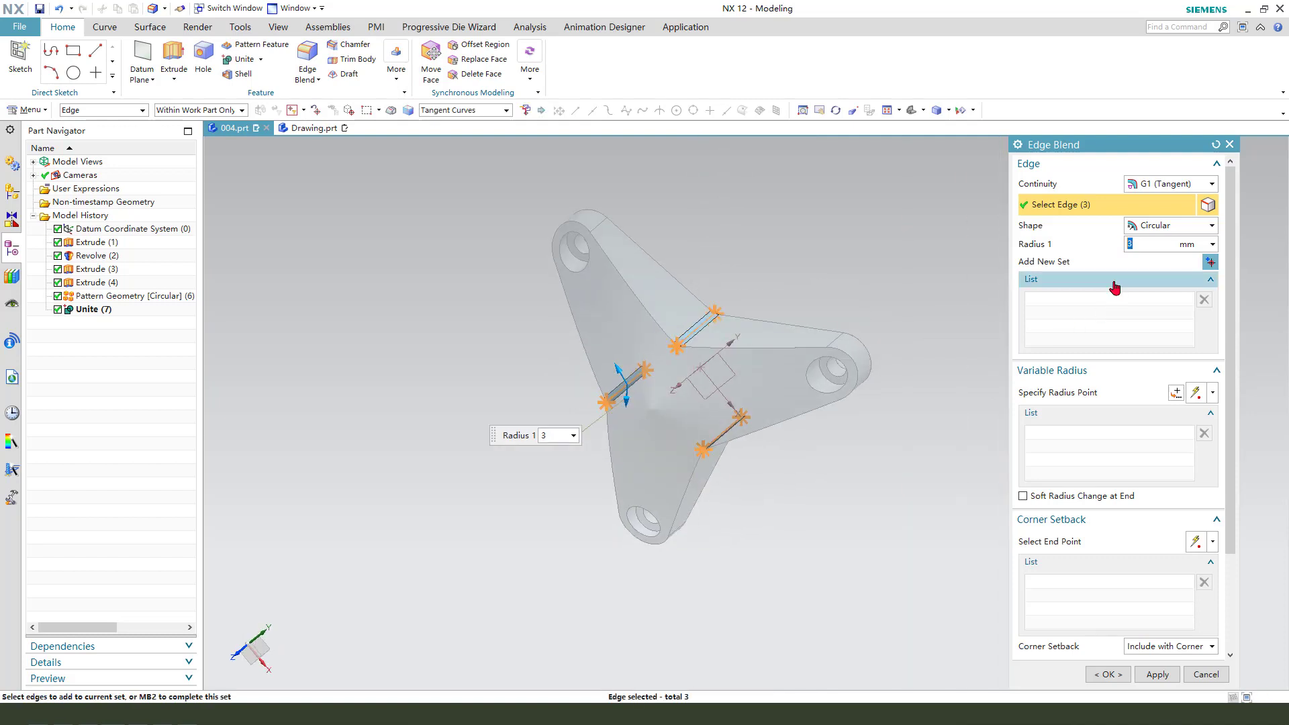
{"action": "left_click", "coordinate": [1108, 674]}
Step: For a new Extrude, sketch a circle about 21.7 mm in diameter on the XY plane, centred on the origin
{"action": "middle_click_drag", "start_coordinate": [762, 498], "coordinate": [794, 432]}
{"action": "left_click", "coordinate": [172, 57]}
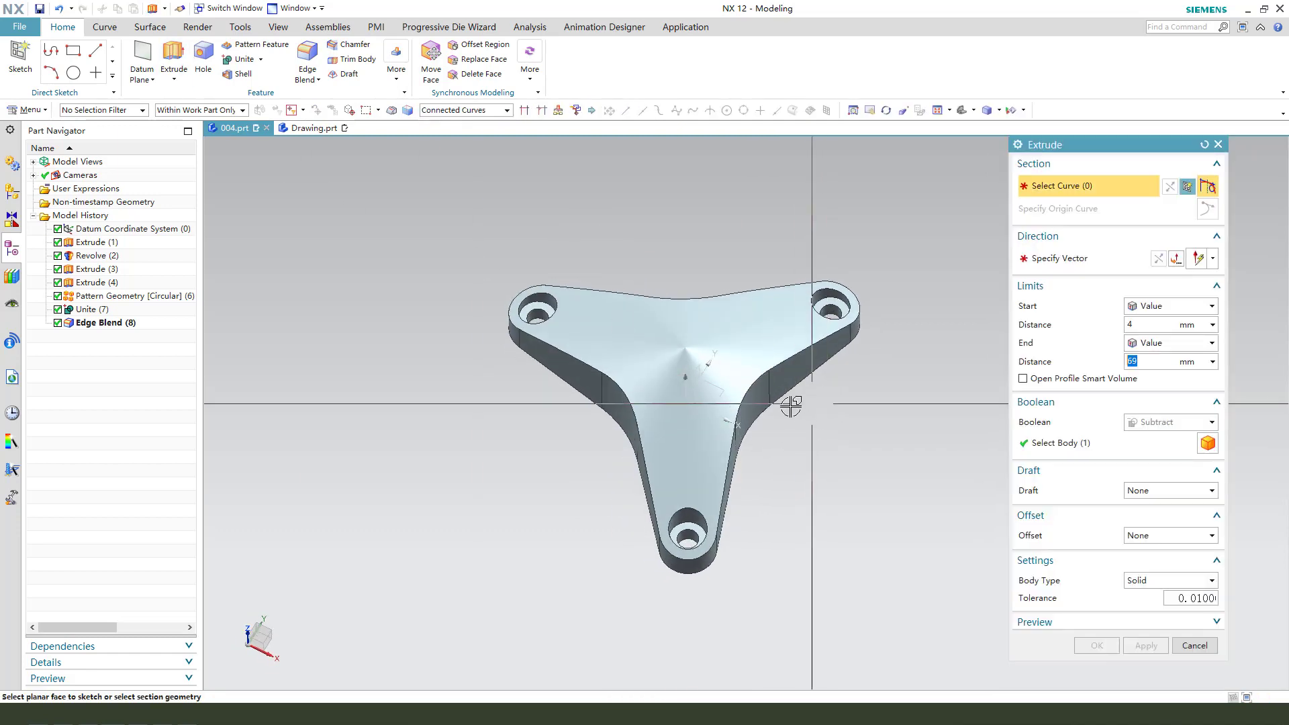
{"action": "left_click", "coordinate": [713, 394]}
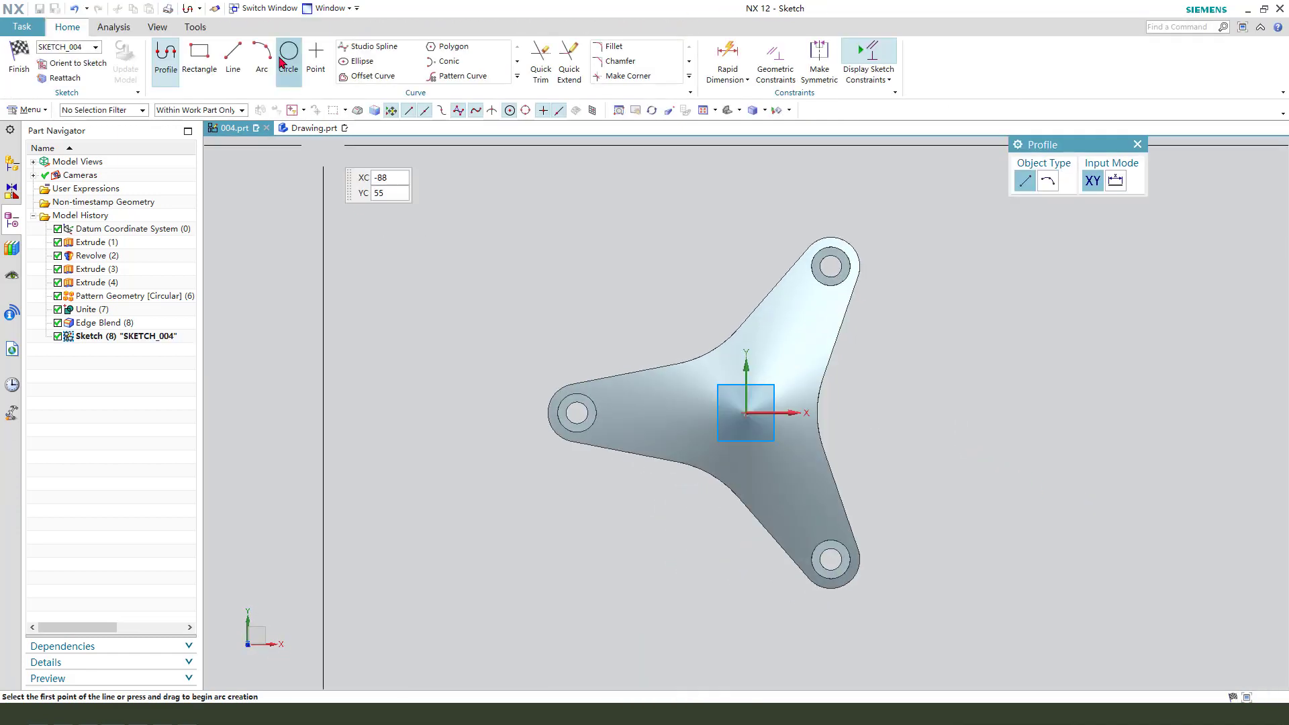
{"action": "left_click", "coordinate": [290, 60]}
{"action": "left_click", "coordinate": [745, 412]}
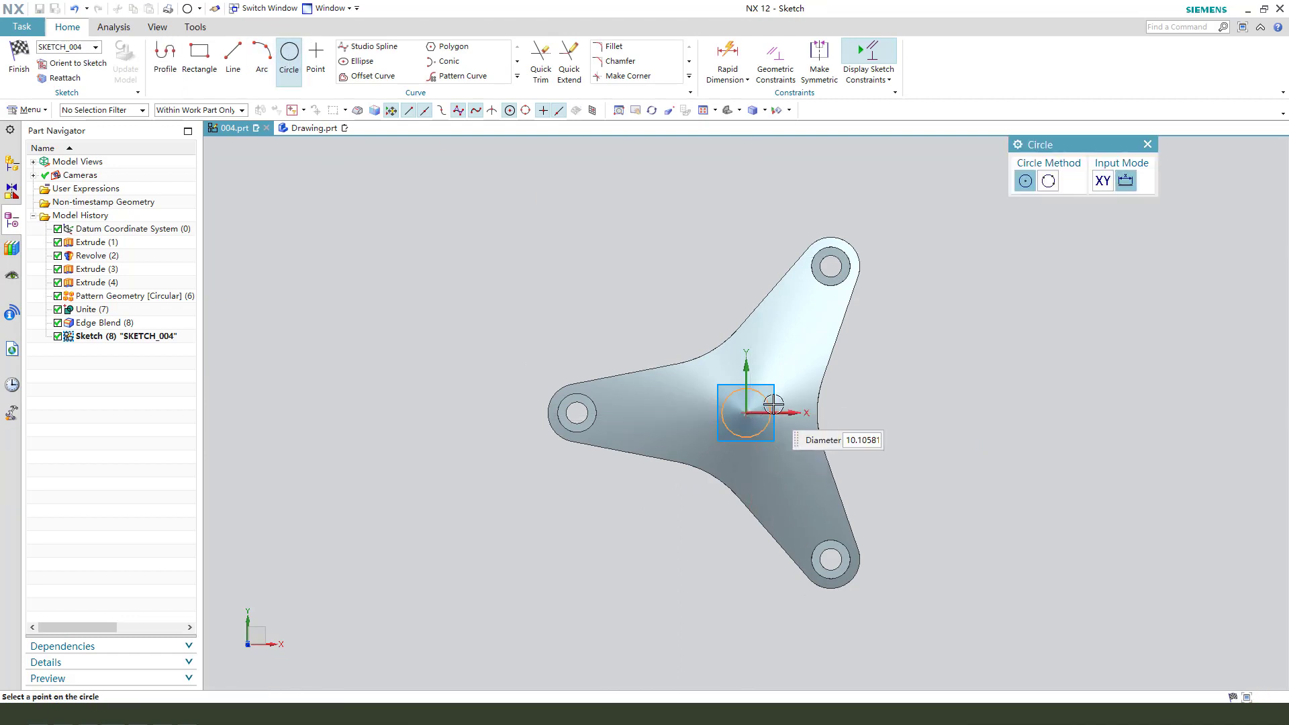
{"action": "left_click", "coordinate": [782, 375]}
{"action": "key", "text": "Escape"}
Step: Set the central circle's diameter to 22 mm and finish the sketch
{"action": "scroll", "coordinate": [805, 386], "scroll_direction": "up", "scroll_amount": 3}
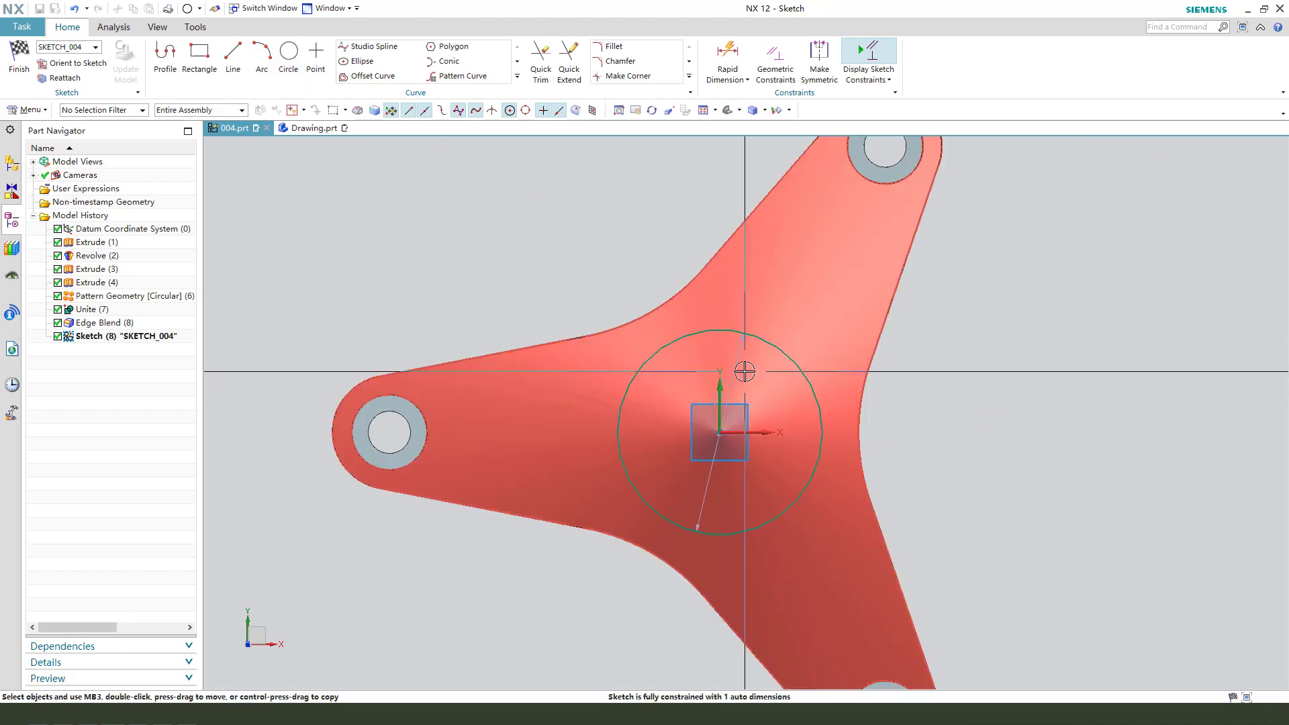
{"action": "double_click", "coordinate": [731, 372]}
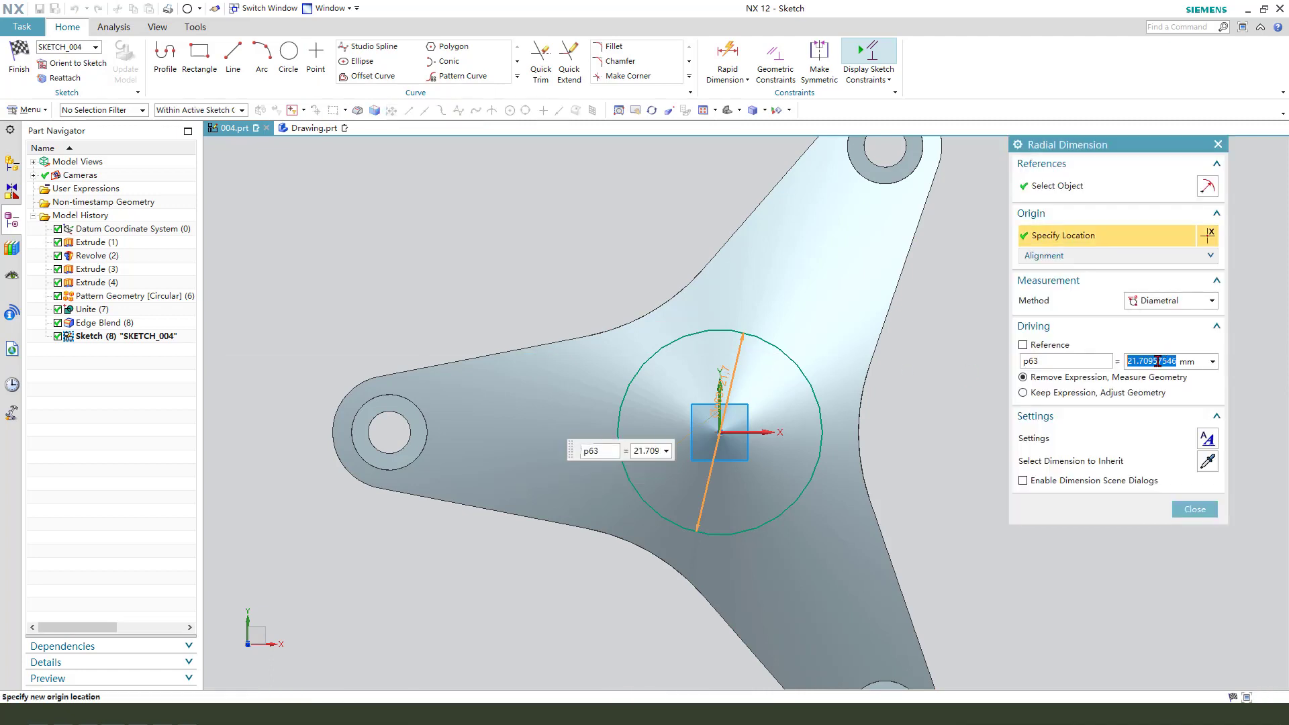
{"action": "type", "text": "22"}
{"action": "key", "text": "Return"}
{"action": "key", "text": "Escape"}
{"action": "left_click", "coordinate": [24, 67]}
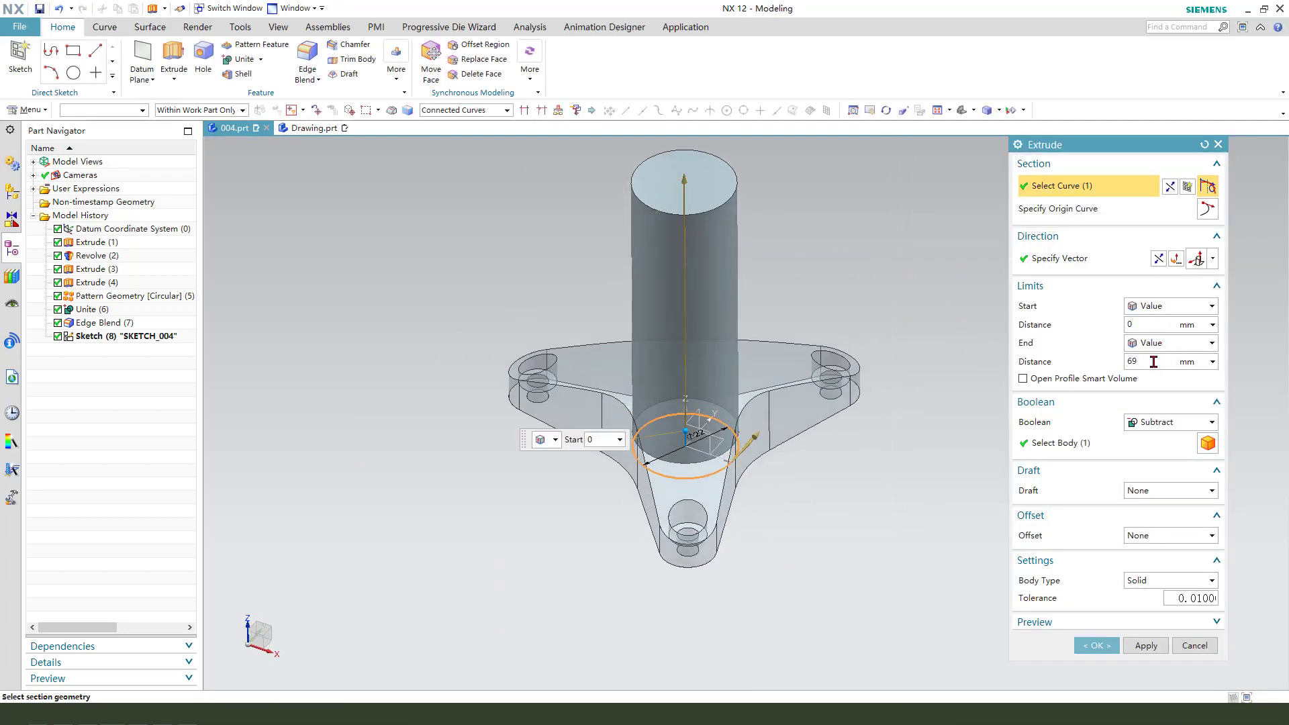
Step: Extrude the 22 mm circle from 0 to 22 mm and unite it with the three-armed body
{"action": "left_click", "coordinate": [1153, 362]}
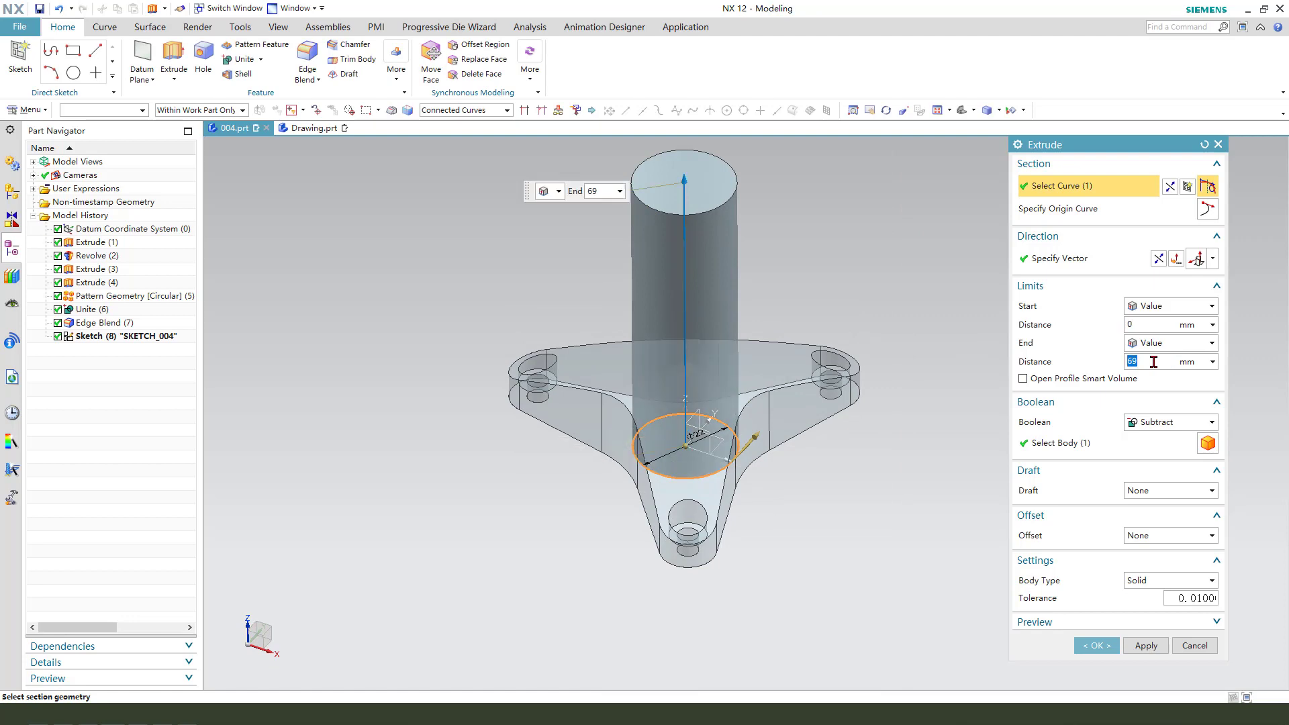
{"action": "key", "text": "Return"}
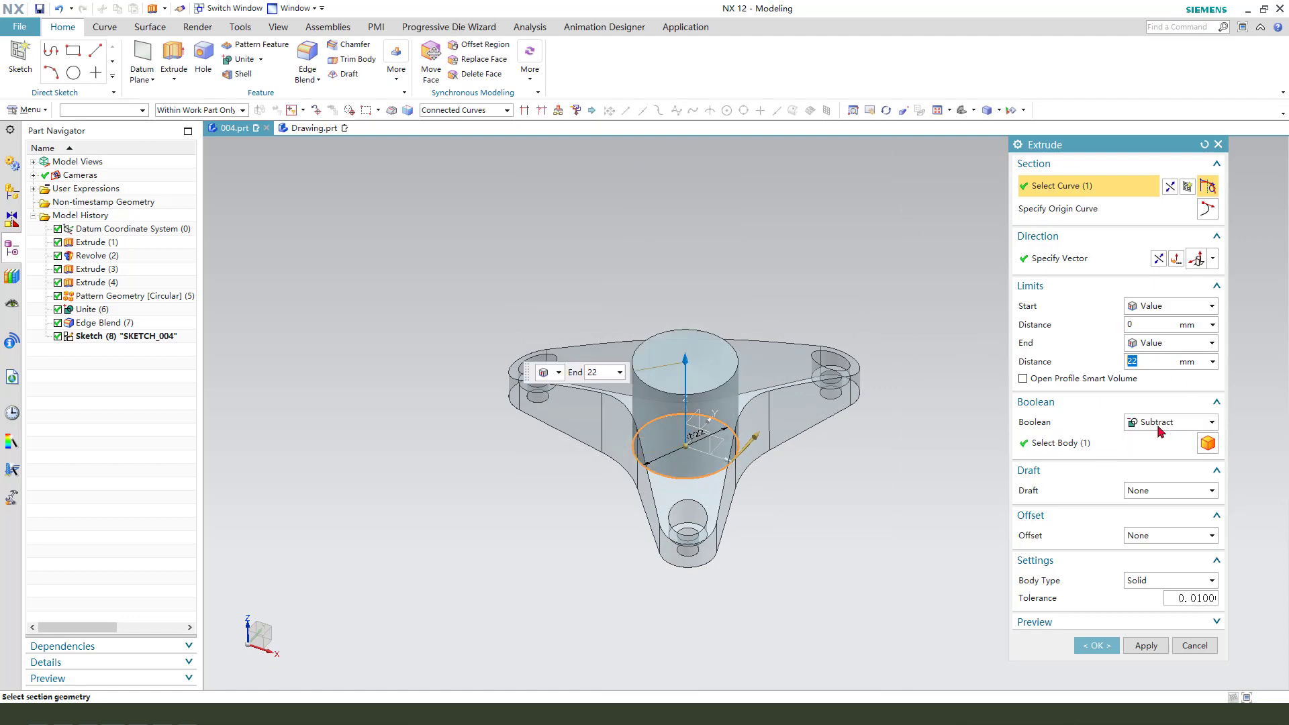
{"action": "left_click", "coordinate": [1178, 421]}
{"action": "left_click", "coordinate": [1171, 454]}
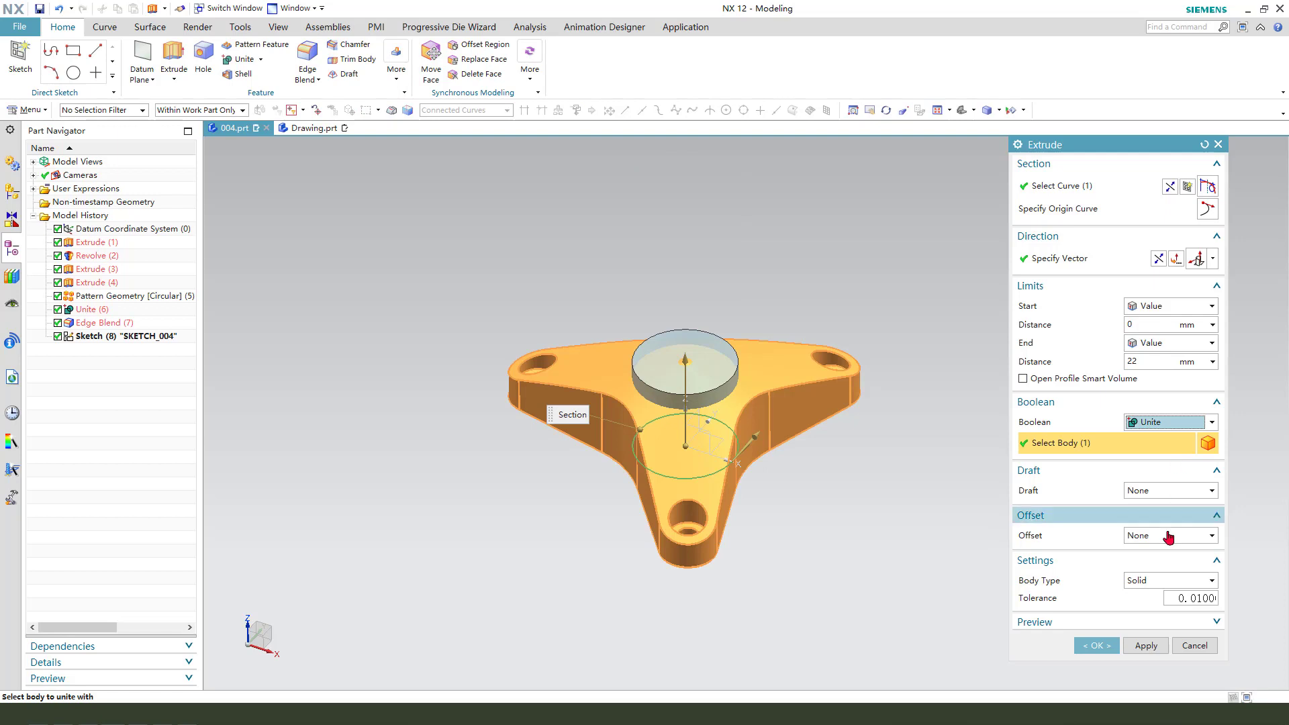
{"action": "left_click", "coordinate": [1096, 645]}
Step: For another Extrude, sketch a circle smaller than the boss on the XY plane, centred on the origin
{"action": "mouse_move", "coordinate": [915, 448]}
{"action": "middle_mouse_down"}
{"action": "mouse_move", "coordinate": [926, 455]}
{"action": "mouse_move", "coordinate": [912, 451]}
{"action": "middle_mouse_up"}
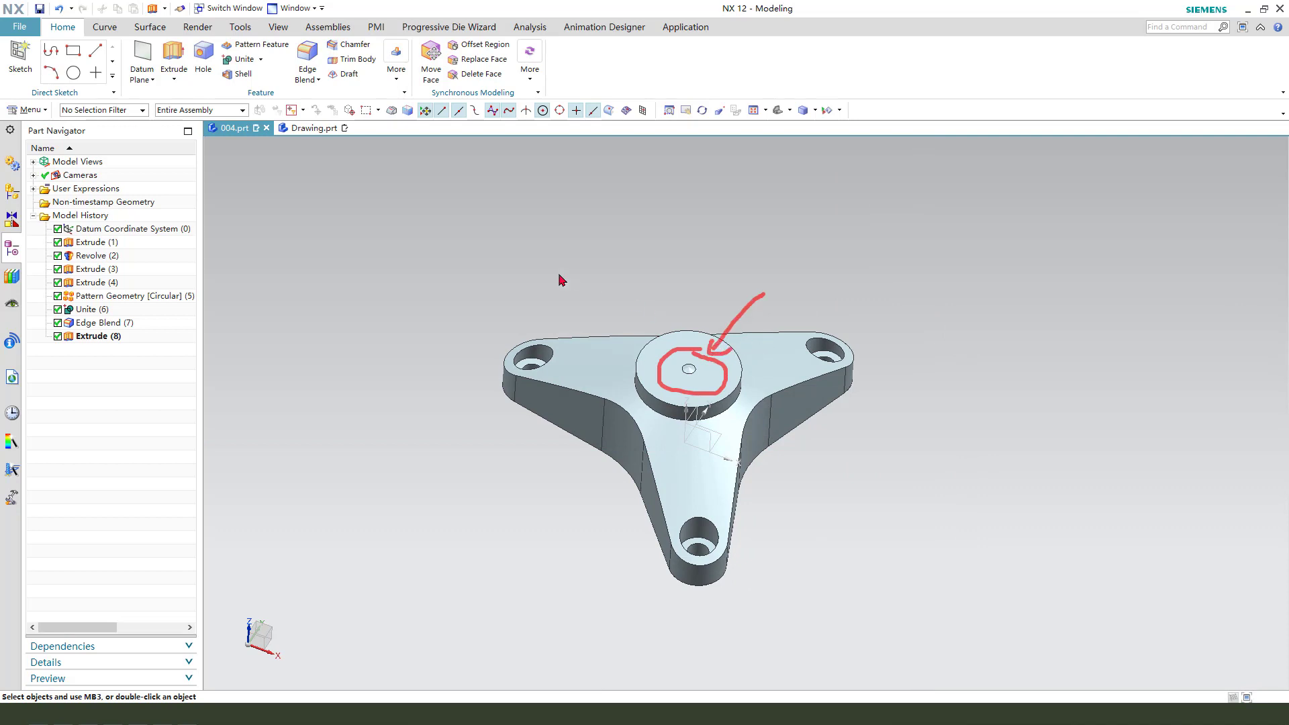
{"action": "left_click", "coordinate": [171, 55]}
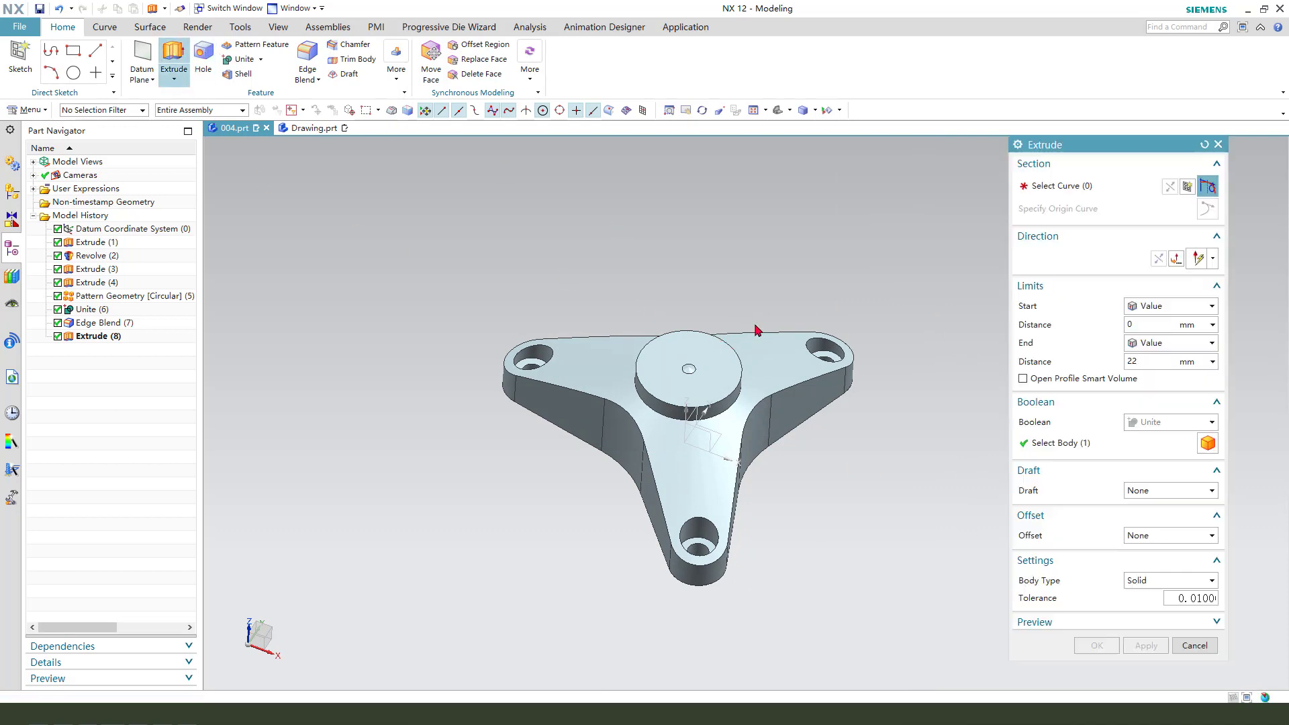
{"action": "left_click", "coordinate": [710, 427]}
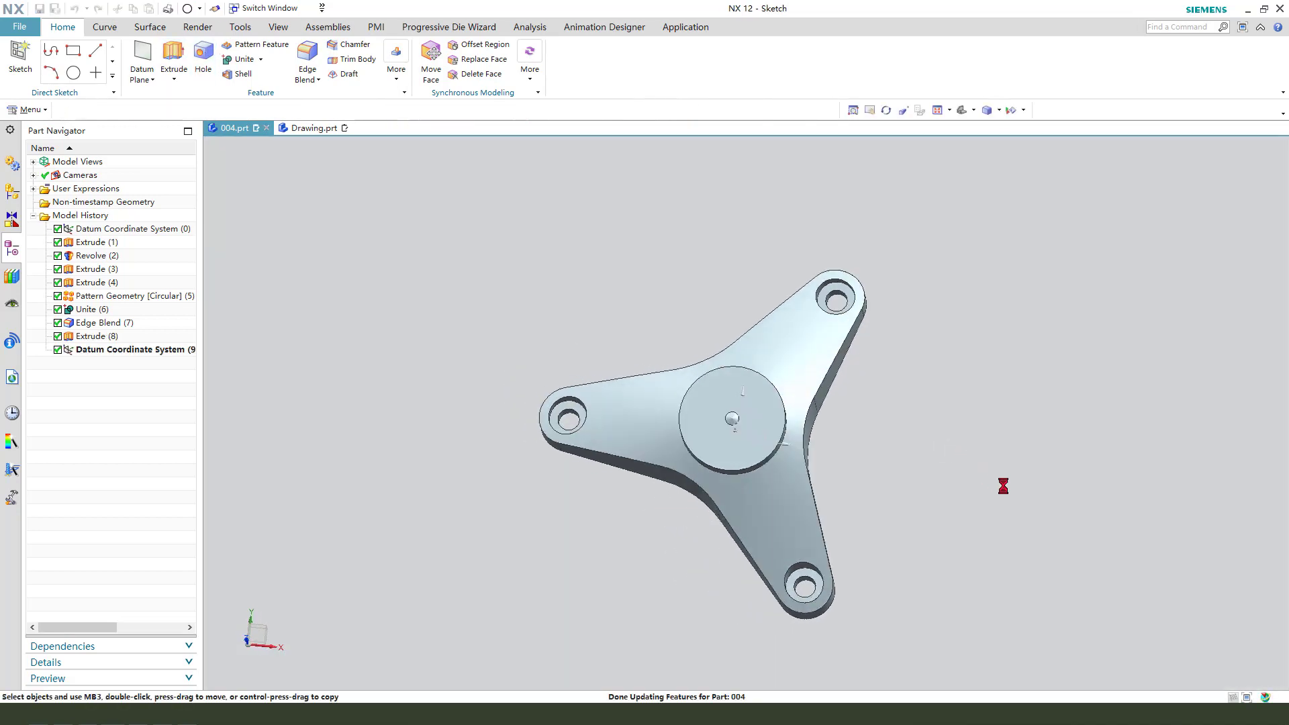
{"action": "left_click", "coordinate": [288, 54]}
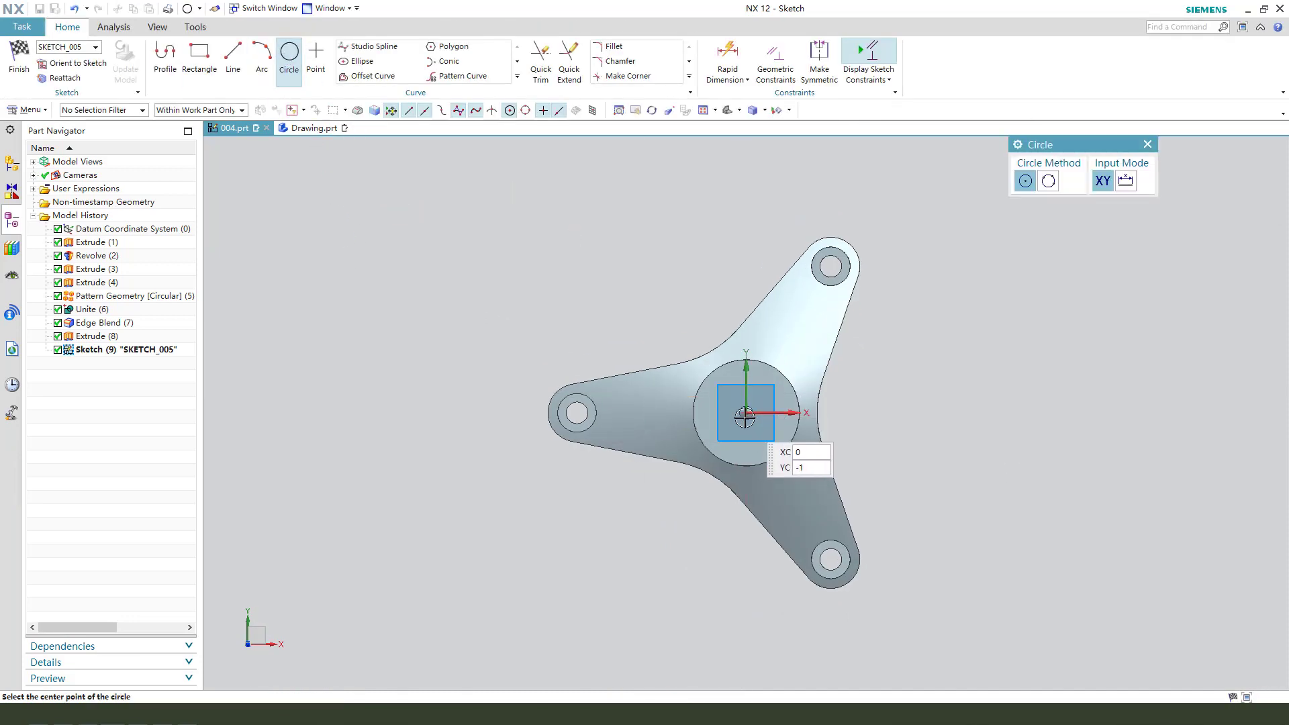
{"action": "left_click", "coordinate": [746, 412]}
{"action": "left_click", "coordinate": [768, 399]}
{"action": "key", "text": "Escape"}
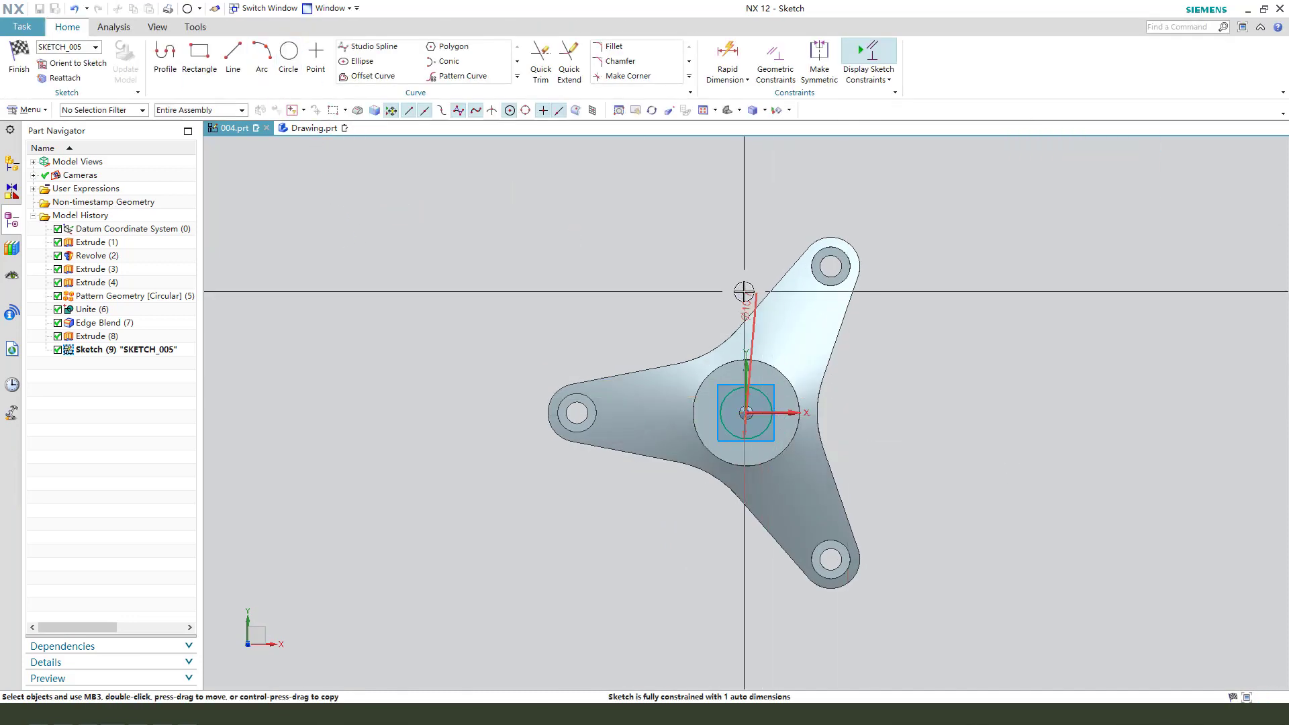
Step: Set the inner circle's diameter to 16 mm and finish the sketch
{"action": "double_click", "coordinate": [744, 292]}
{"action": "type", "text": "16"}
{"action": "key", "text": "Return"}
{"action": "middle_click", "coordinate": [942, 370]}
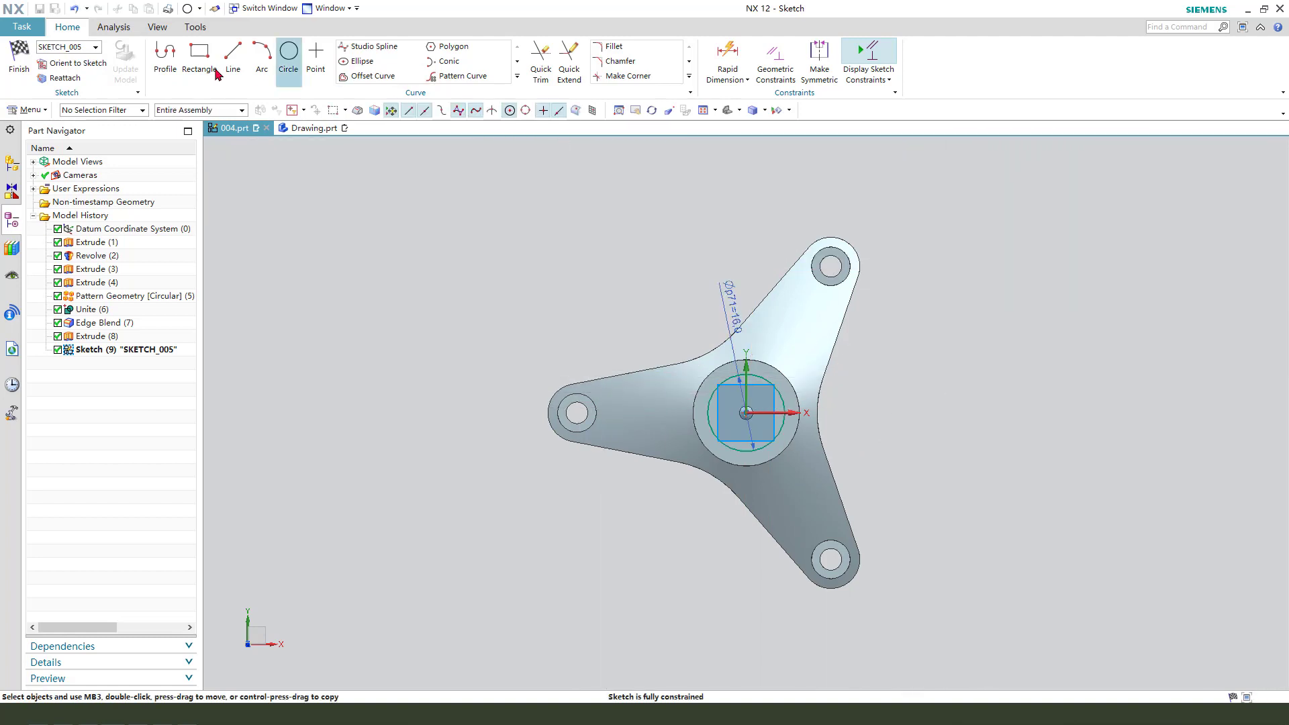
{"action": "left_click", "coordinate": [25, 58]}
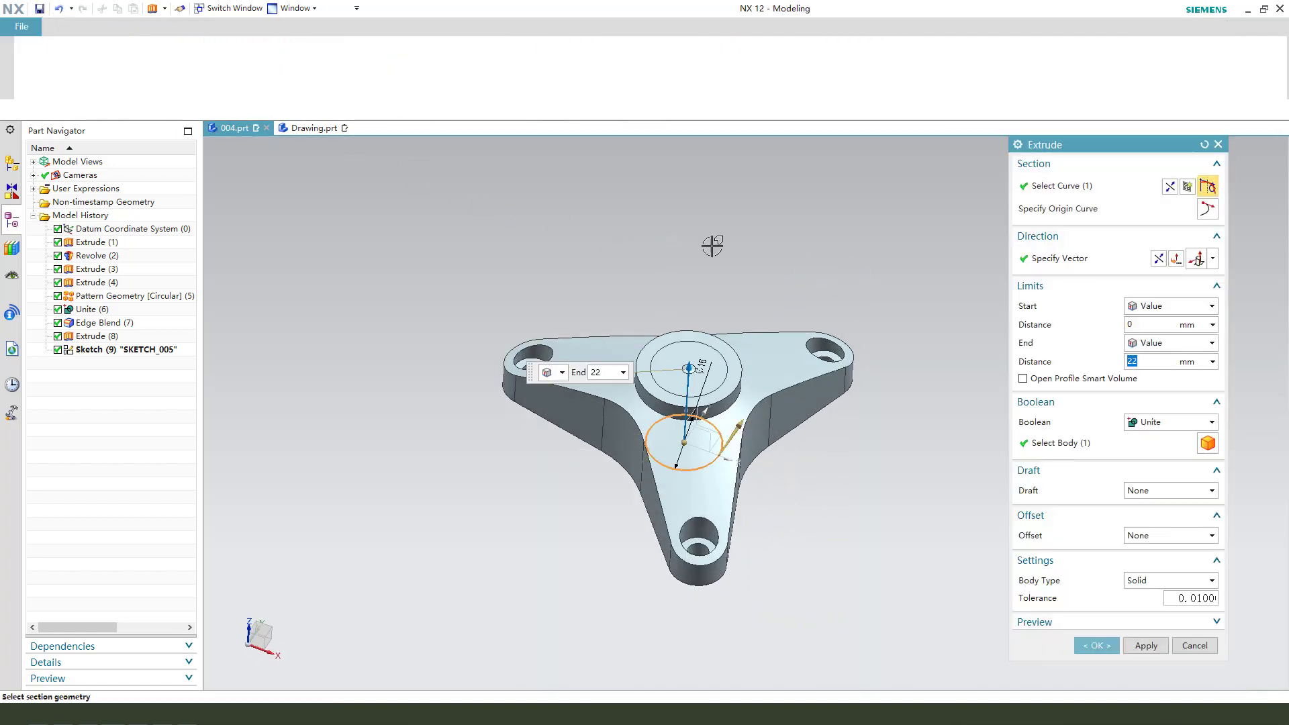
Step: Cut the bore in the central boss by extruding the 16 mm circle Through All with Subtract
{"action": "left_click", "coordinate": [1171, 344]}
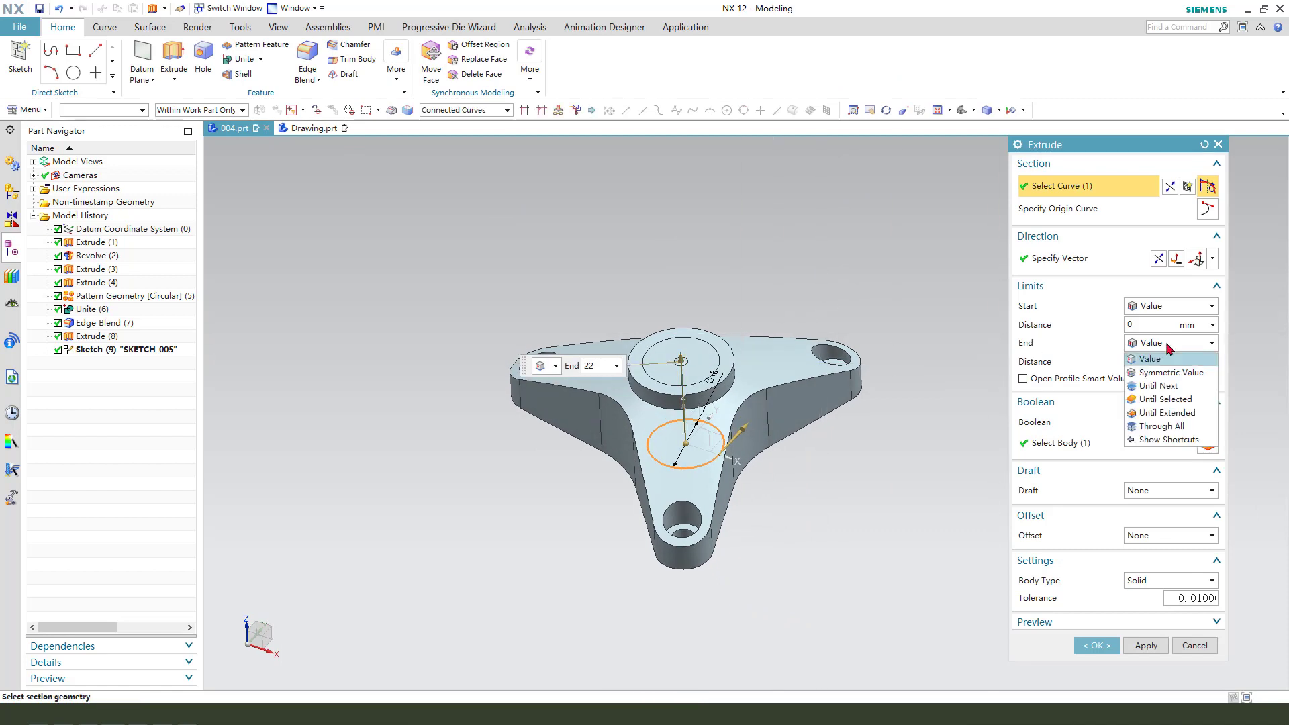
{"action": "left_click", "coordinate": [1182, 427]}
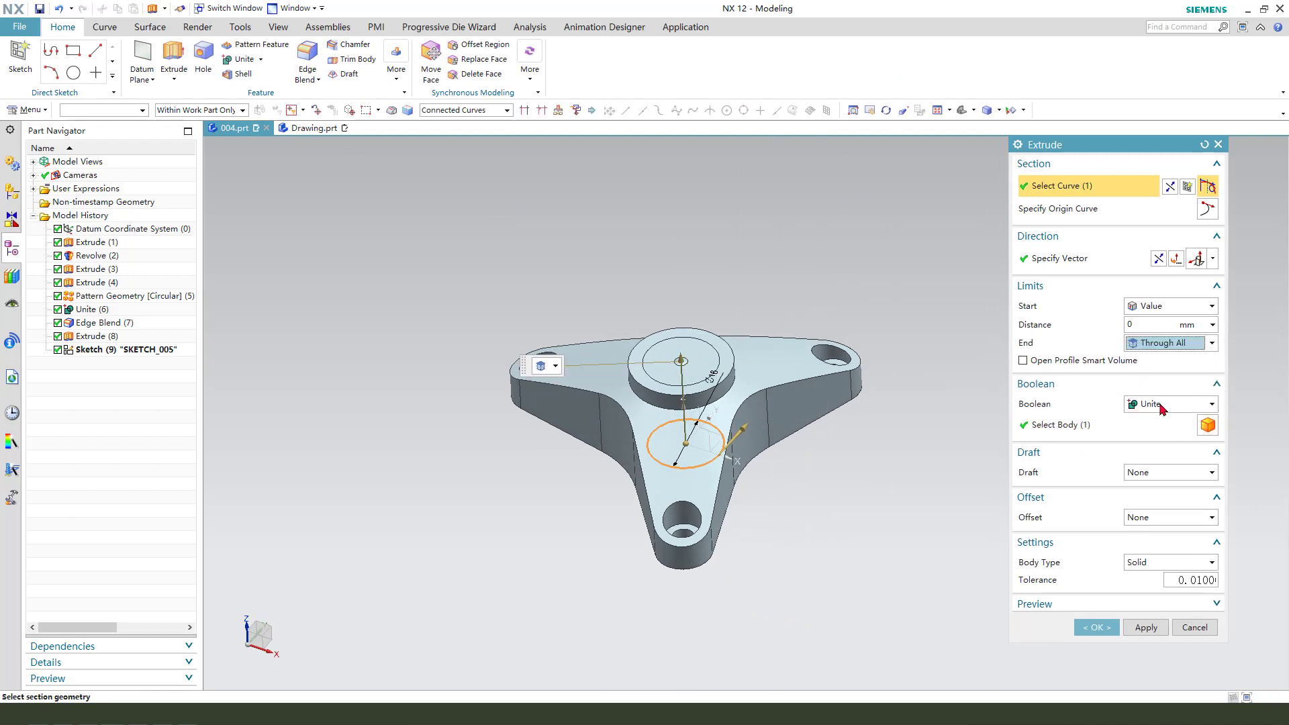
{"action": "left_click", "coordinate": [1161, 405]}
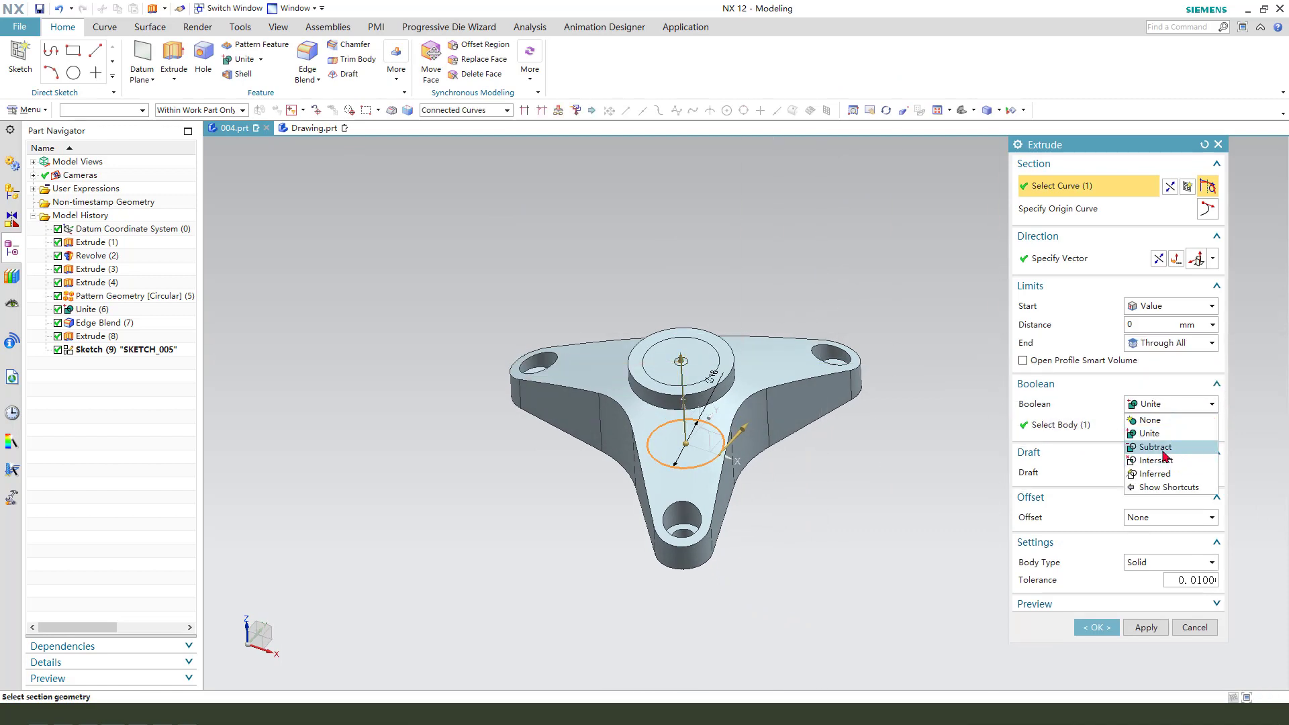
{"action": "left_click", "coordinate": [1156, 448]}
{"action": "left_click", "coordinate": [1096, 627]}
Step: Blend the body's top outline edges and the edge around the boss base with a 1 mm radius
{"action": "mouse_move", "coordinate": [820, 464]}
{"action": "middle_mouse_down"}
{"action": "mouse_move", "coordinate": [848, 521]}
{"action": "mouse_move", "coordinate": [825, 466]}
{"action": "mouse_move", "coordinate": [843, 474]}
{"action": "mouse_move", "coordinate": [825, 470]}
{"action": "middle_mouse_up"}
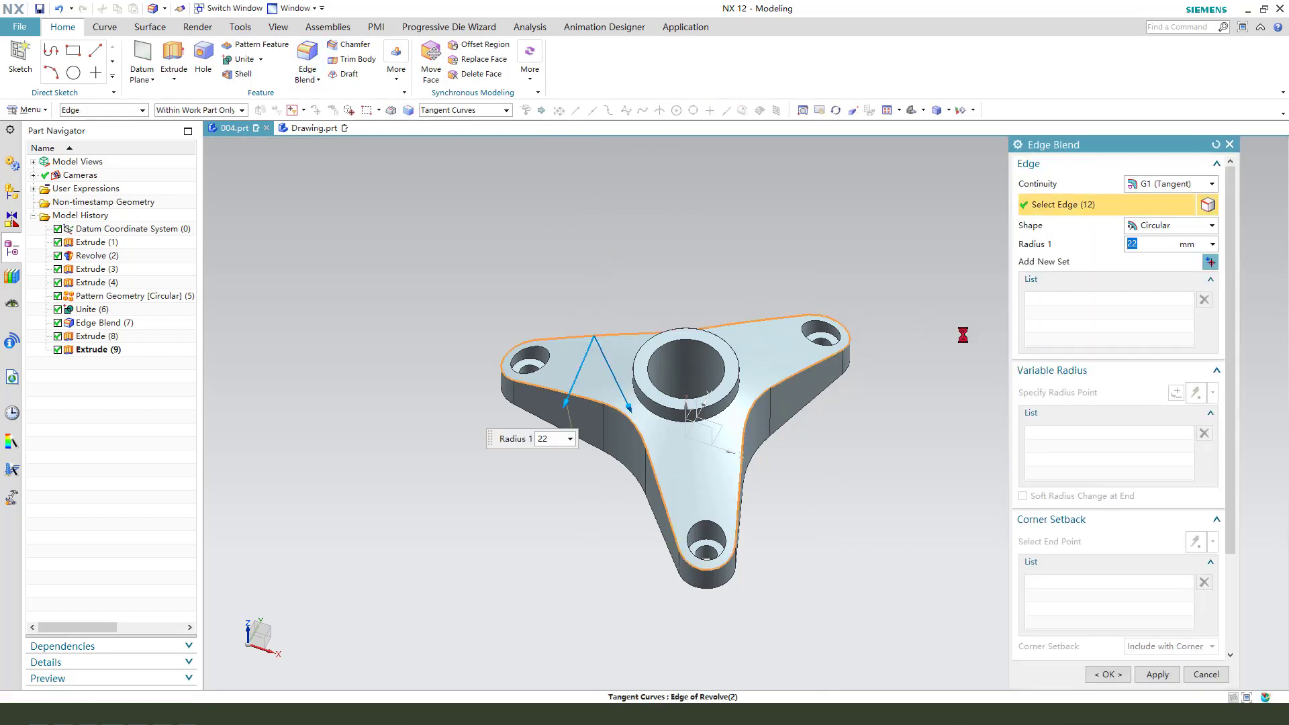
{"action": "left_click", "coordinate": [592, 332]}
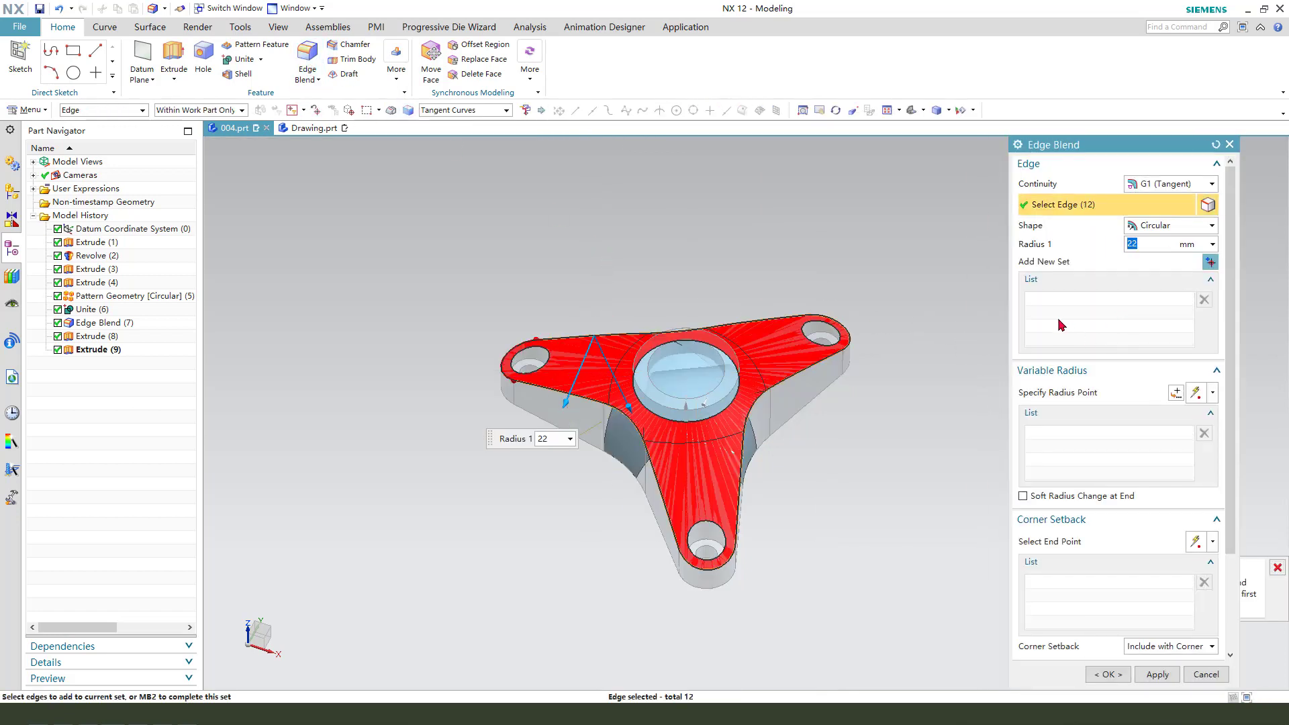
{"action": "type", "text": "1"}
{"action": "middle_click_drag", "start_coordinate": [993, 410], "coordinate": [793, 485]}
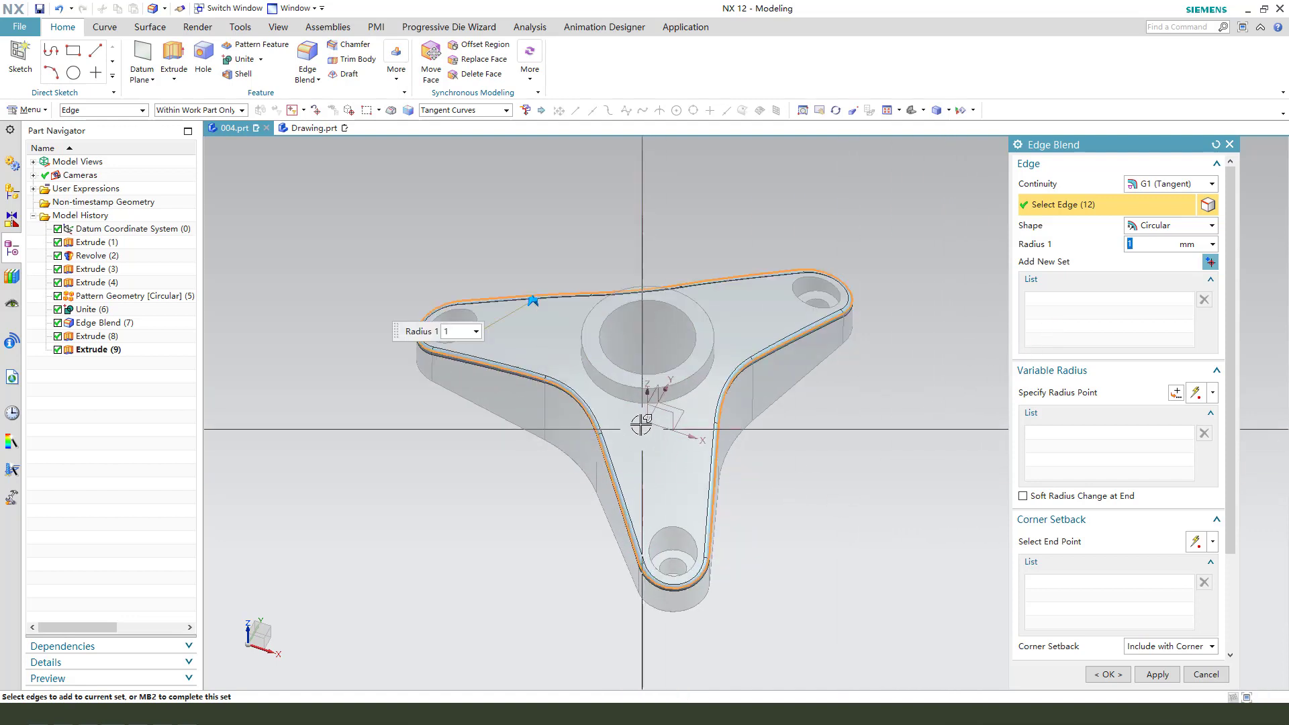
{"action": "left_click", "coordinate": [697, 388]}
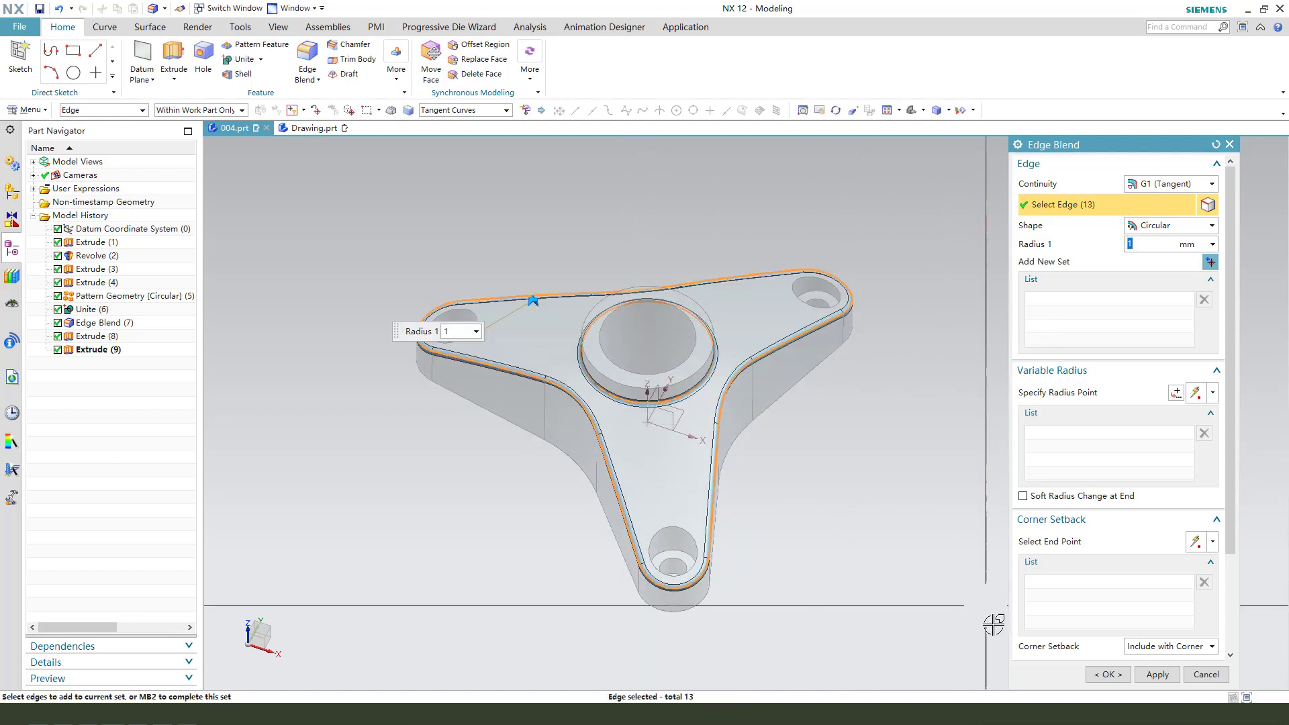
{"action": "left_click", "coordinate": [1107, 673]}
Step: Change the display colour of the whole three-armed body to orange
{"action": "mouse_move", "coordinate": [745, 463]}
{"action": "middle_mouse_down"}
{"action": "mouse_move", "coordinate": [705, 454]}
{"action": "mouse_move", "coordinate": [738, 456]}
{"action": "middle_mouse_up"}
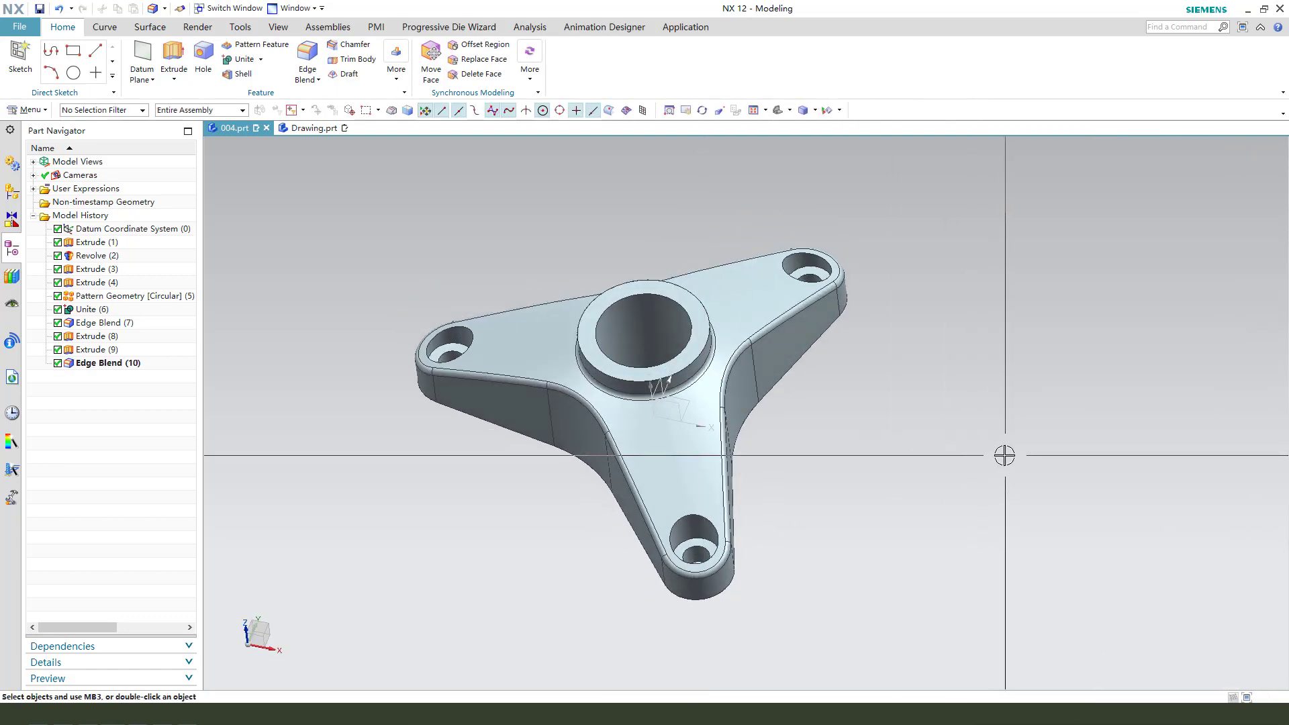
{"action": "key", "text": "ctrl+j"}
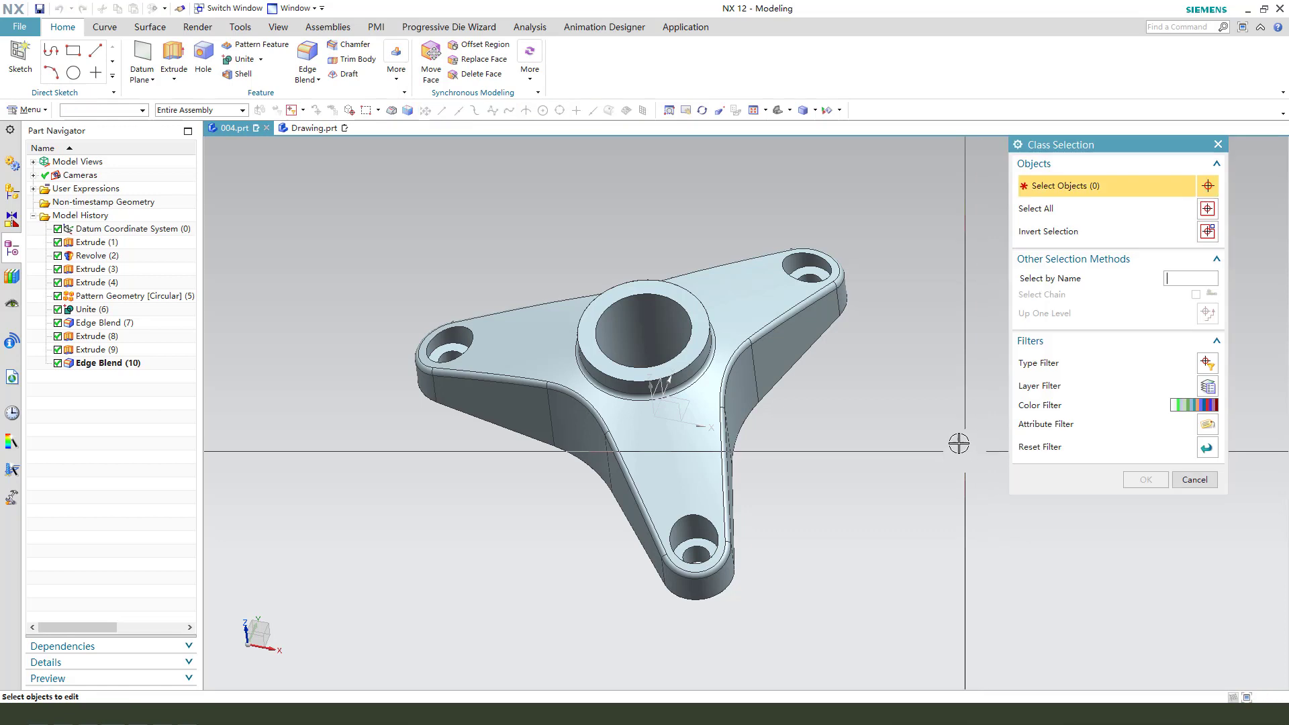
{"action": "left_click", "coordinate": [762, 308]}
{"action": "left_click", "coordinate": [1144, 479]}
{"action": "left_click", "coordinate": [1180, 228]}
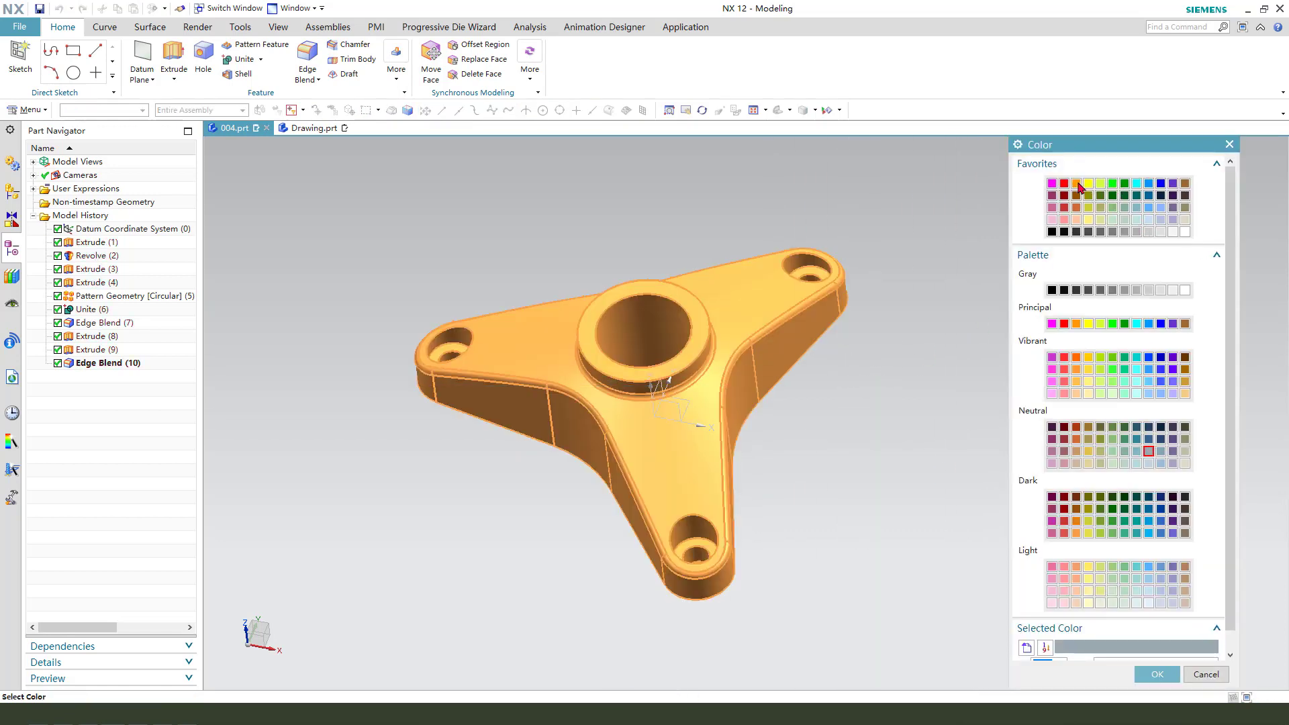
{"action": "middle_click", "coordinate": [889, 351]}
{"action": "middle_click", "coordinate": [889, 351]}
Step: Hide the datum coordinate system at the centre of the part
{"action": "mouse_move", "coordinate": [863, 432]}
{"action": "middle_mouse_down"}
{"action": "mouse_move", "coordinate": [837, 429]}
{"action": "mouse_move", "coordinate": [839, 380]}
{"action": "mouse_move", "coordinate": [768, 466]}
{"action": "mouse_move", "coordinate": [789, 462]}
{"action": "mouse_move", "coordinate": [788, 446]}
{"action": "mouse_move", "coordinate": [788, 486]}
{"action": "mouse_move", "coordinate": [771, 446]}
{"action": "mouse_move", "coordinate": [770, 458]}
{"action": "middle_mouse_up"}
{"action": "left_click", "coordinate": [674, 412]}
{"action": "key", "text": "ctrl+b"}
{"action": "middle_click_drag", "start_coordinate": [824, 405], "coordinate": [736, 407], "text": "shift"}
Step: Switch to Drawing.prt and examine the clouded Phase 2 changes: arm pocket wall and floor thicknesses, arm angle and blend radius
{"action": "left_click", "coordinate": [316, 132]}
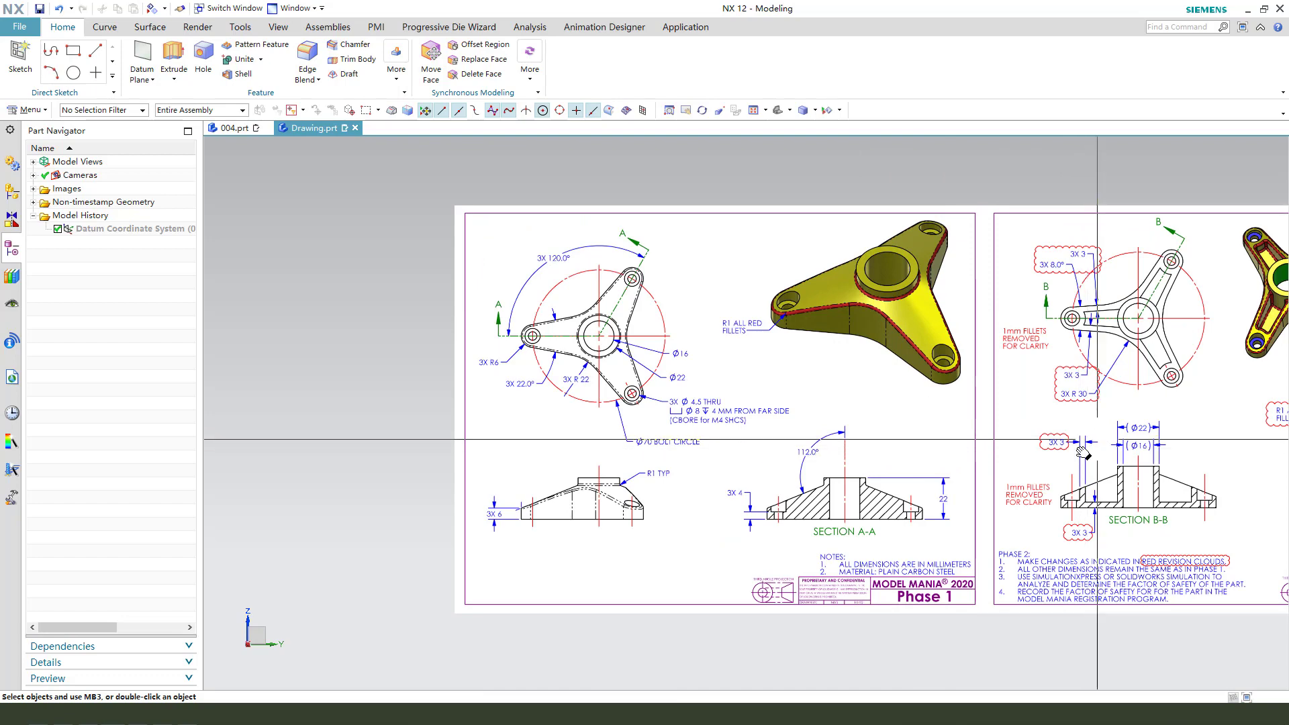
{"action": "middle_click_drag", "start_coordinate": [1097, 468], "coordinate": [761, 472], "text": "shift"}
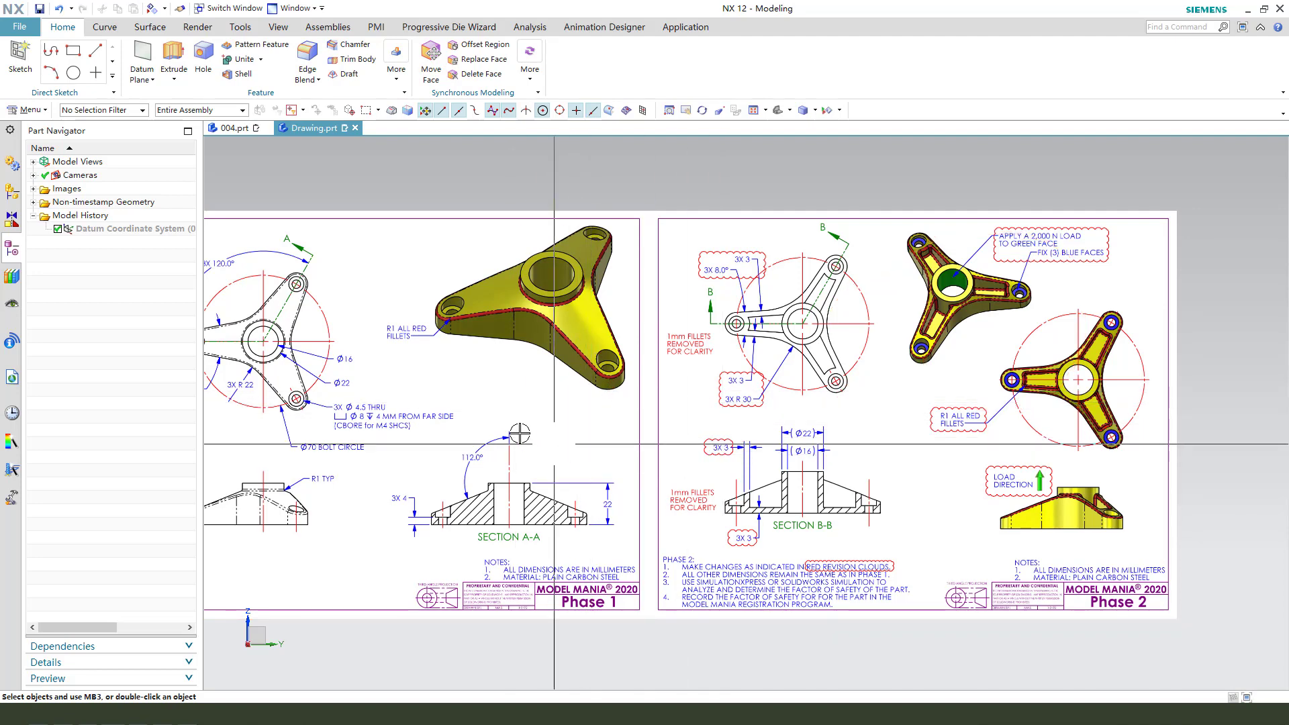
{"action": "mouse_move", "coordinate": [558, 448]}
{"action": "middle_mouse_down", "text": "shift"}
{"action": "mouse_move", "coordinate": [721, 448]}
{"action": "mouse_move", "coordinate": [507, 438]}
{"action": "middle_mouse_up", "text": "shift"}
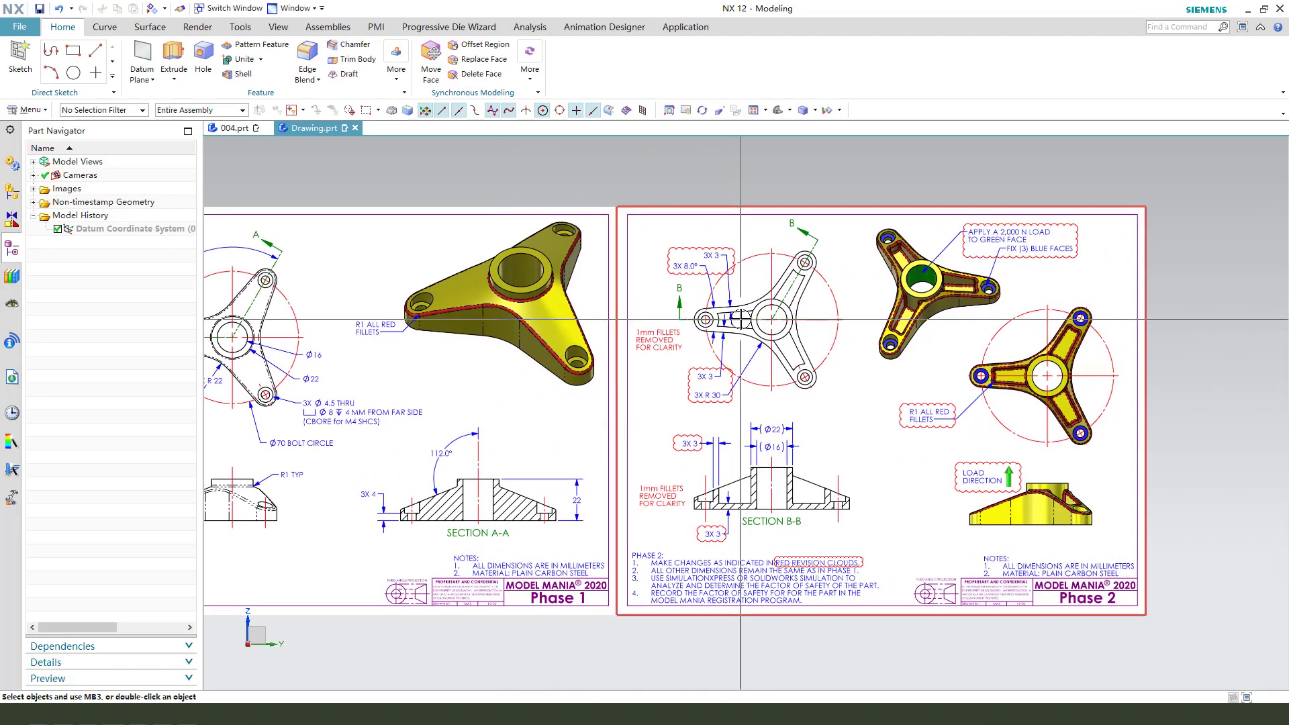
{"action": "scroll", "coordinate": [745, 321], "scroll_direction": "up", "scroll_amount": 2}
{"action": "middle_click_drag", "start_coordinate": [821, 378], "coordinate": [737, 388], "text": "shift"}
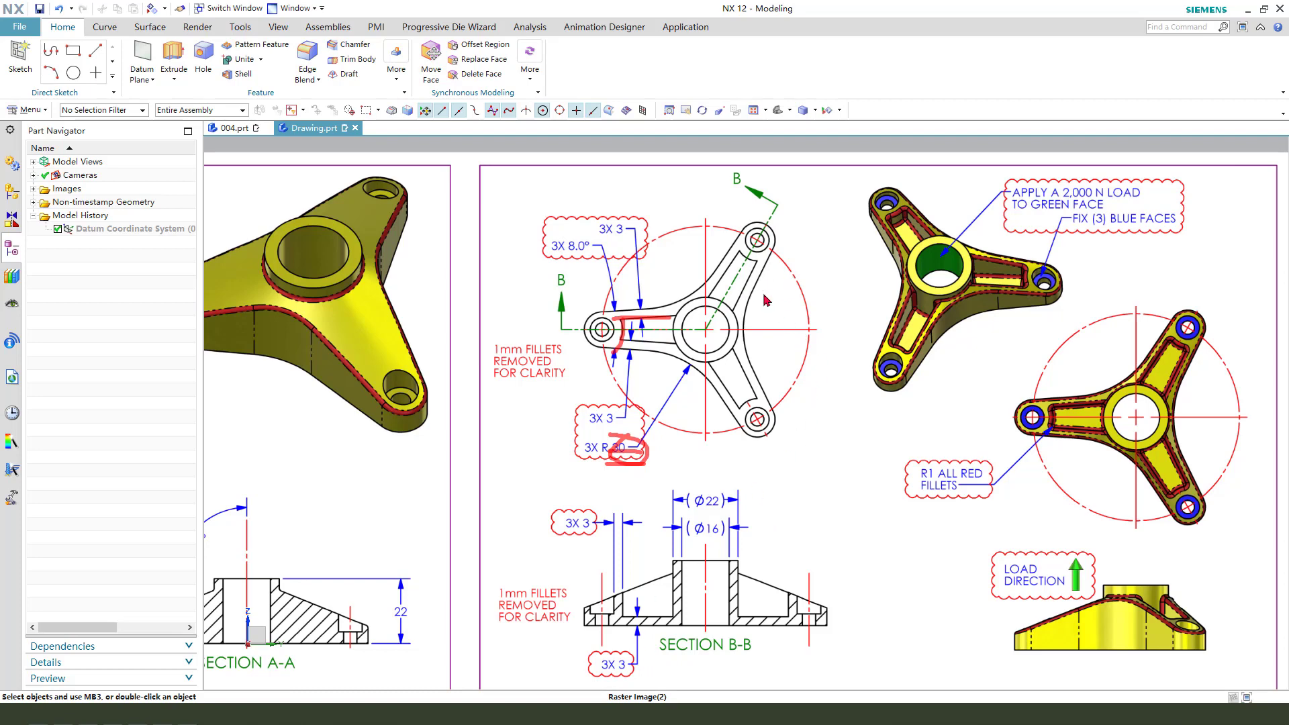
{"action": "key", "text": "Escape"}
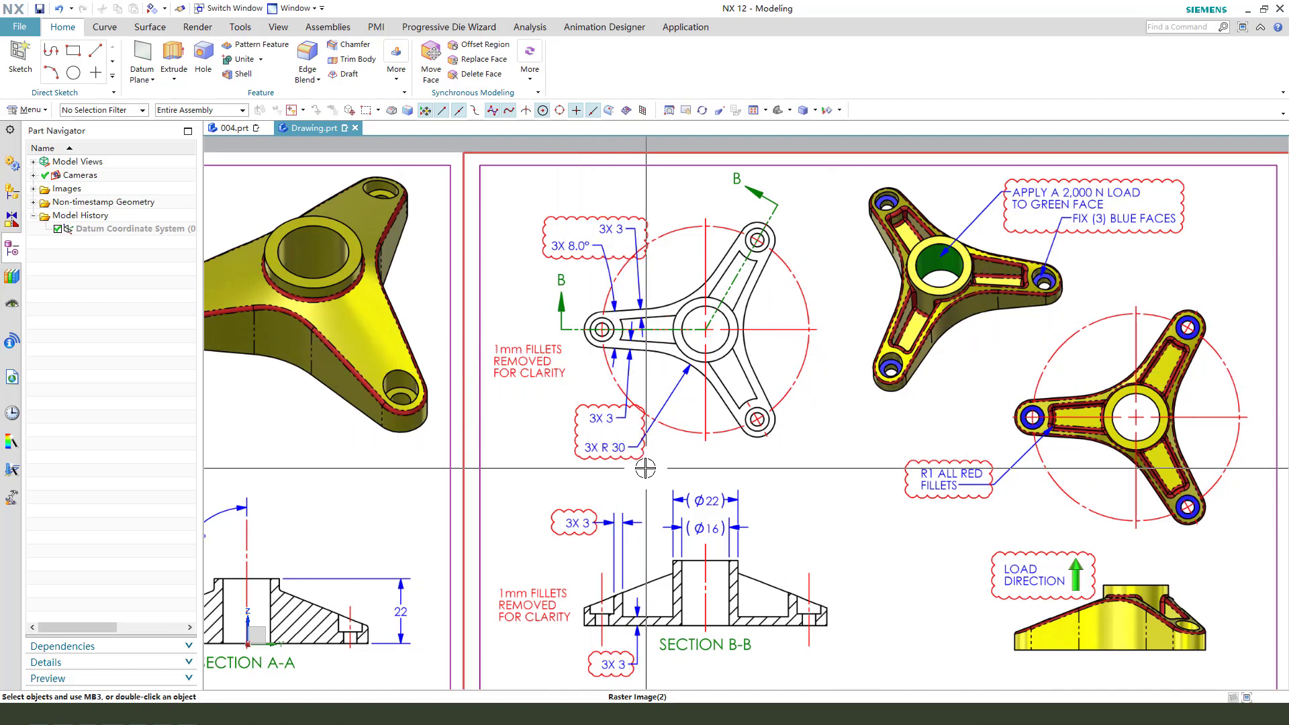
{"action": "mouse_move", "coordinate": [611, 470]}
{"action": "middle_mouse_down", "text": "shift"}
{"action": "mouse_move", "coordinate": [698, 456]}
{"action": "mouse_move", "coordinate": [792, 419]}
{"action": "middle_mouse_up", "text": "shift"}
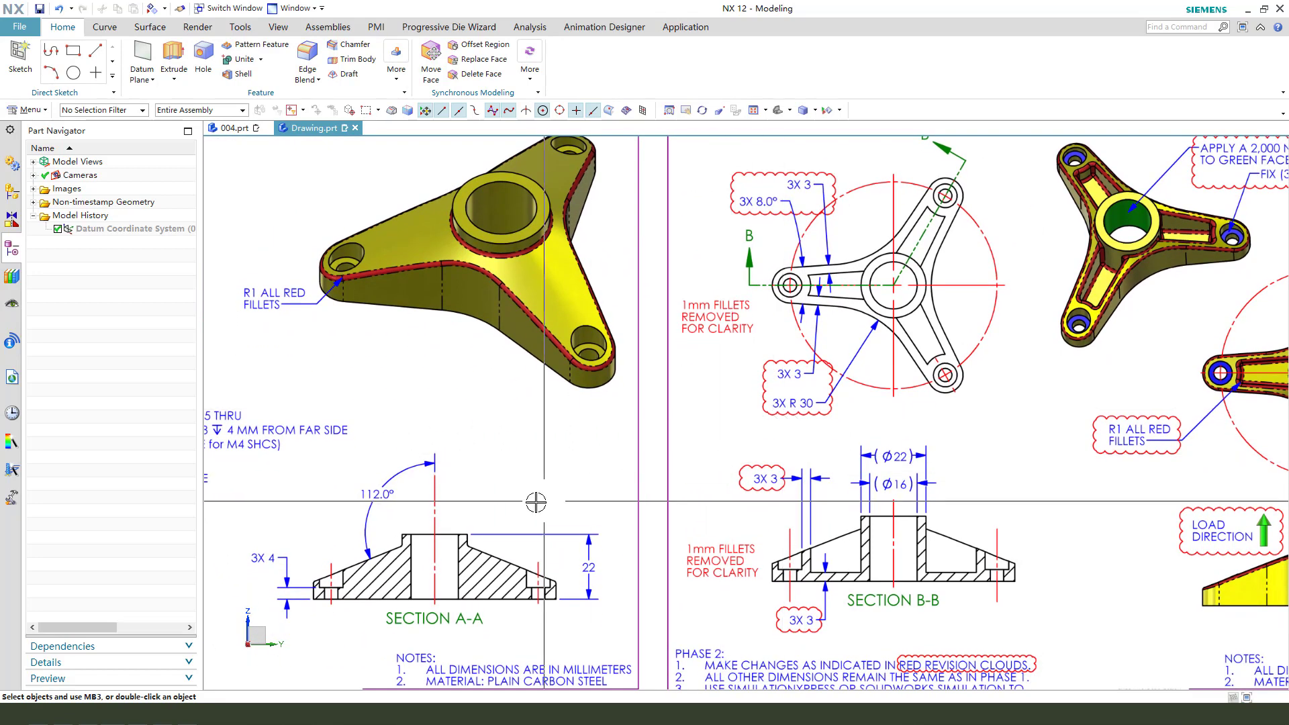
Step: Return to 004.prt and suppress all features after Extrude (4), leaving only the single unpatterned arm
{"action": "left_click", "coordinate": [239, 130]}
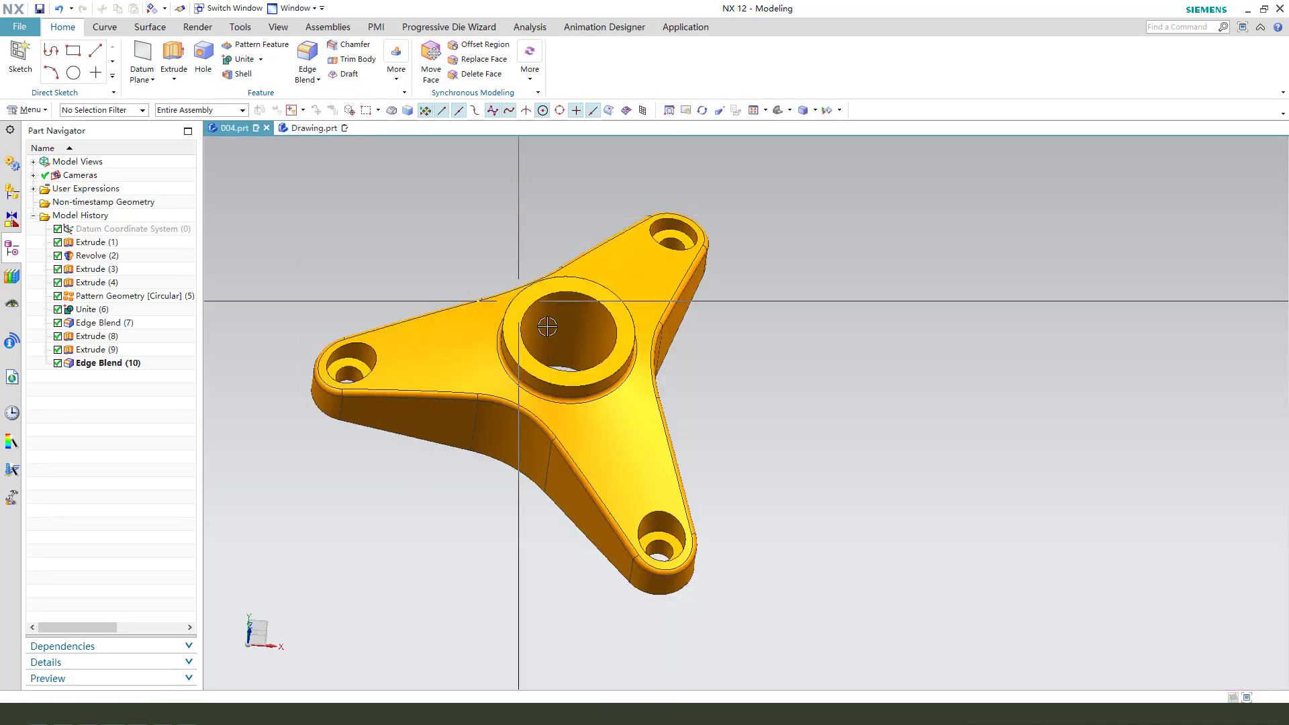
{"action": "scroll", "coordinate": [591, 416], "scroll_direction": "down", "scroll_amount": 1}
{"action": "mouse_move", "coordinate": [592, 425]}
{"action": "middle_mouse_down"}
{"action": "mouse_move", "coordinate": [582, 406]}
{"action": "mouse_move", "coordinate": [579, 416]}
{"action": "middle_mouse_up"}
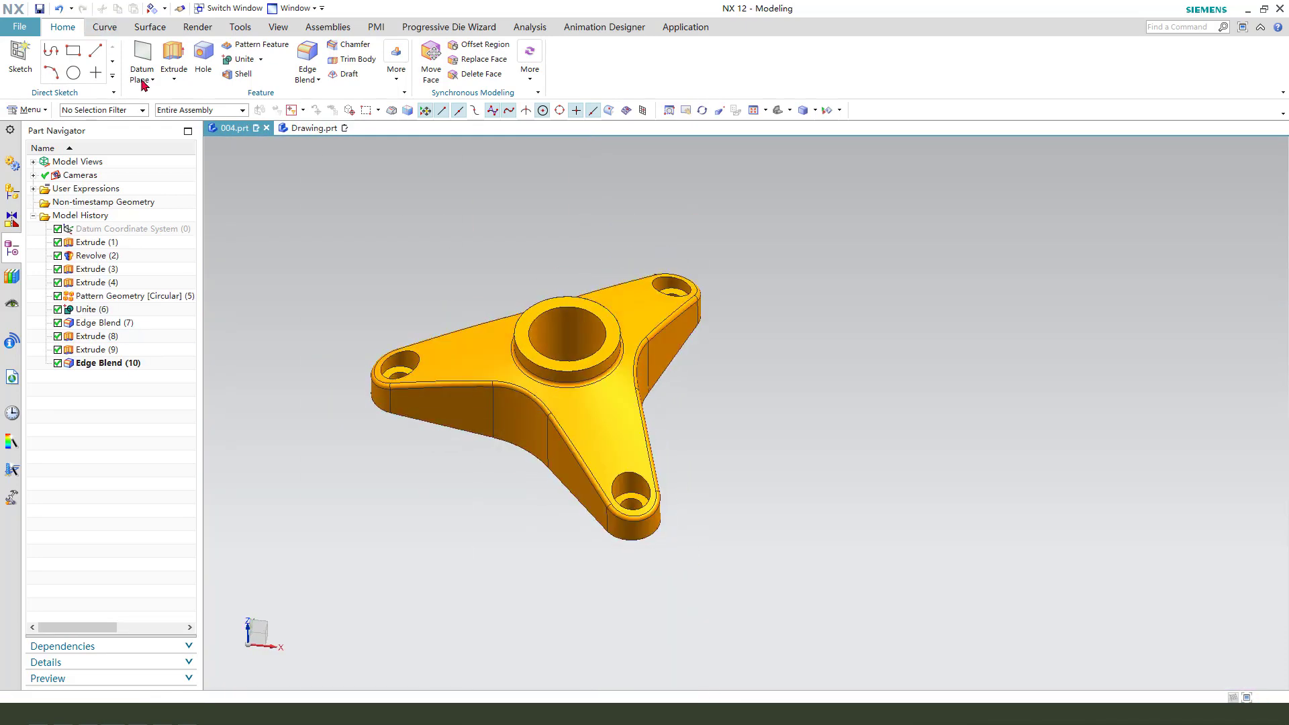
{"action": "middle_click_drag", "start_coordinate": [462, 360], "coordinate": [472, 374]}
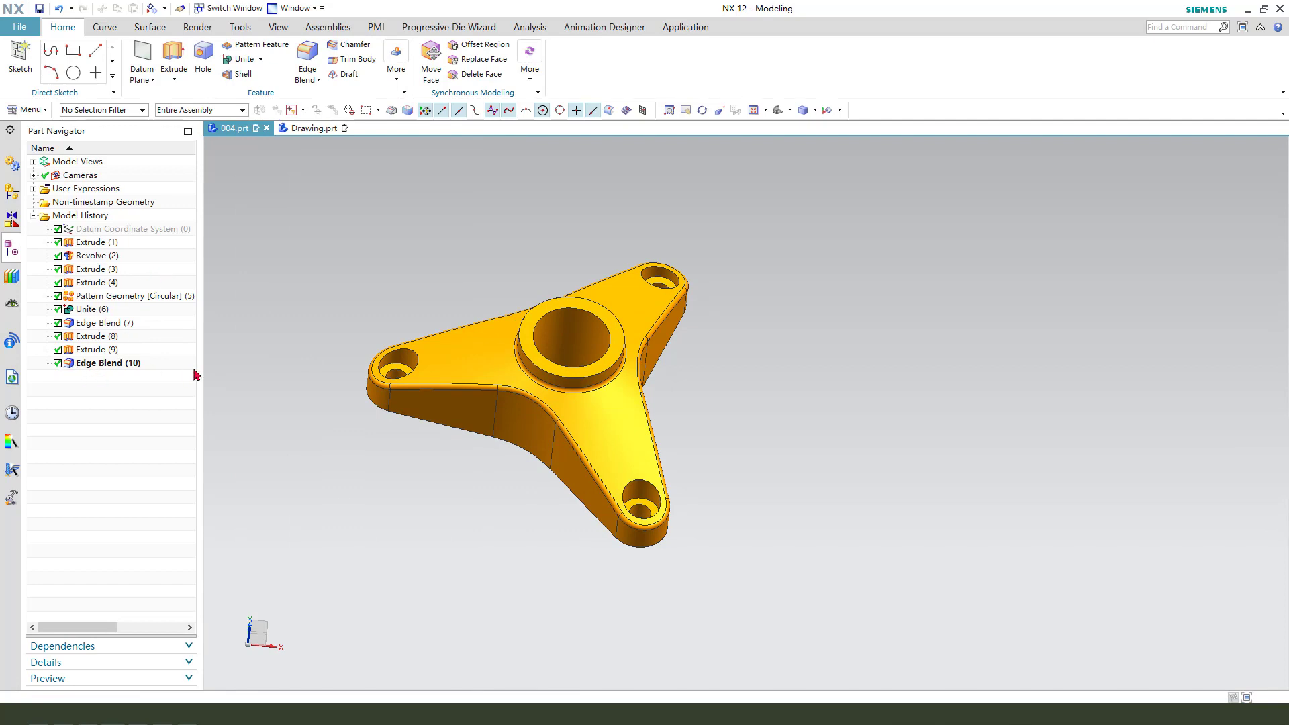
{"action": "left_click_drag", "start_coordinate": [202, 369], "coordinate": [253, 369]}
{"action": "left_click", "coordinate": [58, 363]}
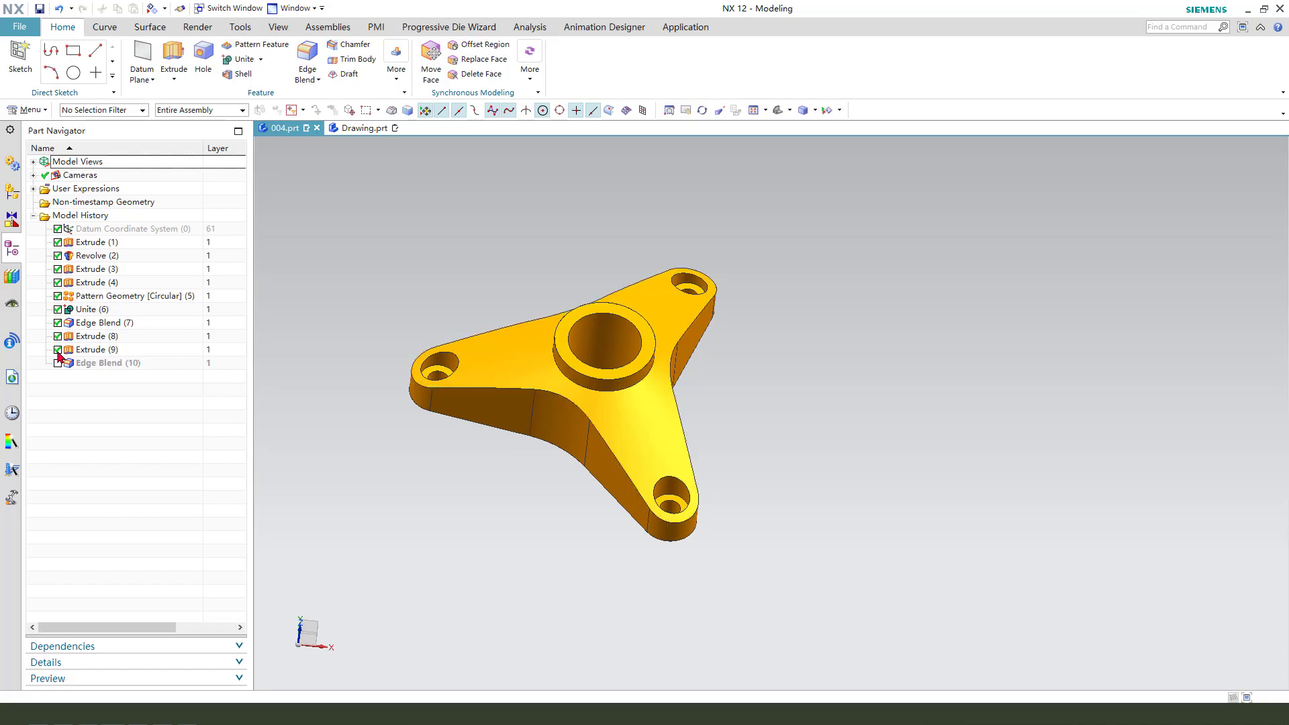
{"action": "left_click", "coordinate": [57, 309]}
{"action": "left_click", "coordinate": [58, 296]}
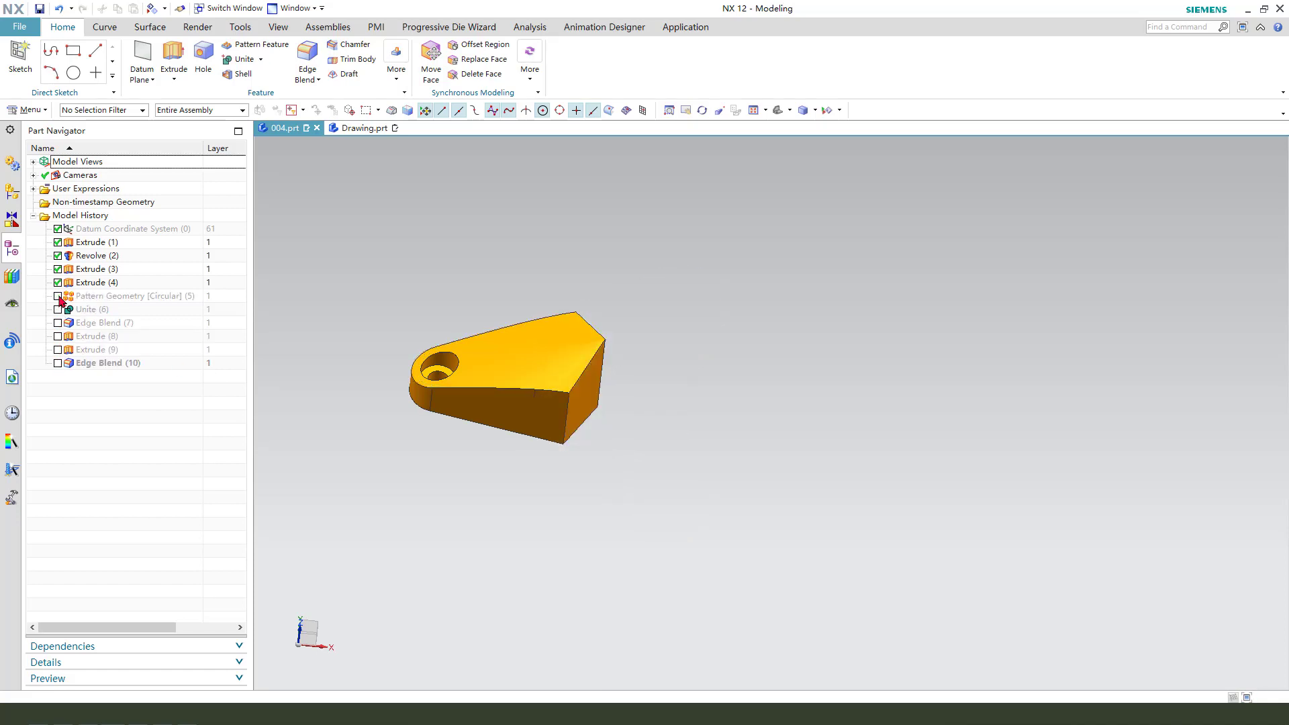
Step: Show the datum coordinate system again and start a sketch on its XY plane for a new Extrude
{"action": "middle_click_drag", "start_coordinate": [553, 380], "coordinate": [574, 381]}
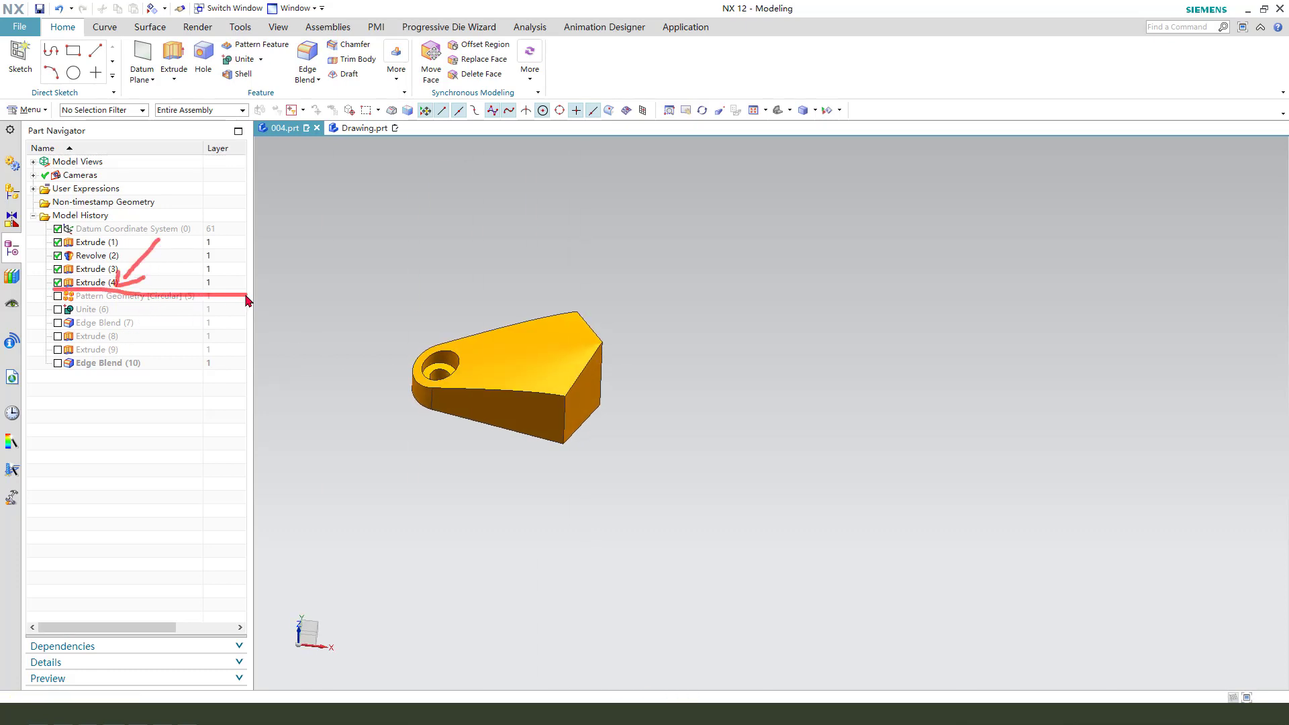
{"action": "middle_click_drag", "start_coordinate": [634, 406], "coordinate": [711, 425]}
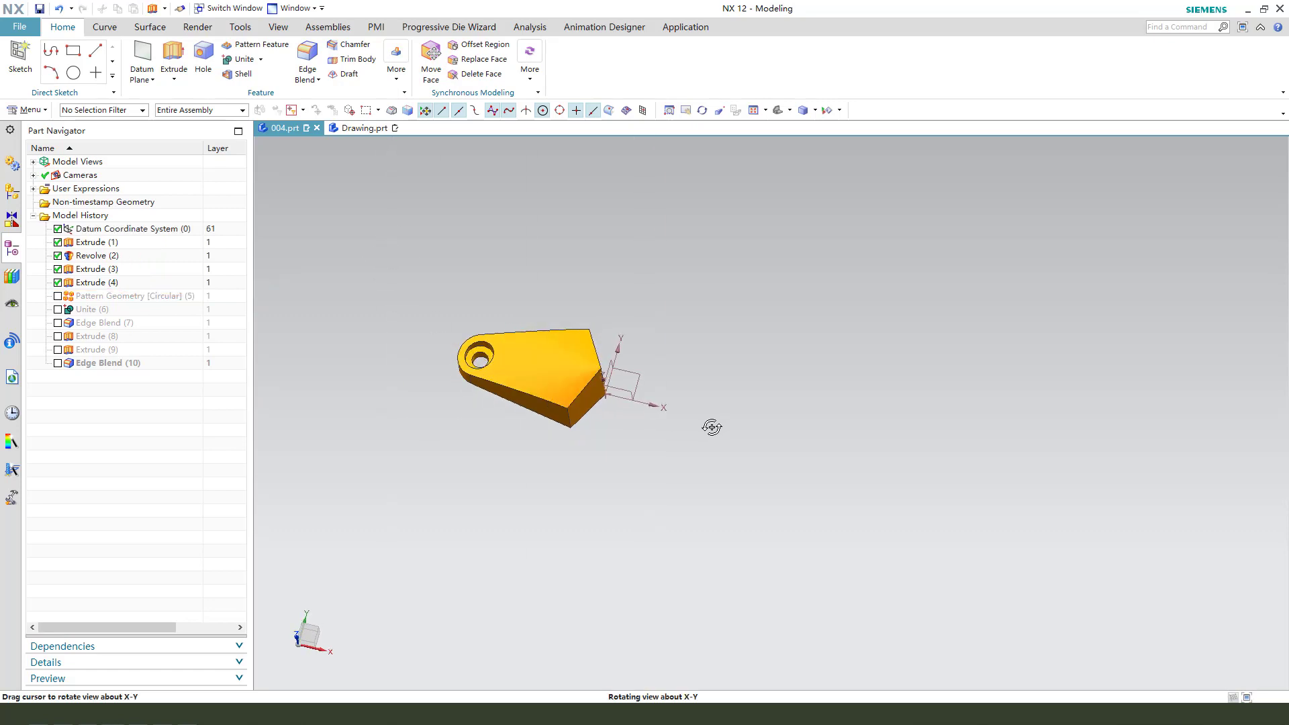
{"action": "middle_click_drag", "start_coordinate": [733, 541], "coordinate": [738, 531]}
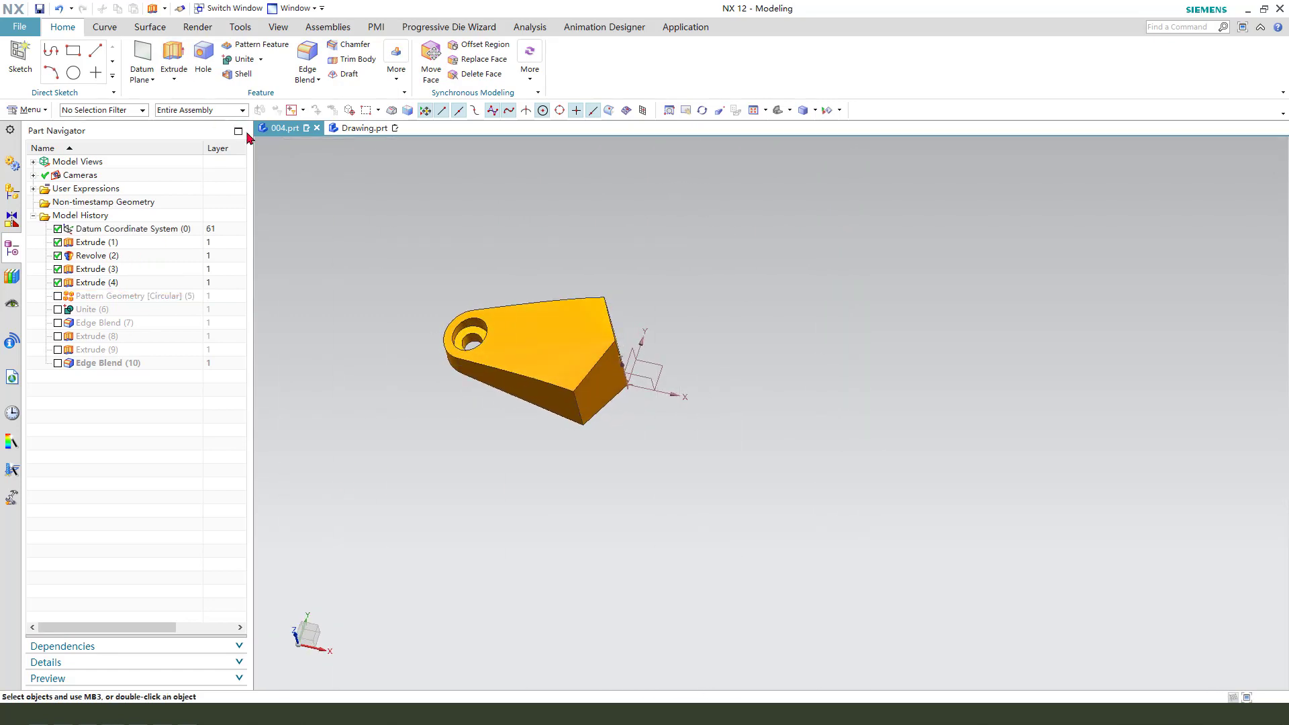
{"action": "middle_click_drag", "start_coordinate": [599, 328], "coordinate": [591, 332]}
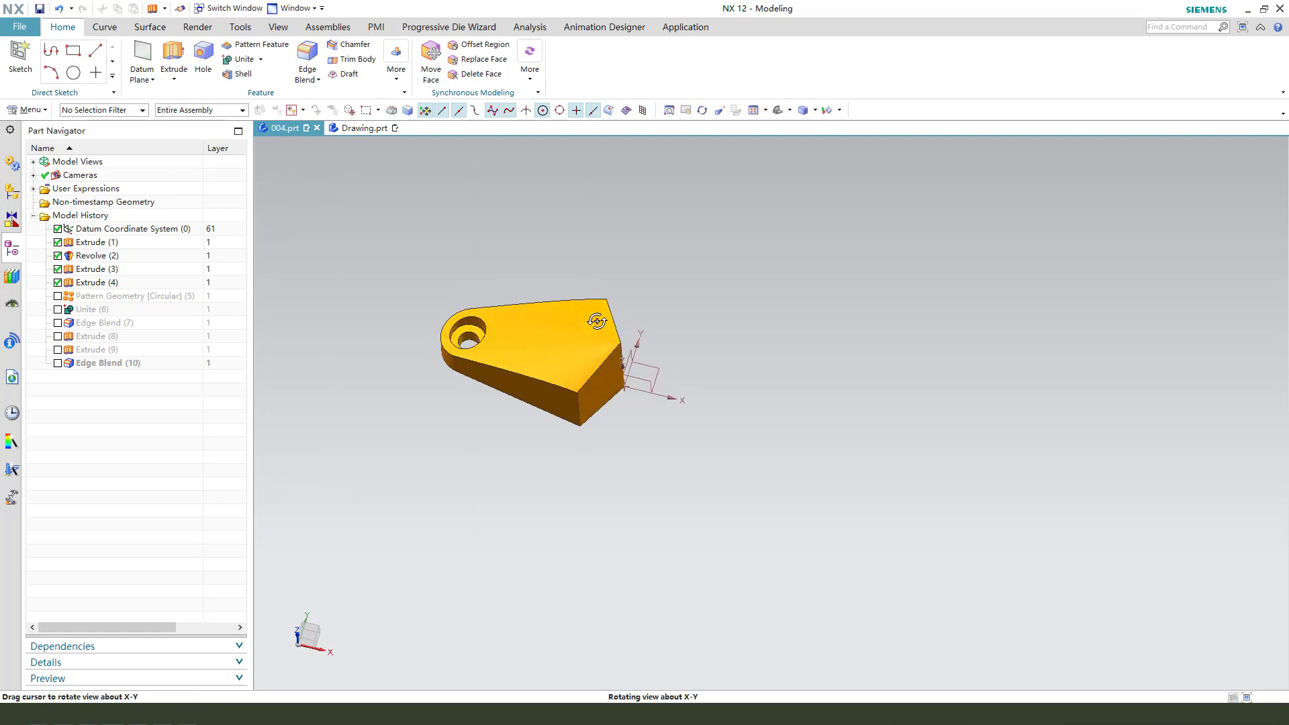
{"action": "left_click", "coordinate": [165, 57]}
{"action": "left_click", "coordinate": [647, 374]}
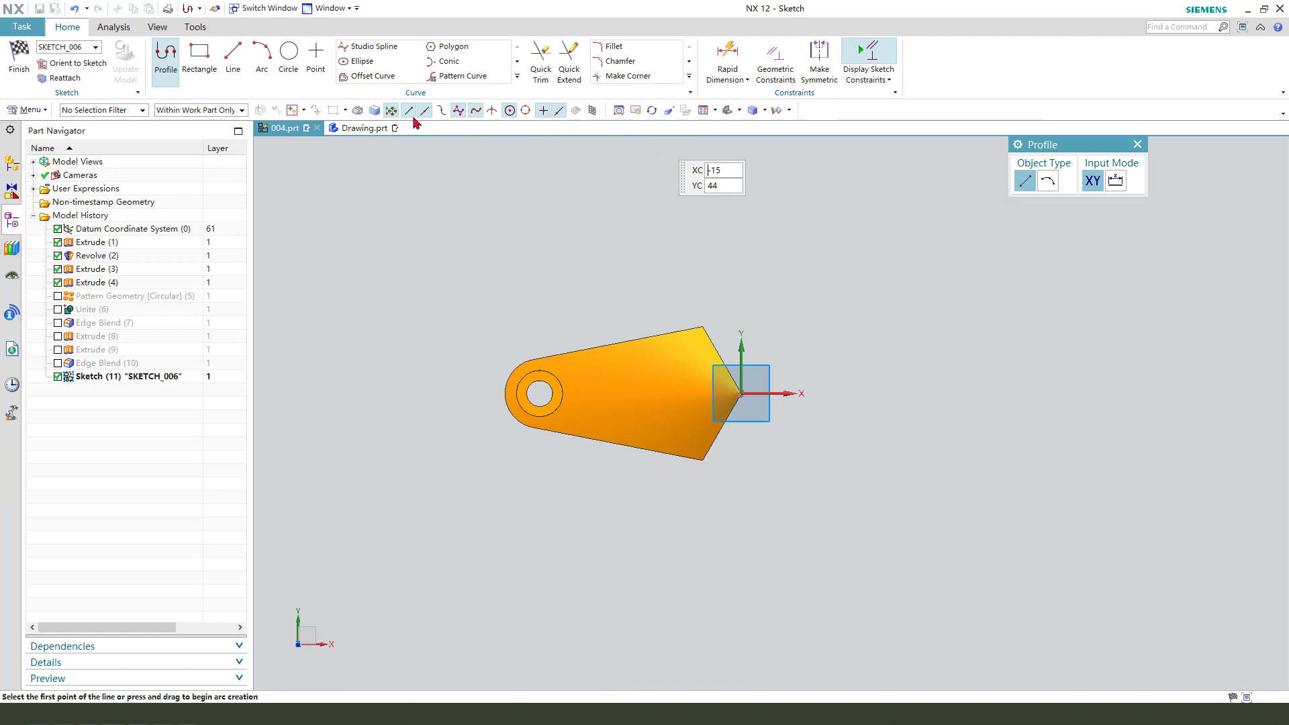
Step: Set up a 3 mm Offset Curve from one long bottom side edge of the arm, with selection Within Work Part Only
{"action": "left_click", "coordinate": [368, 76]}
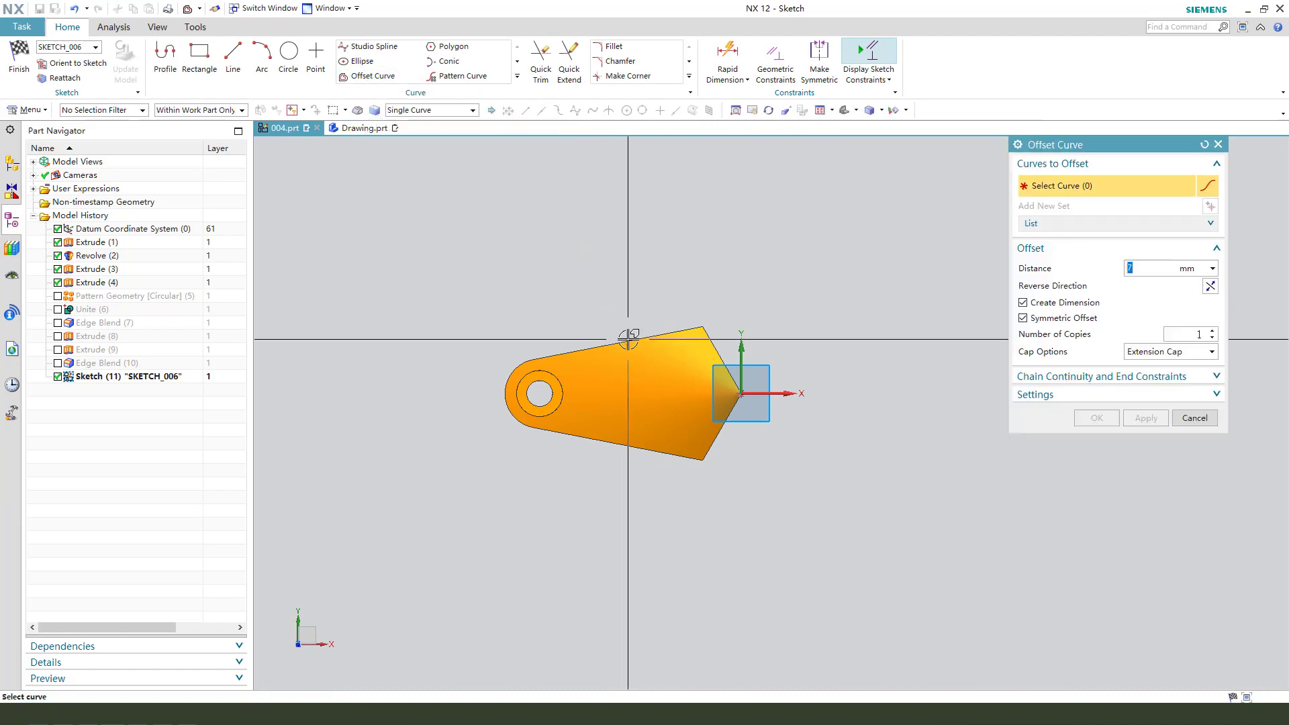
{"action": "left_click", "coordinate": [210, 112]}
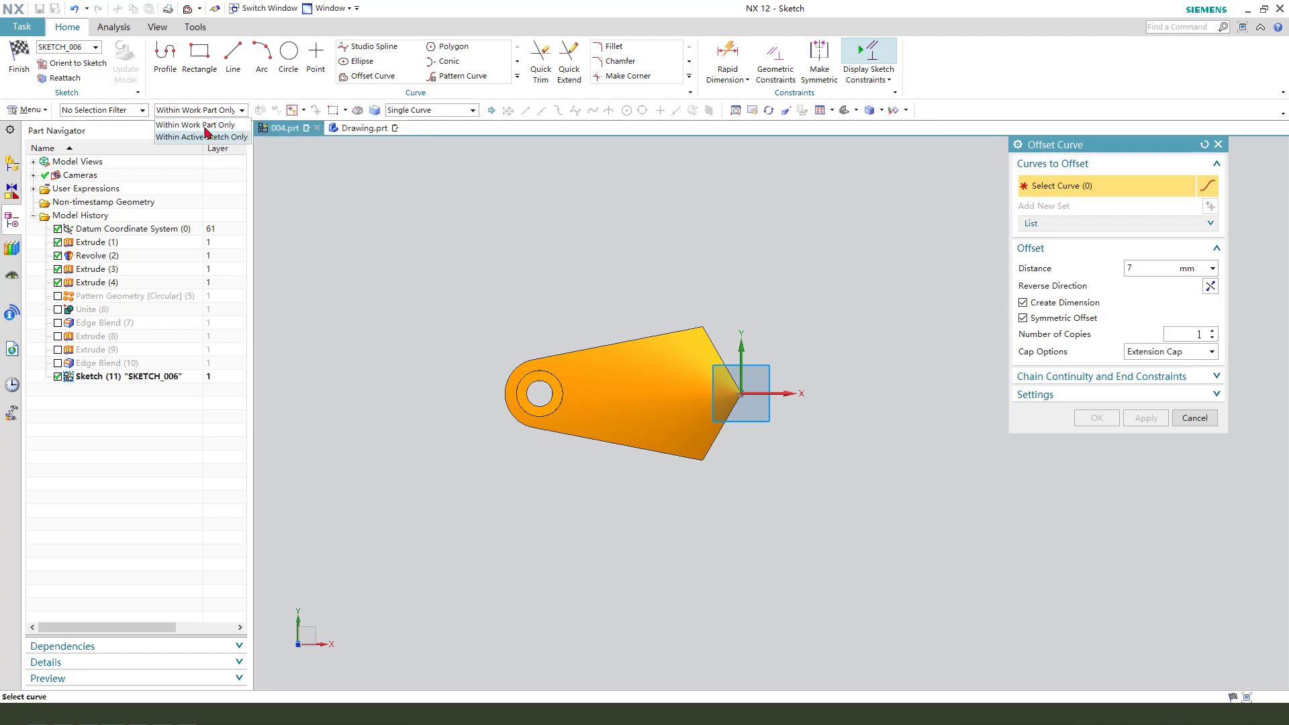
{"action": "left_click", "coordinate": [205, 126]}
{"action": "middle_click_drag", "start_coordinate": [564, 270], "coordinate": [613, 313]}
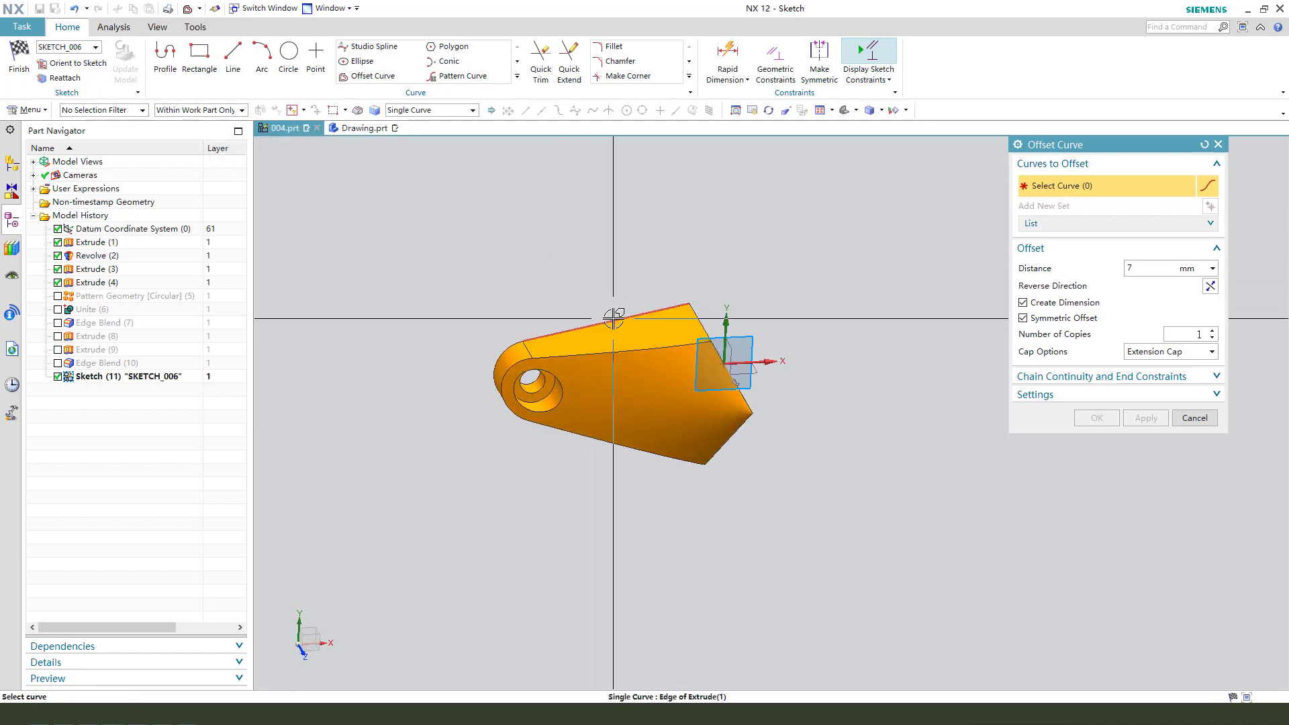
{"action": "left_click", "coordinate": [613, 318]}
{"action": "middle_click_drag", "start_coordinate": [724, 517], "coordinate": [607, 309]}
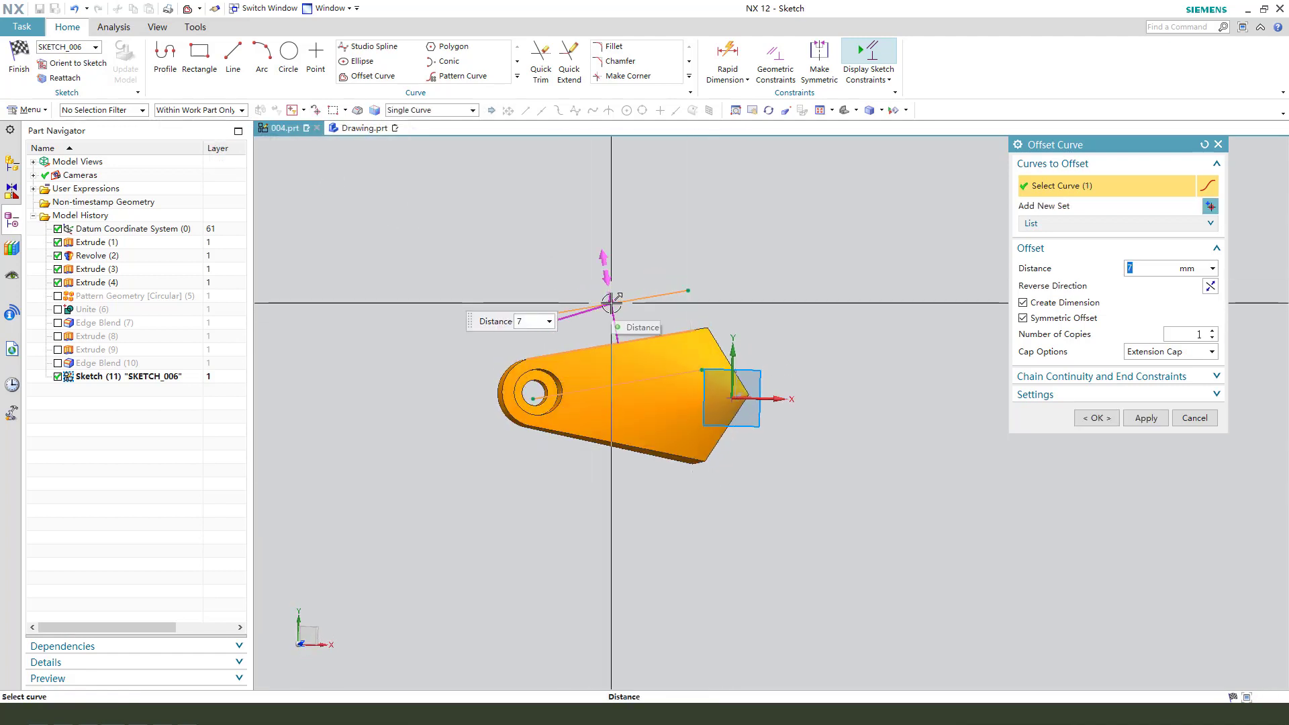
{"action": "left_click", "coordinate": [612, 304]}
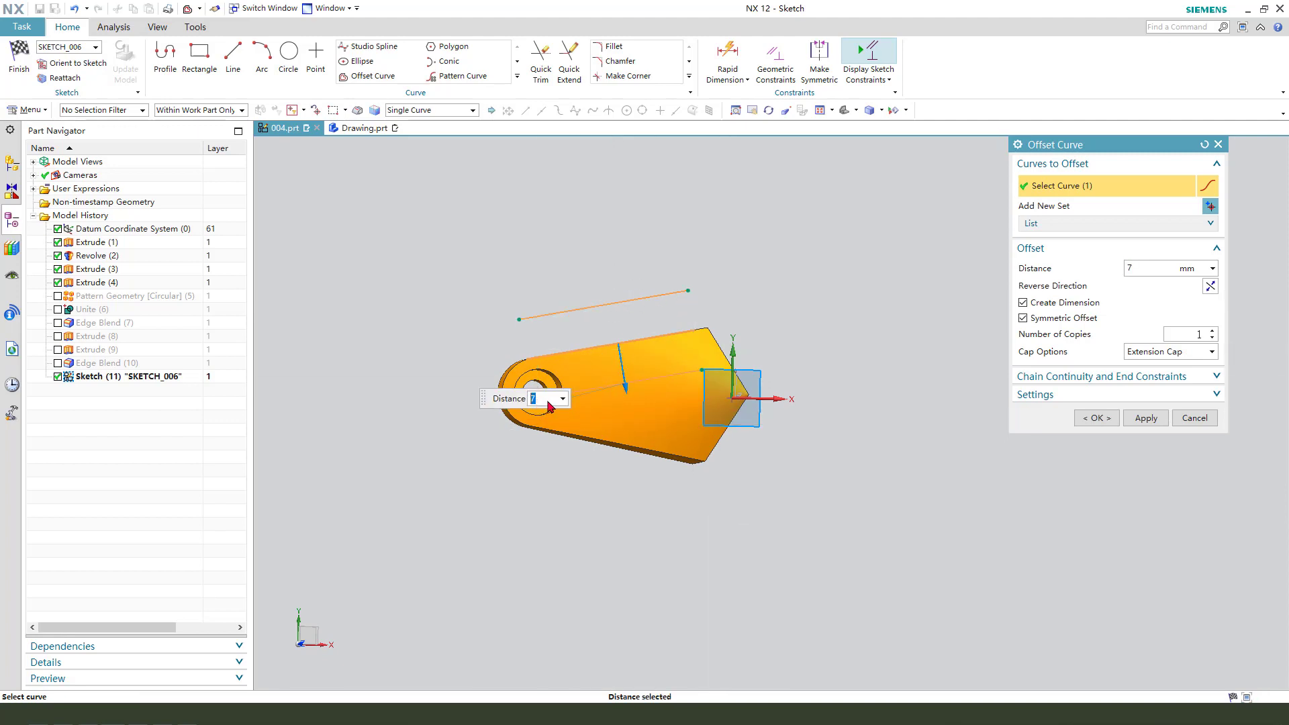
{"action": "key", "text": "Return"}
Step: Add the opposite long side edge and the counterbore's circular edge to the 3 mm offset, turn off Symmetric Offset, and create the curves
{"action": "middle_click_drag", "start_coordinate": [725, 484], "coordinate": [749, 463]}
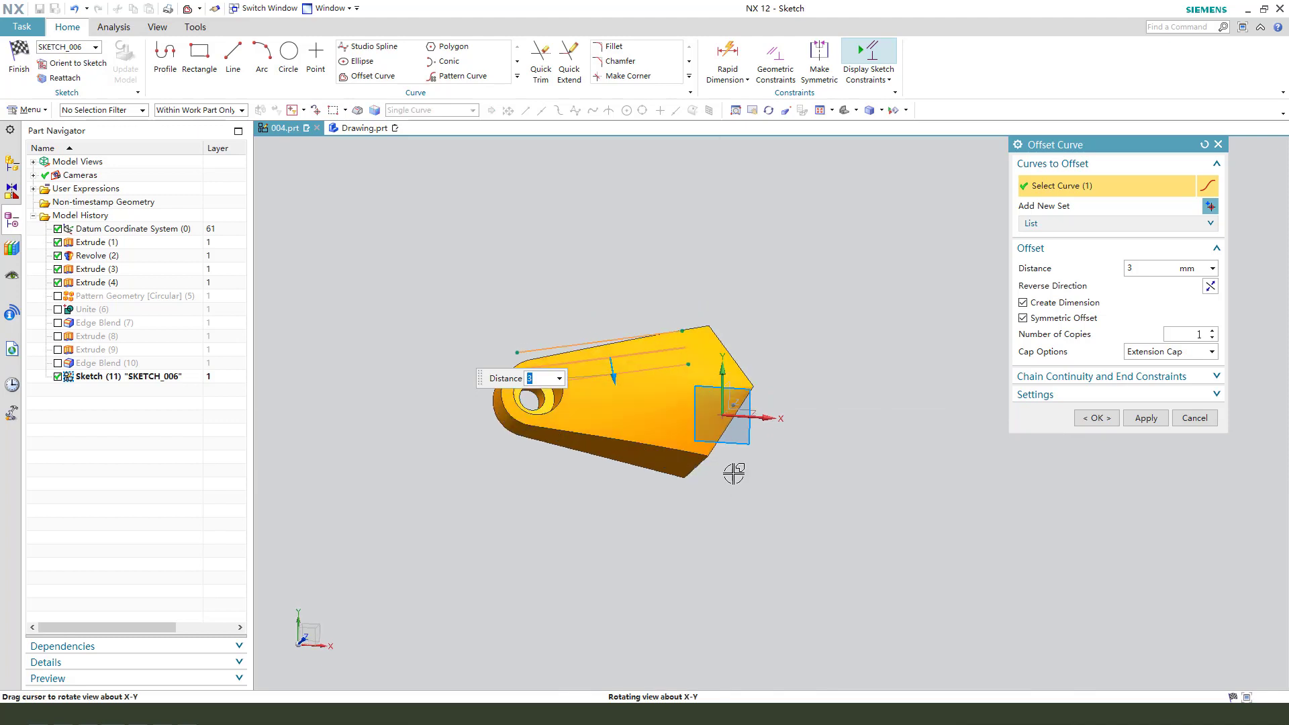
{"action": "left_click", "coordinate": [699, 440]}
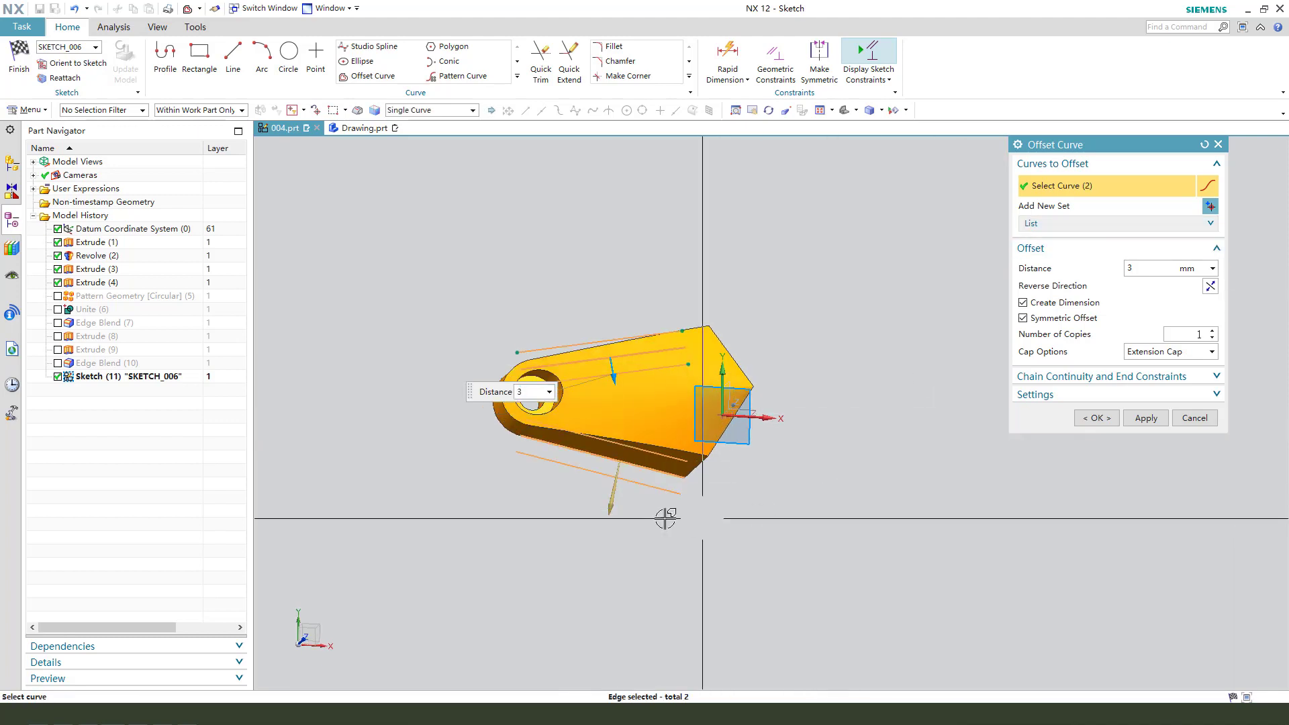
{"action": "scroll", "coordinate": [555, 391], "scroll_direction": "up", "scroll_amount": 5}
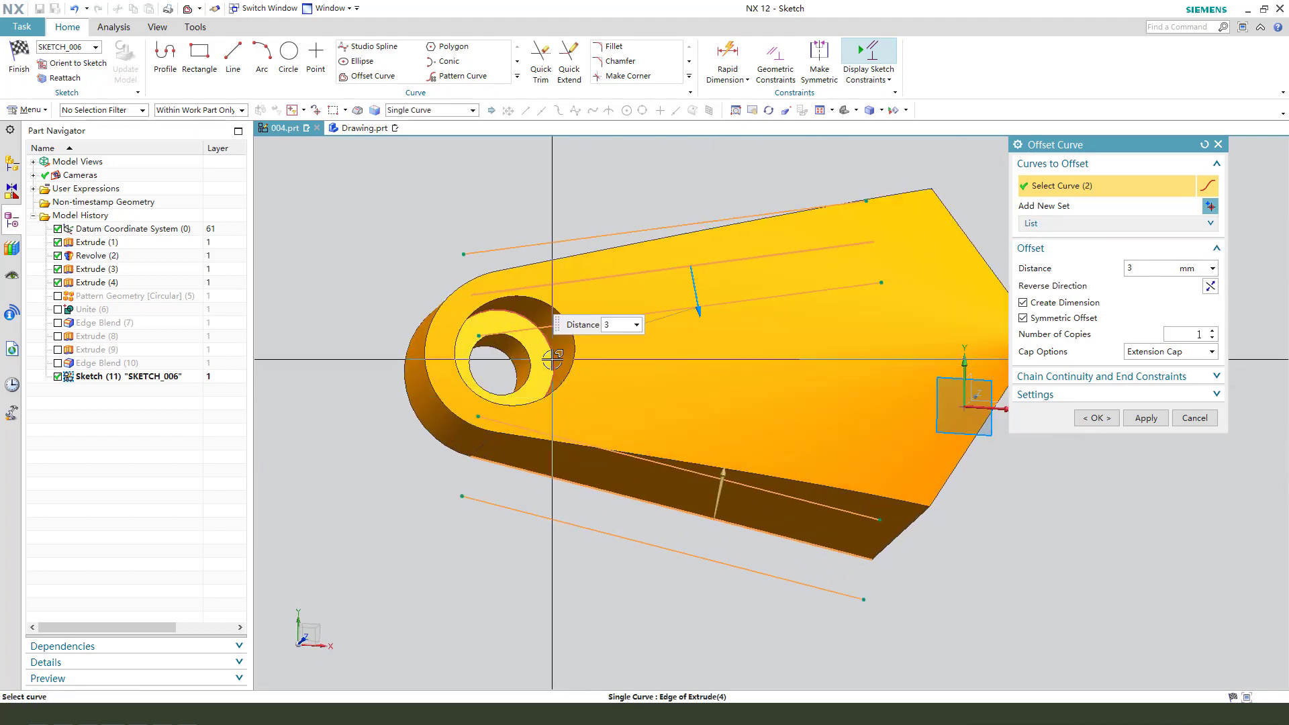
{"action": "left_click", "coordinate": [551, 360]}
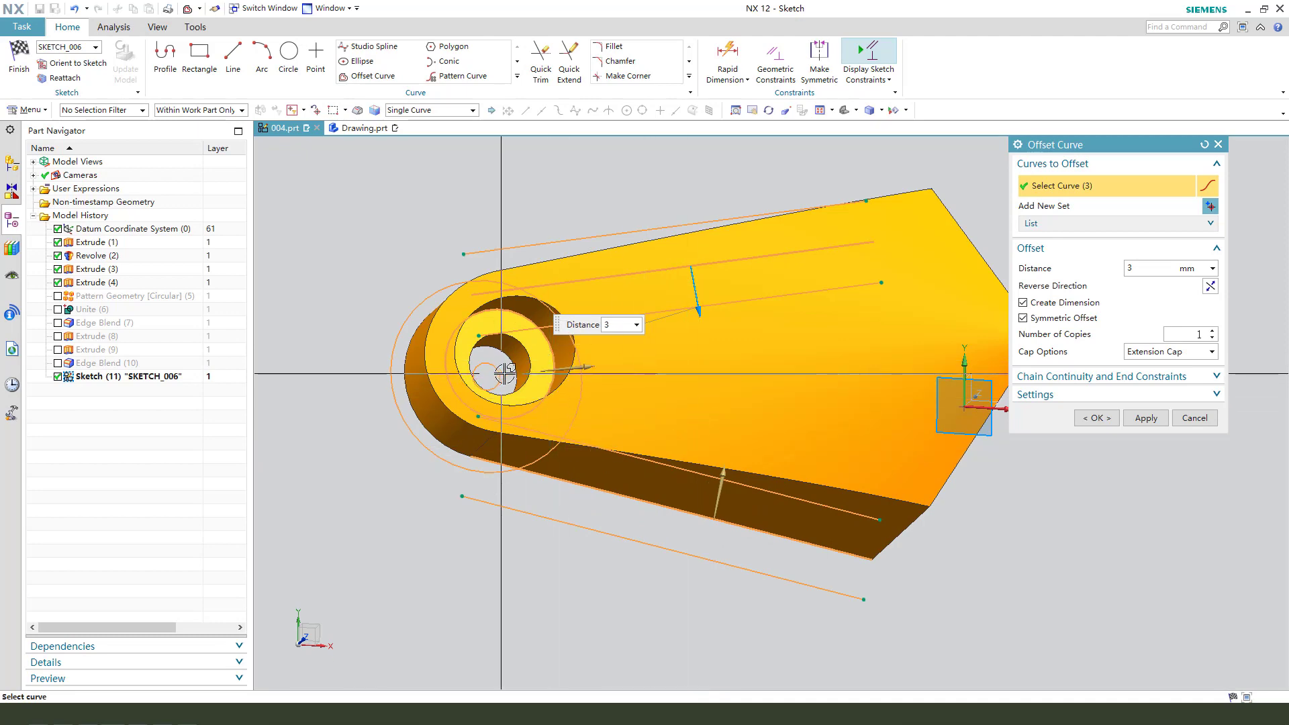
{"action": "mouse_move", "coordinate": [676, 437]}
{"action": "middle_mouse_down"}
{"action": "mouse_move", "coordinate": [656, 452]}
{"action": "mouse_move", "coordinate": [704, 452]}
{"action": "mouse_move", "coordinate": [672, 401]}
{"action": "middle_mouse_up"}
{"action": "scroll", "coordinate": [468, 394], "scroll_direction": "down", "scroll_amount": 1}
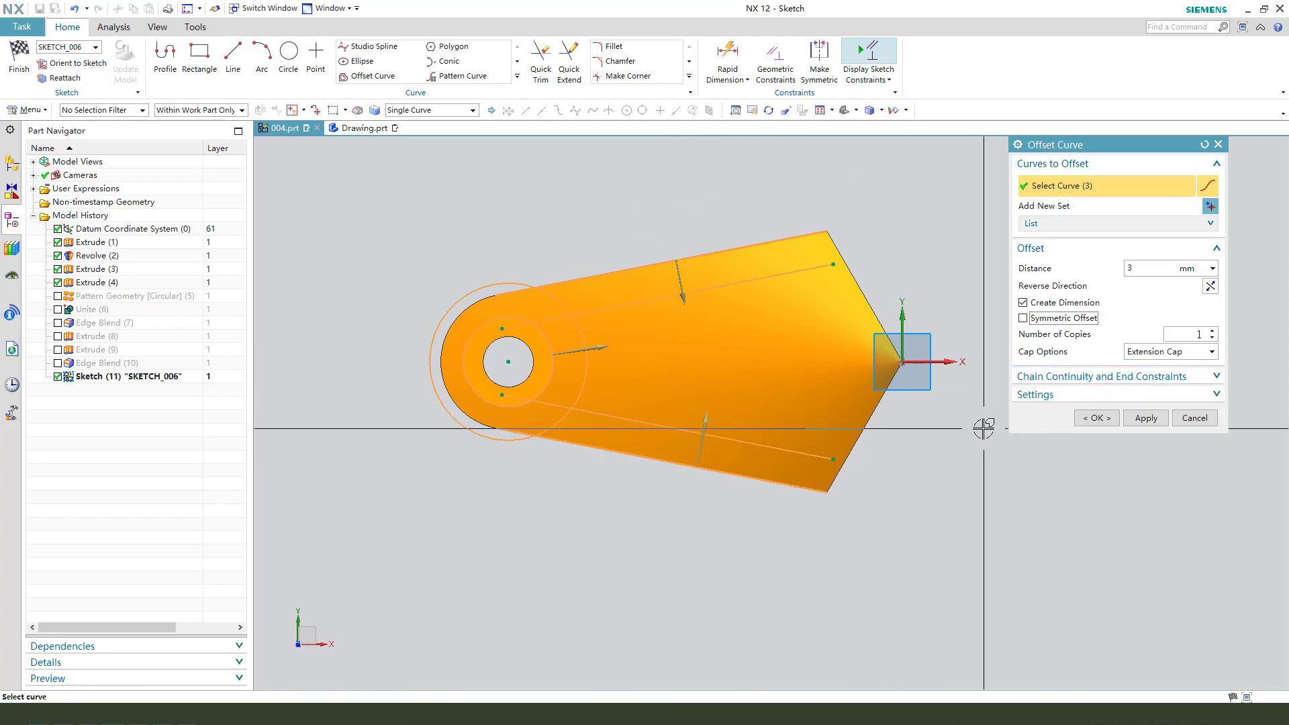
{"action": "left_click", "coordinate": [1099, 417]}
Step: Trim the offset circle and the line ends by the counterbore, keeping only the arc that joins the two offset lines
{"action": "scroll", "coordinate": [978, 420], "scroll_direction": "up", "scroll_amount": 1}
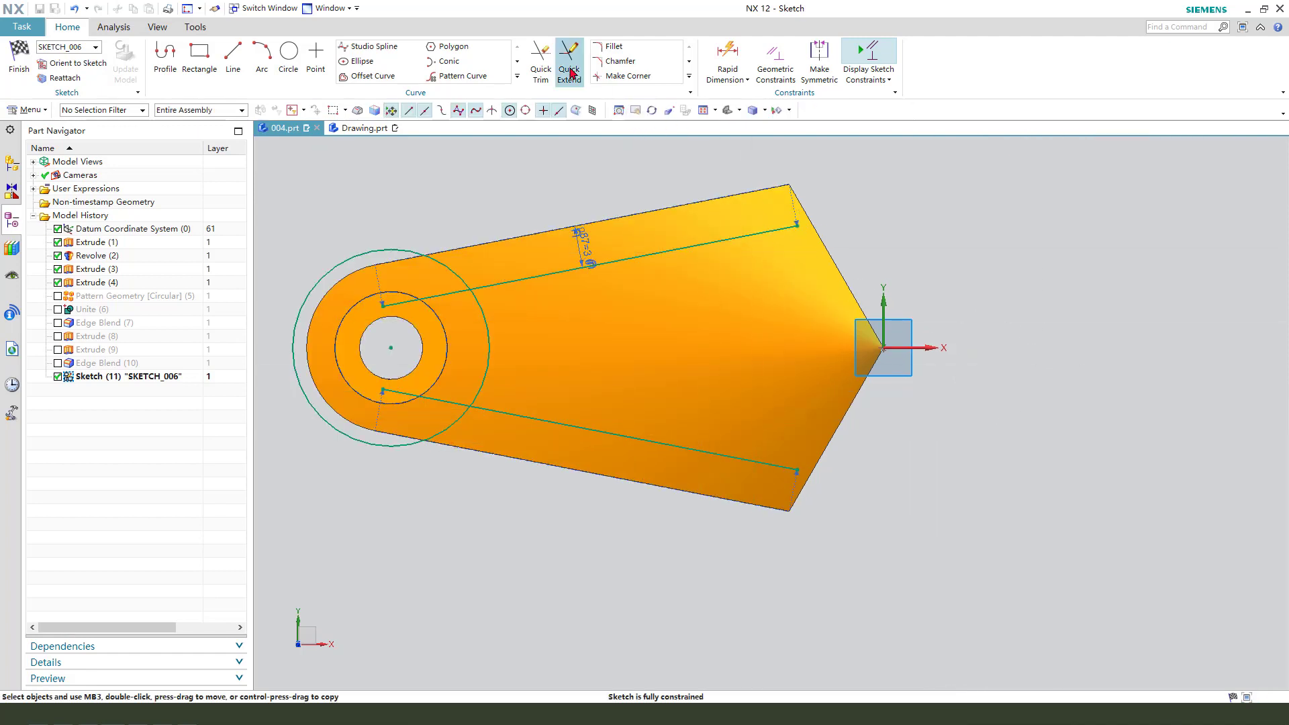
{"action": "left_click", "coordinate": [544, 54]}
{"action": "left_click", "coordinate": [393, 248]}
{"action": "left_click", "coordinate": [401, 306]}
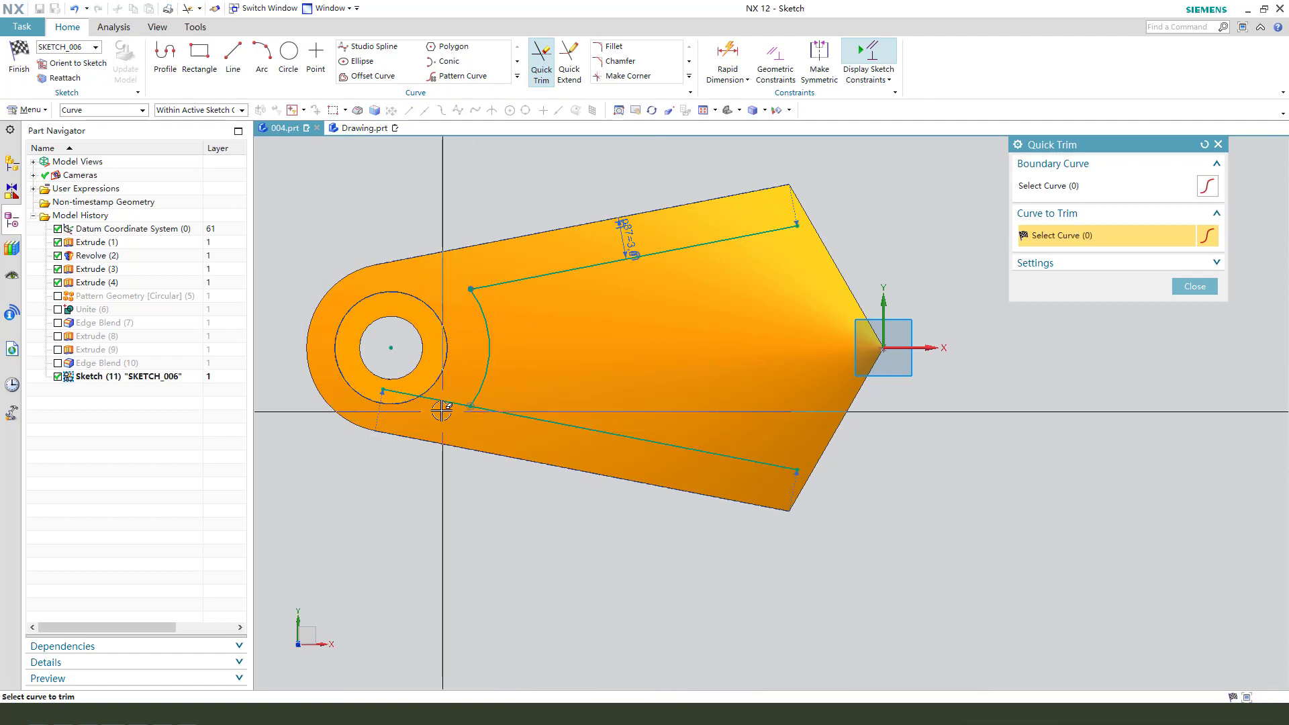
{"action": "left_click", "coordinate": [442, 408]}
{"action": "key", "text": "Escape"}
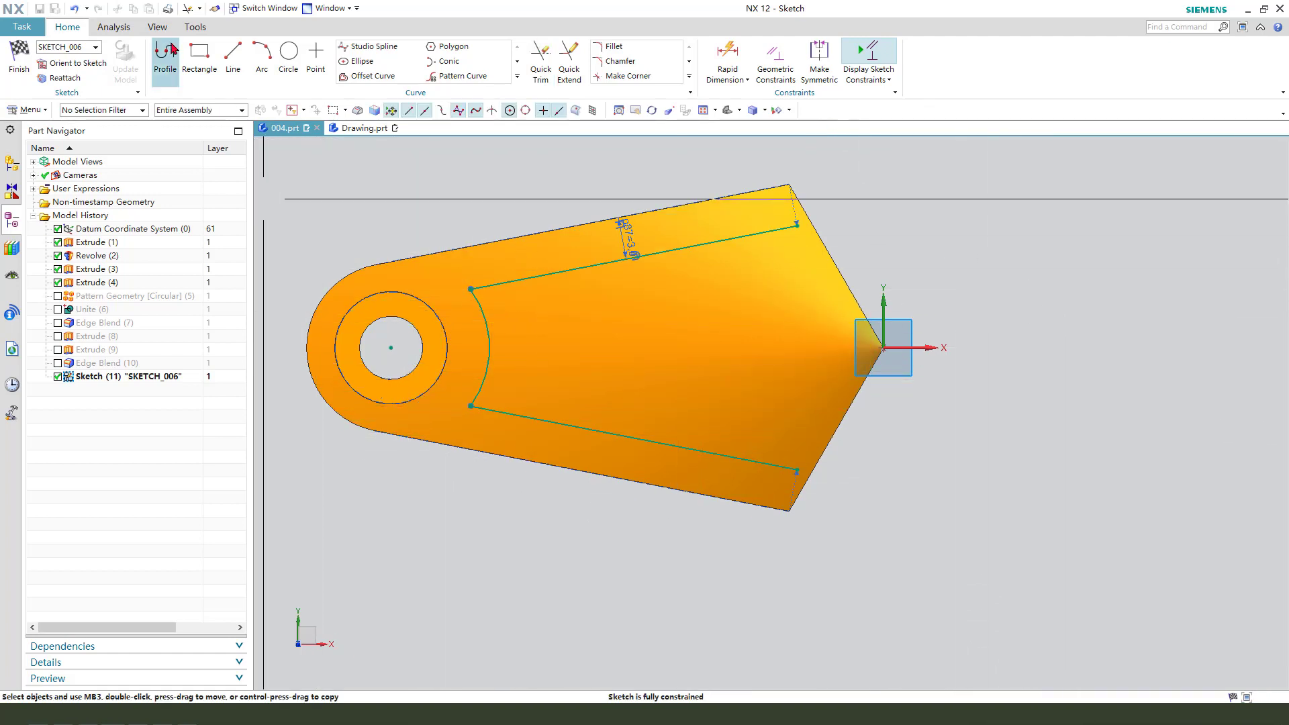
Step: Draw a vertical line across the arm's pointed end and constrain it to pass through the sketch origin
{"action": "left_click", "coordinate": [234, 57]}
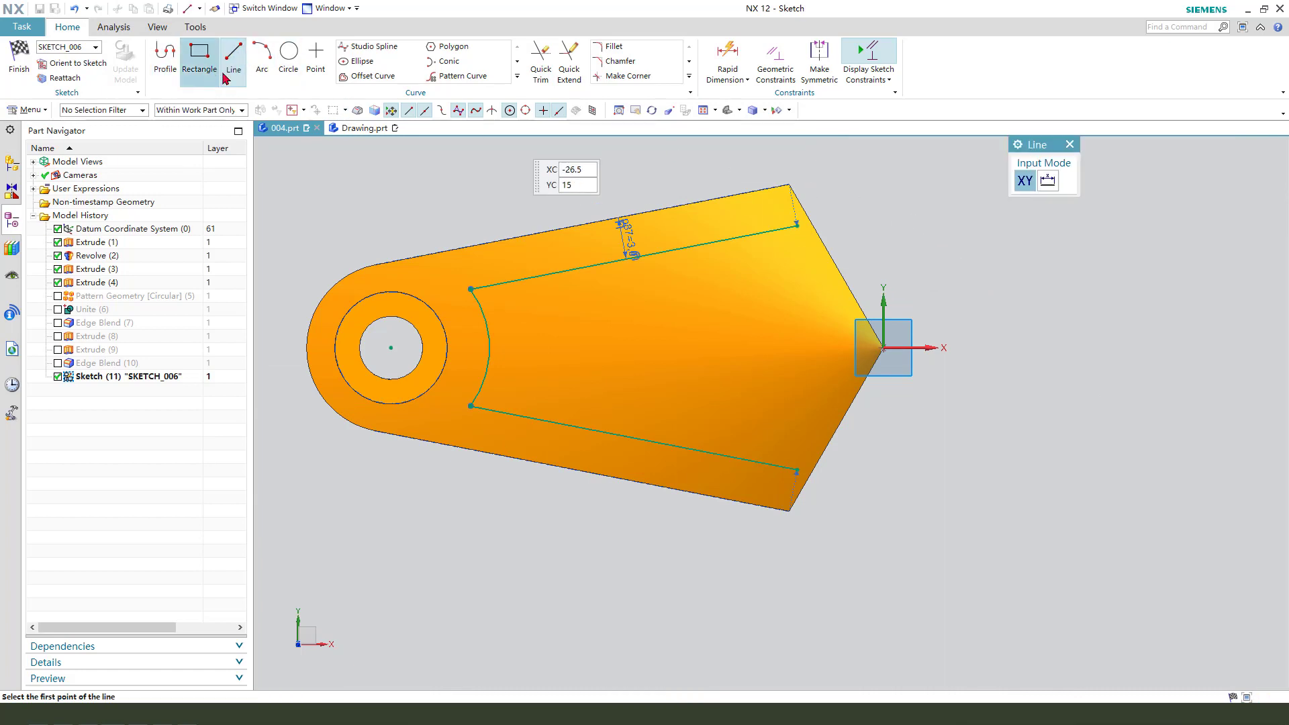
{"action": "left_click", "coordinate": [891, 165]}
{"action": "left_click", "coordinate": [890, 565]}
{"action": "key", "text": "Escape"}
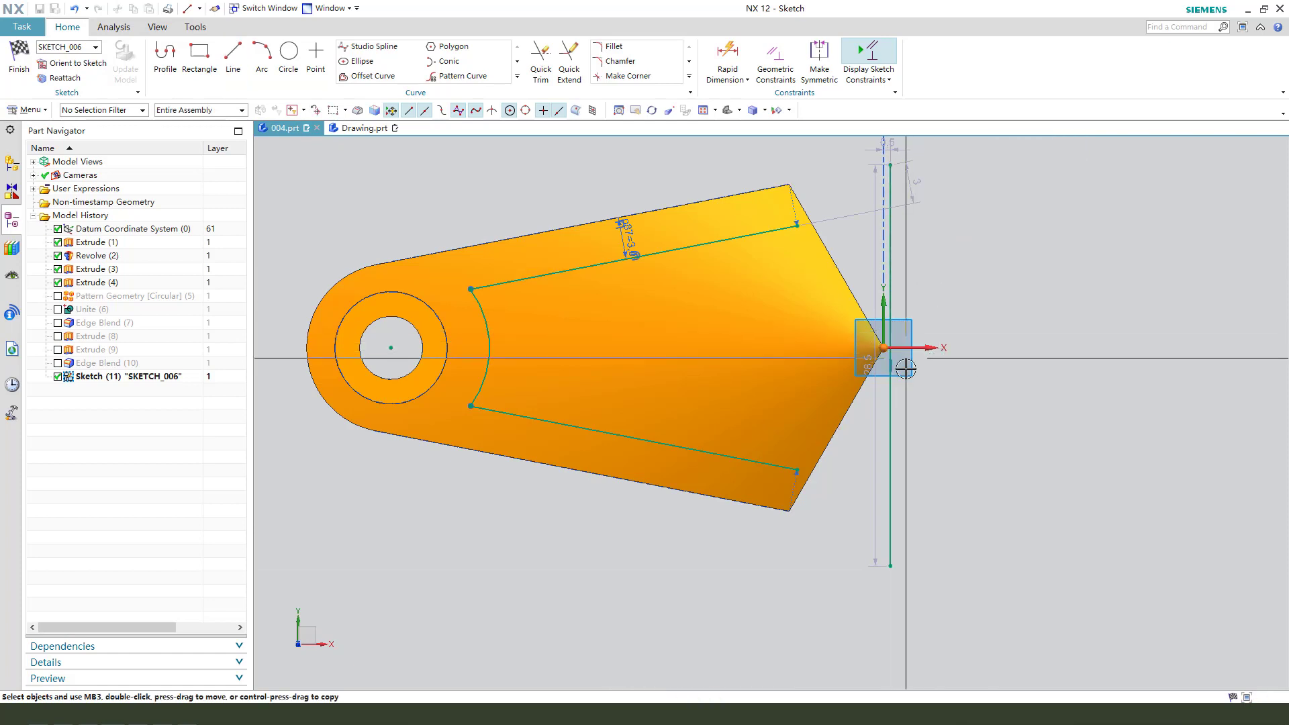
{"action": "left_click", "coordinate": [893, 366]}
{"action": "left_click", "coordinate": [923, 347]}
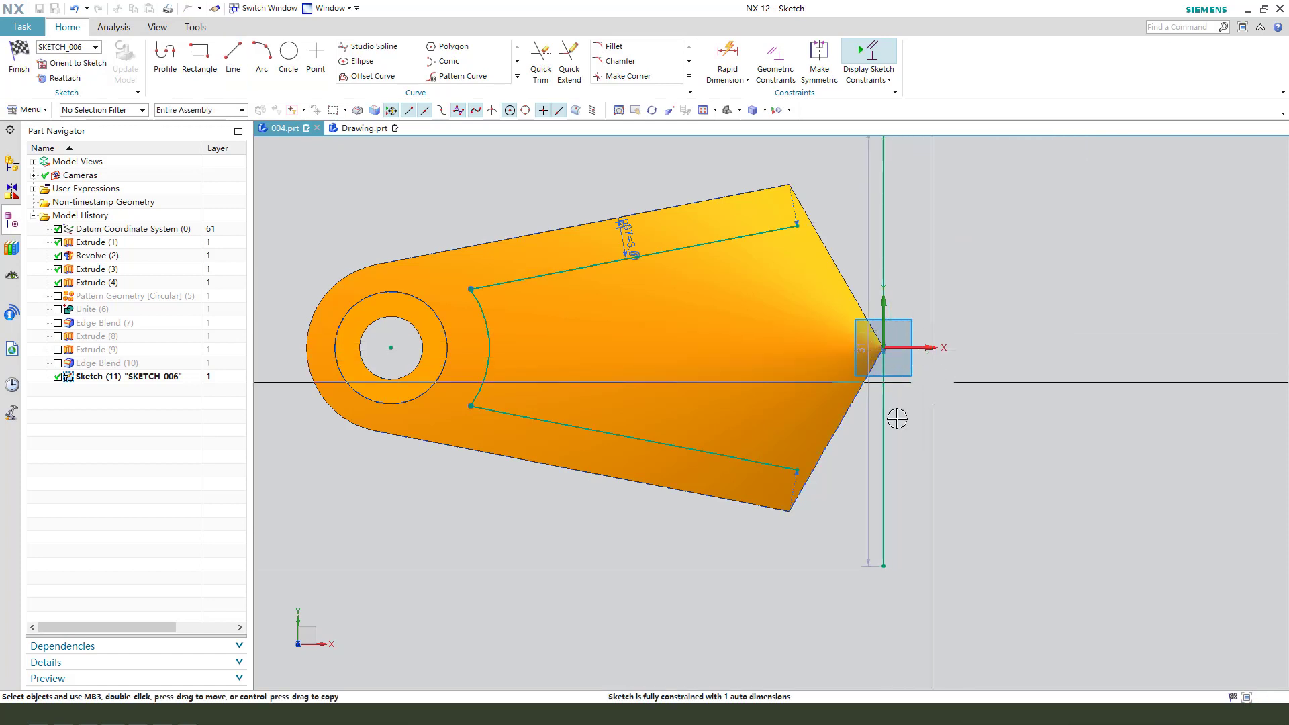
Step: Close the pocket profile with Make Corner, joining both long offset lines to the vertical line
{"action": "scroll", "coordinate": [833, 429], "scroll_direction": "down", "scroll_amount": 2}
{"action": "scroll", "coordinate": [858, 319], "scroll_direction": "up", "scroll_amount": 2}
{"action": "left_click", "coordinate": [610, 80]}
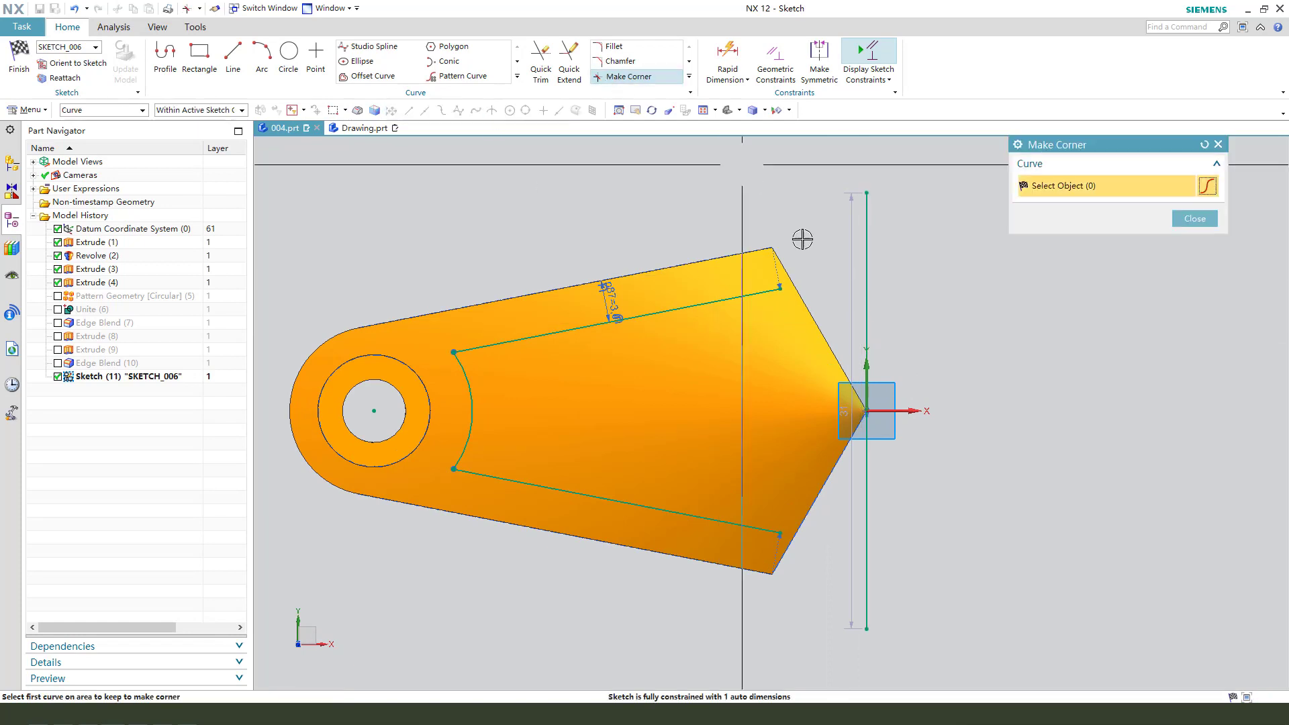
{"action": "left_click", "coordinate": [762, 290]}
{"action": "left_click", "coordinate": [867, 322]}
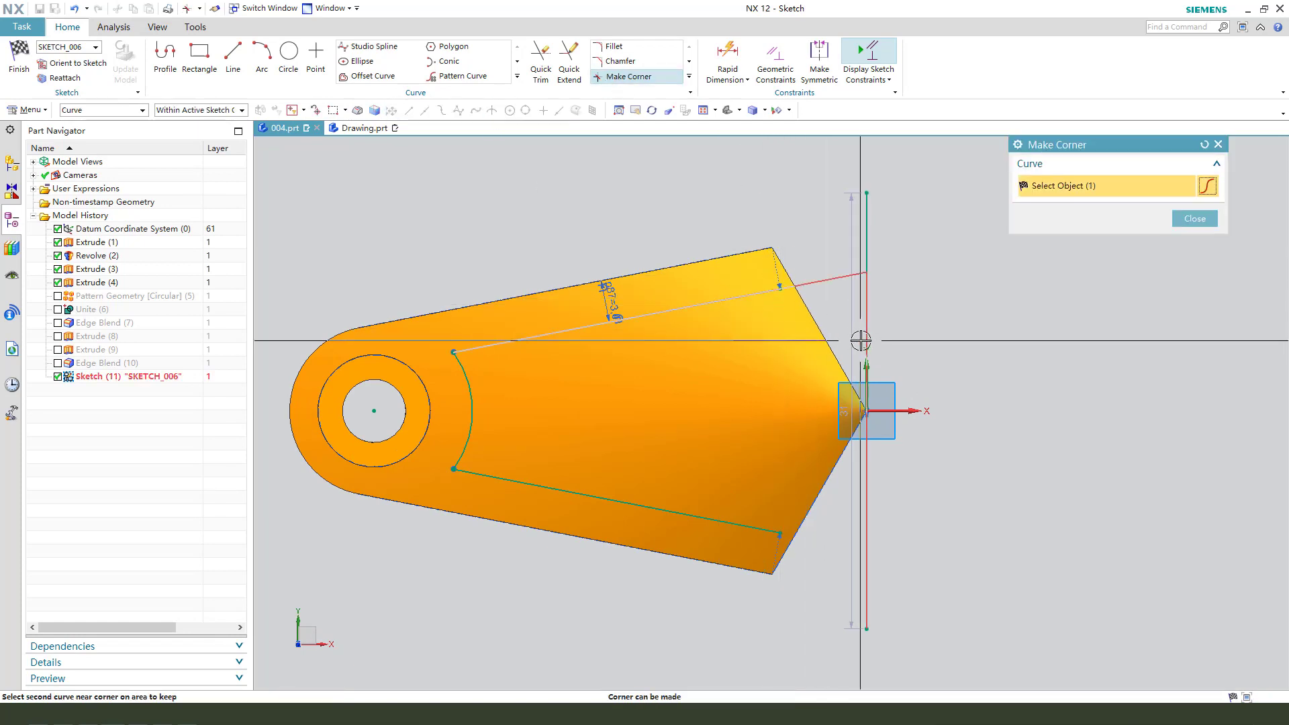
{"action": "left_click", "coordinate": [866, 479]}
{"action": "left_click", "coordinate": [757, 526]}
{"action": "key", "text": "Escape"}
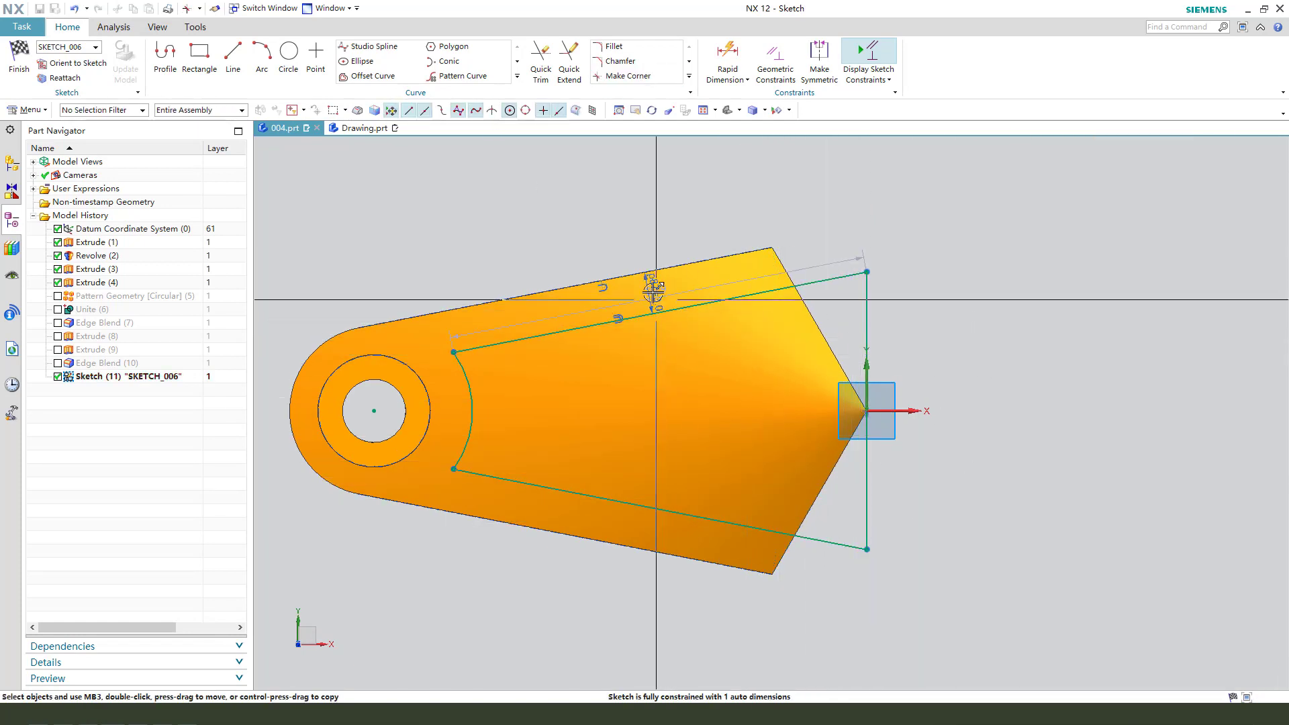
Step: Reposition the profile's length dimension and the 3 mm offset dimension outside the upper edge of the arm
{"action": "left_click_drag", "start_coordinate": [653, 282], "coordinate": [661, 217]}
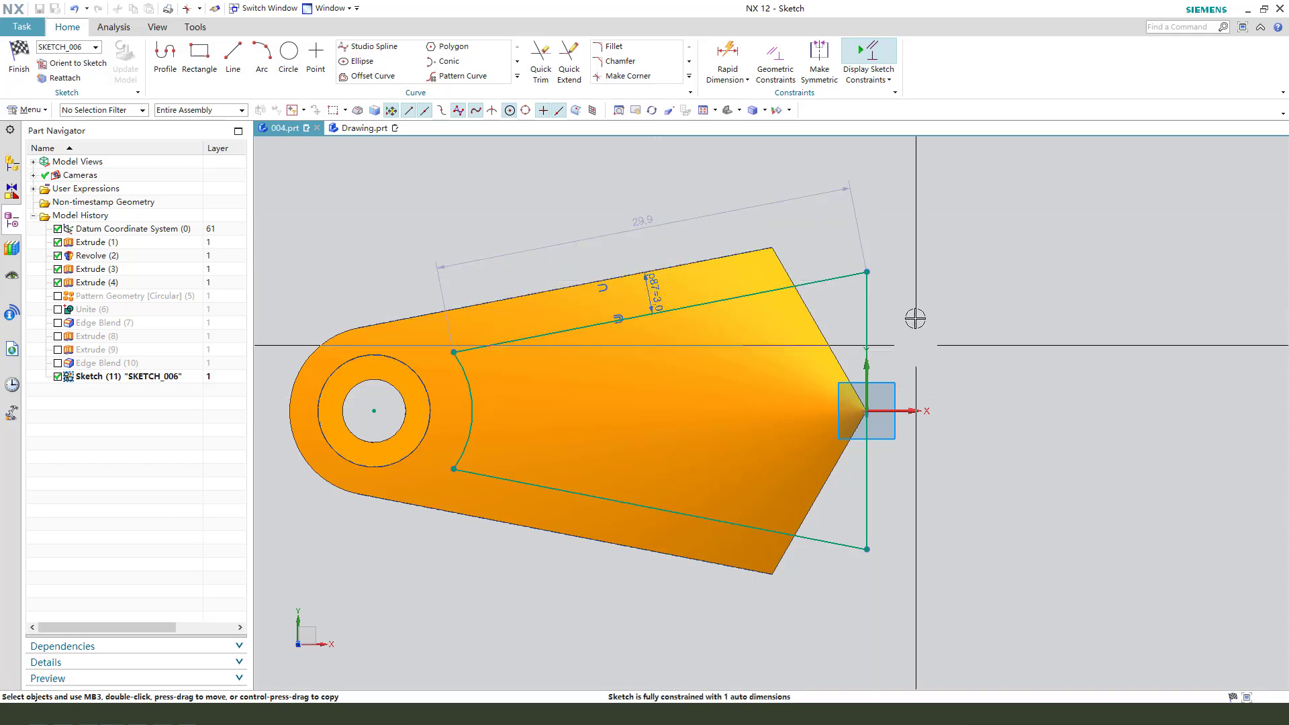
{"action": "scroll", "coordinate": [944, 382], "scroll_direction": "down", "scroll_amount": 2}
{"action": "scroll", "coordinate": [693, 279], "scroll_direction": "up", "scroll_amount": 3}
{"action": "left_click_drag", "start_coordinate": [708, 284], "coordinate": [719, 232]}
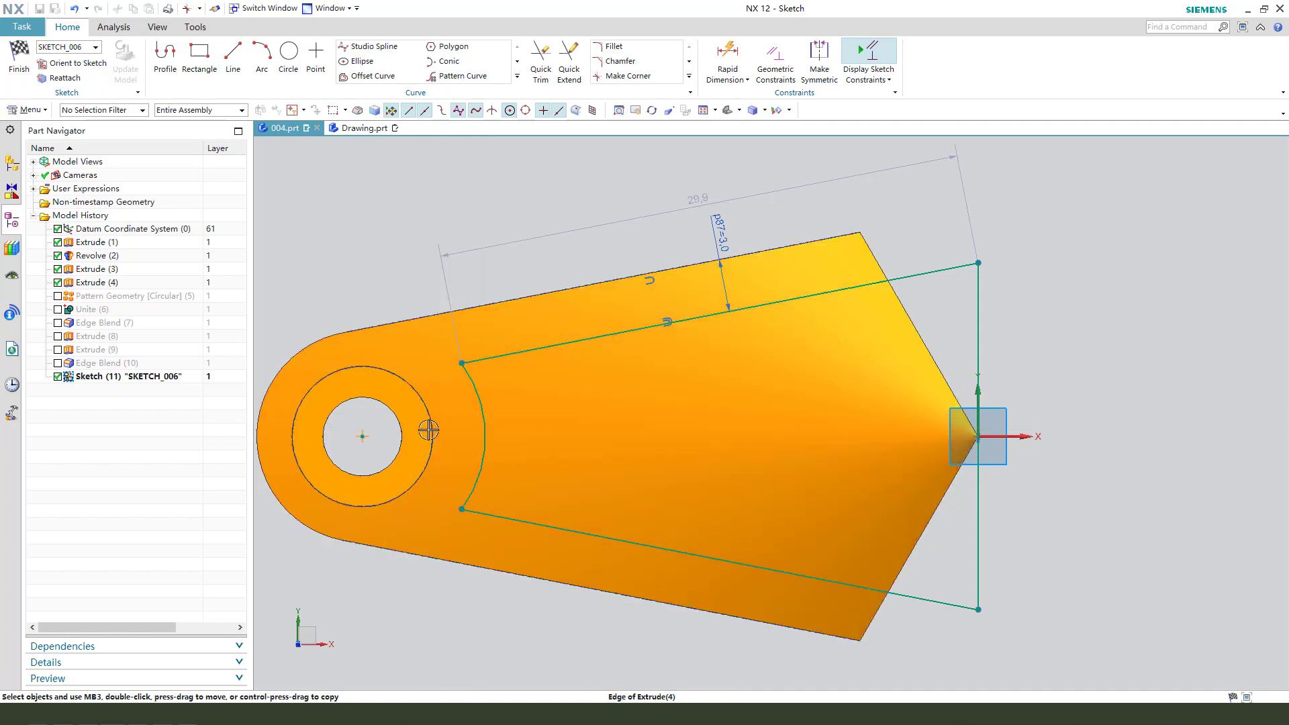
Step: Try to add a Rapid Dimension between the profile's end arc and the counterbore edge
{"action": "left_click", "coordinate": [476, 483]}
{"action": "key", "text": "Escape"}
{"action": "key", "text": "d"}
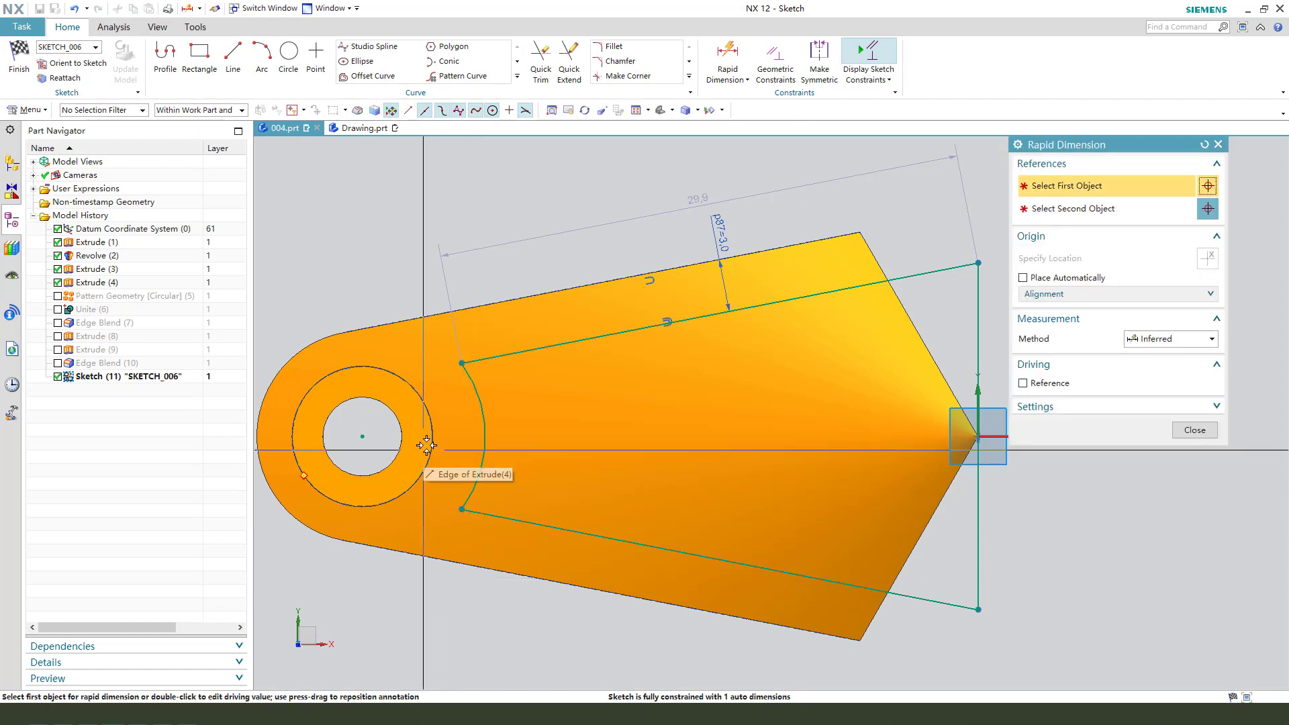
{"action": "middle_click_drag", "start_coordinate": [422, 451], "coordinate": [415, 430]}
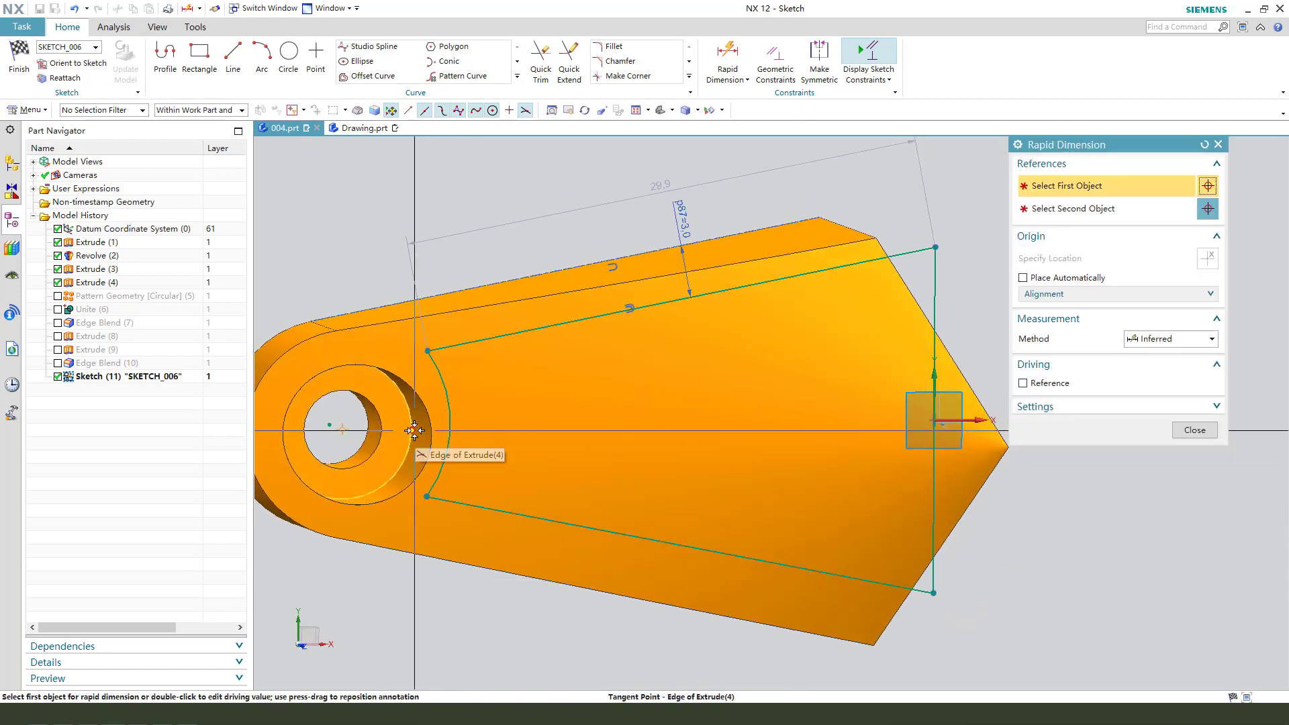
{"action": "left_click", "coordinate": [449, 429]}
{"action": "left_click", "coordinate": [412, 429]}
{"action": "left_click", "coordinate": [414, 581]}
{"action": "left_click", "coordinate": [1194, 430]}
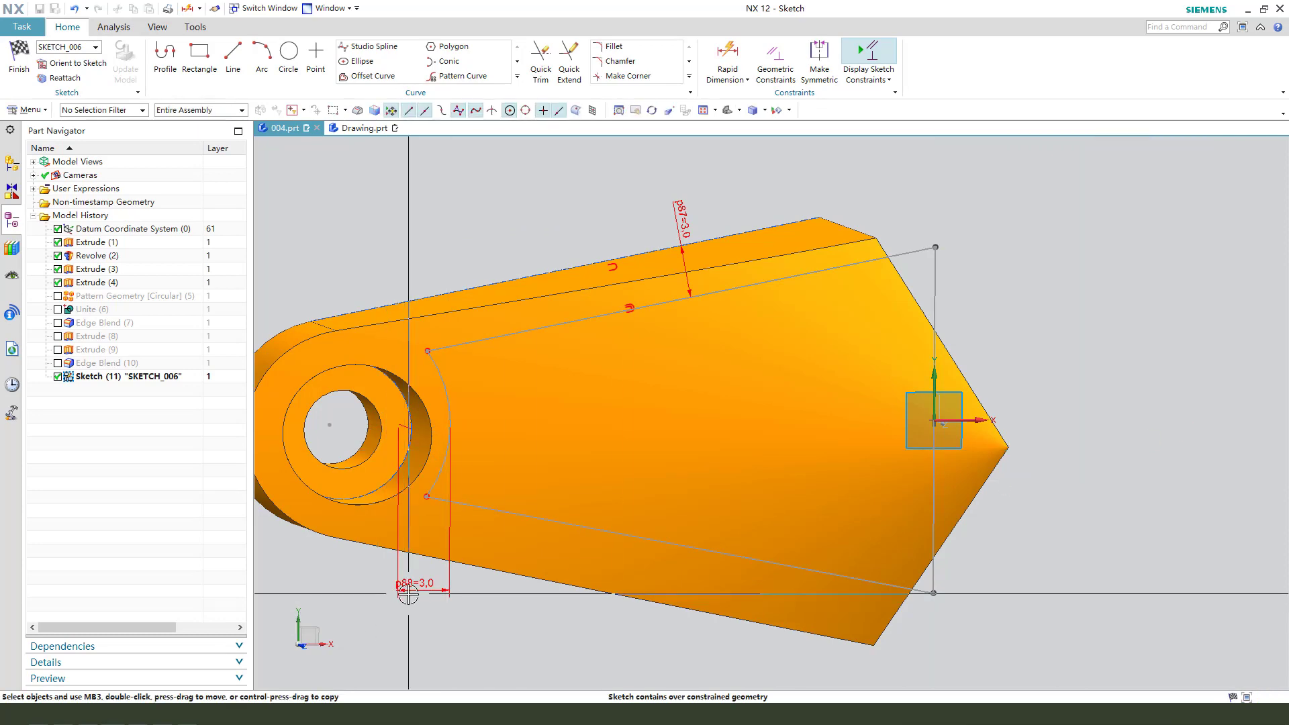
Step: Finish the sketch and extend the subtracting extrusion upward through the arm to an end distance of 37 mm
{"action": "middle_click_drag", "start_coordinate": [774, 535], "coordinate": [703, 465]}
{"action": "scroll", "coordinate": [703, 465], "scroll_direction": "down", "scroll_amount": 5}
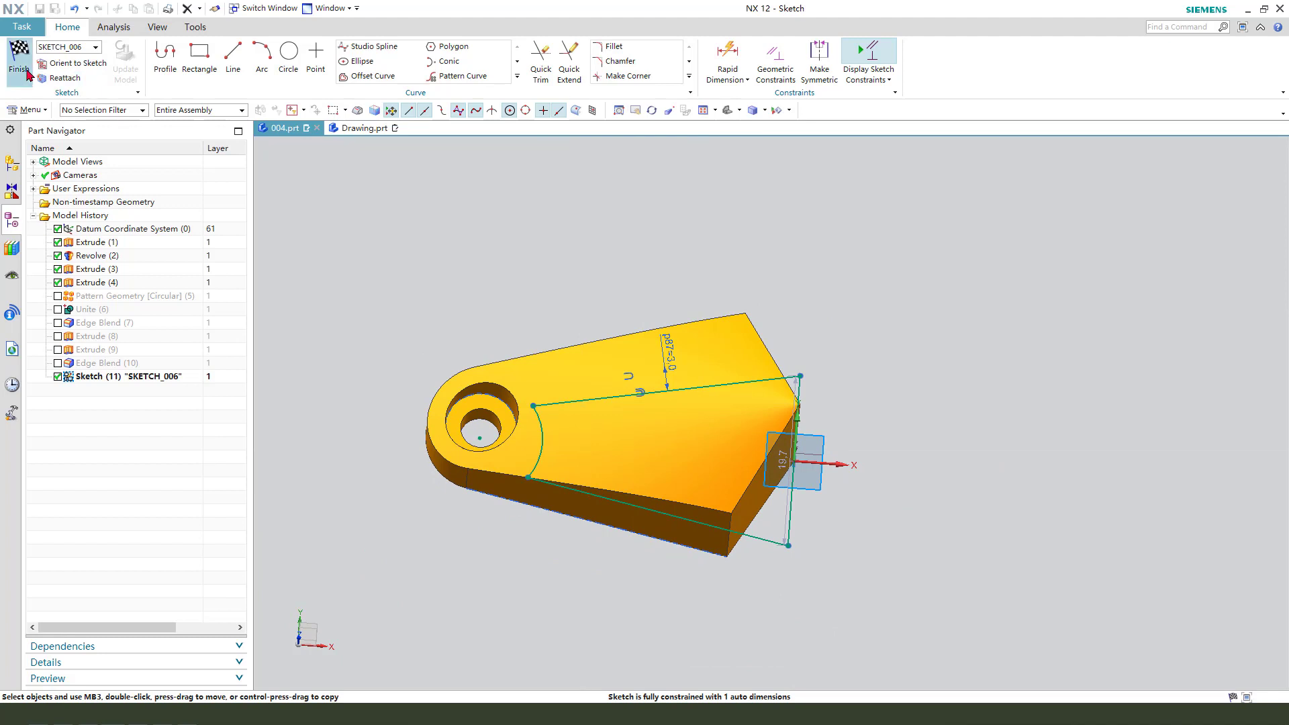
{"action": "left_click", "coordinate": [20, 69]}
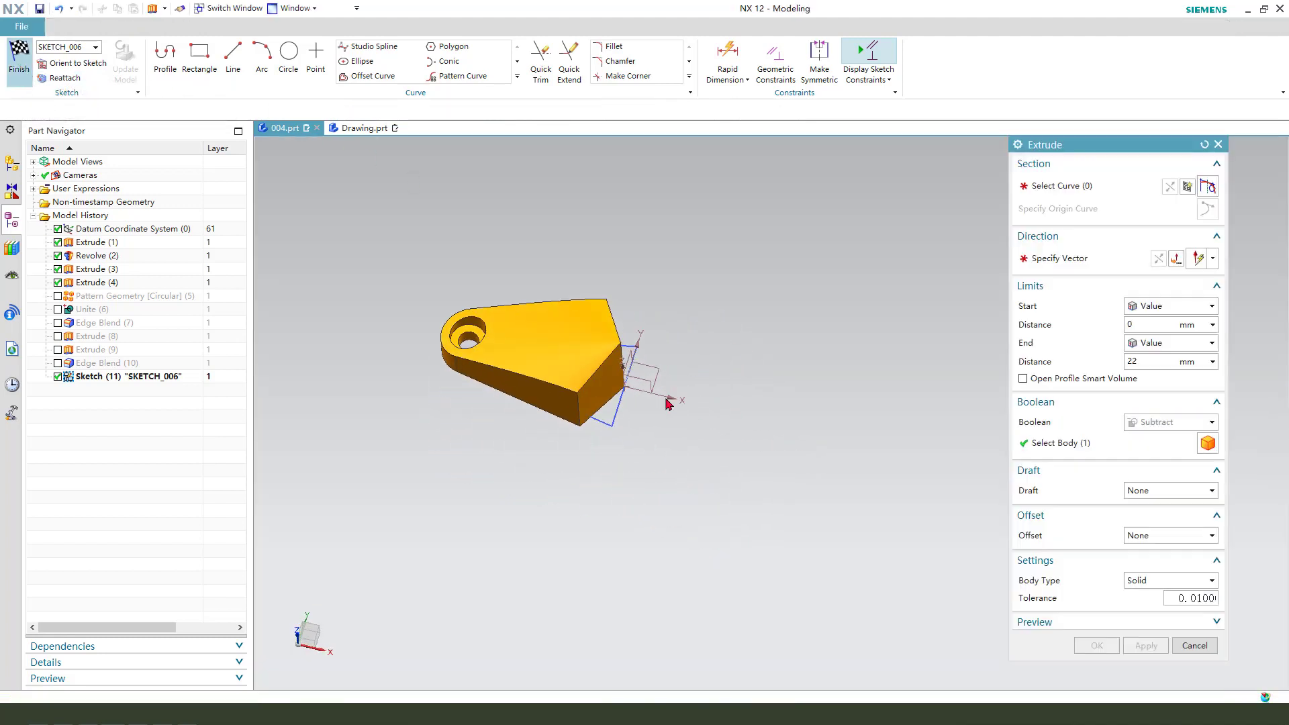
{"action": "middle_click_drag", "start_coordinate": [674, 451], "coordinate": [651, 400]}
{"action": "left_click_drag", "start_coordinate": [554, 291], "coordinate": [549, 238]}
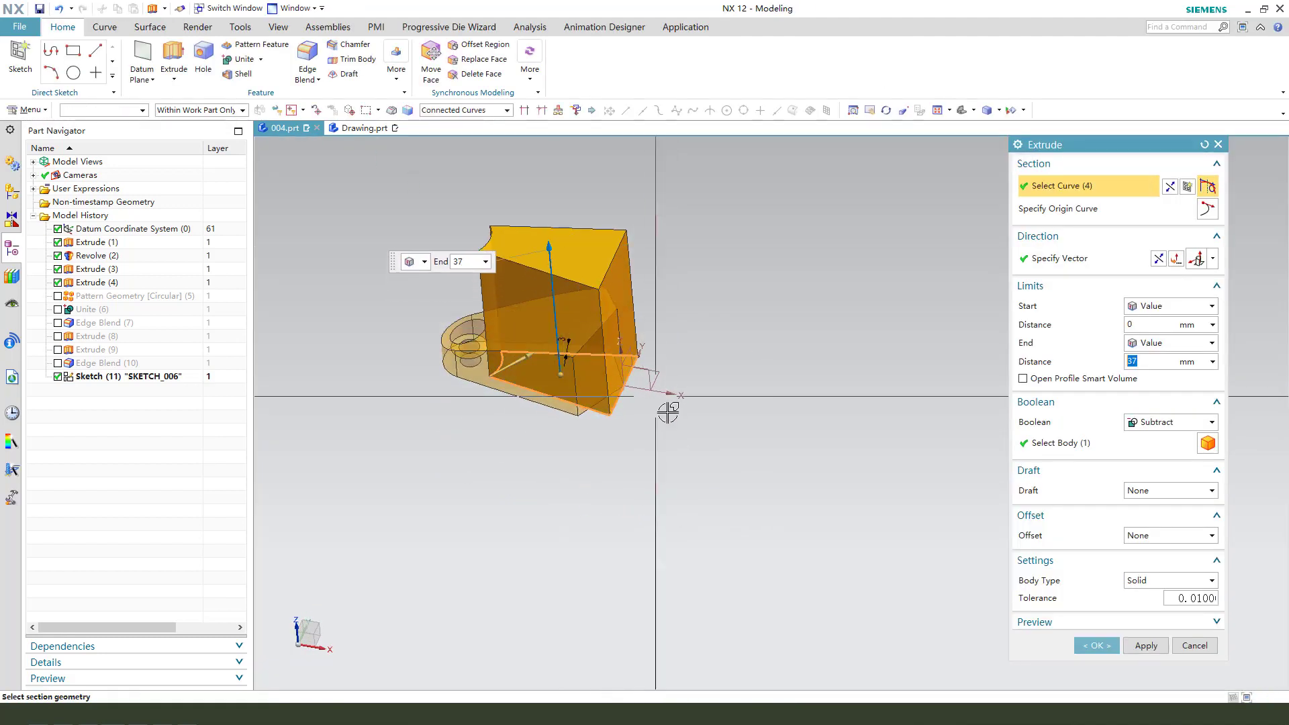
{"action": "middle_click_drag", "start_coordinate": [673, 419], "coordinate": [670, 379]}
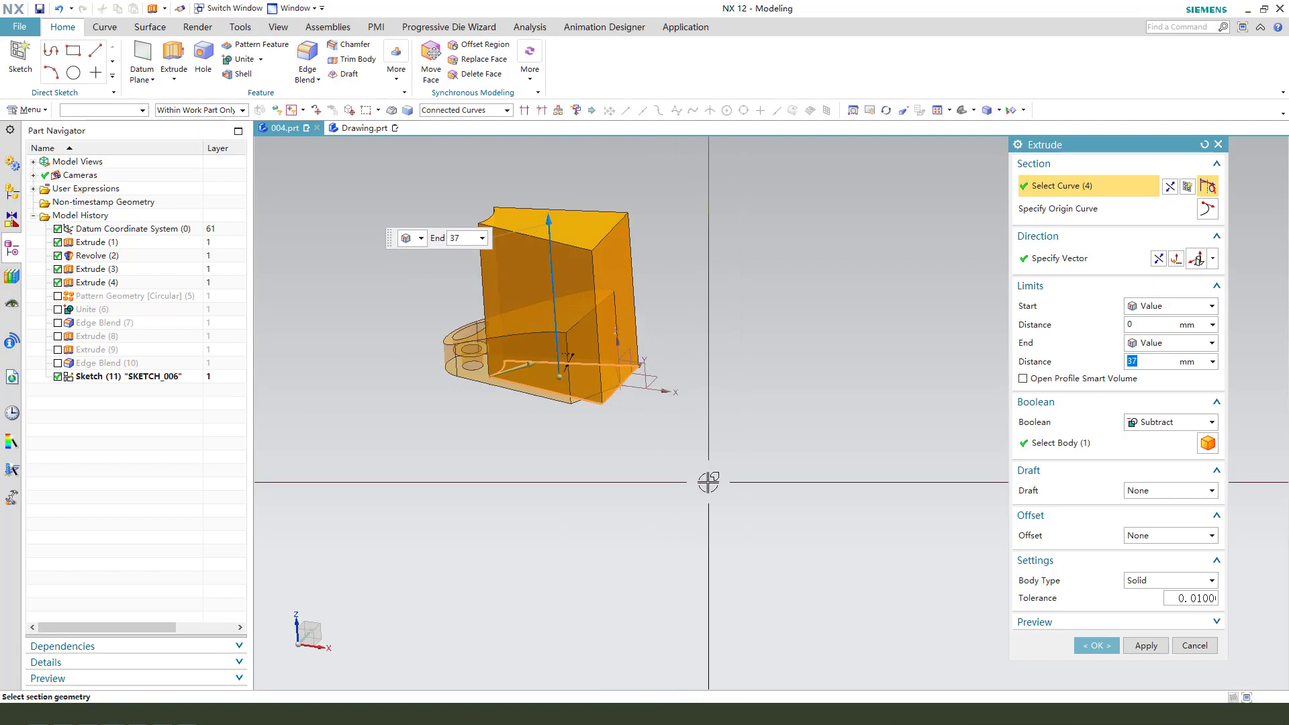
Step: Check the floor thickness in Drawing.prt and cut the pocket in 004.prt with a start distance of 3 mm
{"action": "left_click", "coordinate": [364, 129]}
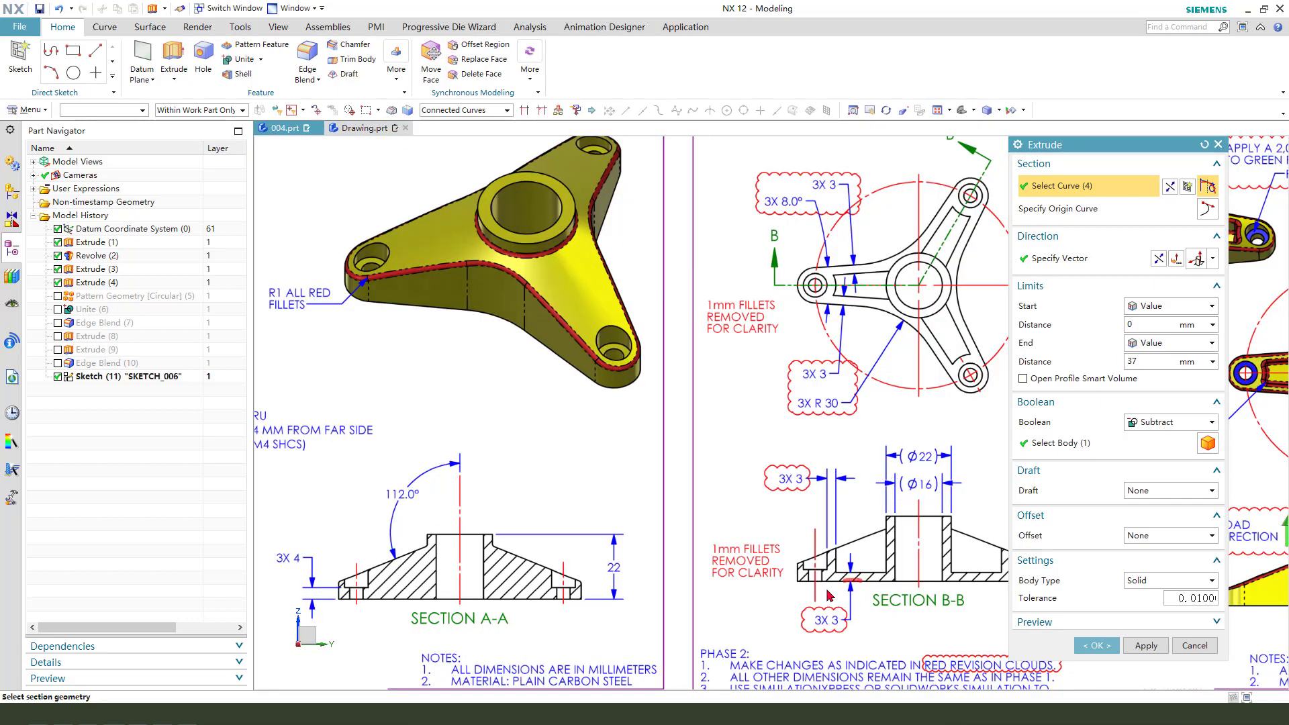
{"action": "left_click", "coordinate": [287, 129]}
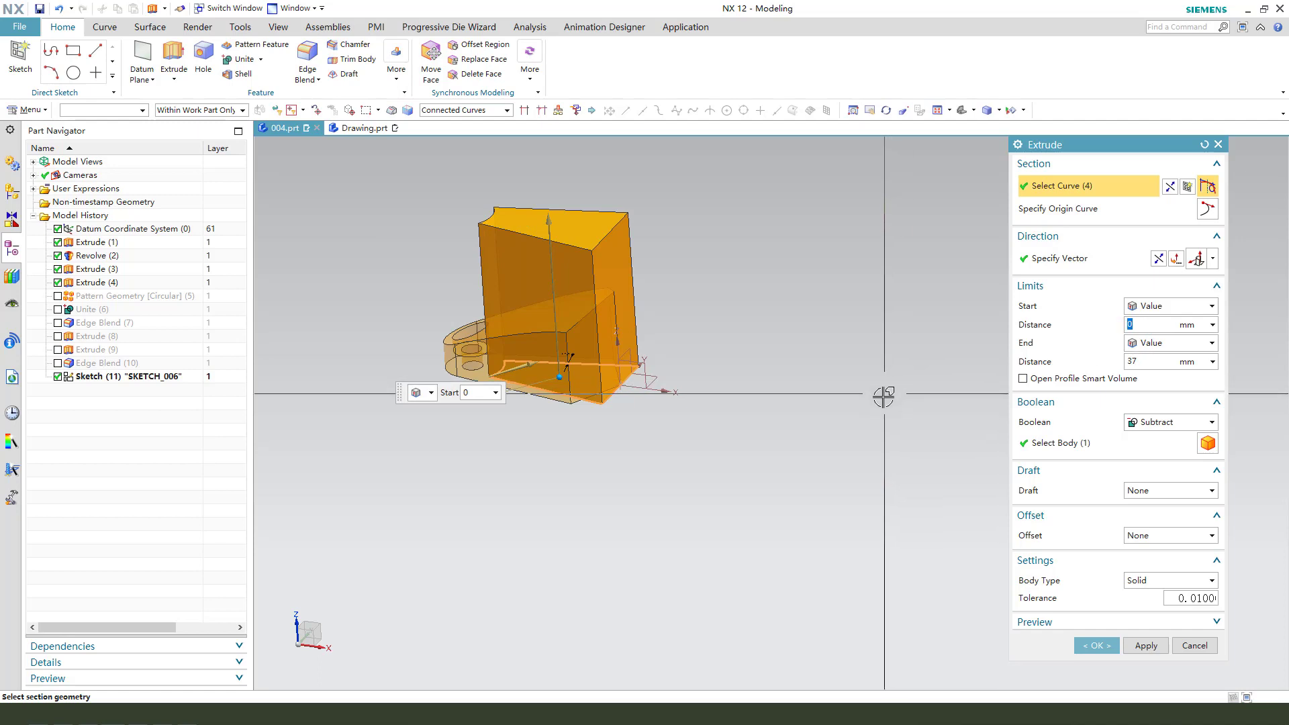
{"action": "left_click", "coordinate": [1119, 443]}
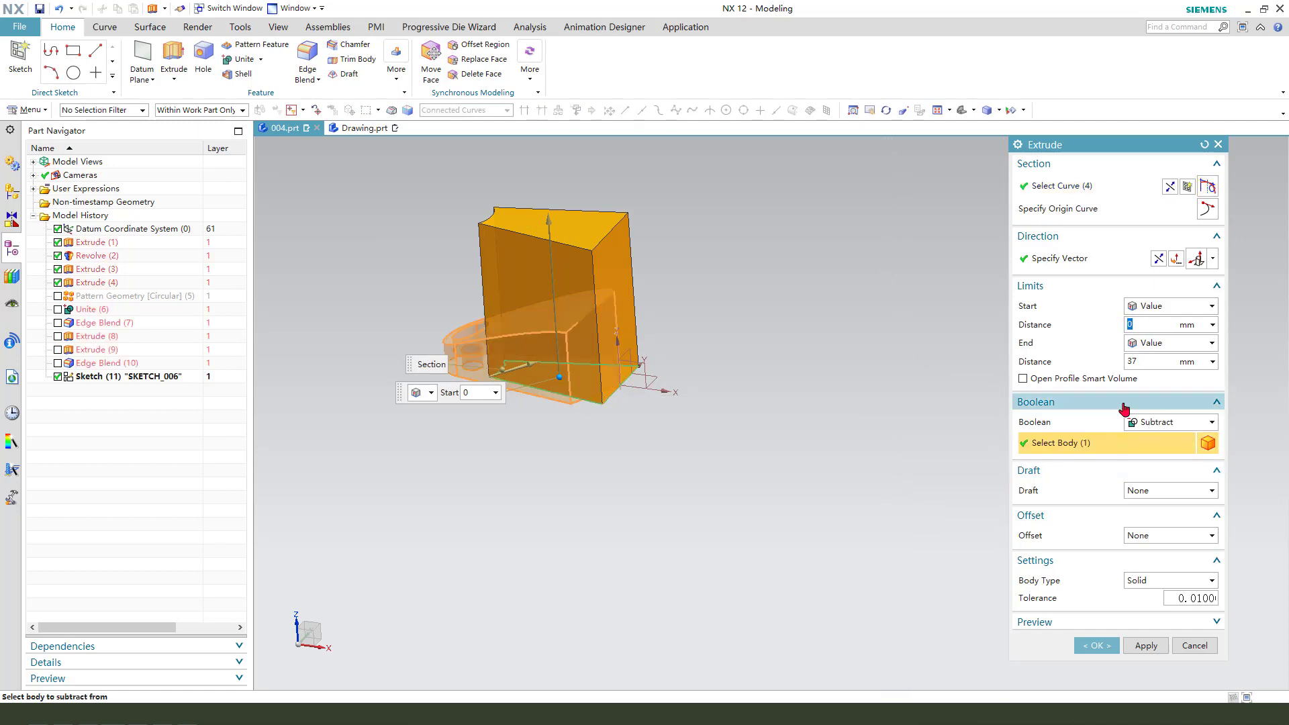
{"action": "type", "text": "3"}
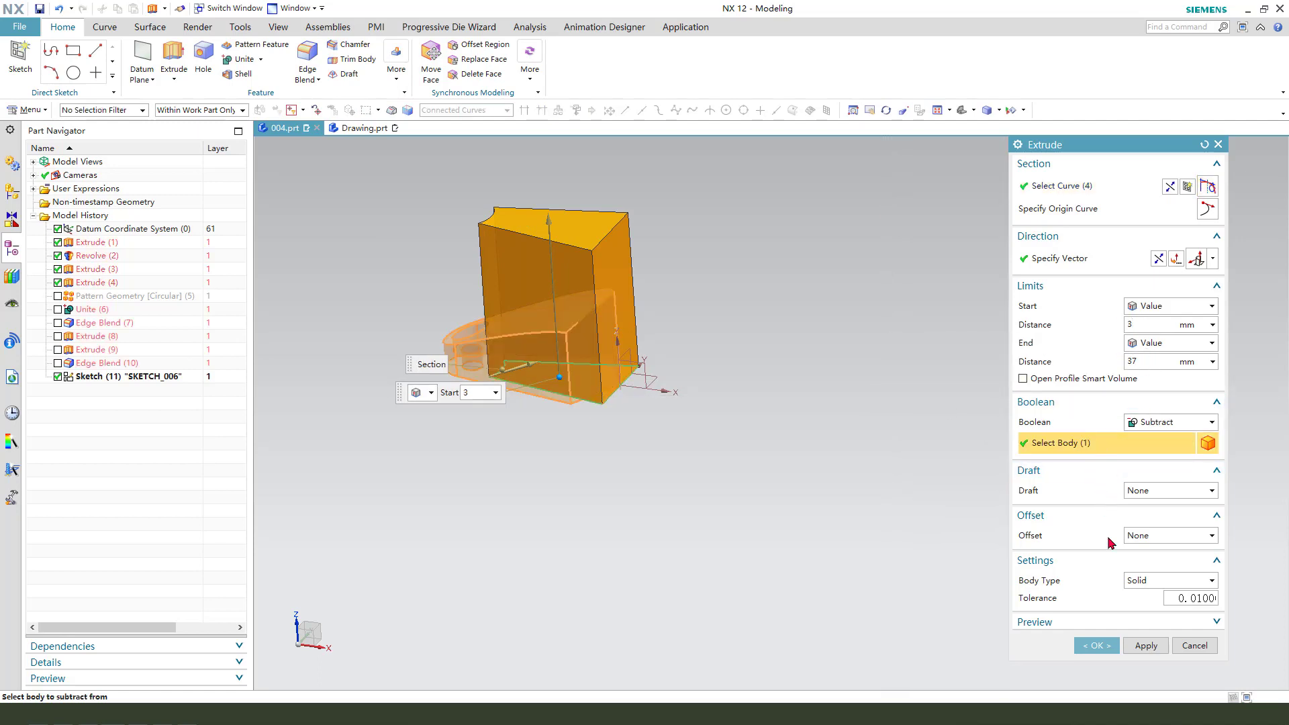
{"action": "left_click", "coordinate": [1099, 646]}
{"action": "middle_click_drag", "start_coordinate": [630, 368], "coordinate": [572, 375]}
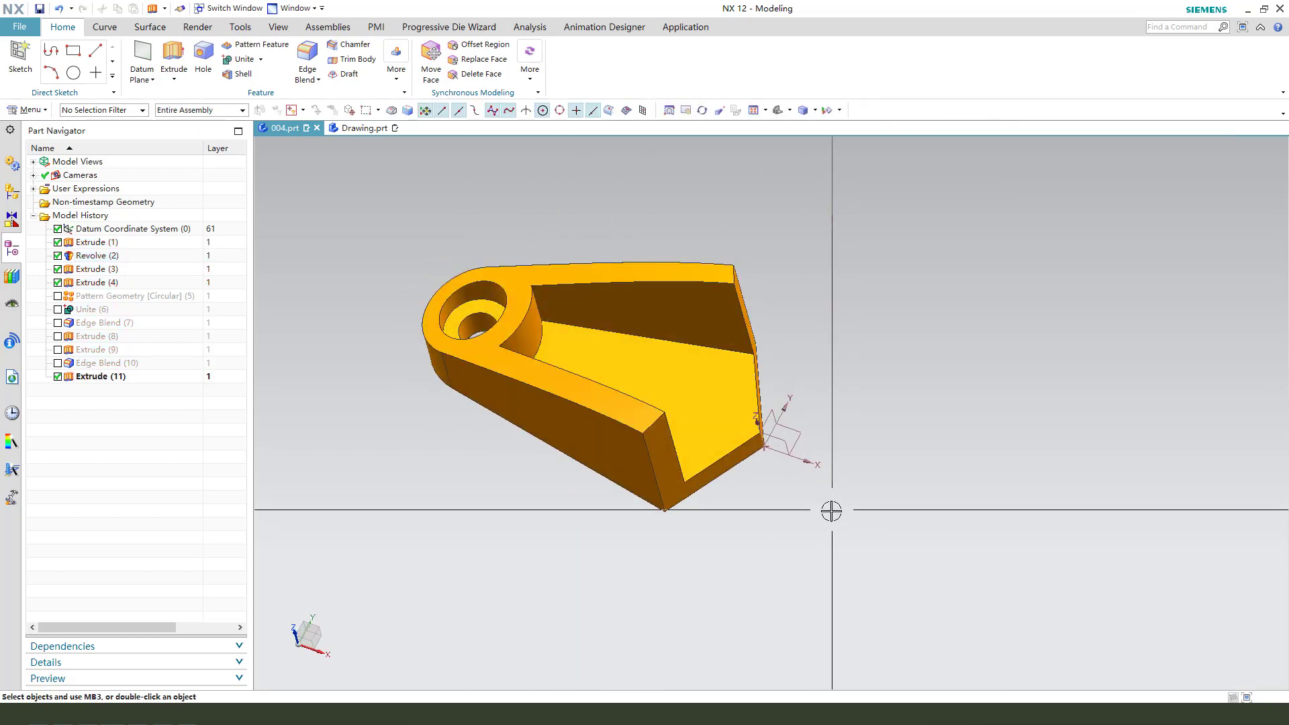
Step: Check Drawing.prt again and move the pocket extrusion in 004.prt's model history to directly after Extrude (4), before Pattern Geometry
{"action": "left_click", "coordinate": [364, 127]}
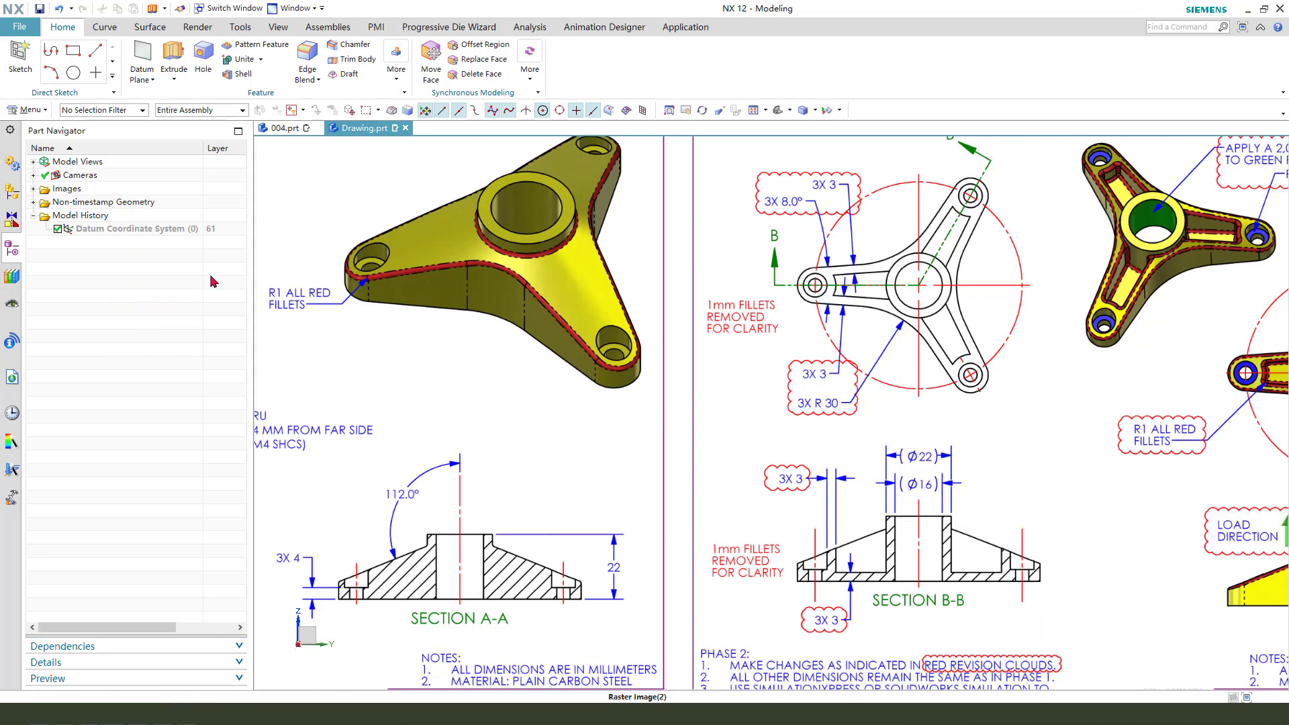
{"action": "left_click", "coordinate": [280, 132]}
{"action": "mouse_move", "coordinate": [623, 428]}
{"action": "middle_mouse_down"}
{"action": "mouse_move", "coordinate": [633, 411]}
{"action": "mouse_move", "coordinate": [612, 443]}
{"action": "middle_mouse_up"}
{"action": "left_click", "coordinate": [116, 398]}
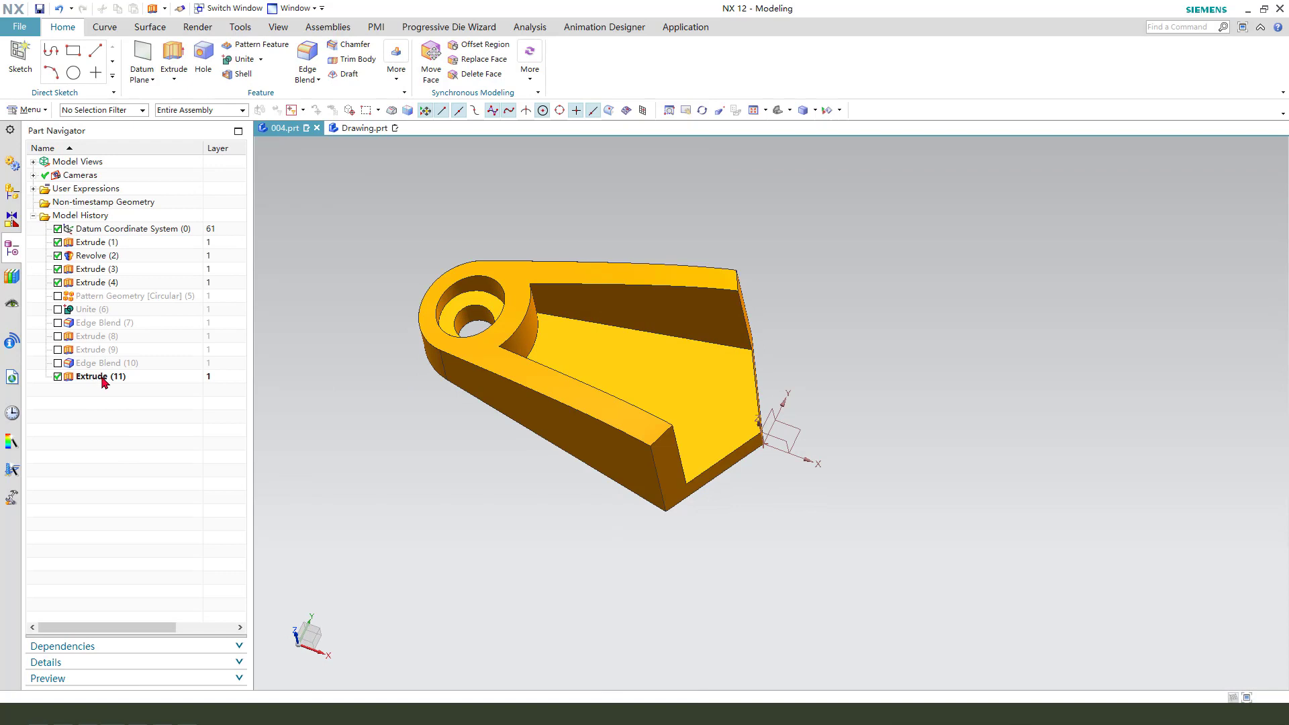
{"action": "left_click", "coordinate": [103, 378]}
{"action": "left_click_drag", "start_coordinate": [108, 366], "coordinate": [113, 315]}
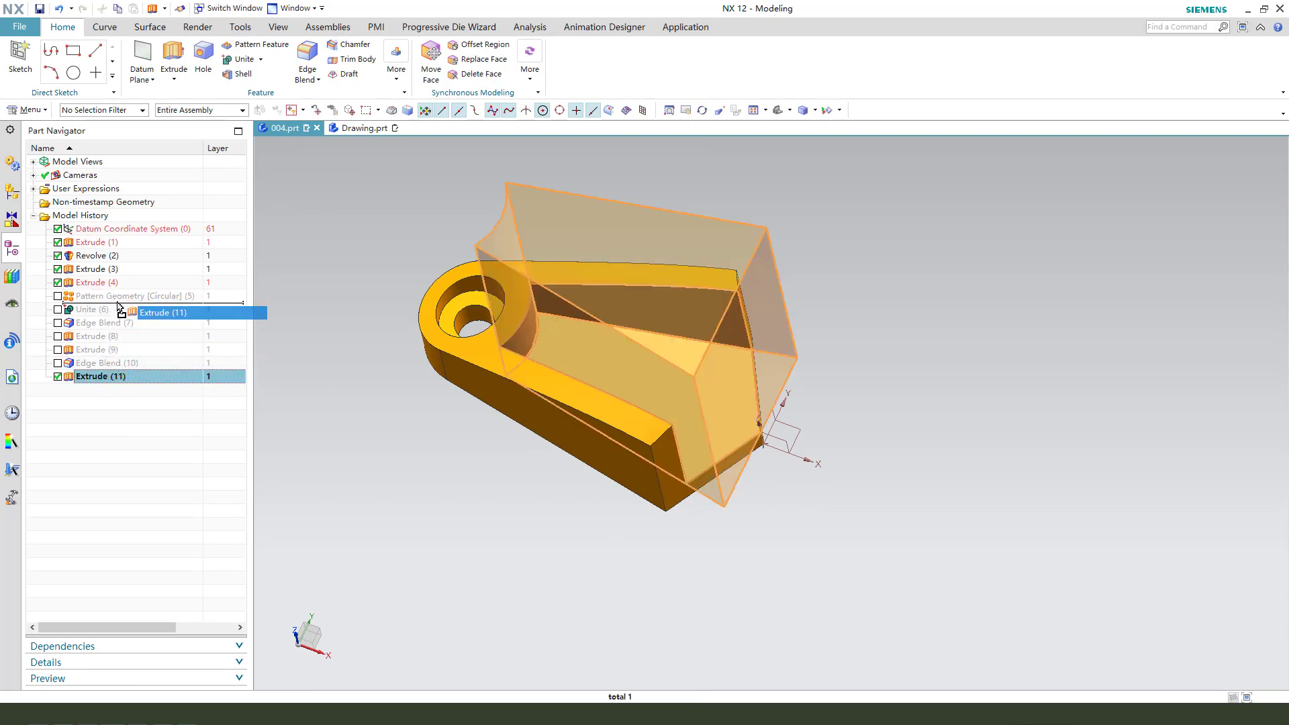
{"action": "left_click_drag", "start_coordinate": [114, 296], "coordinate": [115, 294]}
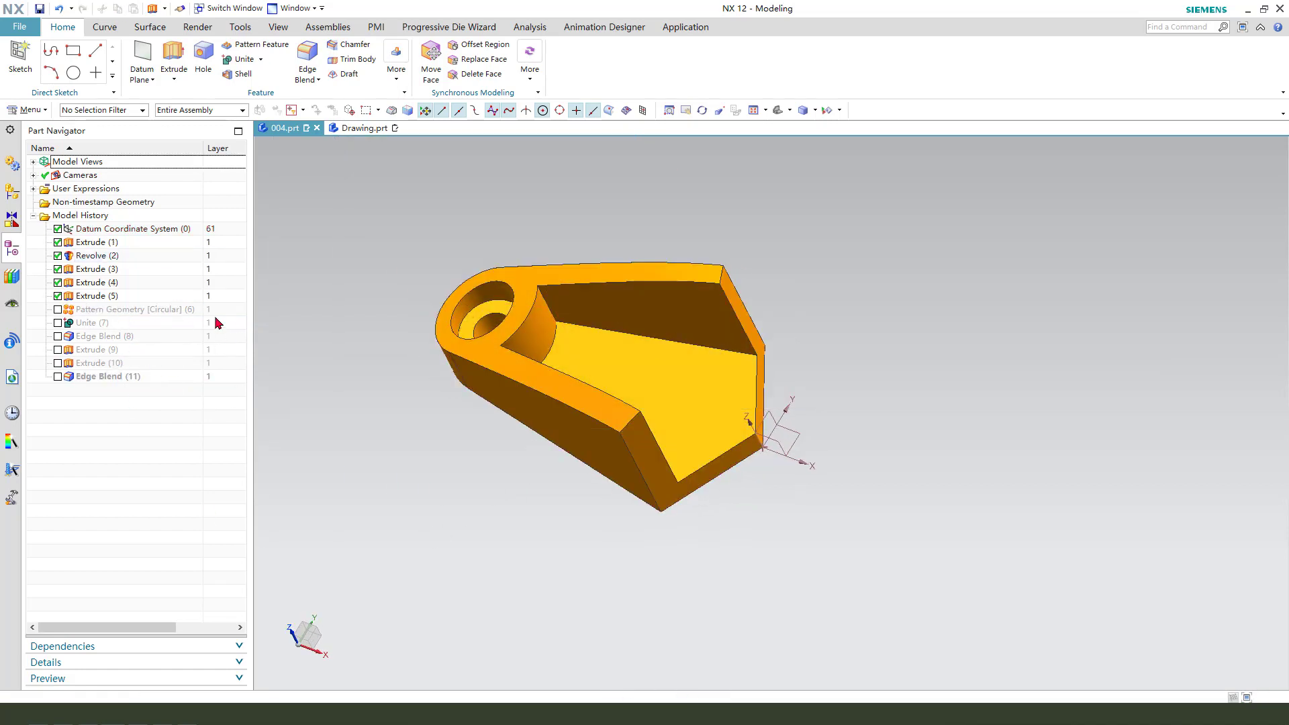
Step: Unsuppress Pattern Geometry and Unite, and edit Edge Blend (8) to a 30 mm radius
{"action": "left_click", "coordinate": [58, 310]}
{"action": "middle_click_drag", "start_coordinate": [425, 324], "coordinate": [424, 399]}
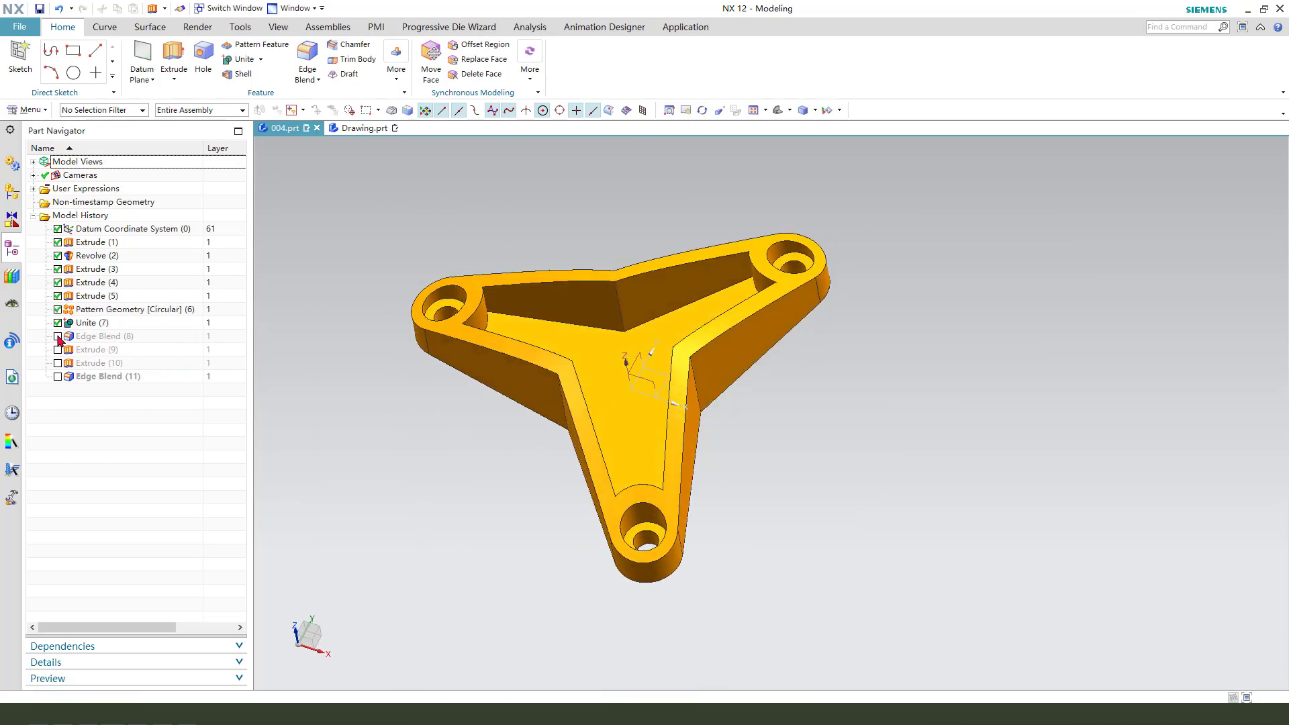
{"action": "double_click", "coordinate": [101, 336]}
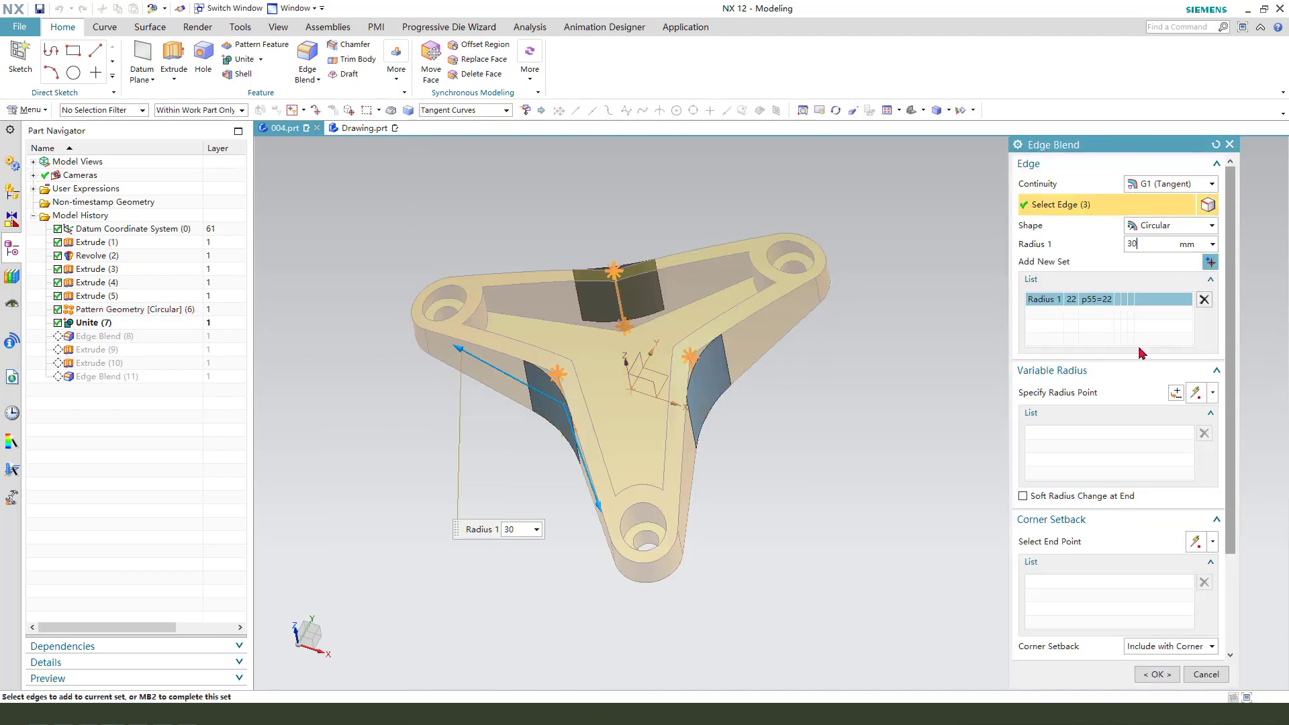
{"action": "left_click", "coordinate": [1155, 673]}
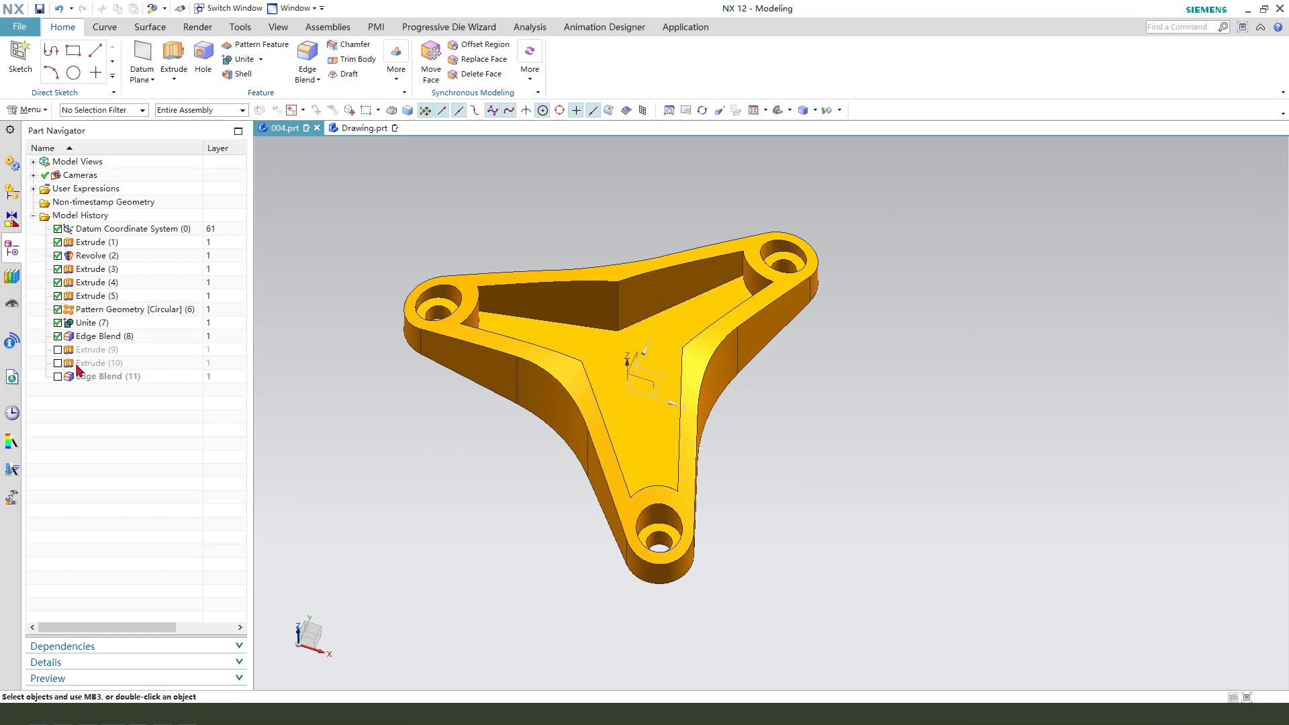
Step: Unsuppress Extrude (9) and Extrude (10) to restore the central hub and its bore
{"action": "left_click", "coordinate": [58, 349]}
{"action": "mouse_move", "coordinate": [652, 388]}
{"action": "middle_mouse_down"}
{"action": "mouse_move", "coordinate": [658, 431]}
{"action": "mouse_move", "coordinate": [656, 403]}
{"action": "middle_mouse_up"}
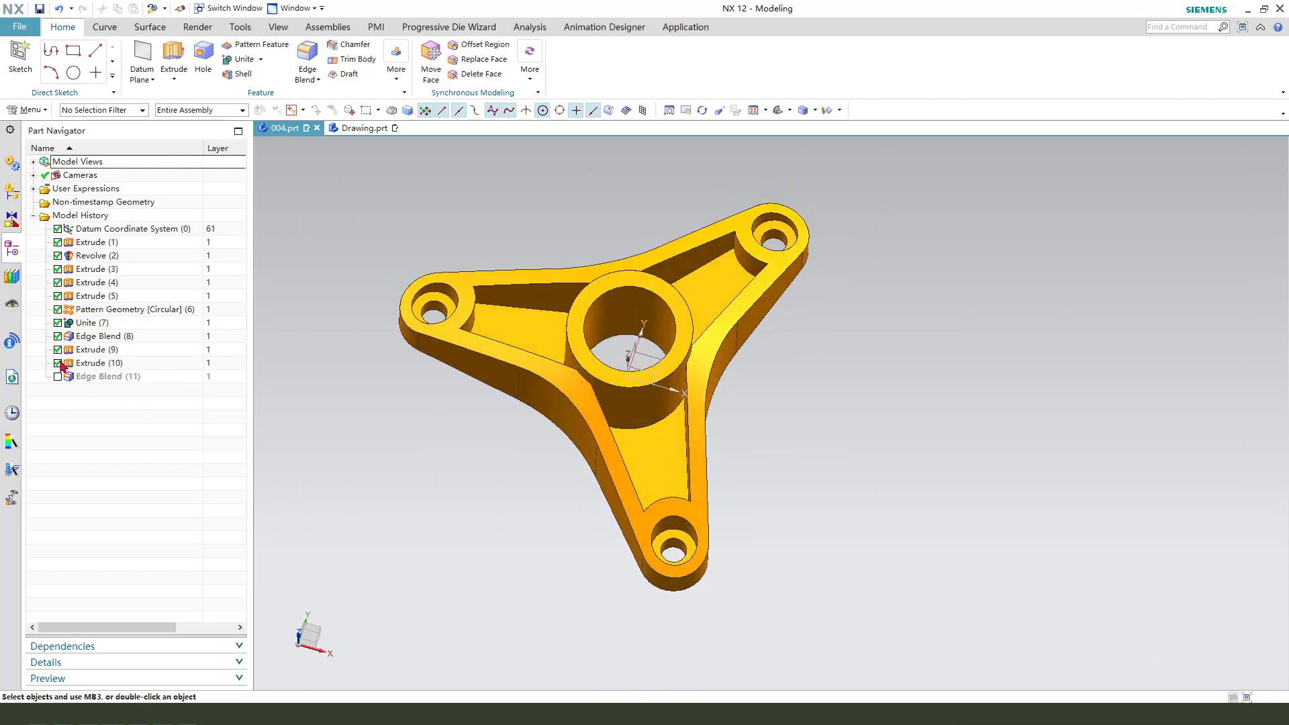
{"action": "mouse_move", "coordinate": [512, 385]}
{"action": "middle_mouse_down"}
{"action": "mouse_move", "coordinate": [598, 336]}
{"action": "mouse_move", "coordinate": [535, 403]}
{"action": "mouse_move", "coordinate": [521, 389]}
{"action": "middle_mouse_up"}
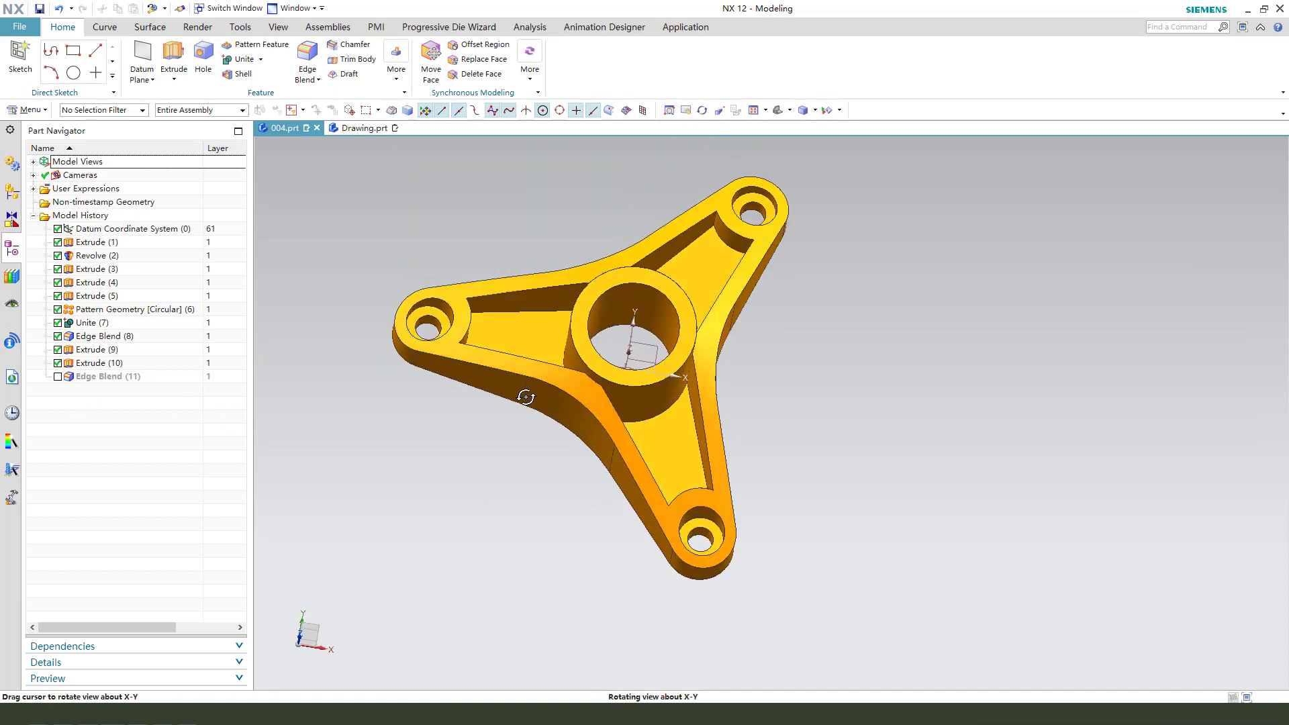
Step: Review the Phase 2 fillet callouts and shaded views in Drawing.prt and return to 004.prt
{"action": "left_click", "coordinate": [363, 127]}
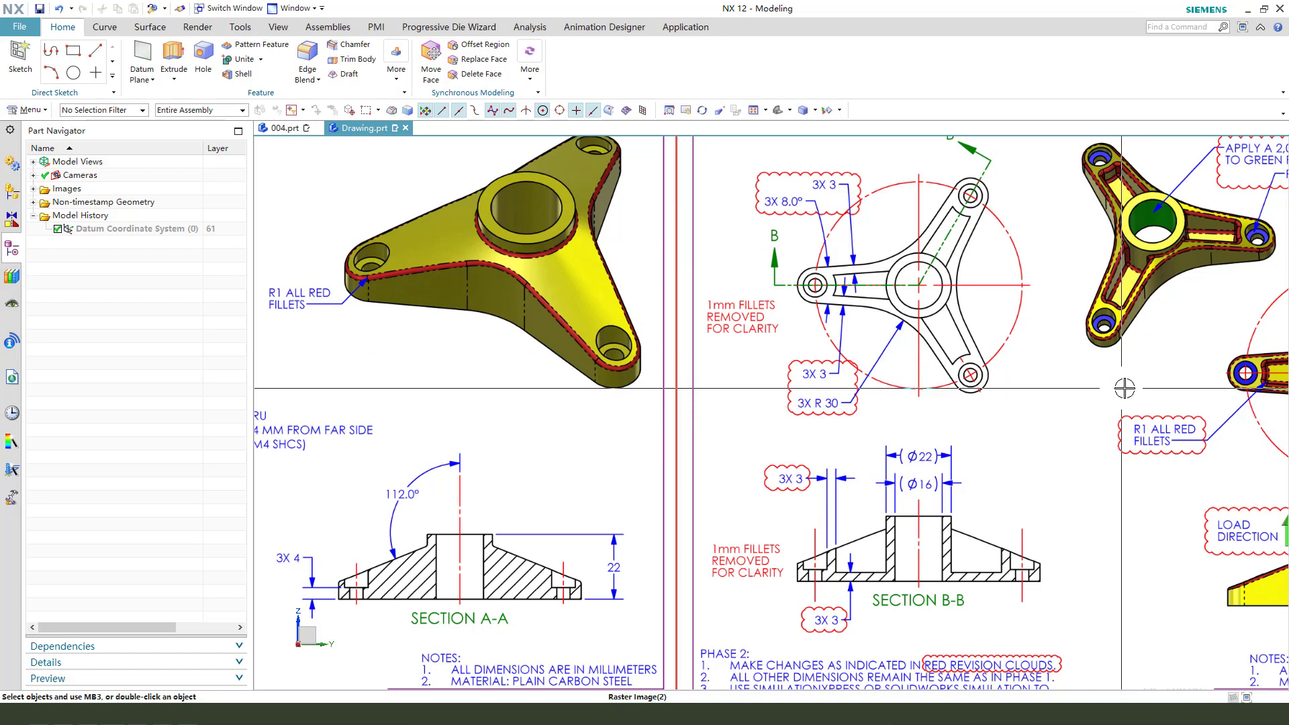
{"action": "middle_click_drag", "start_coordinate": [1154, 378], "coordinate": [852, 396], "text": "shift"}
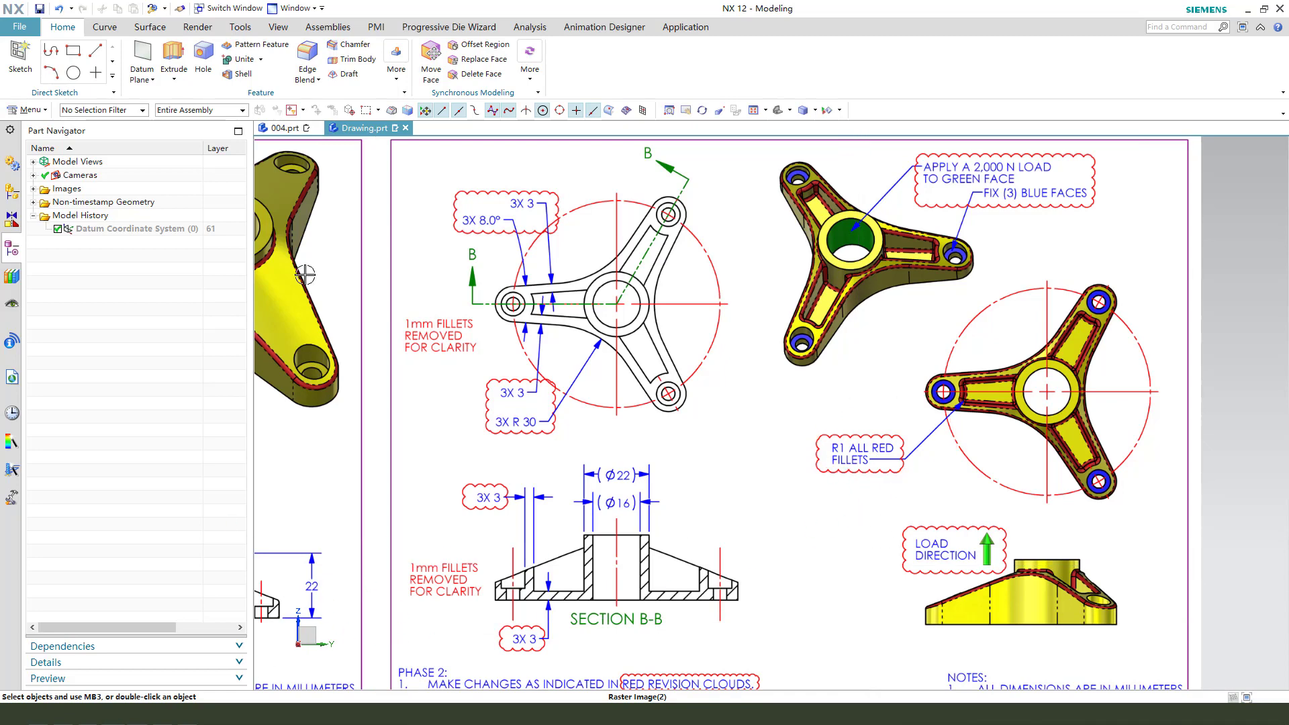
{"action": "left_click", "coordinate": [285, 127]}
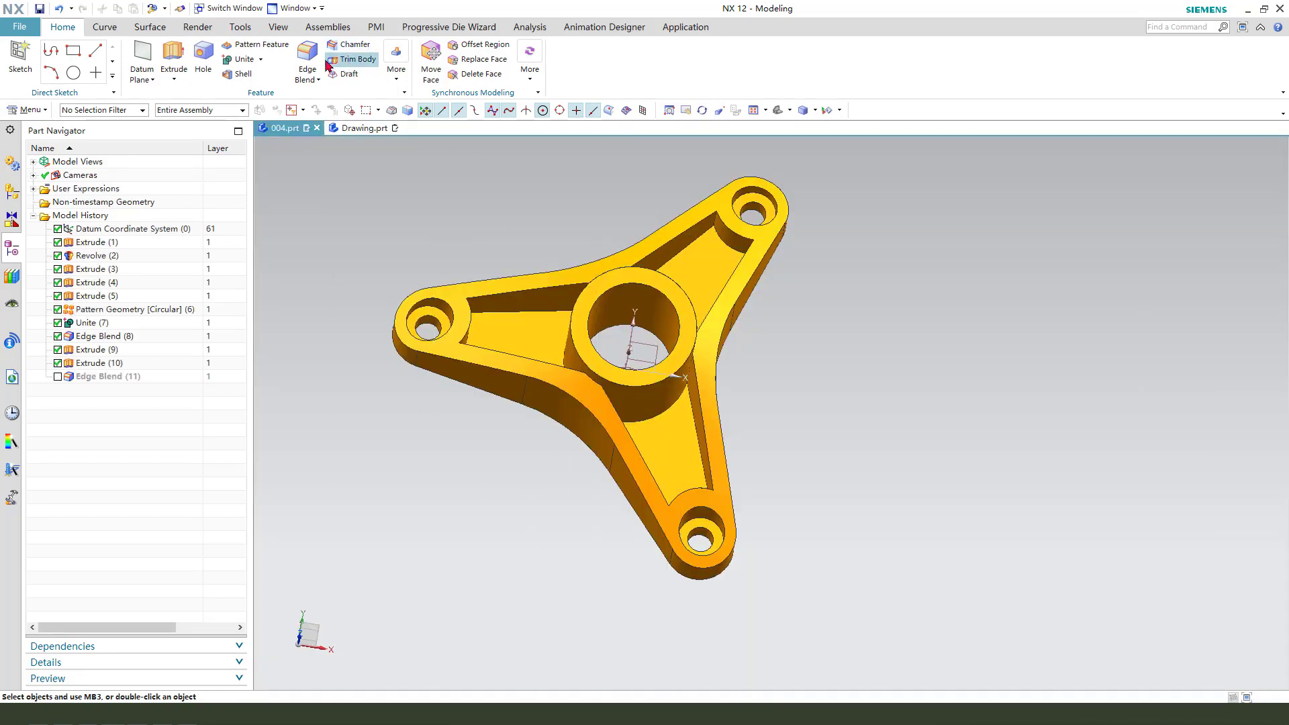
Step: Start a 1 mm Edge Blend on four vertical pocket corner edges beside the hub and both outer corner edges of one arm's pocket
{"action": "scroll", "coordinate": [551, 280], "scroll_direction": "up", "scroll_amount": 5}
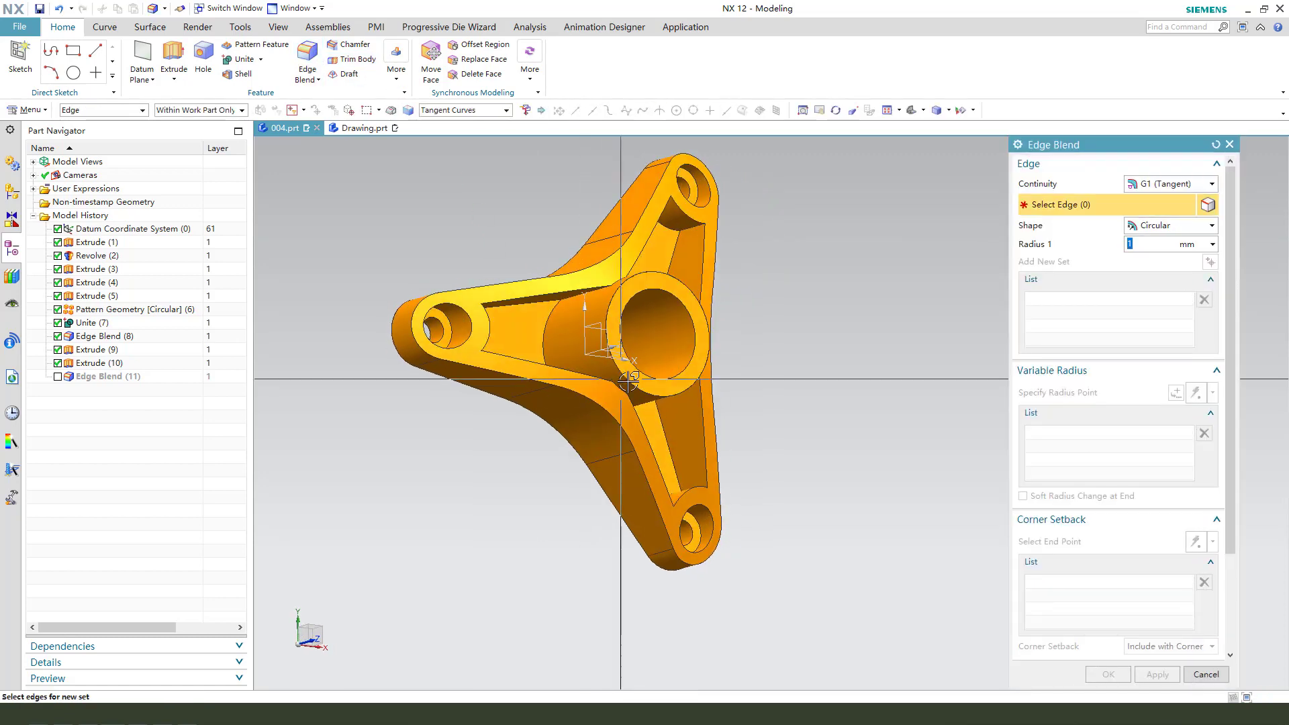
{"action": "middle_click_drag", "start_coordinate": [552, 281], "coordinate": [561, 240]}
{"action": "left_click", "coordinate": [557, 230]}
{"action": "middle_click_drag", "start_coordinate": [601, 352], "coordinate": [592, 392]}
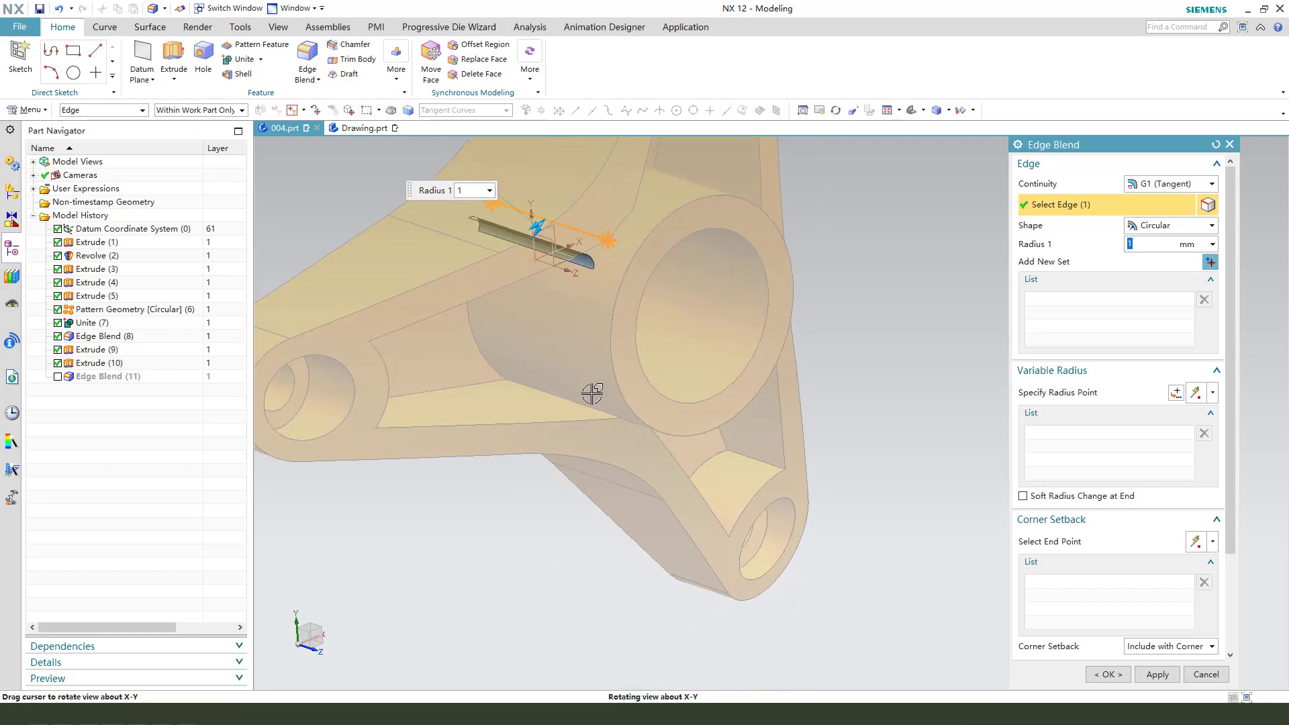
{"action": "left_click", "coordinate": [560, 401]}
{"action": "middle_click_drag", "start_coordinate": [694, 476], "coordinate": [624, 436]}
{"action": "left_click", "coordinate": [632, 407]}
{"action": "middle_click_drag", "start_coordinate": [703, 412], "coordinate": [765, 277]}
{"action": "middle_click_drag", "start_coordinate": [780, 336], "coordinate": [866, 430]}
{"action": "middle_click_drag", "start_coordinate": [816, 525], "coordinate": [819, 460]}
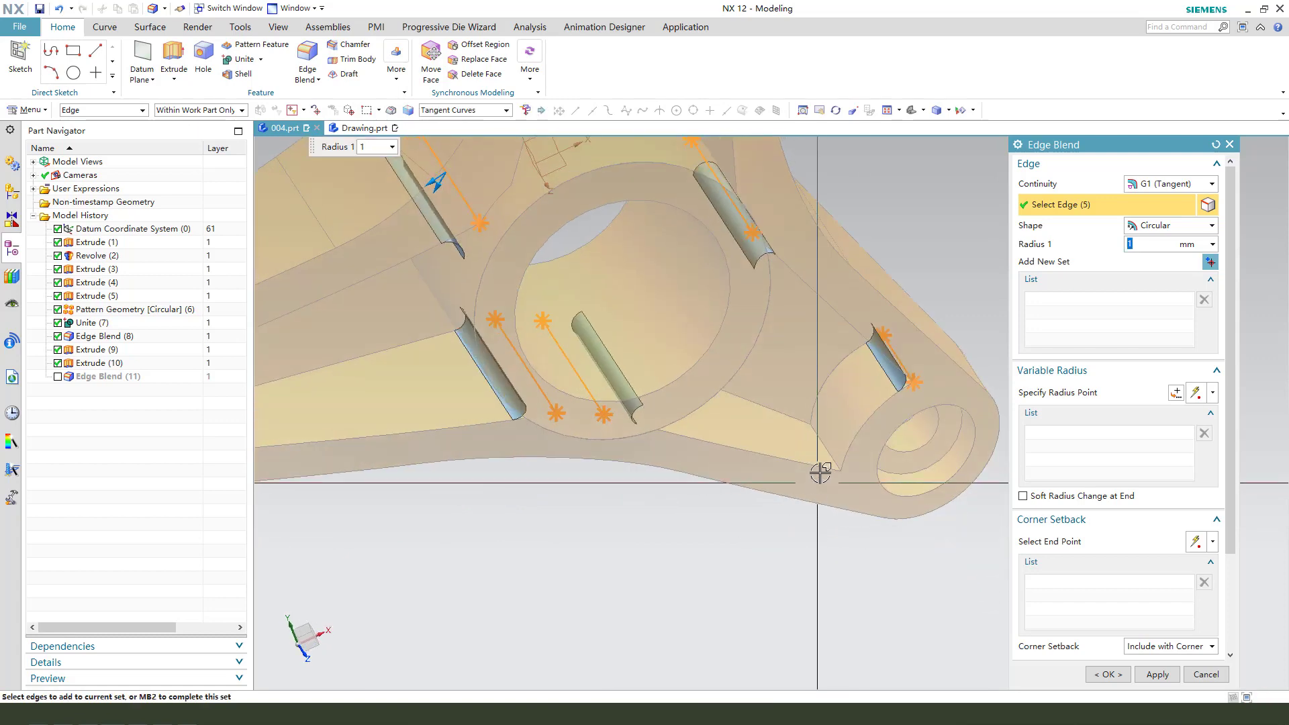
{"action": "left_click", "coordinate": [780, 460], "text": "shift"}
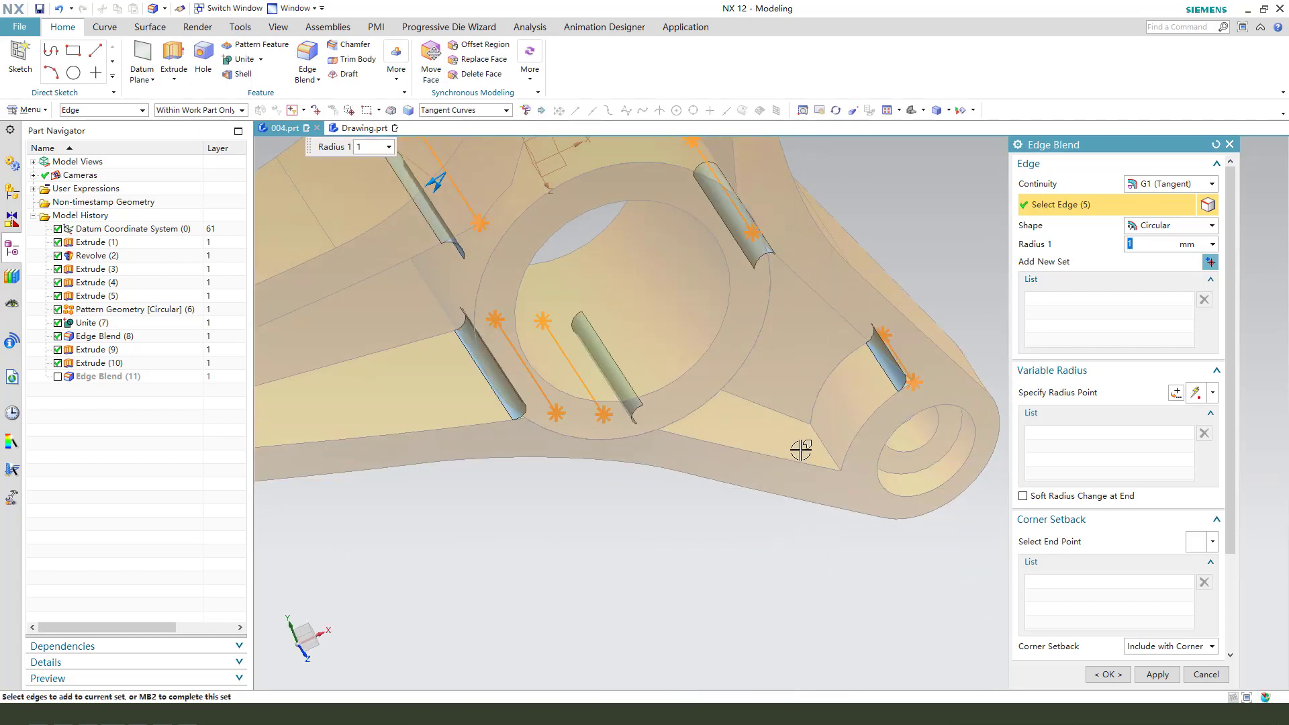
{"action": "scroll", "coordinate": [831, 494], "scroll_direction": "down", "scroll_amount": 3}
{"action": "scroll", "coordinate": [766, 287], "scroll_direction": "up", "scroll_amount": 3}
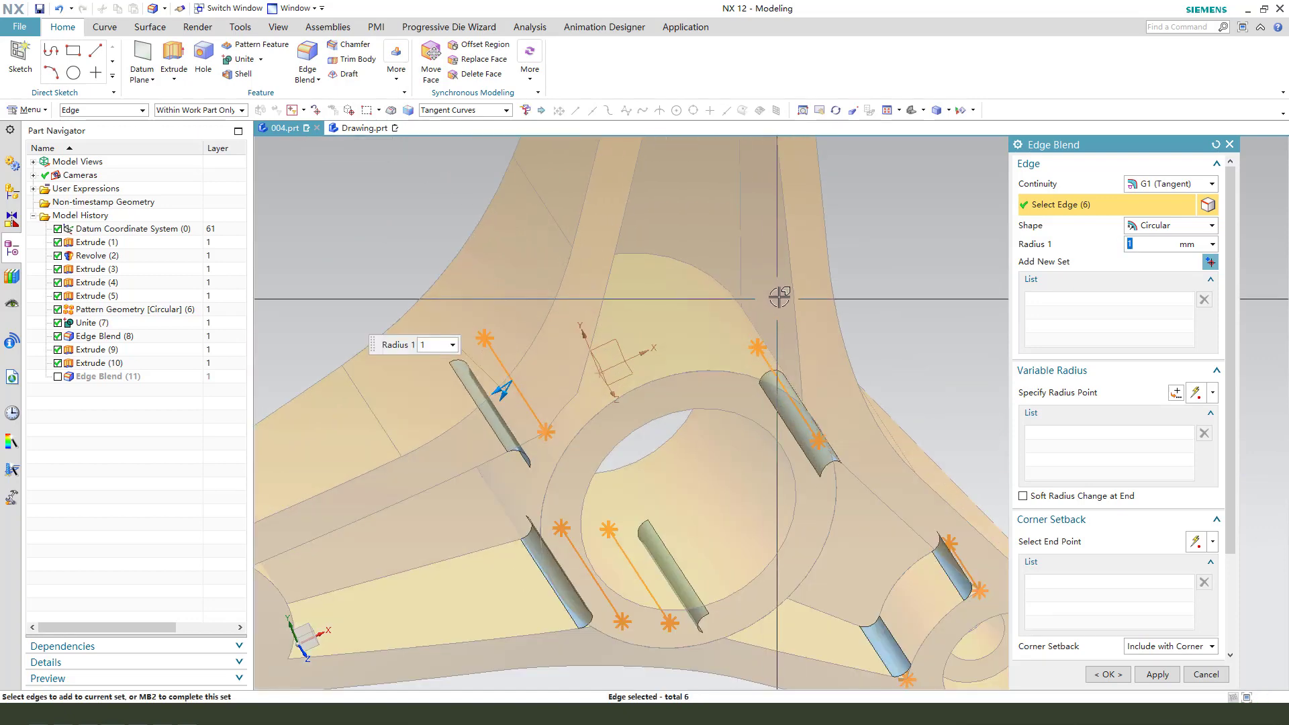
Step: Add the remaining pocket's two vertical corner edges beside the hub to the 1 mm edge blend
{"action": "middle_click_drag", "start_coordinate": [780, 309], "coordinate": [762, 338]}
{"action": "left_click", "coordinate": [754, 359]}
{"action": "scroll", "coordinate": [747, 374], "scroll_direction": "up", "scroll_amount": 1}
{"action": "scroll", "coordinate": [624, 345], "scroll_direction": "down", "scroll_amount": 3}
{"action": "middle_click_drag", "start_coordinate": [624, 345], "coordinate": [607, 320]}
{"action": "scroll", "coordinate": [682, 341], "scroll_direction": "down", "scroll_amount": 3}
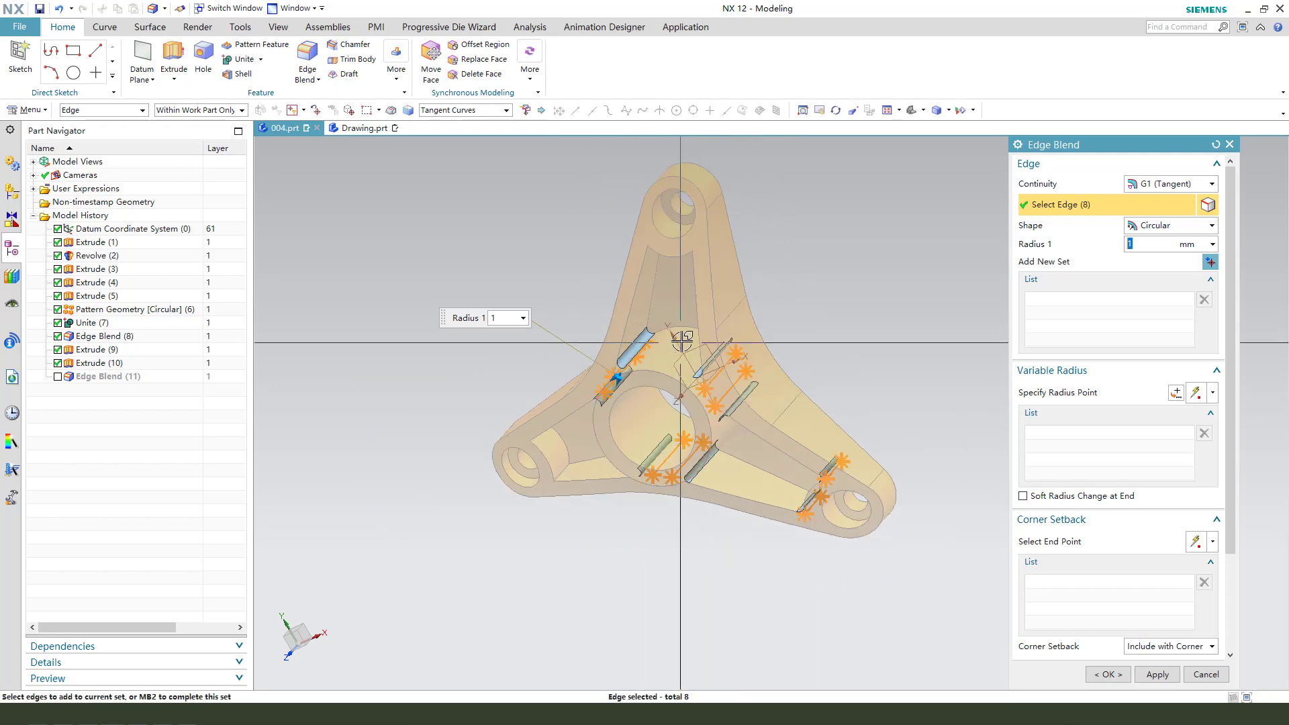
Step: Add the outer-end vertical corner edges of the other two arm pockets and apply the 1 mm edge blend
{"action": "middle_click_drag", "start_coordinate": [681, 341], "coordinate": [709, 228]}
{"action": "scroll", "coordinate": [665, 220], "scroll_direction": "up", "scroll_amount": 3}
{"action": "left_click", "coordinate": [683, 205]}
{"action": "scroll", "coordinate": [683, 210], "scroll_direction": "down", "scroll_amount": 3}
{"action": "middle_click_drag", "start_coordinate": [675, 288], "coordinate": [657, 356]}
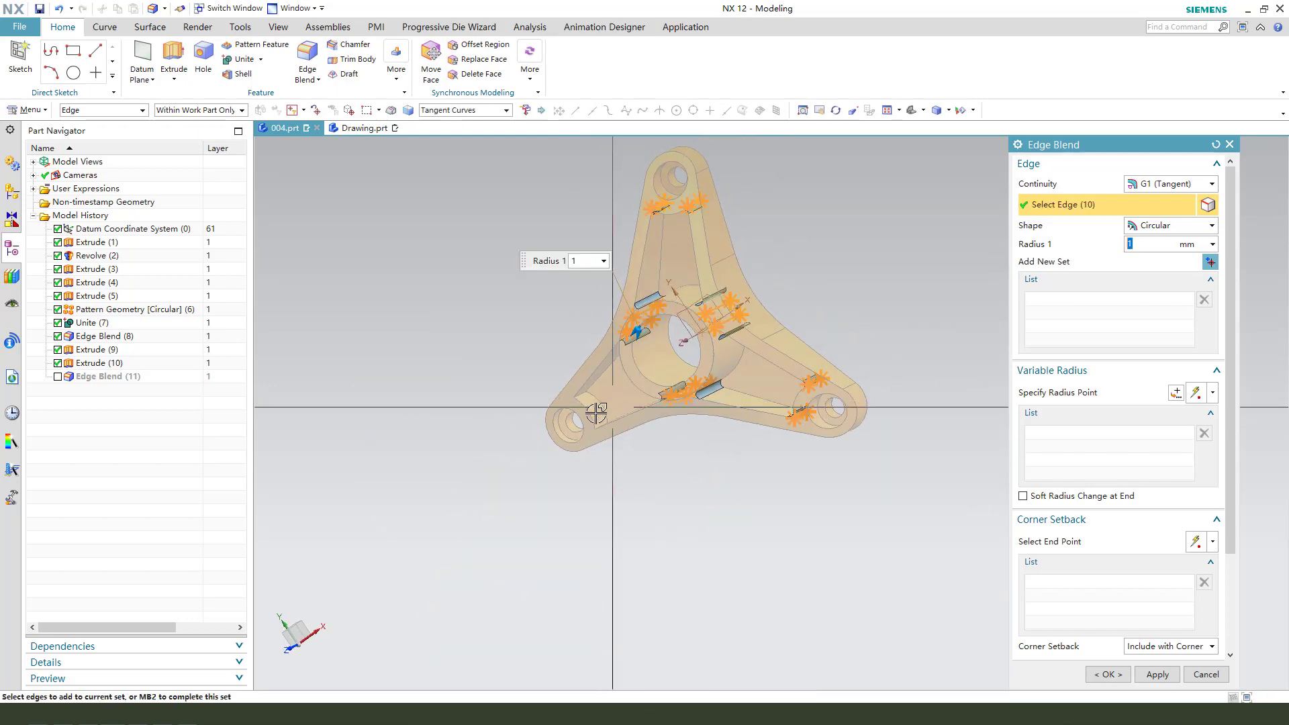
{"action": "scroll", "coordinate": [595, 413], "scroll_direction": "up", "scroll_amount": 4}
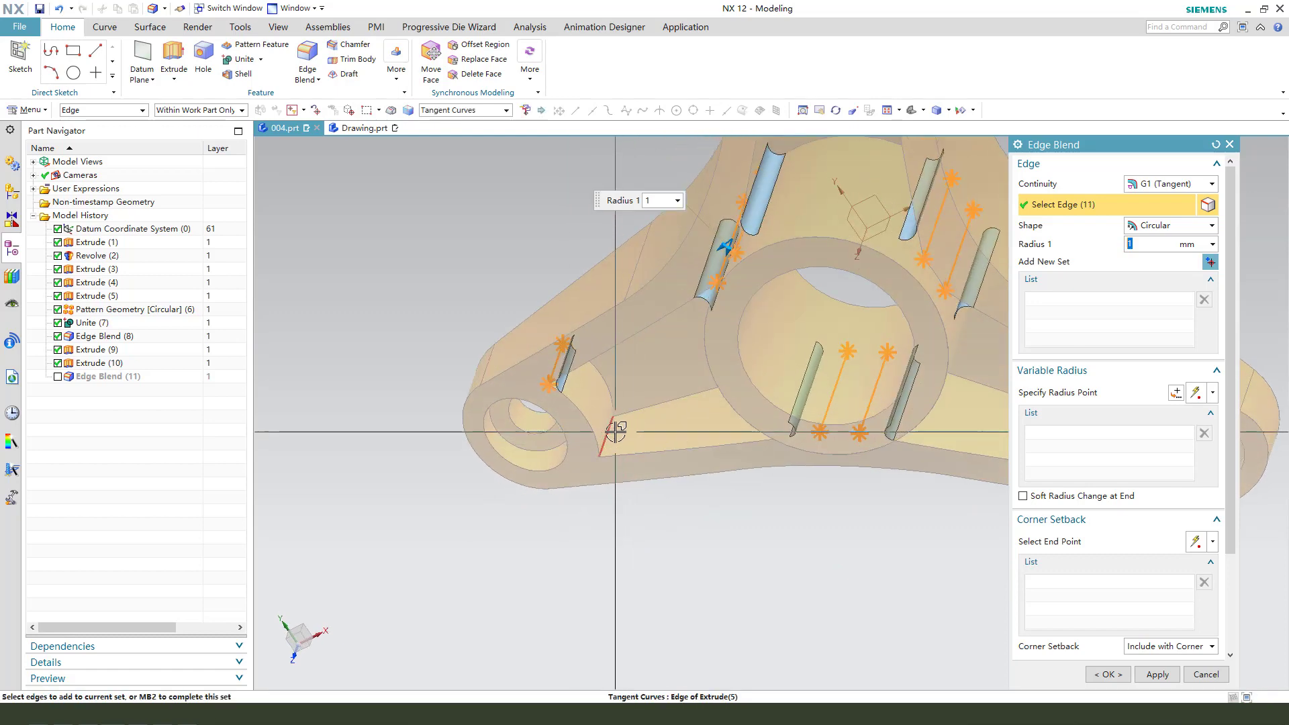
{"action": "left_click", "coordinate": [613, 431]}
{"action": "scroll", "coordinate": [651, 480], "scroll_direction": "down", "scroll_amount": 5}
{"action": "middle_click_drag", "start_coordinate": [650, 481], "coordinate": [714, 437]}
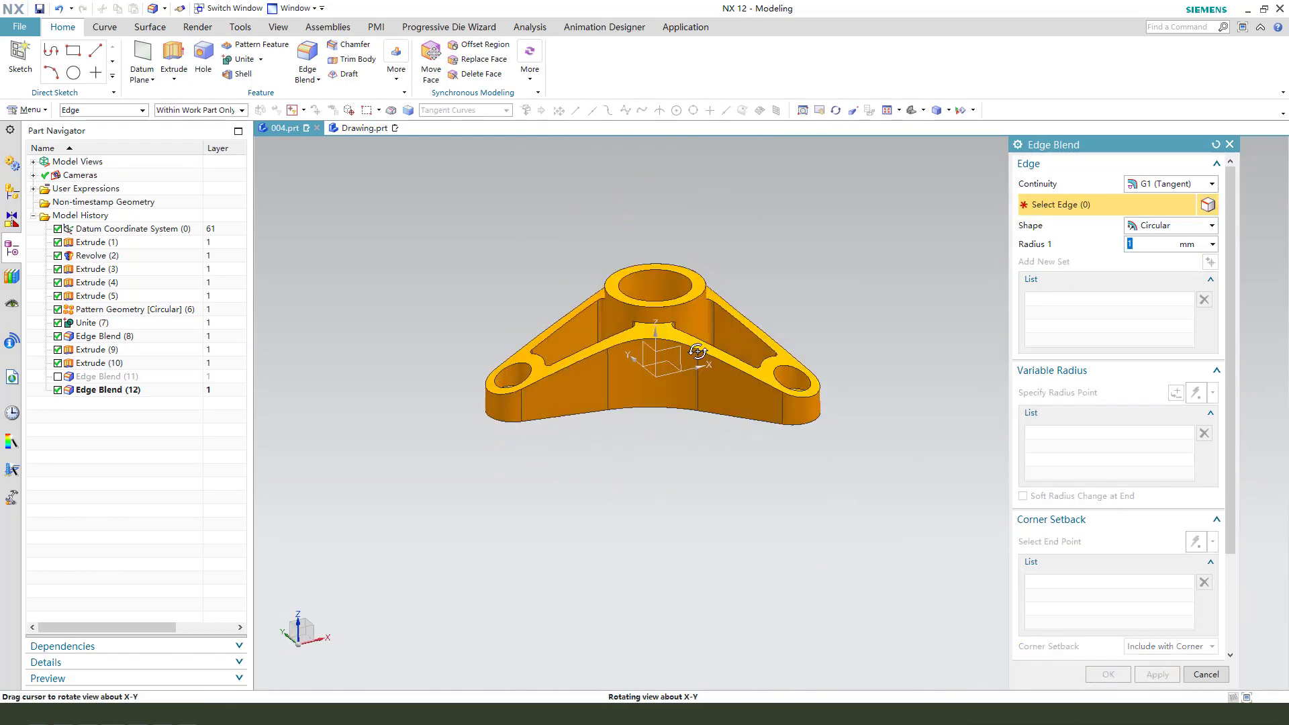
Step: Start another 1 mm edge blend on the three pocket floor edges, the body's upper outer perimeter and one pocket's upper rim
{"action": "scroll", "coordinate": [538, 342], "scroll_direction": "up", "scroll_amount": 5}
{"action": "scroll", "coordinate": [596, 373], "scroll_direction": "down", "scroll_amount": 2}
{"action": "left_click", "coordinate": [603, 381]}
{"action": "scroll", "coordinate": [602, 388], "scroll_direction": "down", "scroll_amount": 2}
{"action": "scroll", "coordinate": [764, 247], "scroll_direction": "up", "scroll_amount": 2}
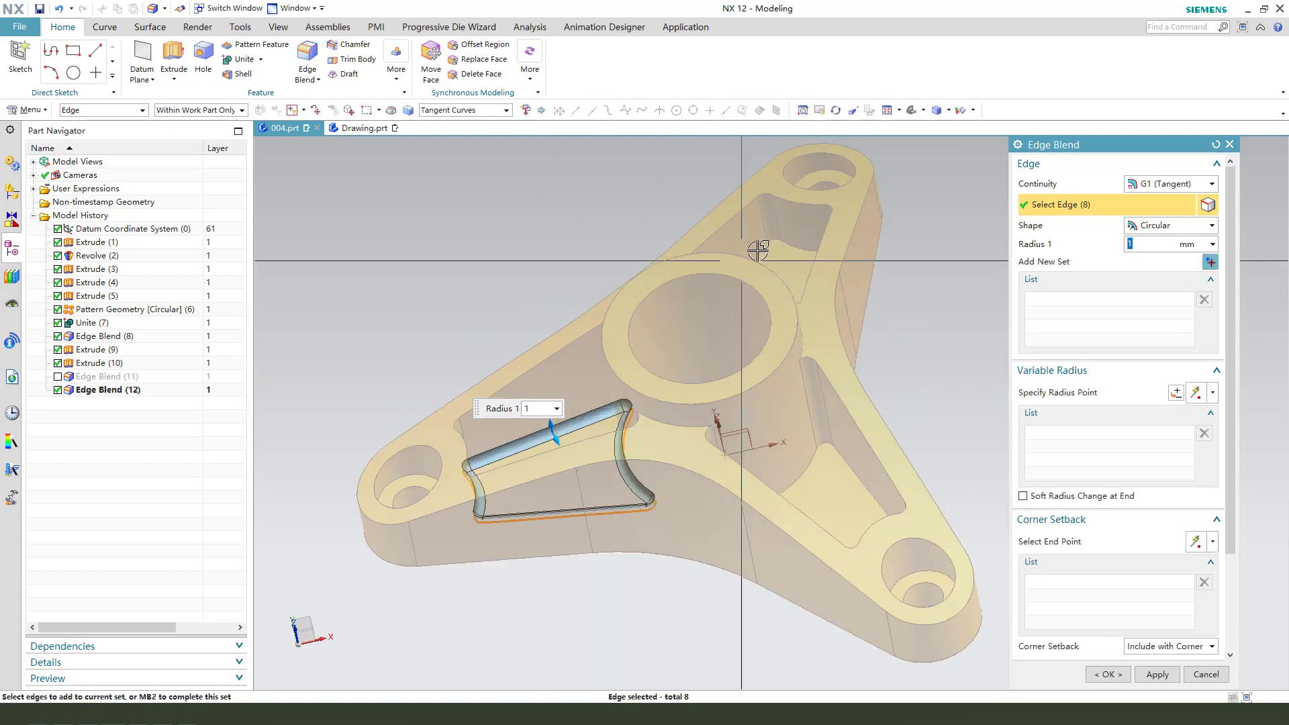
{"action": "left_click", "coordinate": [766, 249]}
{"action": "scroll", "coordinate": [767, 252], "scroll_direction": "down", "scroll_amount": 2}
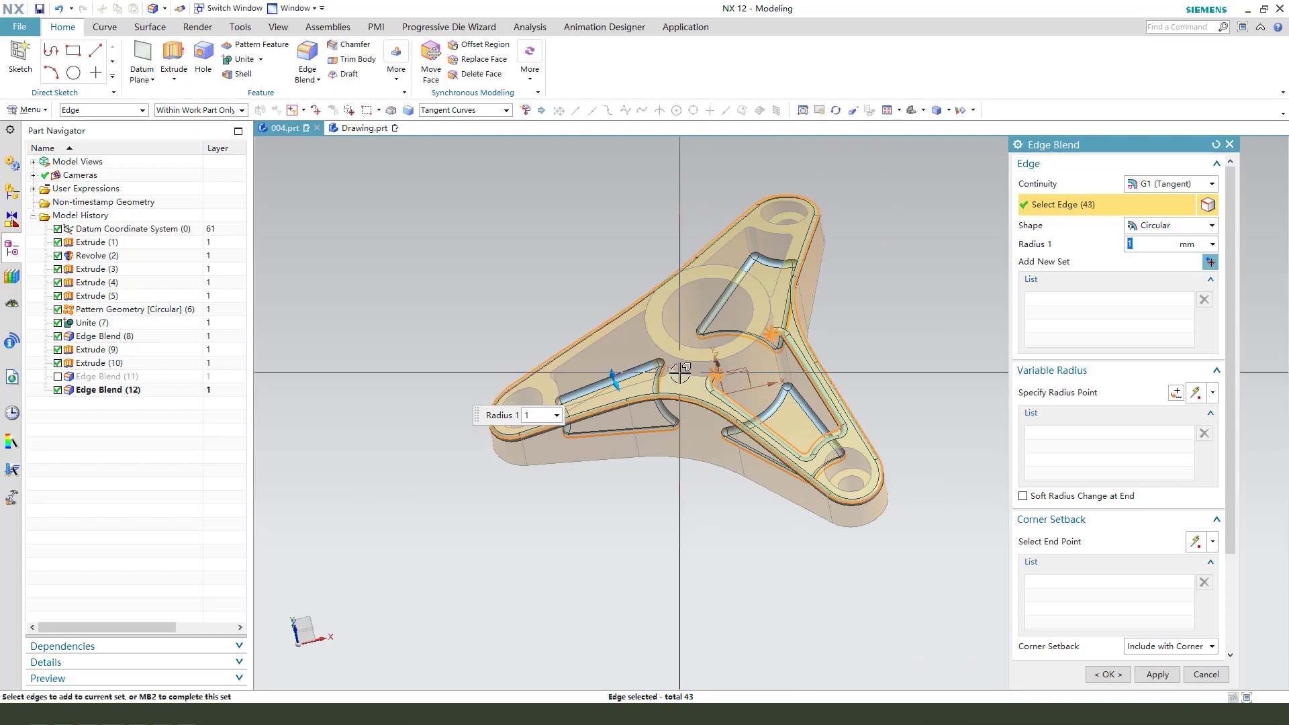
Step: Add the other two pockets' upper rims to the edge selection and apply the 1 mm edge blend
{"action": "left_click", "coordinate": [657, 332]}
{"action": "scroll", "coordinate": [782, 232], "scroll_direction": "up", "scroll_amount": 3}
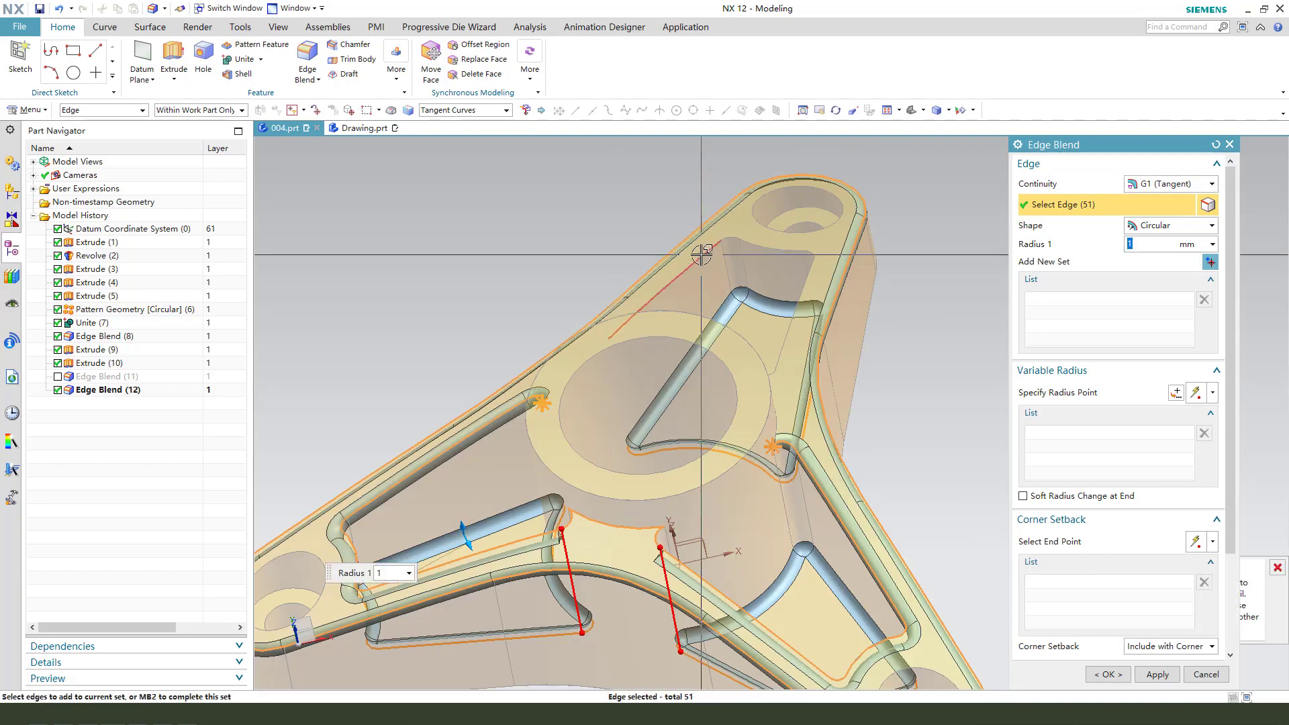
{"action": "middle_click_drag", "start_coordinate": [799, 390], "coordinate": [777, 442]}
{"action": "left_click", "coordinate": [767, 430]}
{"action": "left_click", "coordinate": [777, 442], "text": "shift"}
{"action": "scroll", "coordinate": [679, 547], "scroll_direction": "down", "scroll_amount": 3}
{"action": "mouse_move", "coordinate": [678, 546]}
{"action": "middle_mouse_down"}
{"action": "mouse_move", "coordinate": [696, 552]}
{"action": "mouse_move", "coordinate": [687, 544]}
{"action": "middle_mouse_up"}
{"action": "scroll", "coordinate": [681, 469], "scroll_direction": "up", "scroll_amount": 1}
{"action": "left_click", "coordinate": [666, 434], "text": "shift"}
{"action": "scroll", "coordinate": [711, 467], "scroll_direction": "down", "scroll_amount": 2}
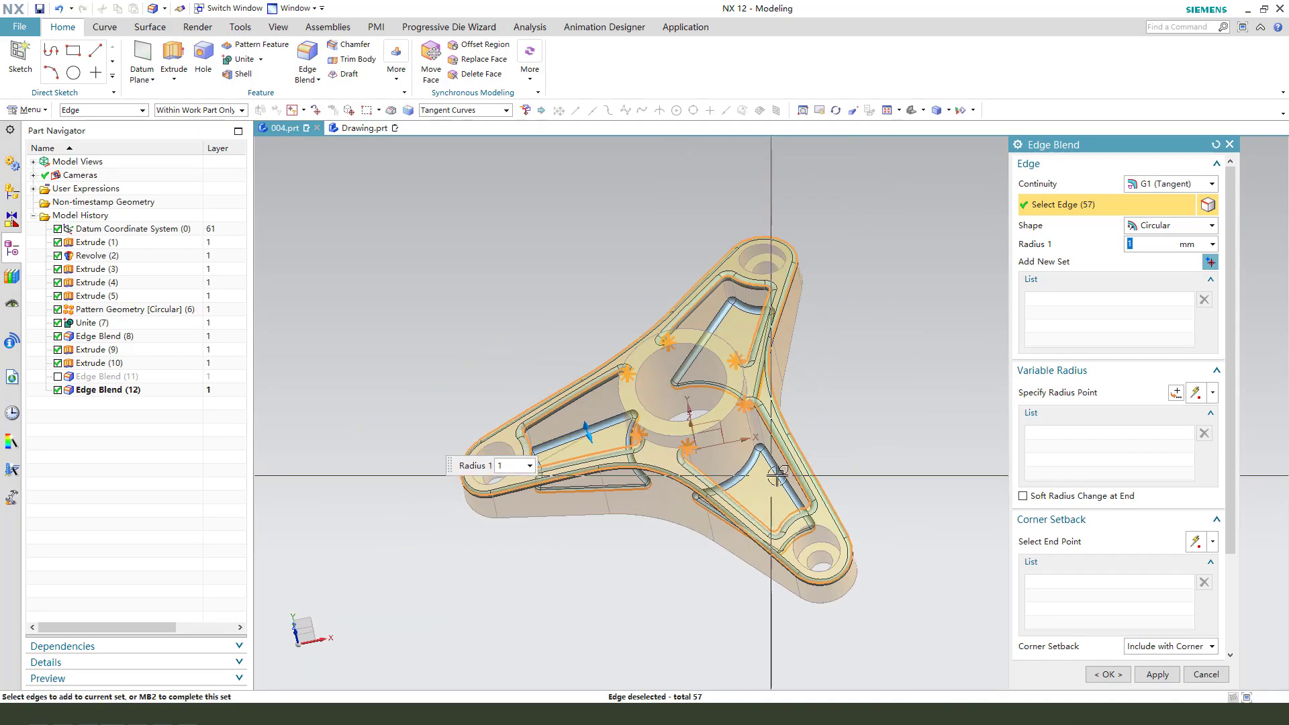
{"action": "middle_click_drag", "start_coordinate": [780, 510], "coordinate": [779, 483]}
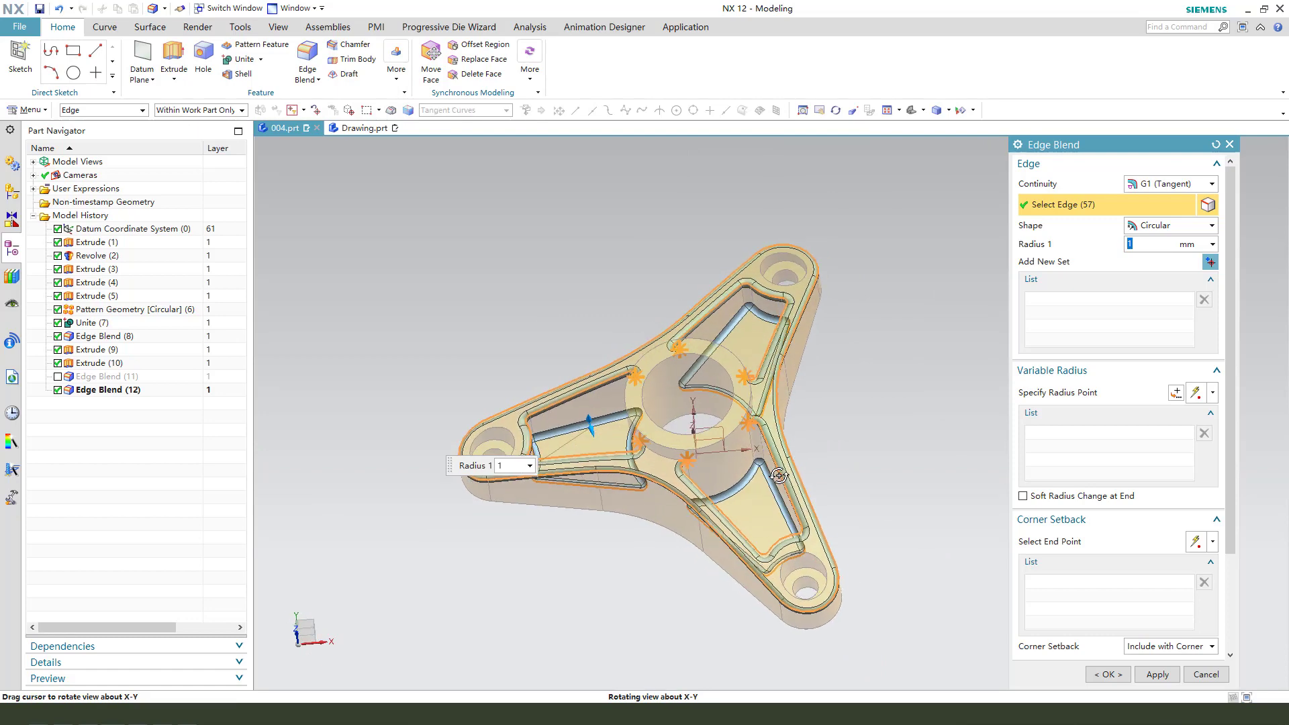
{"action": "left_click", "coordinate": [1157, 675]}
{"action": "scroll", "coordinate": [666, 428], "scroll_direction": "up", "scroll_amount": 5}
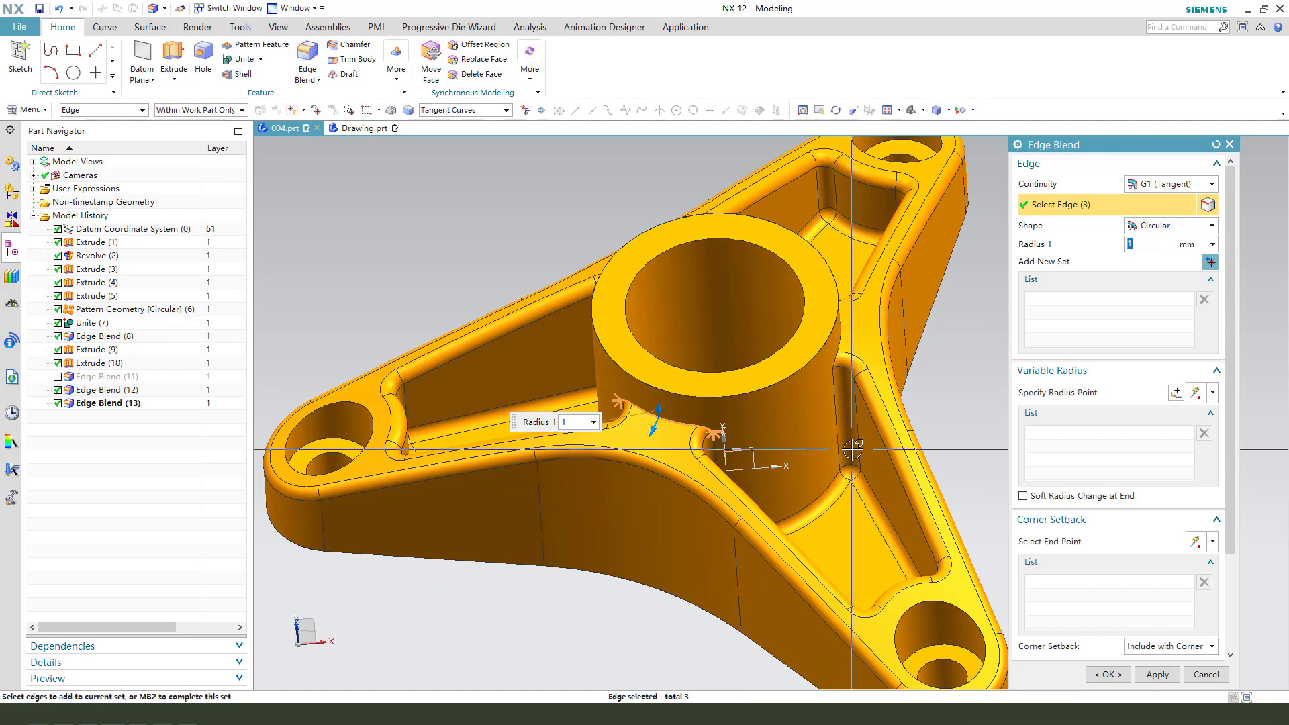
{"action": "middle_click_drag", "start_coordinate": [818, 444], "coordinate": [510, 200]}
{"action": "left_click", "coordinate": [368, 128]}
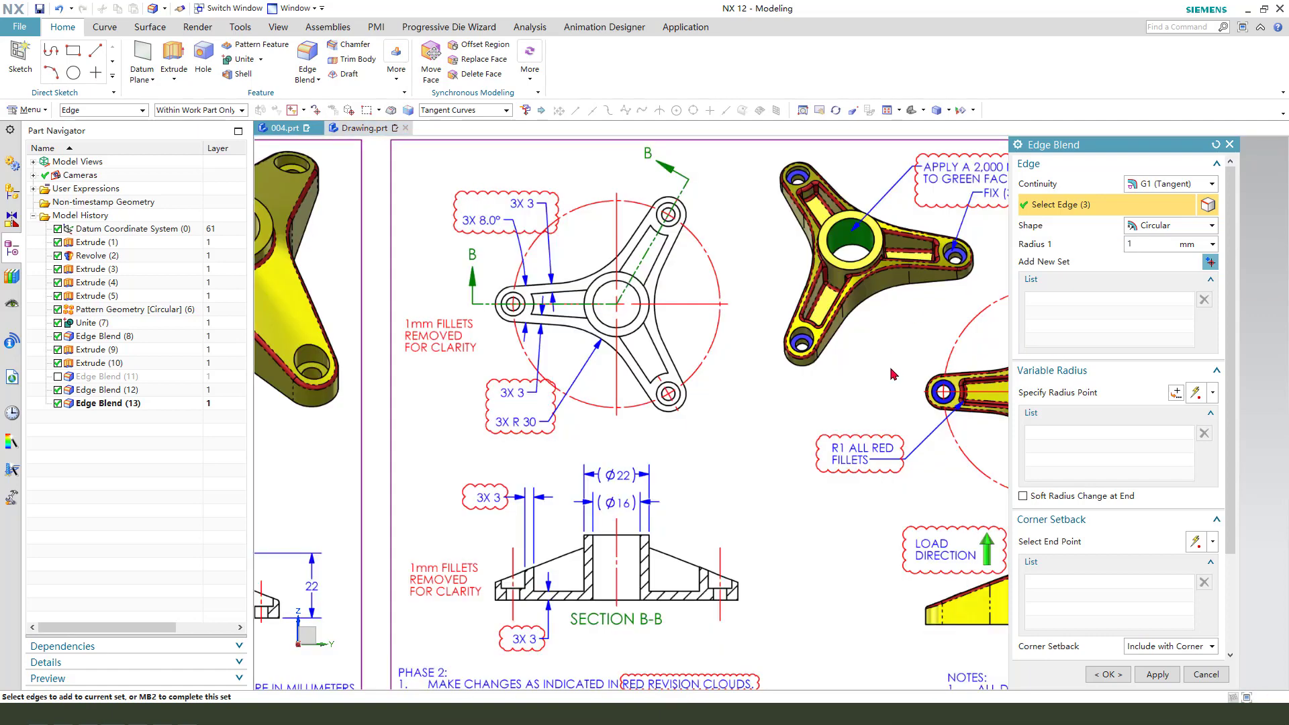
{"action": "left_click", "coordinate": [285, 129]}
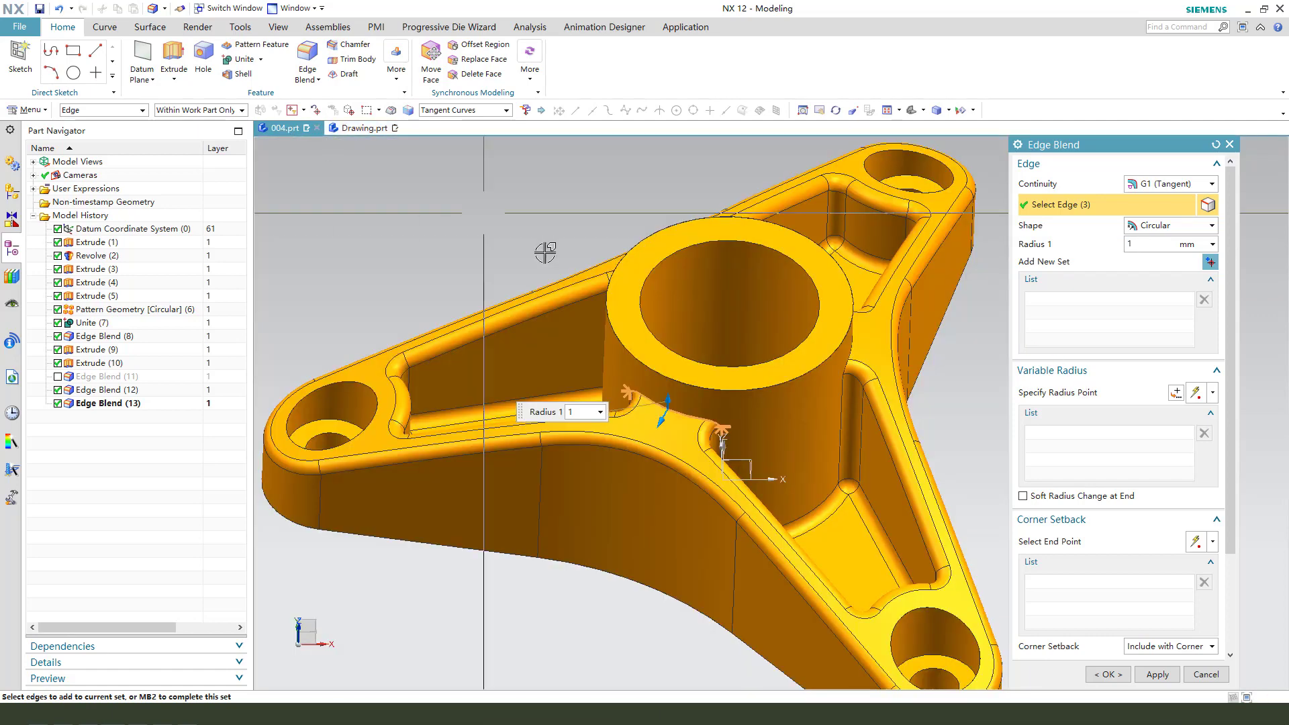
{"action": "left_click", "coordinate": [1200, 676]}
{"action": "scroll", "coordinate": [509, 388], "scroll_direction": "down", "scroll_amount": 2}
{"action": "middle_click_drag", "start_coordinate": [701, 416], "coordinate": [721, 439]}
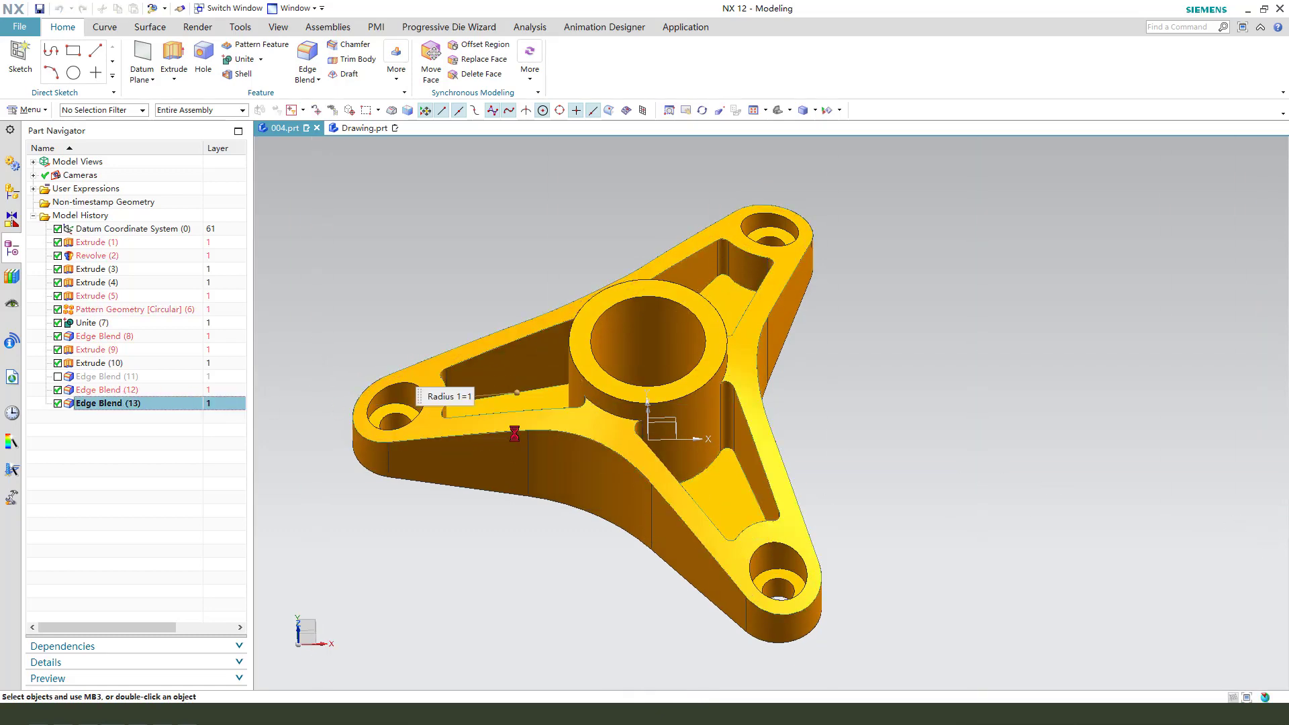
Step: Reopen Edge Blend (13) and deselect the upper rim edges of all three pockets
{"action": "double_click", "coordinate": [131, 403]}
{"action": "left_click", "coordinate": [649, 449], "text": "shift"}
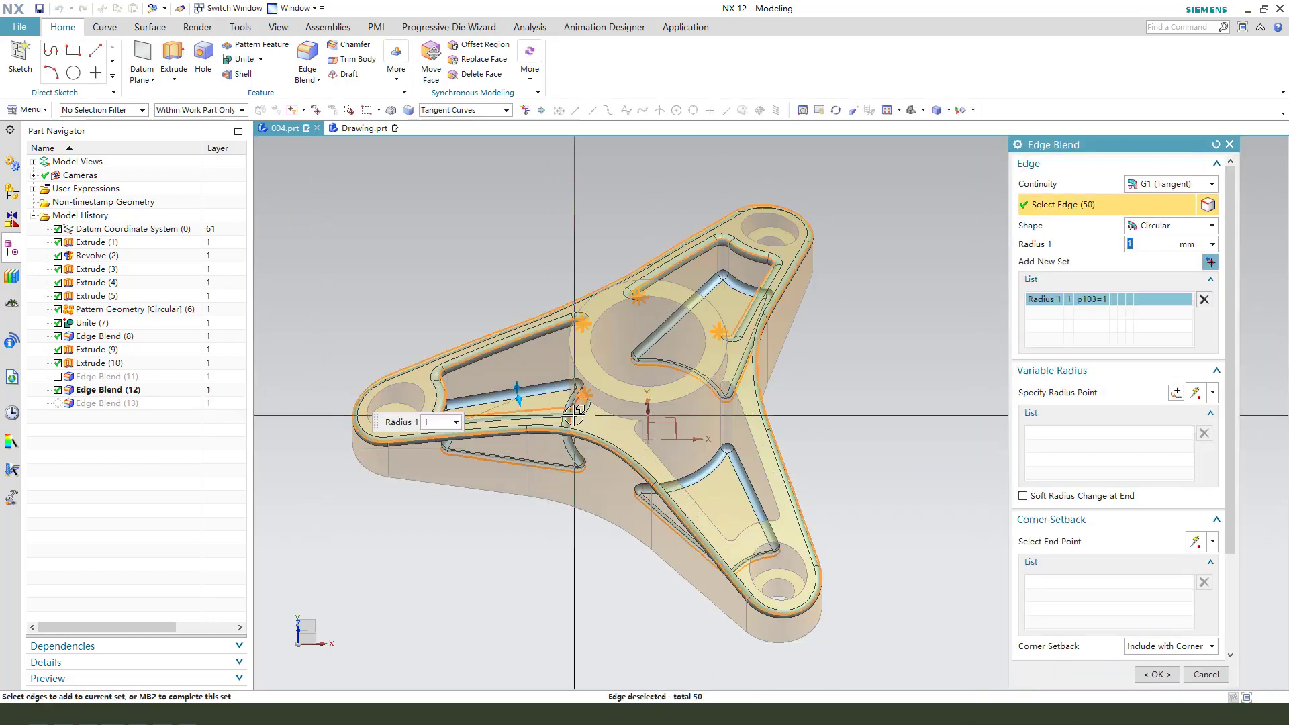
{"action": "left_click", "coordinate": [567, 388], "text": "shift"}
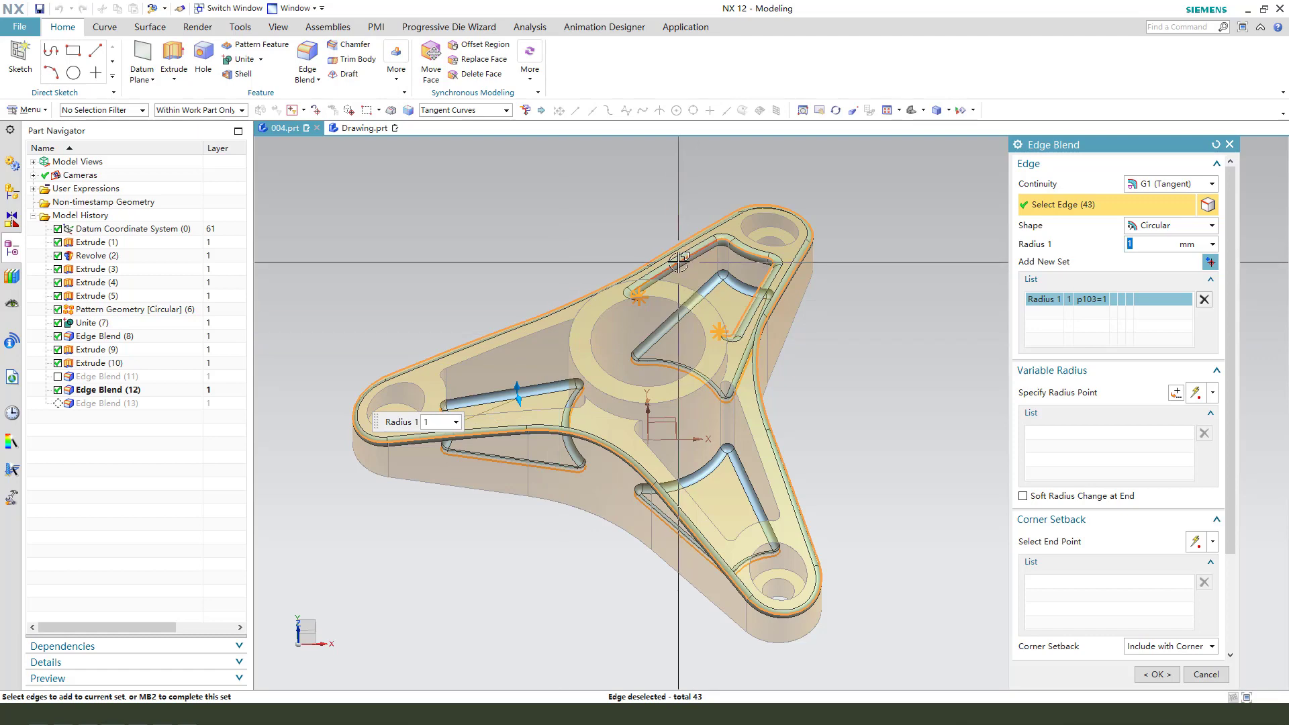
Step: Add the three short curved edges where the arms' upper faces meet the hub to Edge Blend (13) and accept the edit
{"action": "left_click", "coordinate": [610, 421]}
{"action": "middle_click_drag", "start_coordinate": [706, 411], "coordinate": [700, 357]}
{"action": "scroll", "coordinate": [698, 356], "scroll_direction": "up", "scroll_amount": 3}
{"action": "left_click", "coordinate": [687, 359]}
{"action": "scroll", "coordinate": [725, 392], "scroll_direction": "down", "scroll_amount": 3}
{"action": "middle_click_drag", "start_coordinate": [678, 400], "coordinate": [622, 279]}
{"action": "left_click", "coordinate": [607, 280]}
{"action": "left_click", "coordinate": [1156, 673]}
{"action": "scroll", "coordinate": [577, 322], "scroll_direction": "down", "scroll_amount": 1}
{"action": "scroll", "coordinate": [575, 312], "scroll_direction": "up", "scroll_amount": 3}
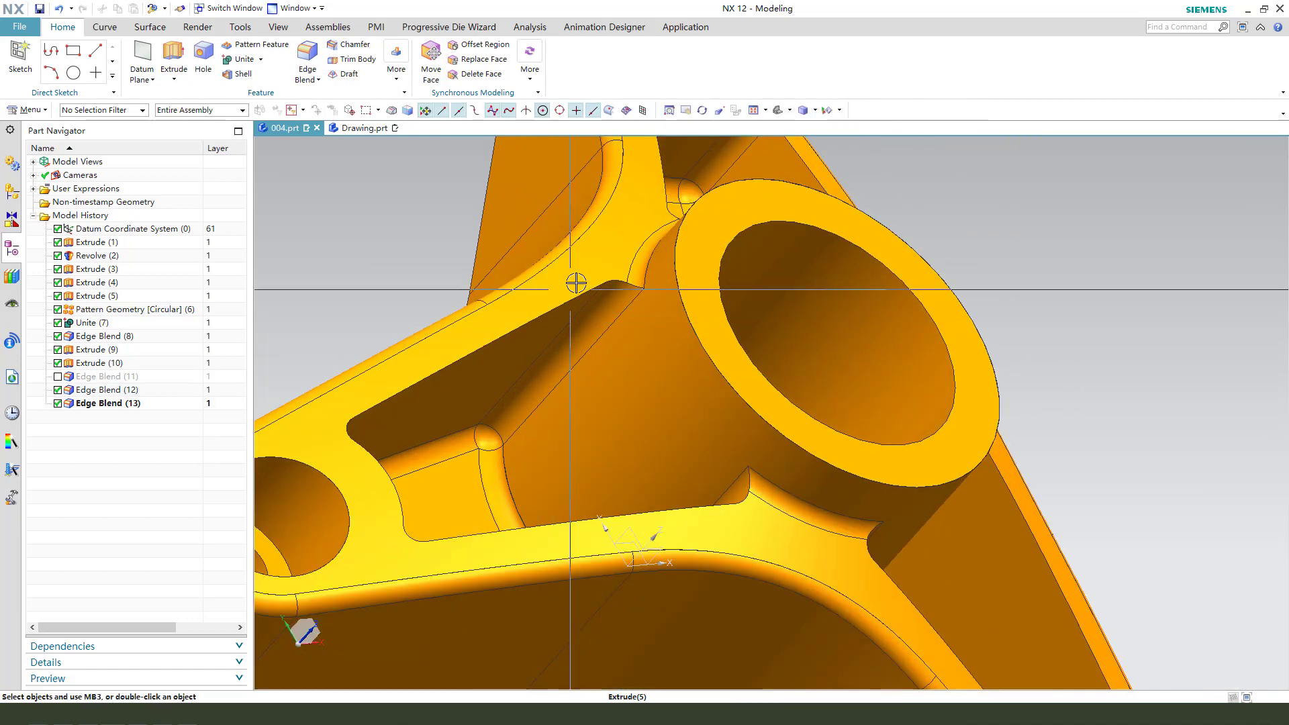
Step: Create a separate 1 mm edge blend on the upper rim edges of all three arm pockets
{"action": "scroll", "coordinate": [581, 290], "scroll_direction": "down", "scroll_amount": 4}
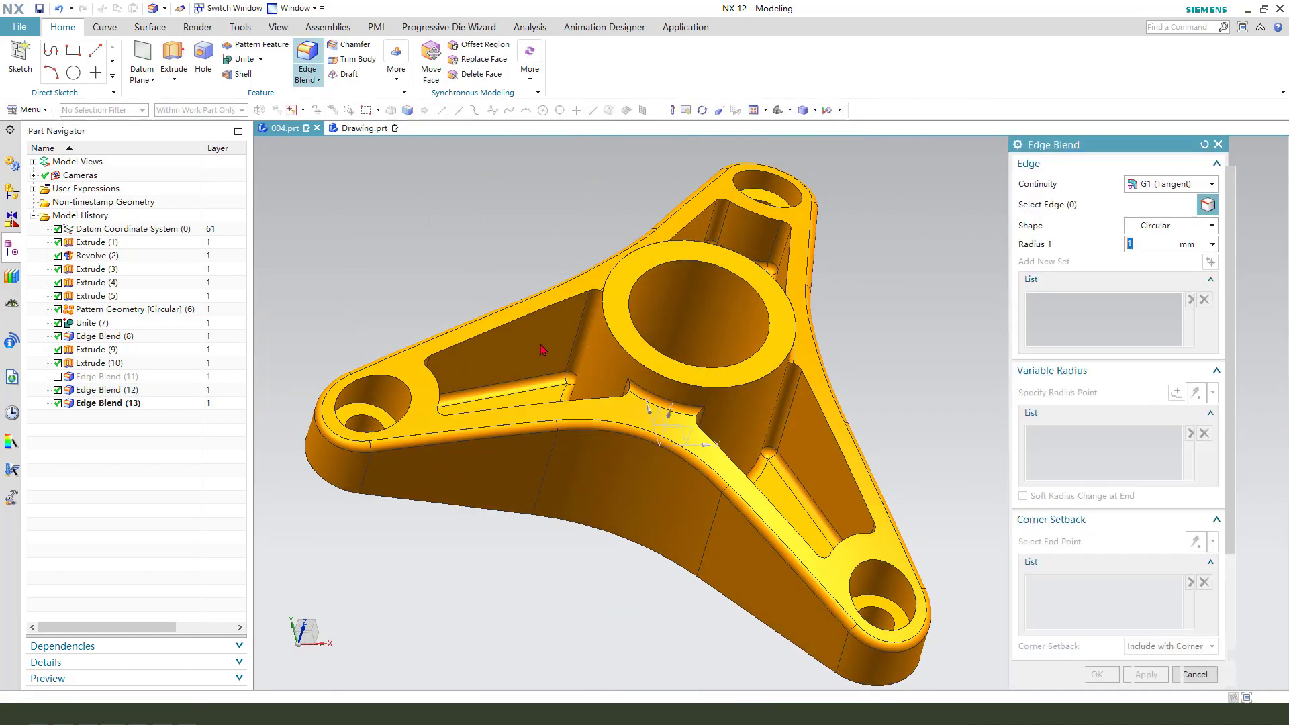
{"action": "left_click", "coordinate": [553, 304]}
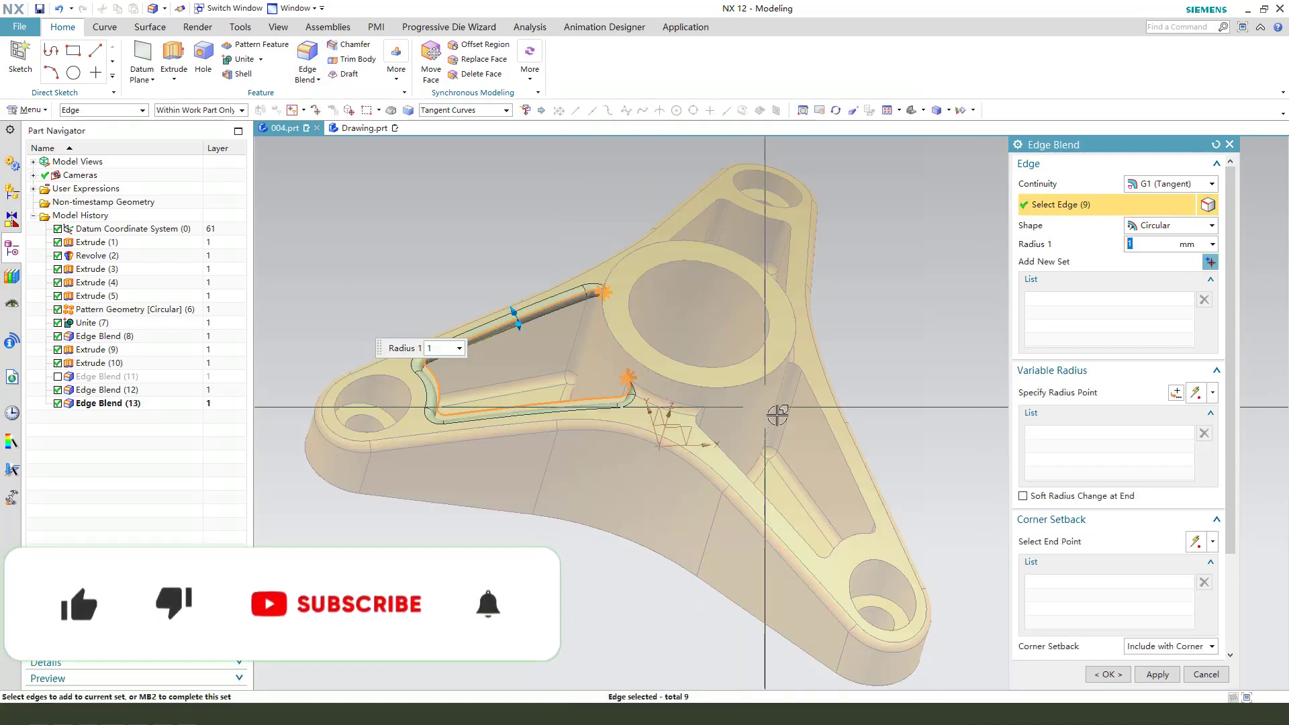
{"action": "left_click", "coordinate": [832, 434]}
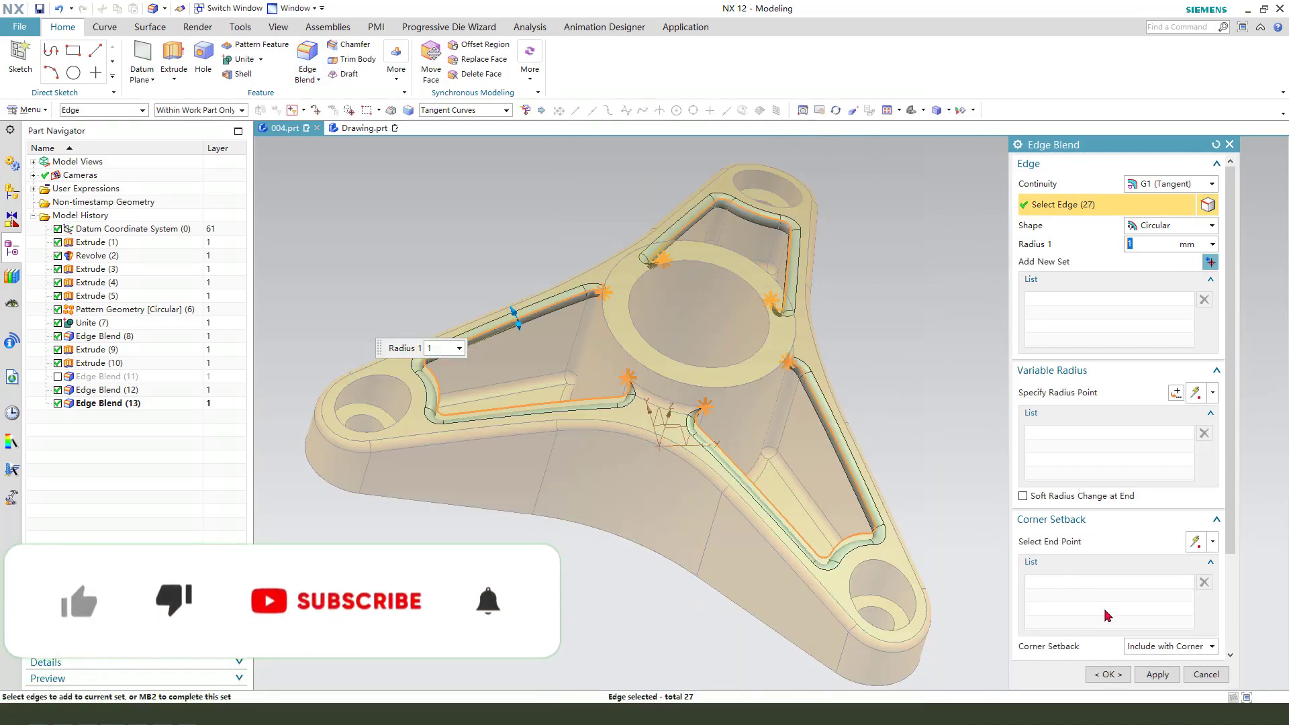
{"action": "left_click", "coordinate": [1107, 674]}
{"action": "middle_click_drag", "start_coordinate": [930, 528], "coordinate": [933, 491]}
{"action": "middle_click_drag", "start_coordinate": [505, 365], "coordinate": [710, 460]}
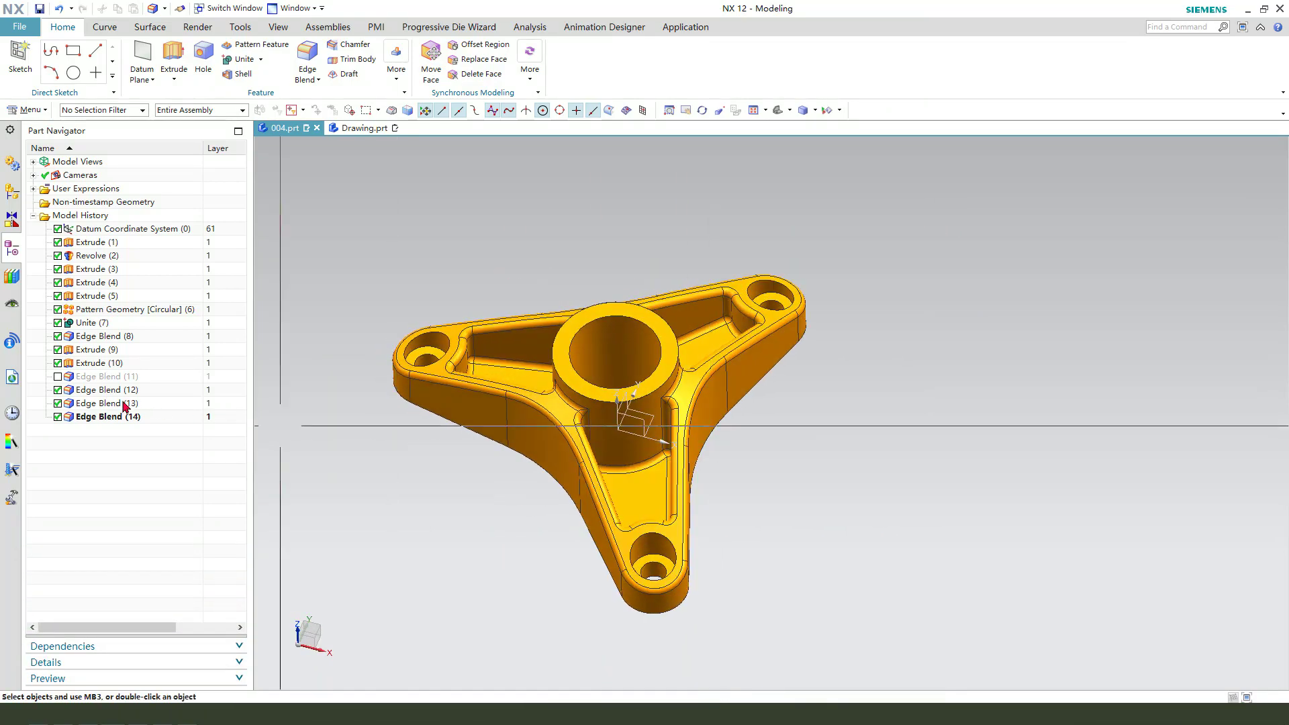
Step: Delete the suppressed Edge Blend (11) from the model history and hide the datum coordinate system
{"action": "right_click", "coordinate": [110, 381]}
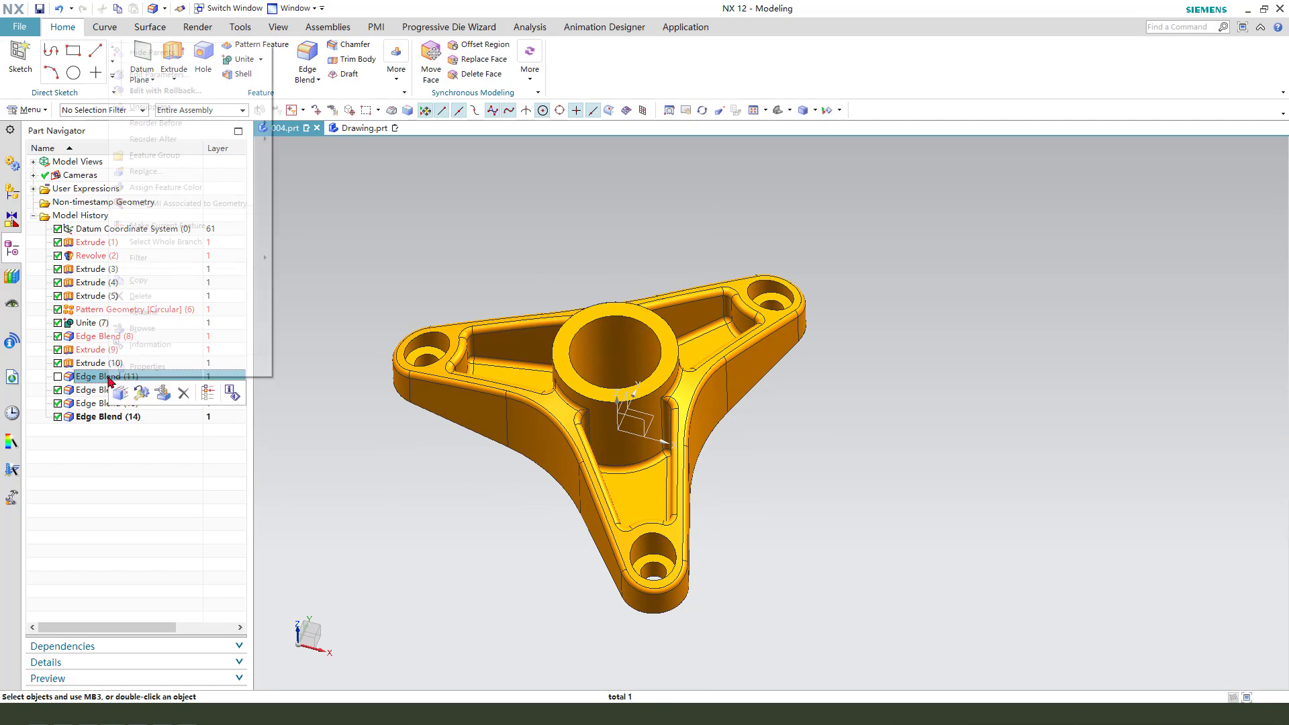
{"action": "left_click", "coordinate": [141, 296]}
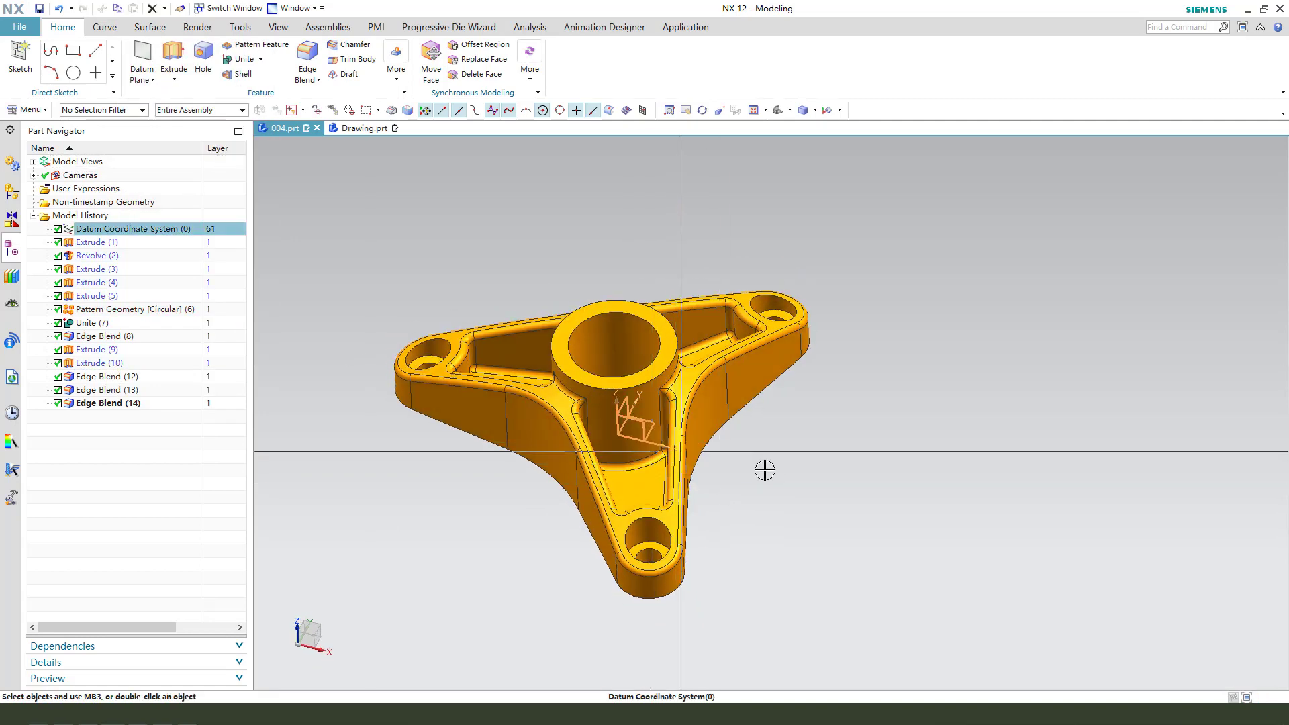
{"action": "middle_click_drag", "start_coordinate": [762, 483], "coordinate": [678, 470]}
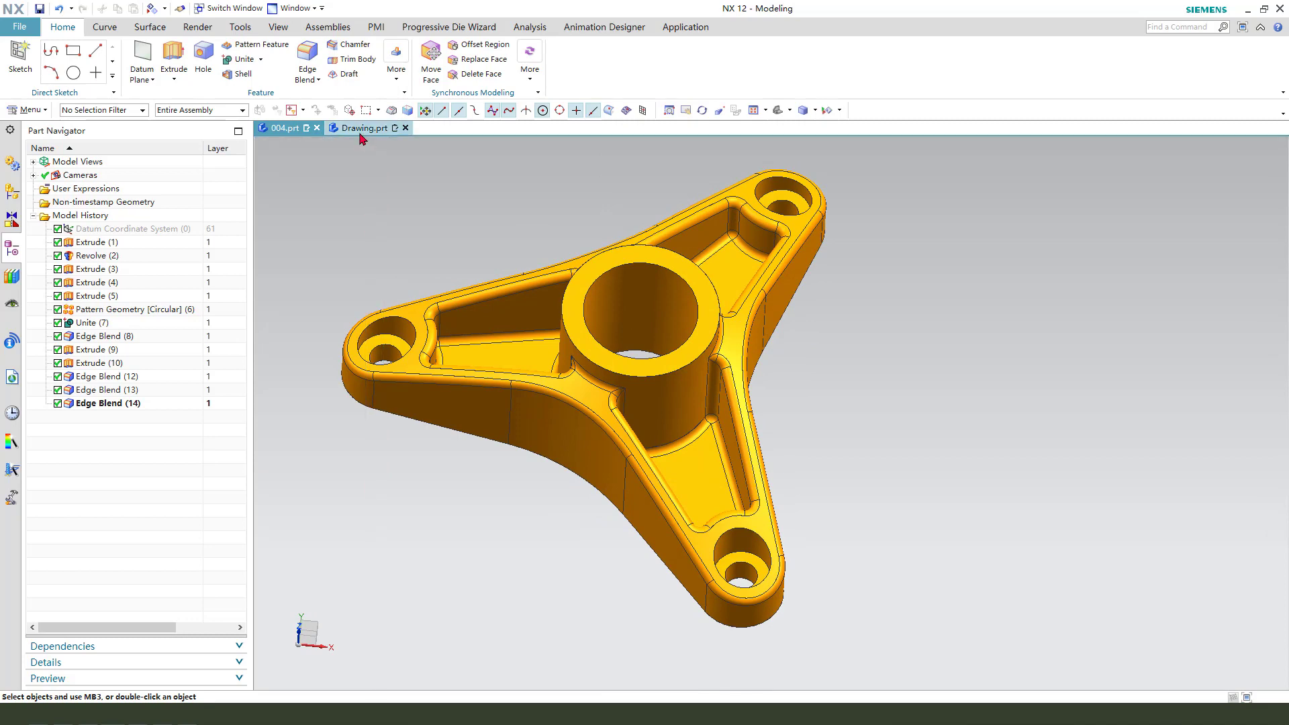
Step: Compare the filleted part in 004.prt with the Phase 2 views and fillet callouts in Drawing.prt
{"action": "left_click", "coordinate": [360, 130]}
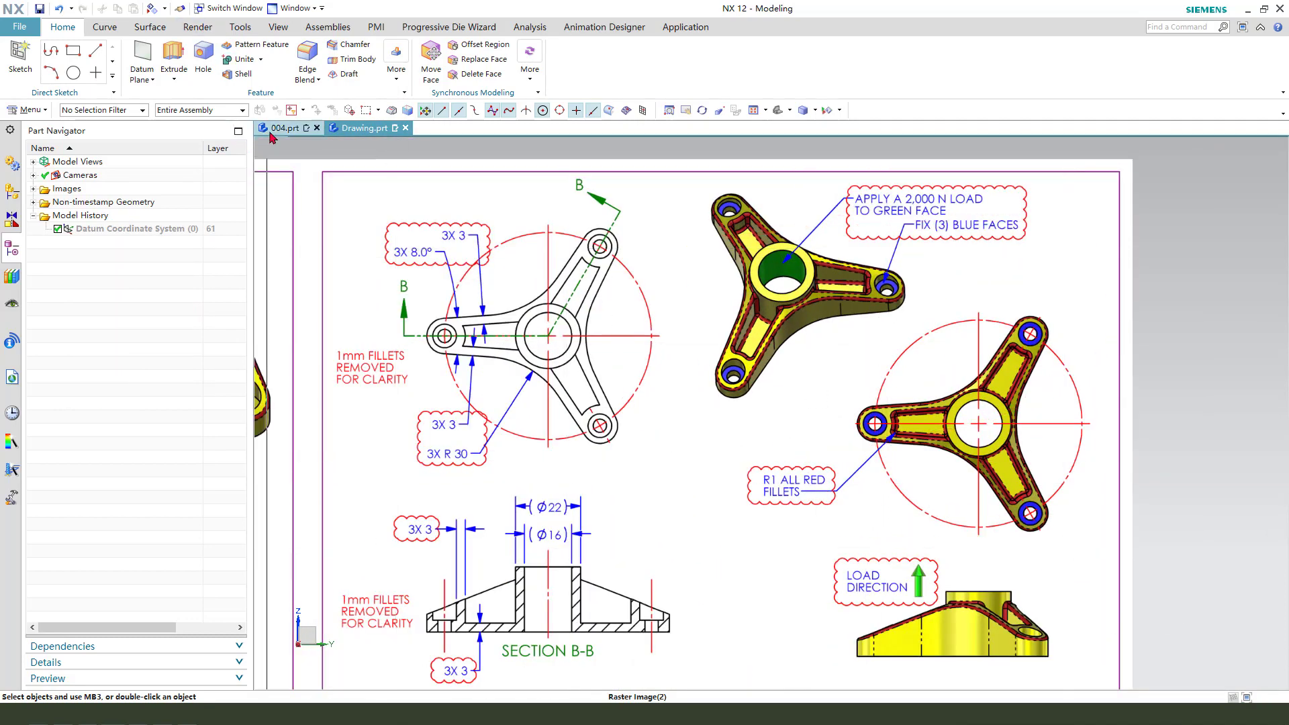
{"action": "left_click", "coordinate": [275, 129]}
{"action": "middle_click_drag", "start_coordinate": [454, 204], "coordinate": [690, 373]}
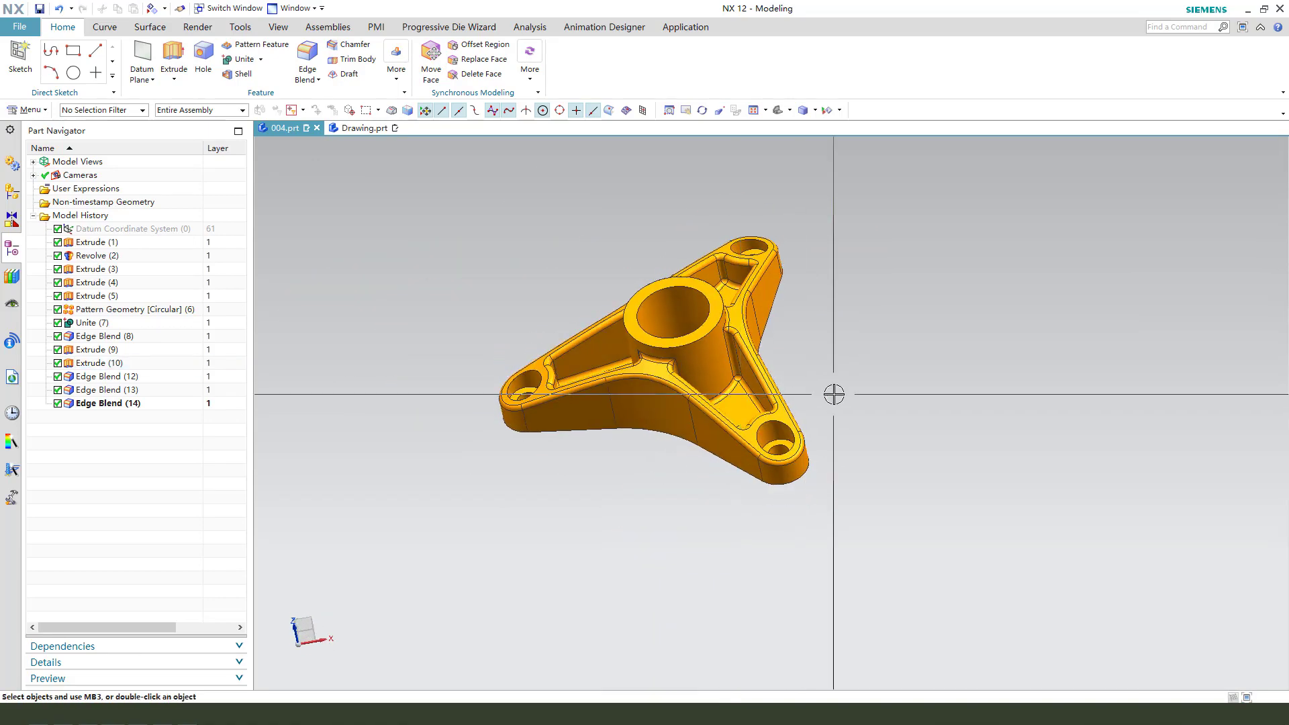